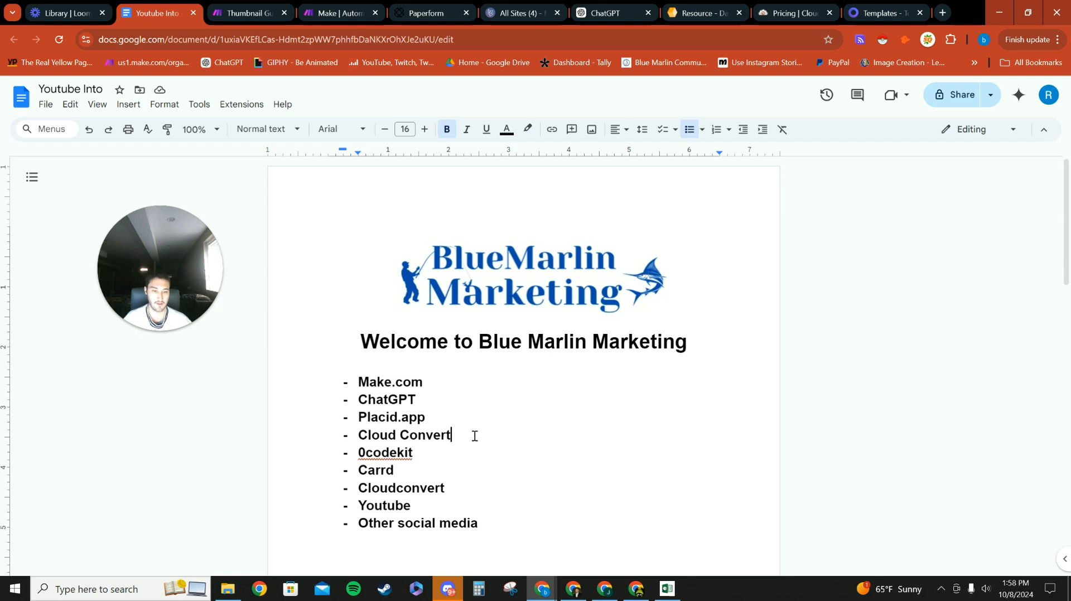
Step: Step through the tool list entries Youtube, Make.com, Placid.app, Cloud Convert, 0codekit and Carrd
left_click_drag(478, 514, 368, 509)
left_click(412, 505)
left_click(471, 504)
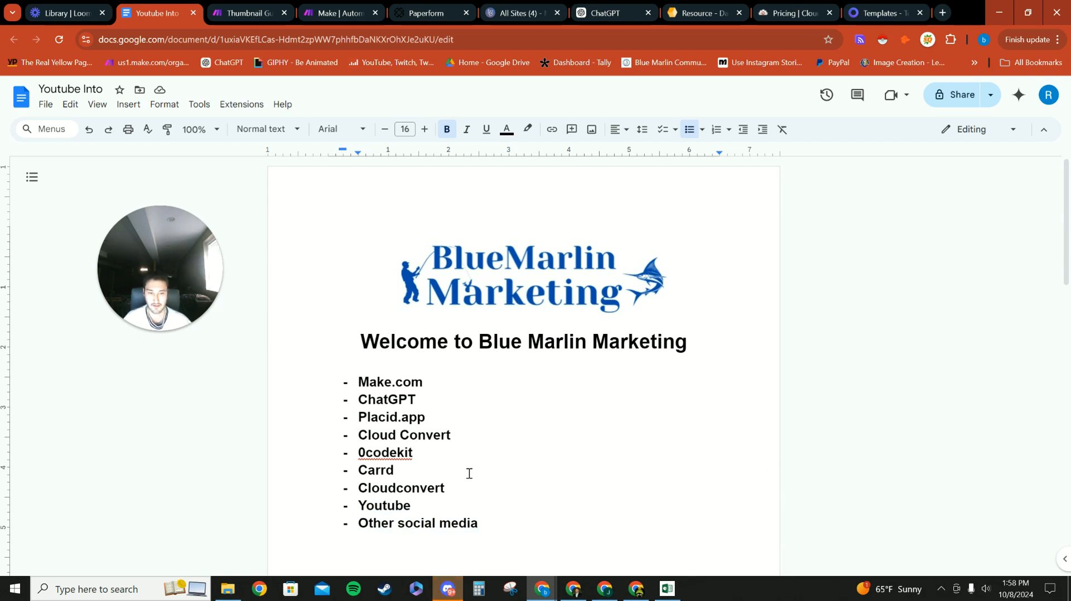
left_click_drag(426, 382, 360, 384)
left_click(450, 382)
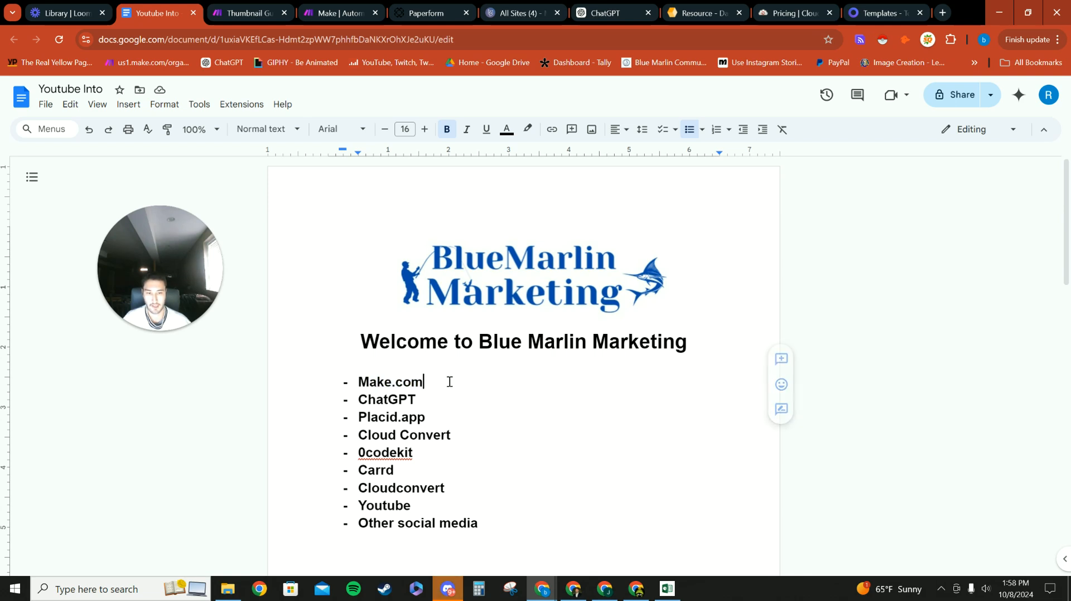
left_click(443, 415)
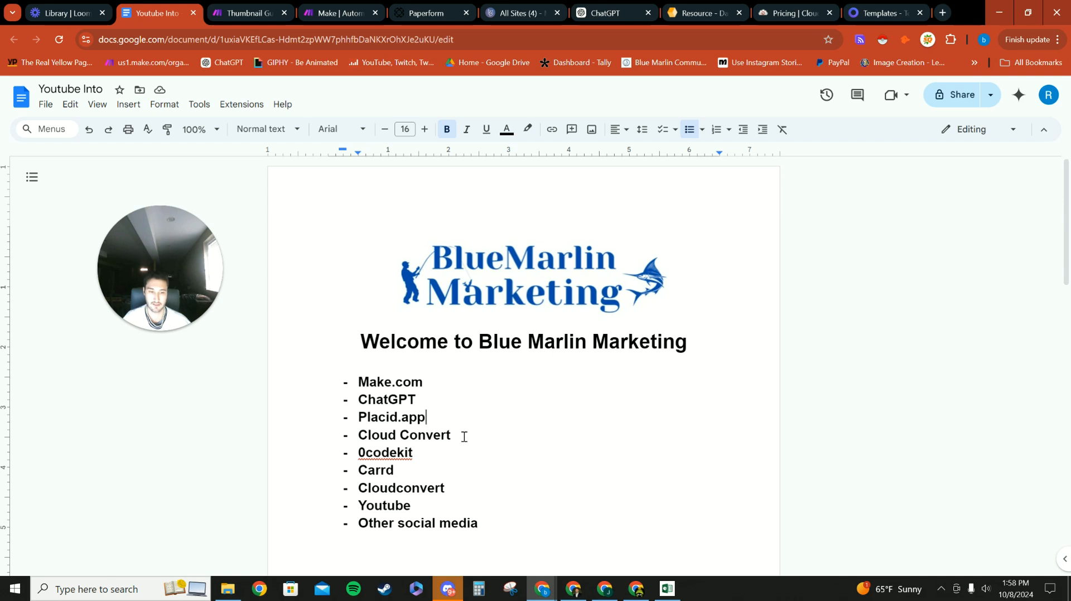
left_click(455, 433)
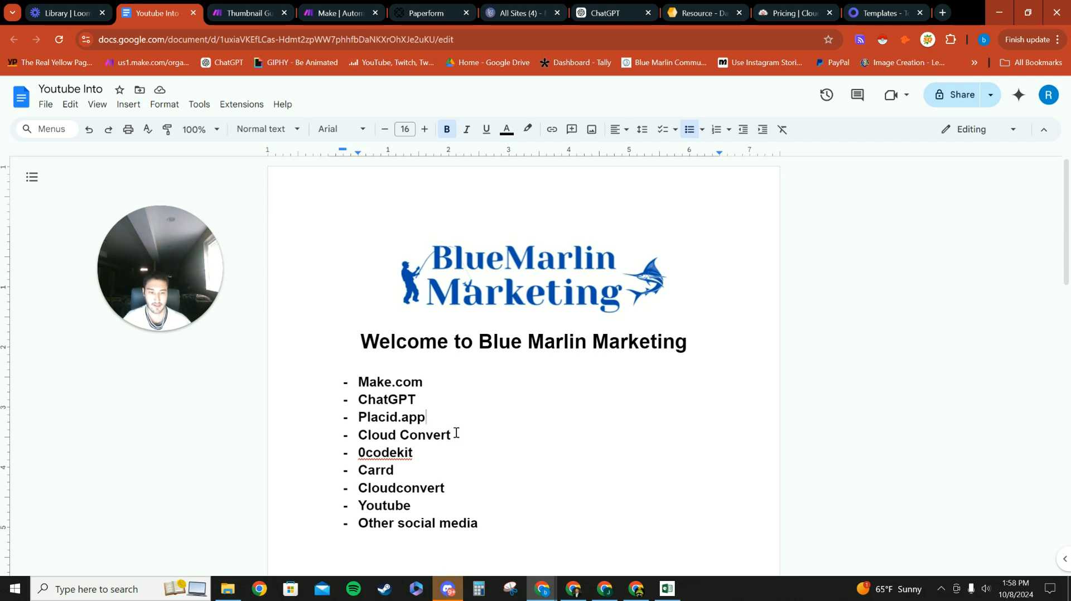
left_click(417, 452)
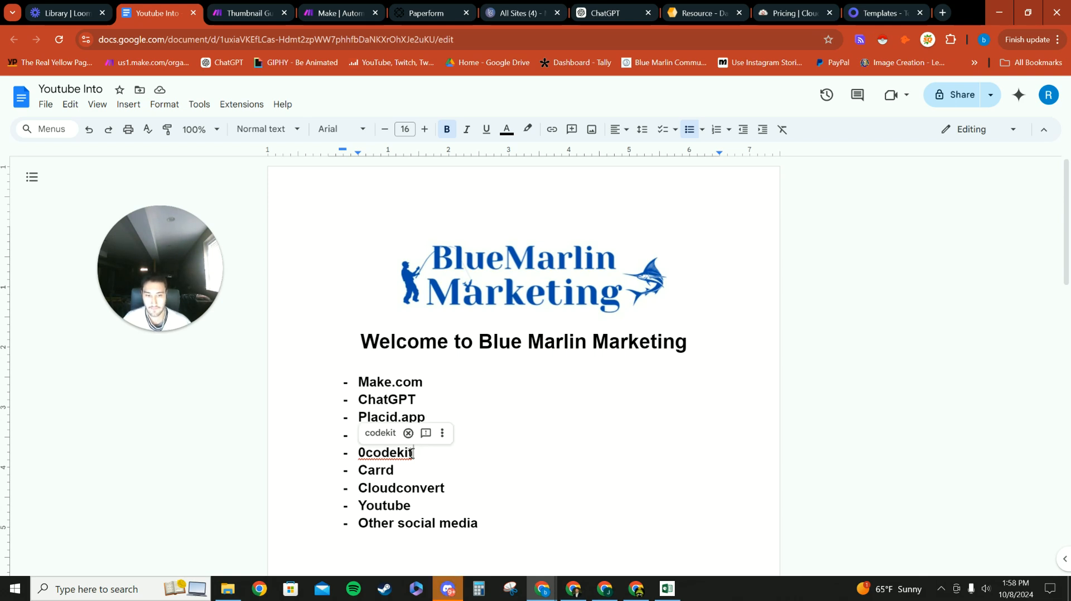
left_click(403, 474)
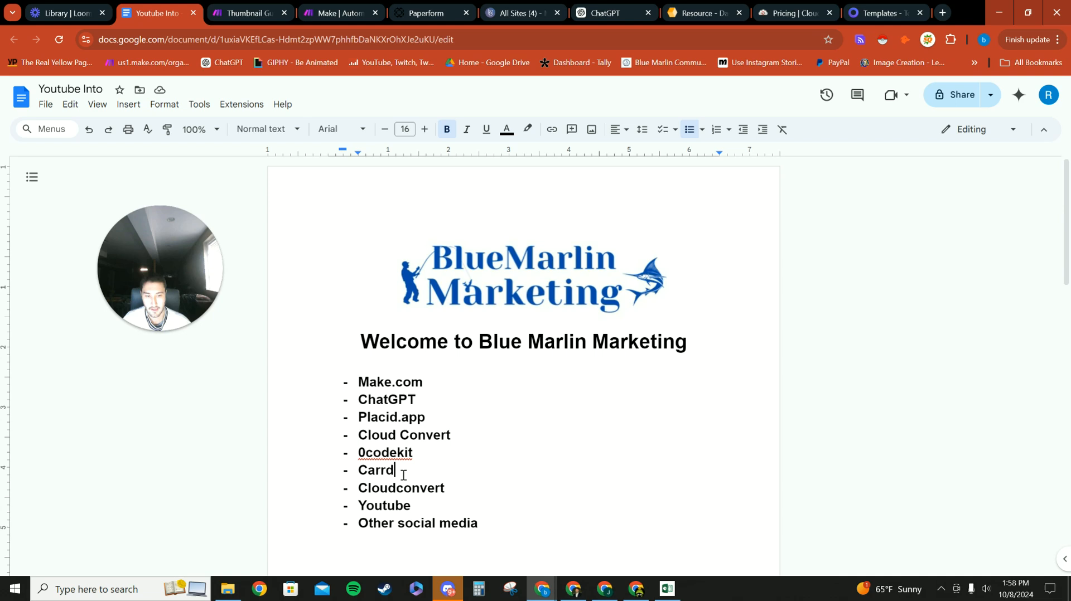
left_click(446, 488)
Step: Delete the duplicate Cloudconvert bullet and check the Youtube line that moves up
left_click_drag(449, 489, 347, 491)
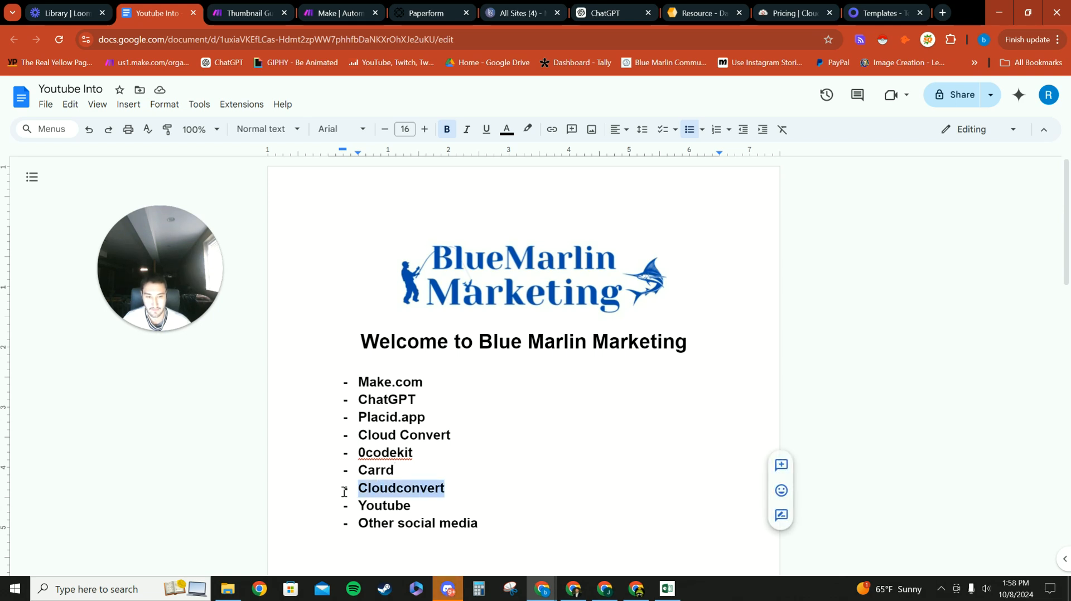
key("BackSpace")
key("BackSpace")
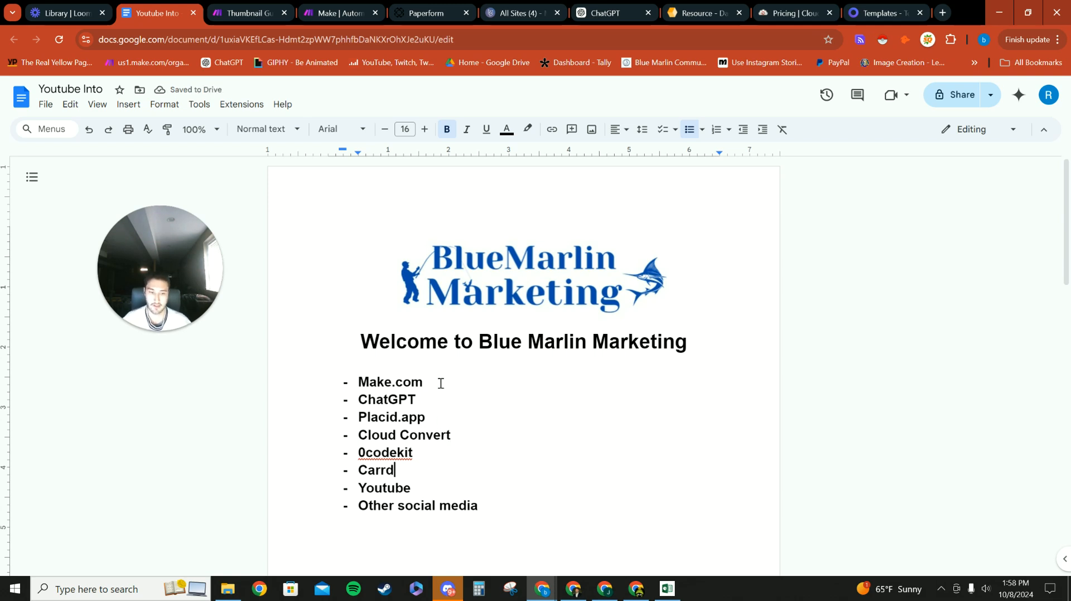
double_click(357, 486)
double_click(419, 490)
left_click(418, 489)
double_click(418, 488)
double_click(448, 488)
Step: Check the Other social media and Youtube entries at the end of the list
left_click(485, 500)
left_click_drag(486, 499, 342, 501)
left_click(498, 488)
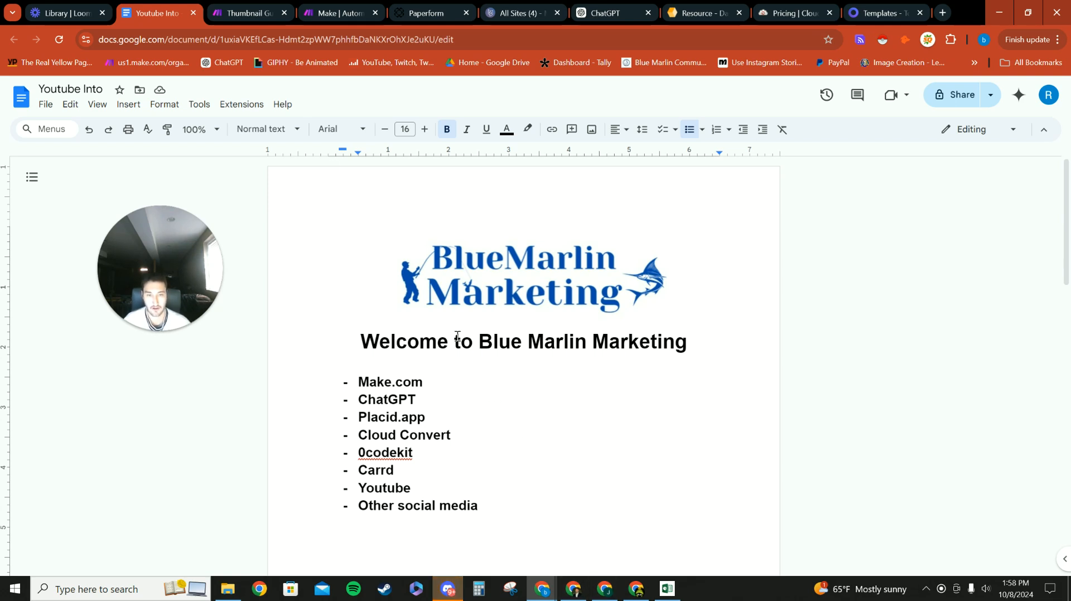
left_click(252, 3)
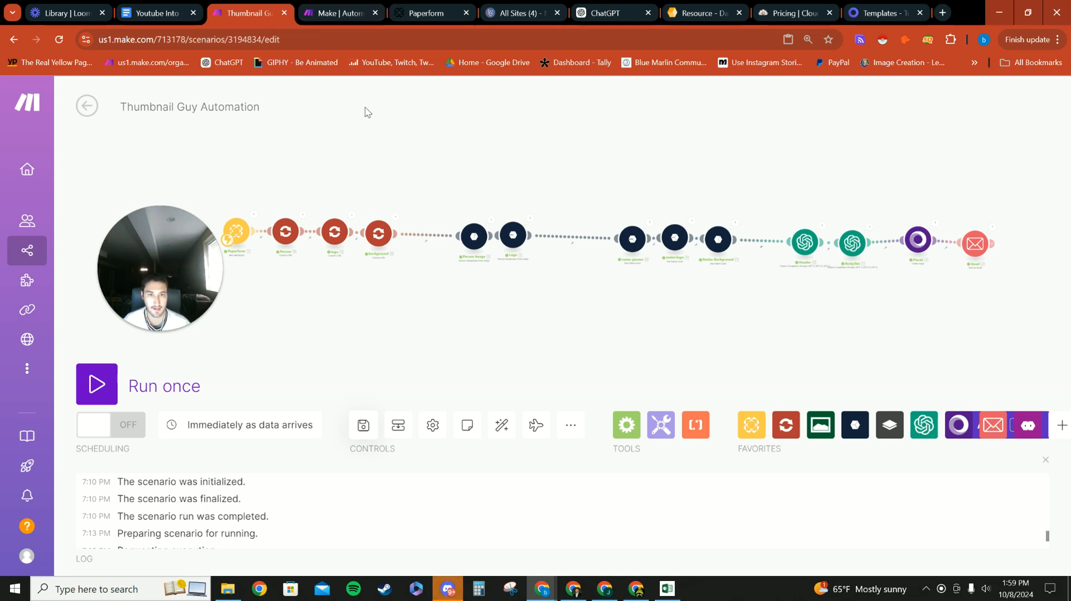
Step: Glance at the Paperform dashboard and CloudConvert pricing tabs, ending back on the Thumbnail Guy Automation scenario
left_click_drag(365, 112, 415, 118)
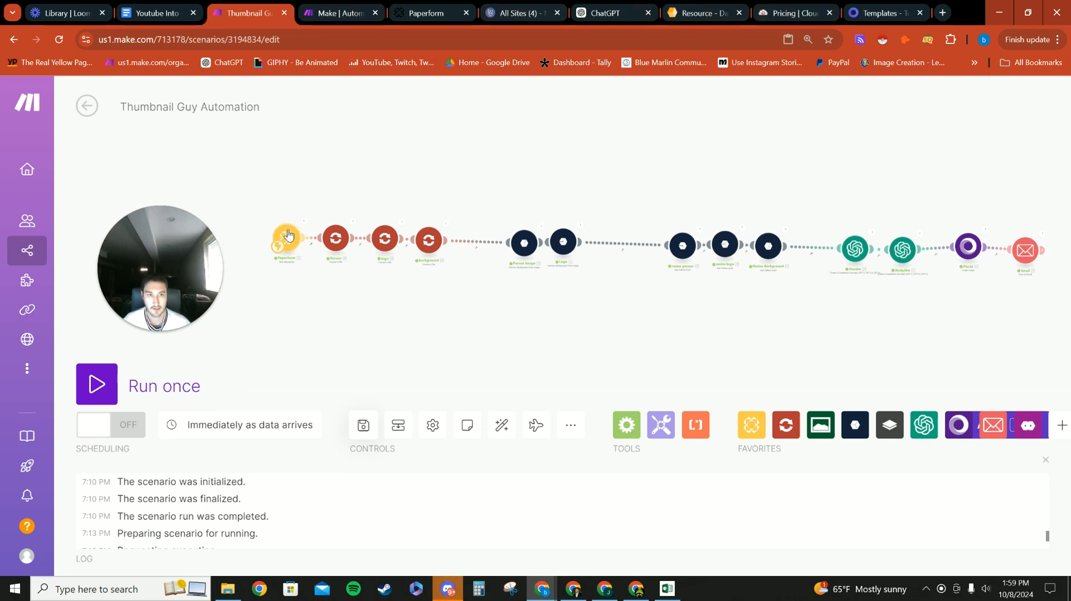
left_click(417, 6)
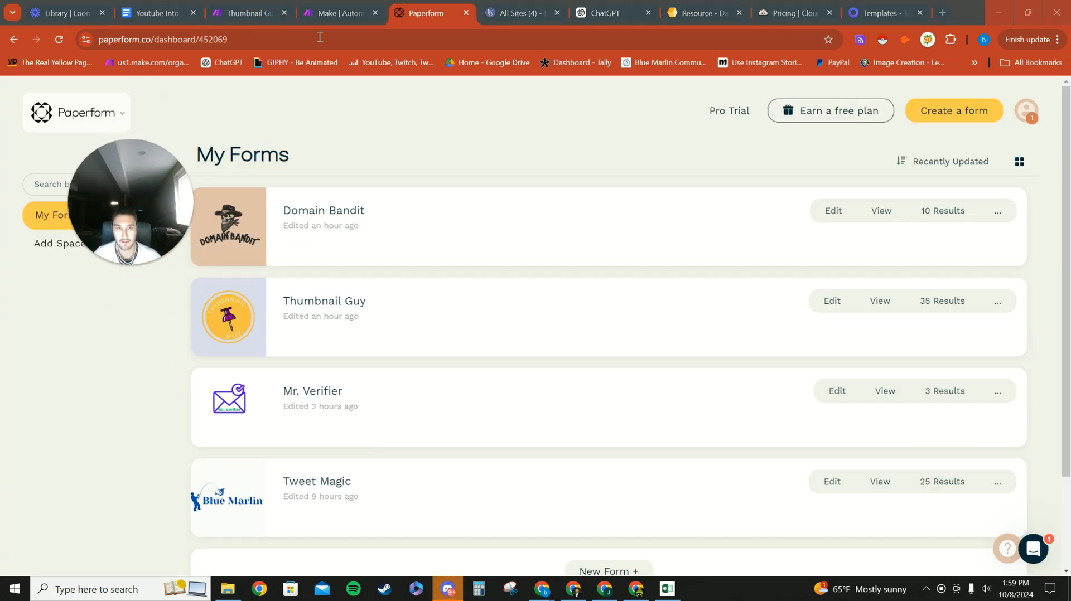
left_click(340, 13)
left_click(212, 6)
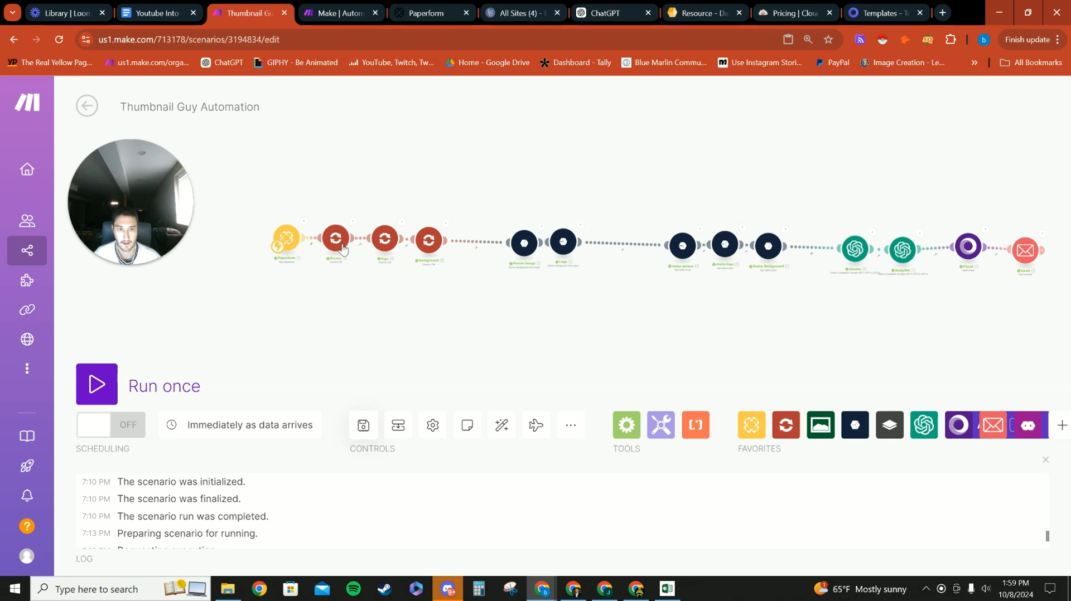
left_click(824, 5)
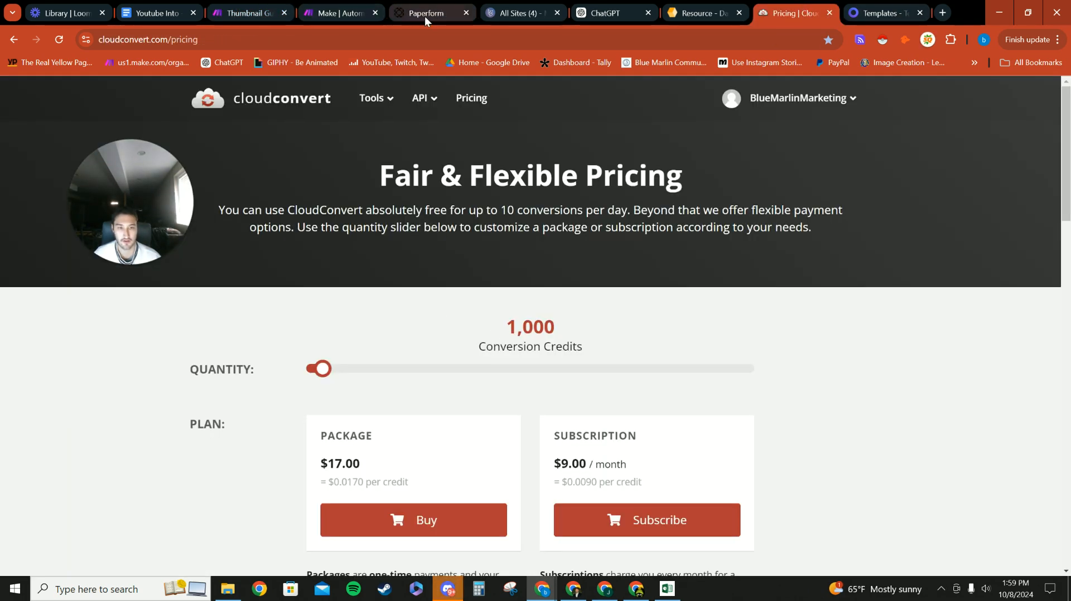
left_click(334, 4)
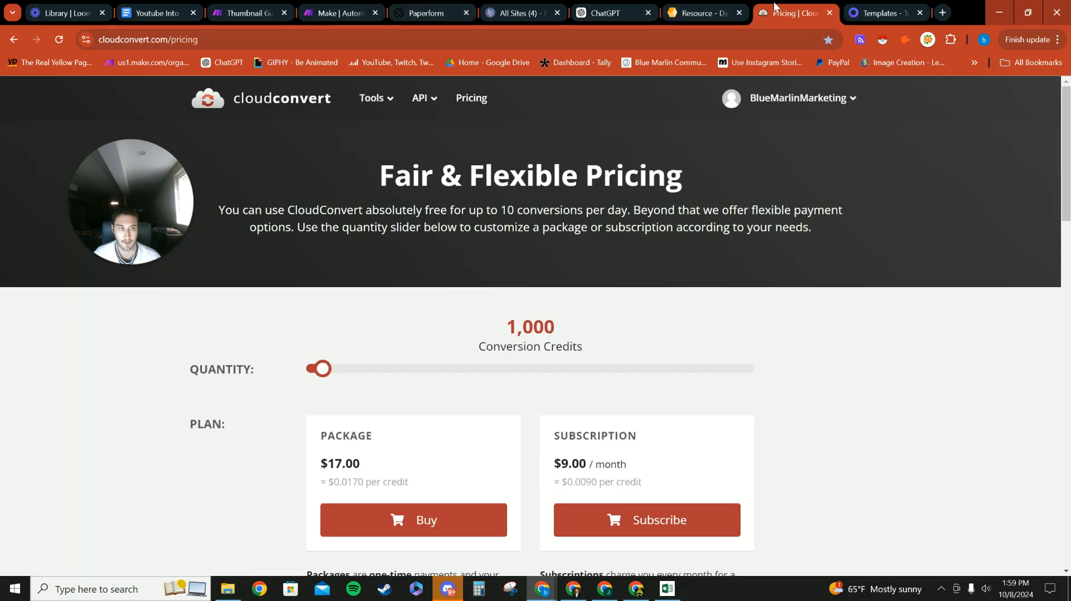
left_click(792, 12)
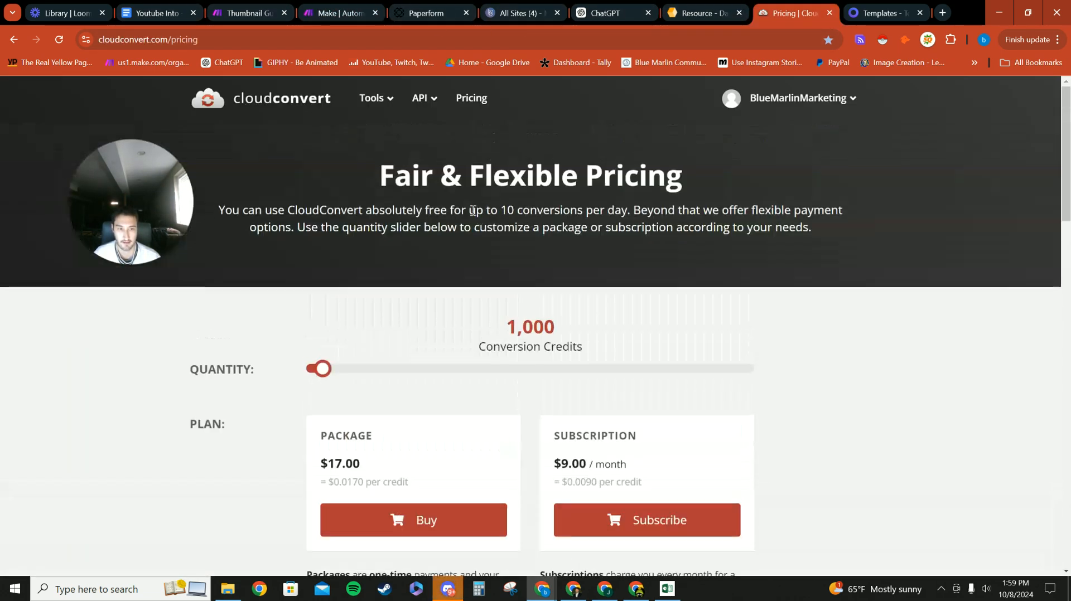
left_click(241, 9)
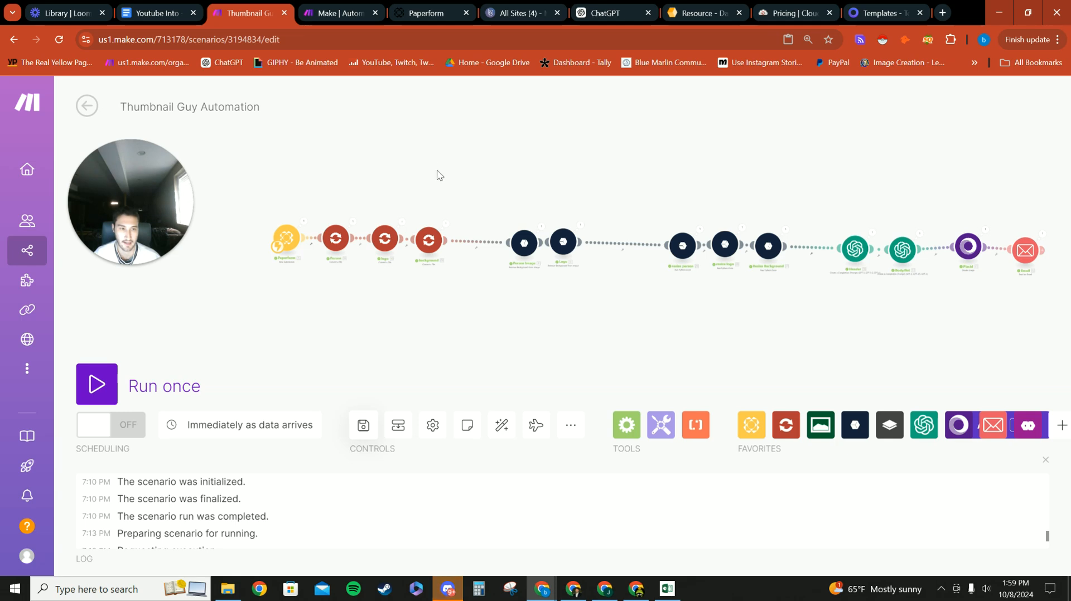
Step: Zoom and pan the scenario canvas to bring the Header and Body/list modules into view
scroll(513, 285, "up", 3)
left_click_drag(613, 345, 512, 377)
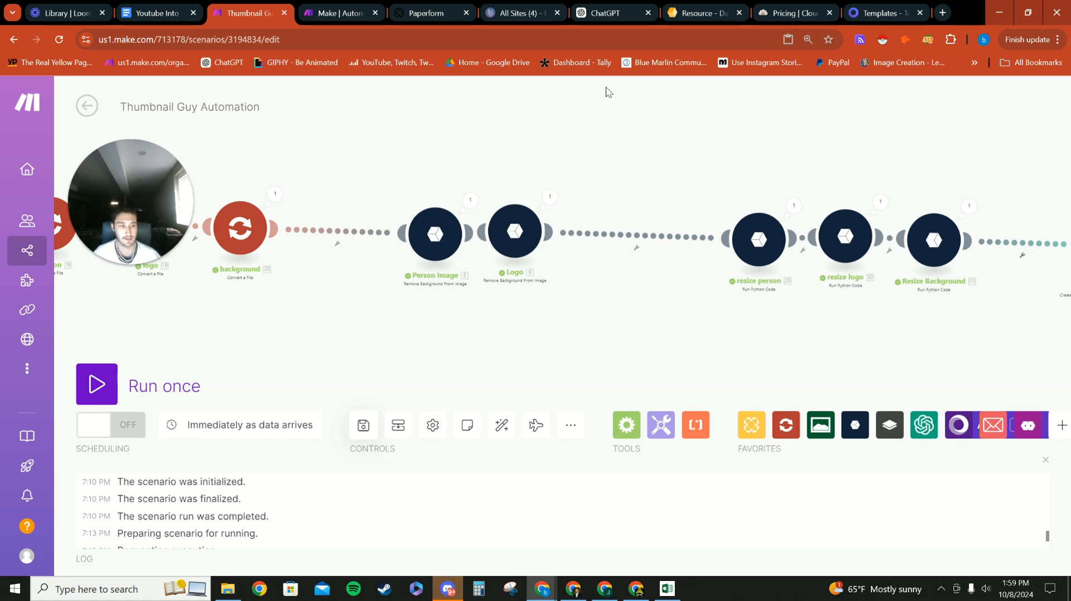
left_click_drag(640, 327, 382, 348)
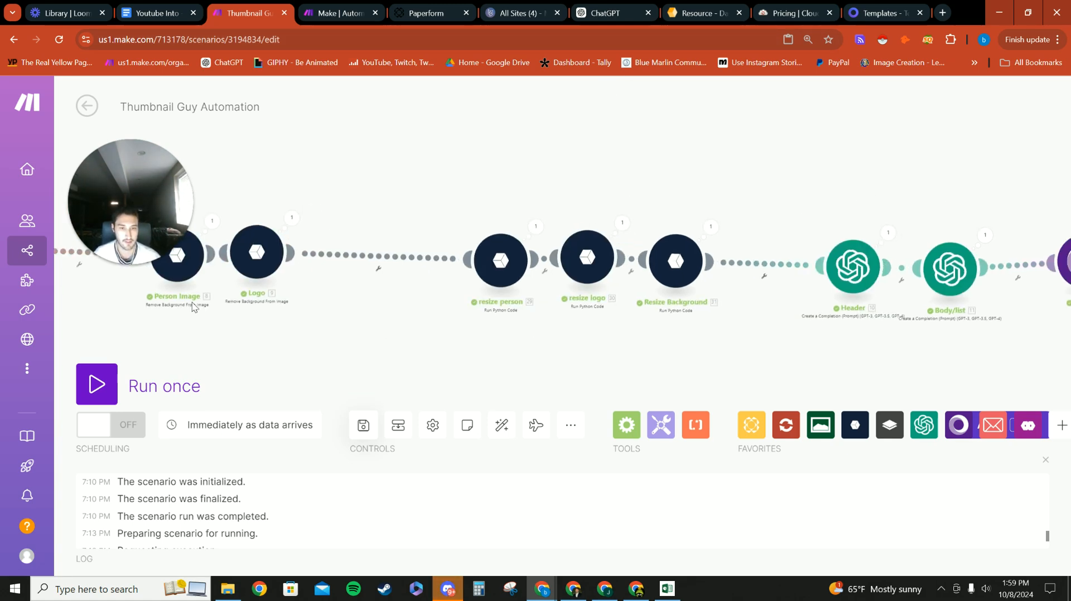
scroll(509, 342, "down", 2)
left_click_drag(753, 240, 630, 215)
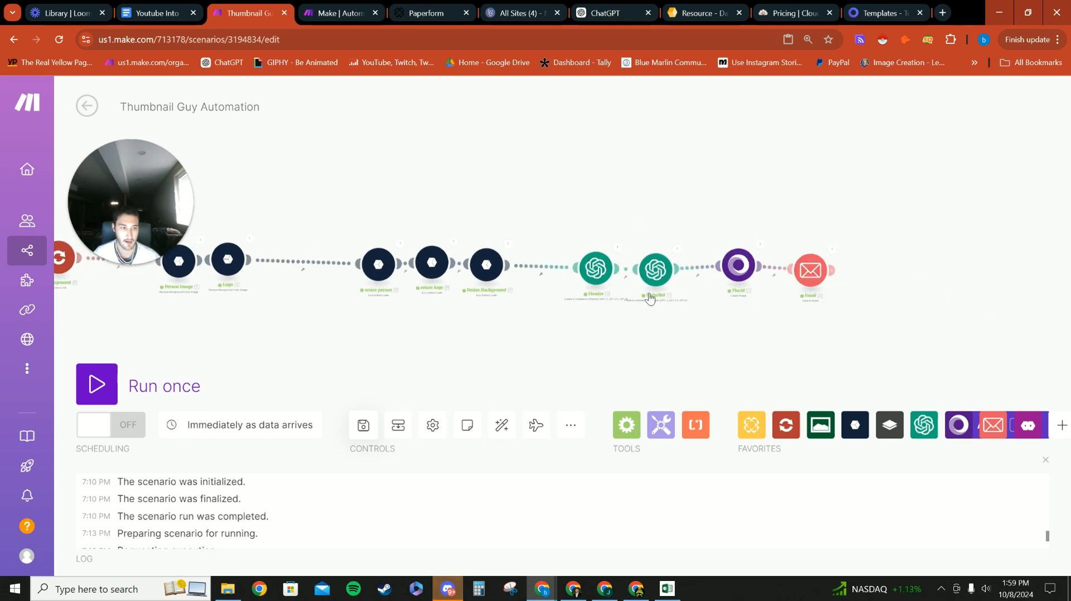
scroll(601, 285, "up", 3)
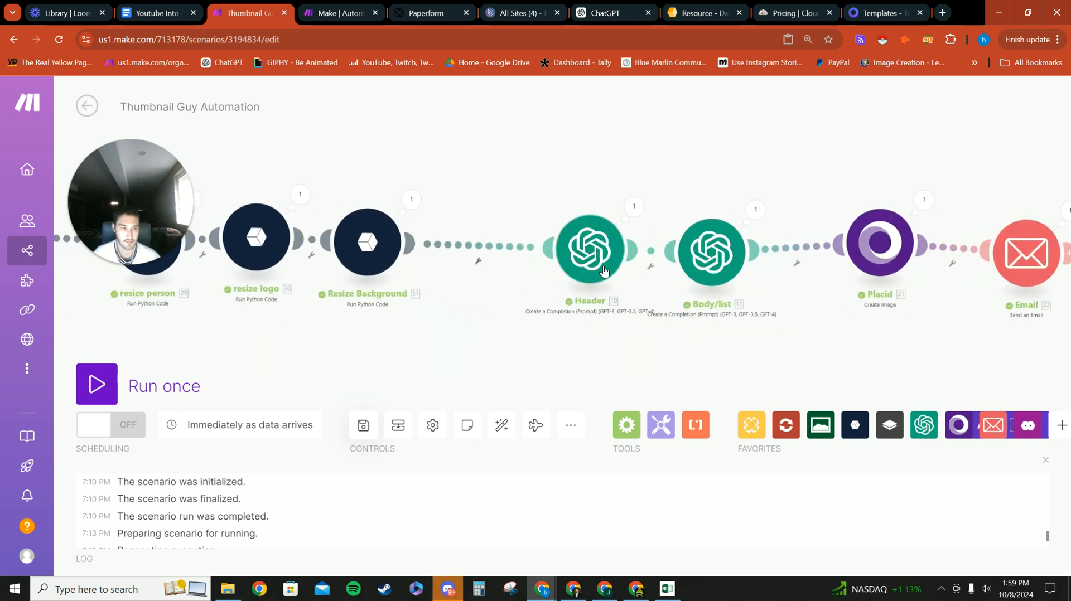
Step: Glance at the ChatGPT, Carrd, Placid and Google Doc tabs between checks of the scenario
left_click(607, 12)
left_click(521, 13)
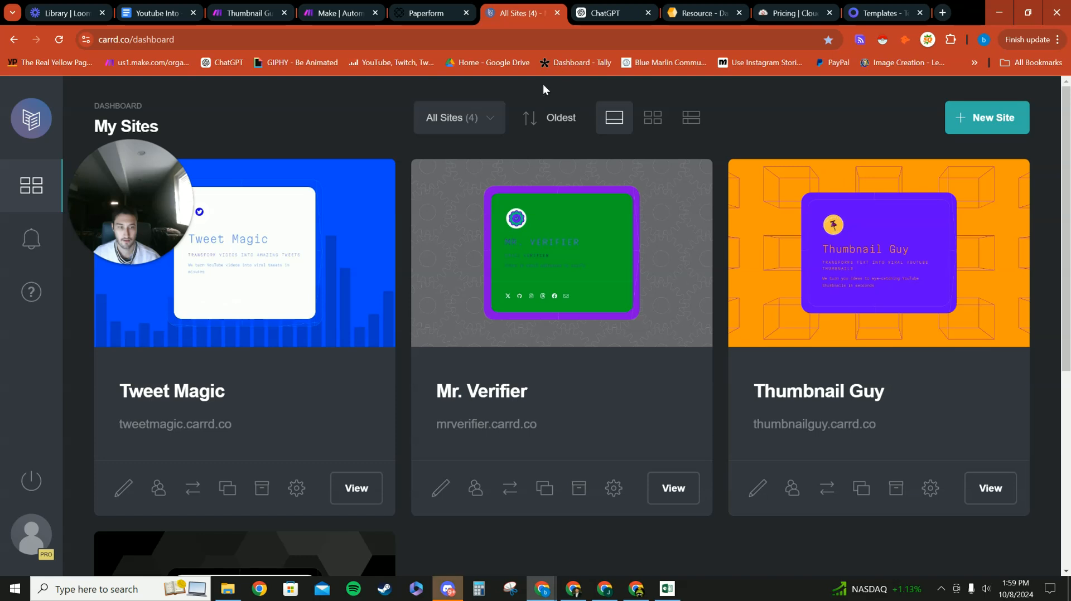
left_click(246, 12)
scroll(591, 144, "down", 1)
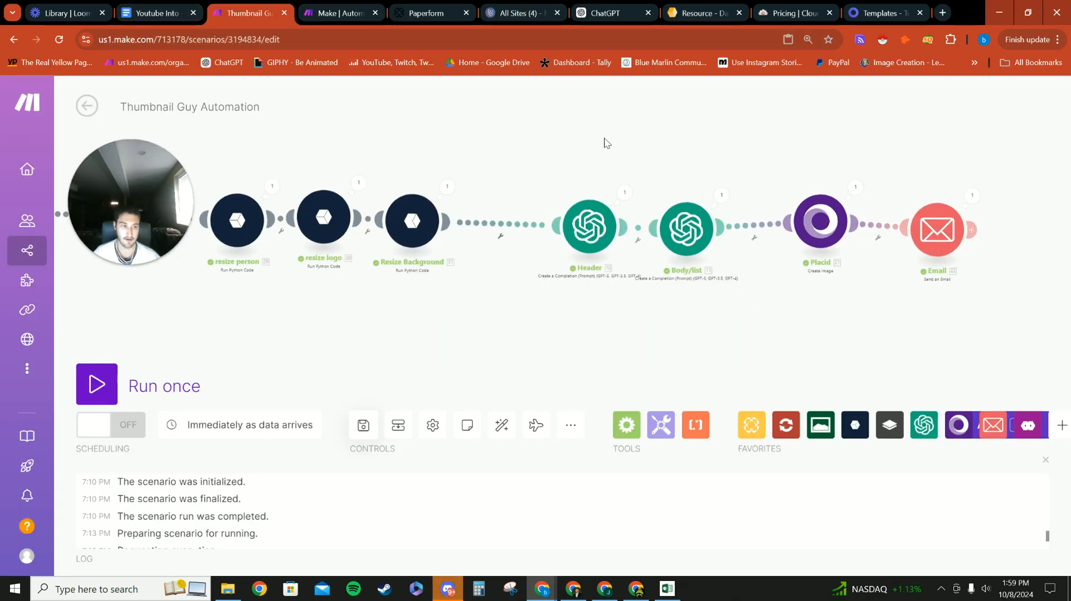
left_click_drag(616, 134, 586, 142)
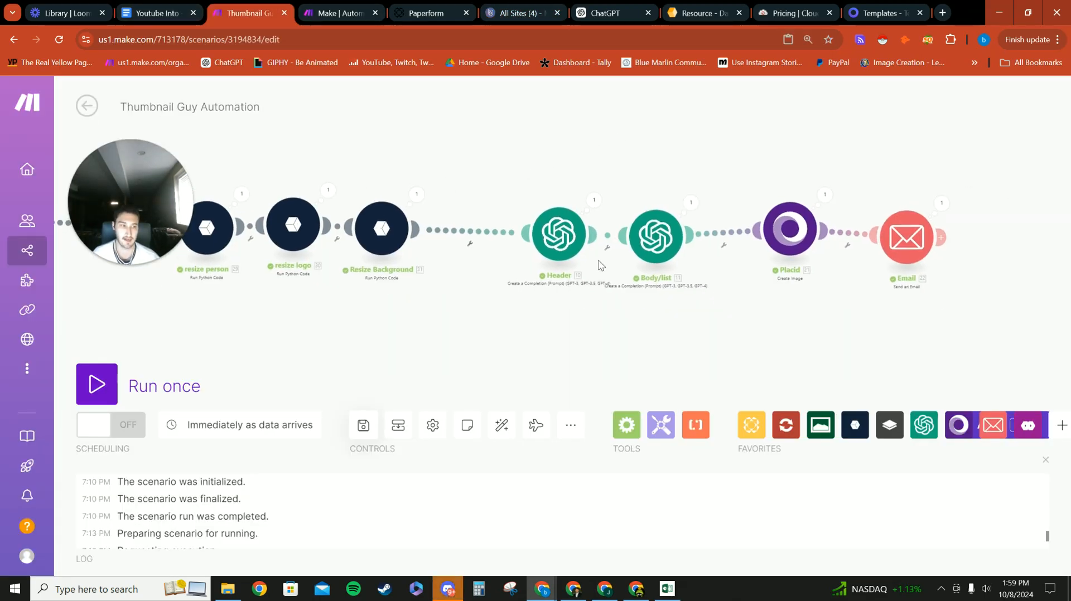
left_click(870, 12)
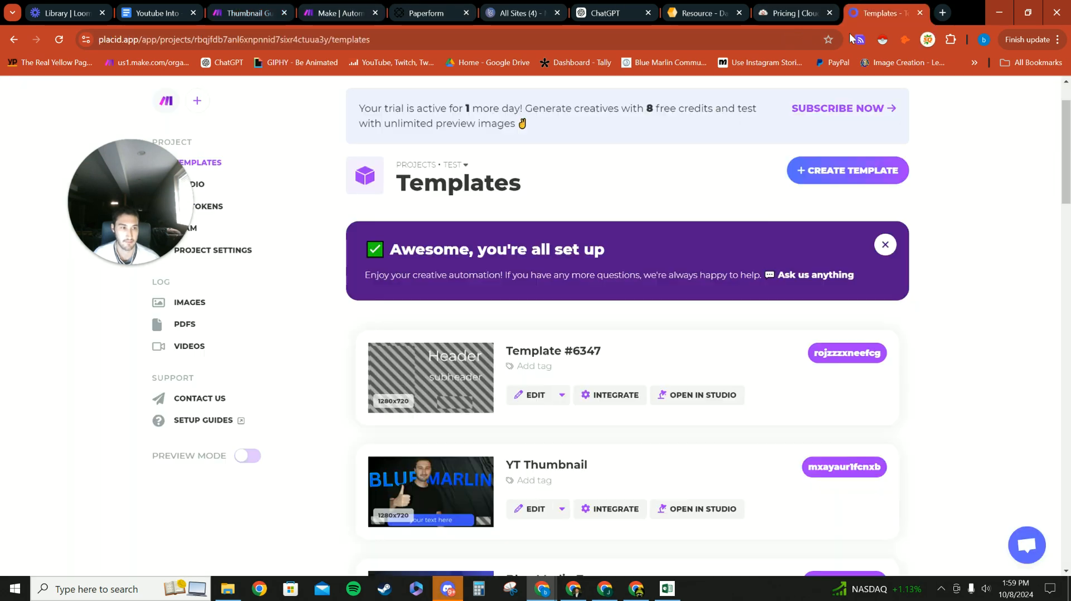
left_click(162, 8)
left_click(248, 12)
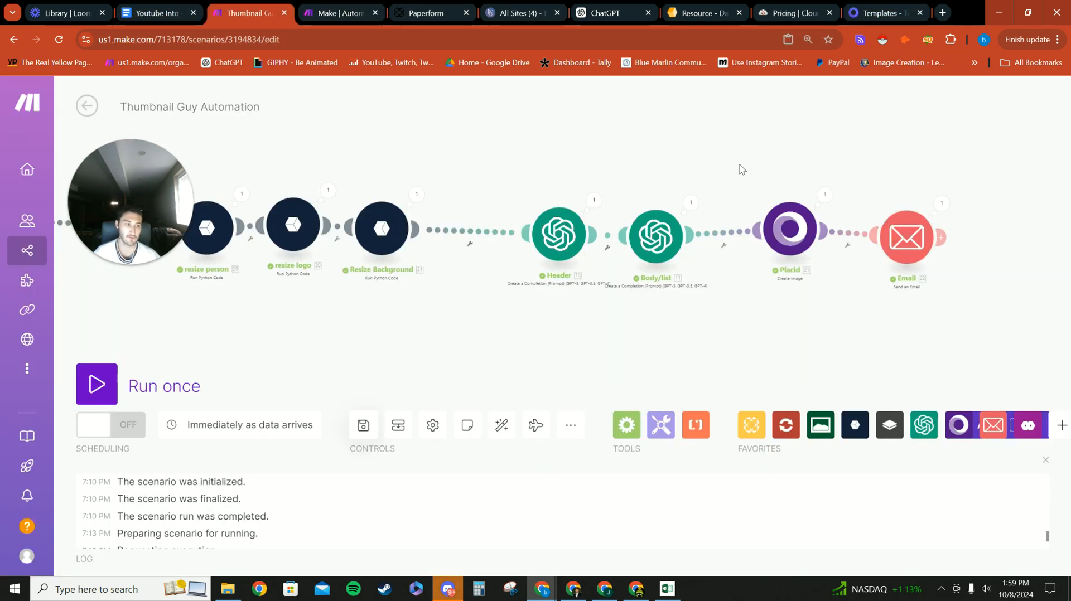
Step: Bring the Person Image and Logo modules into view, then open the live Thumbnail Guy site from Carrd
scroll(463, 166, "down", 1)
left_click_drag(427, 138, 608, 149)
scroll(609, 150, "down", 1)
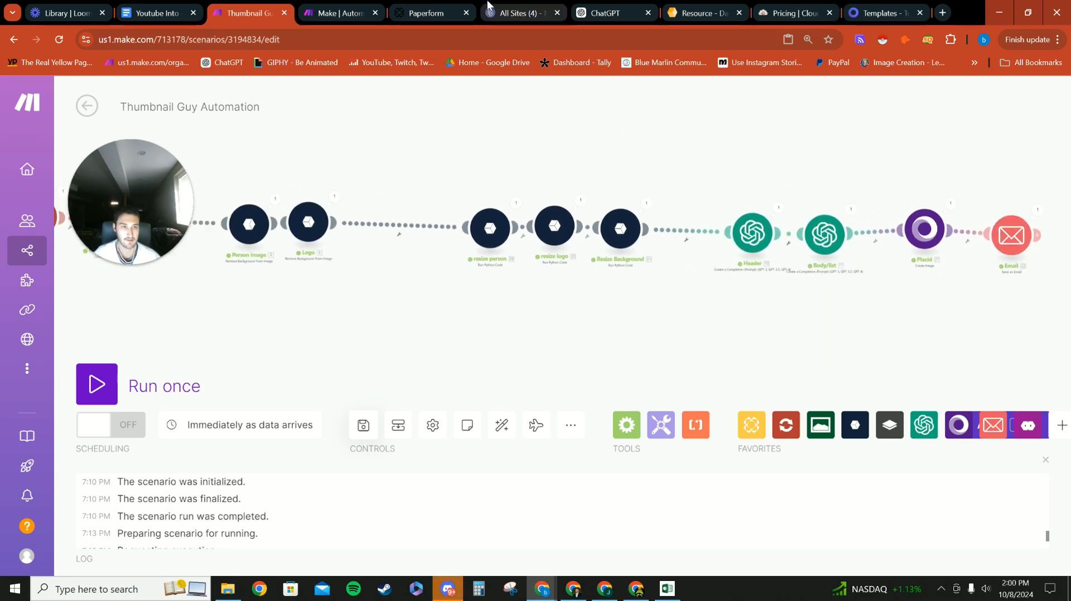
left_click(478, 8)
left_click(497, 11)
scroll(391, 215, "down", 2)
scroll(616, 261, "up", 2)
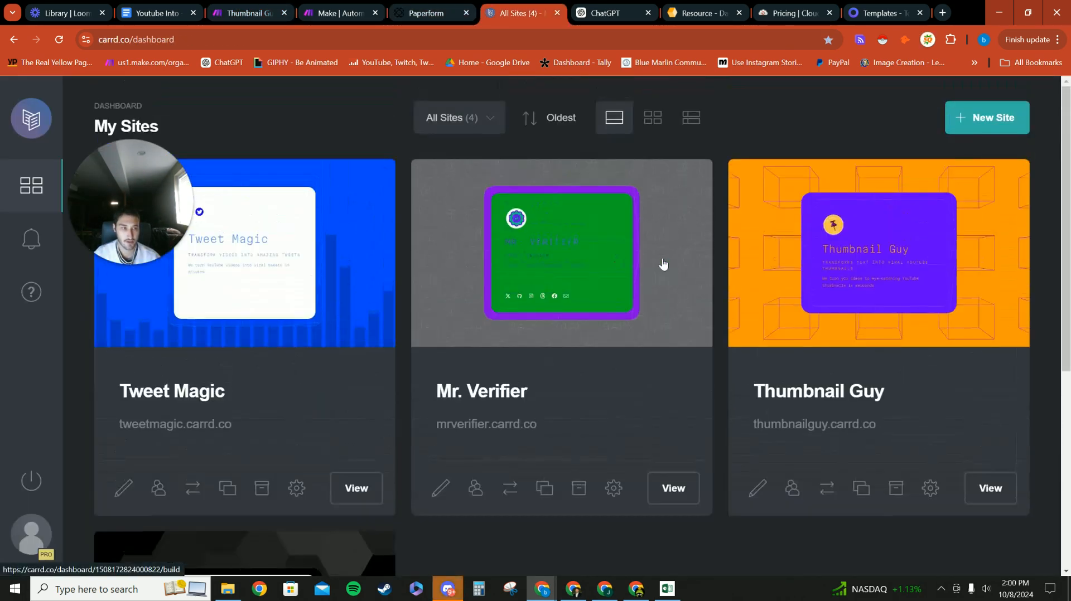
left_click(989, 489)
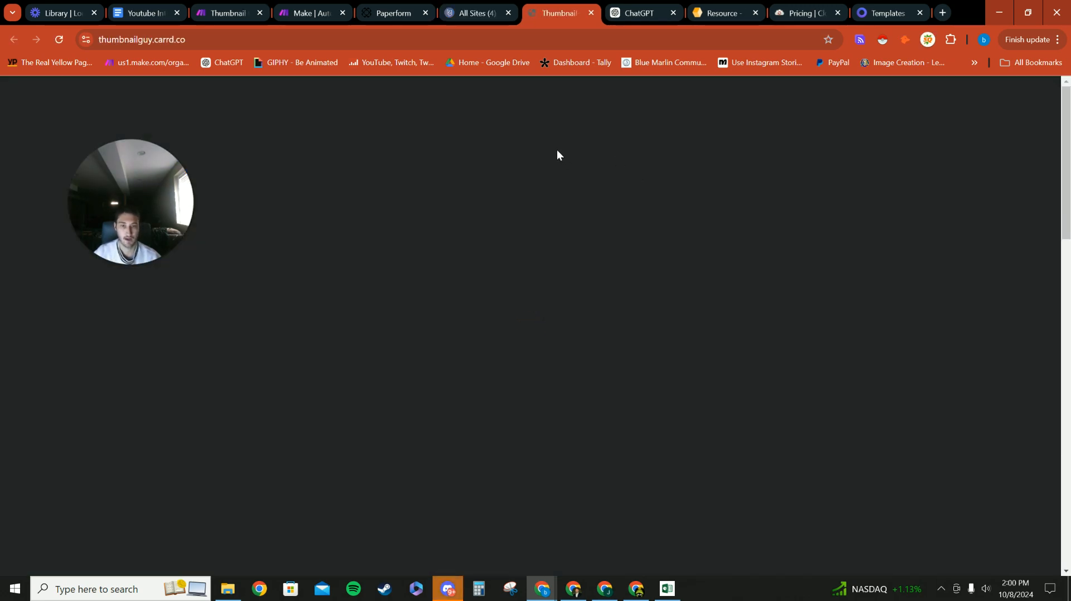
Step: Scroll through the live thumbnailguy.carrd.co page down to the embedded order form
scroll(487, 196, "down", 12)
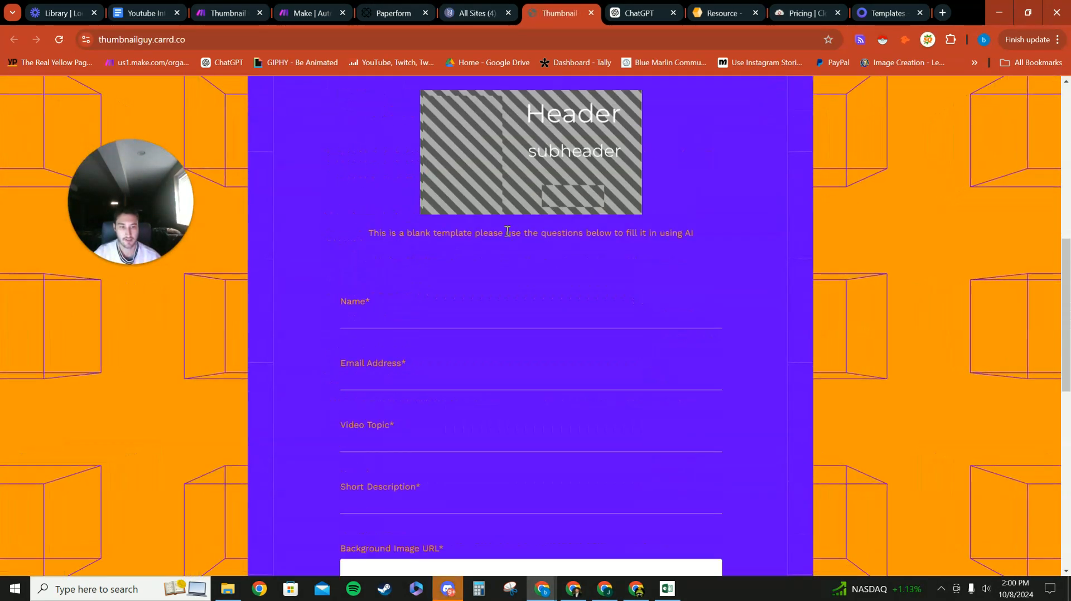
scroll(446, 230, "up", 6)
scroll(460, 222, "up", 5)
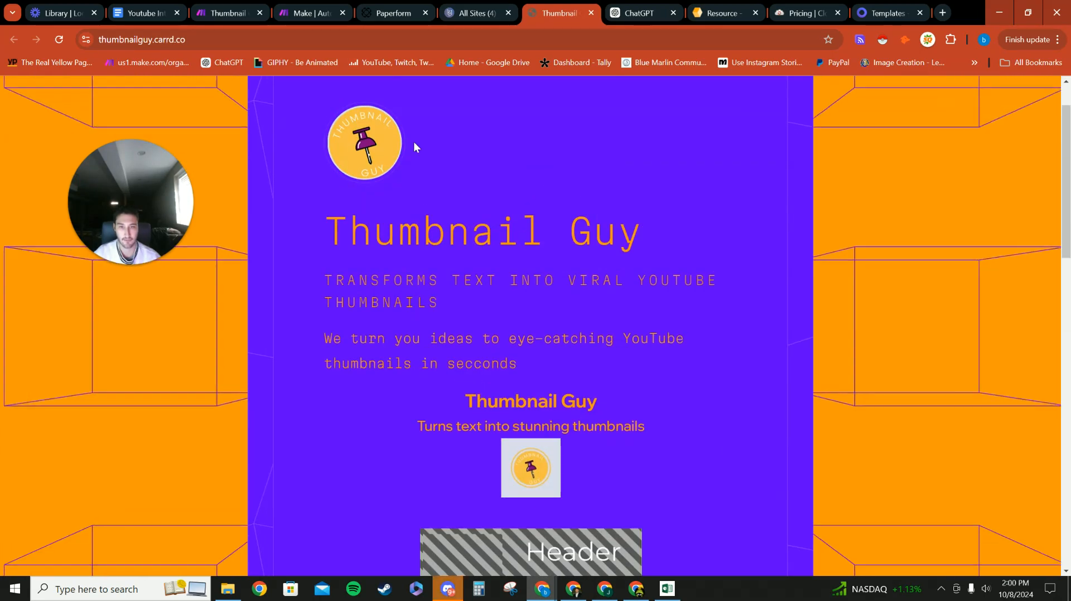
scroll(390, 195, "up", 1)
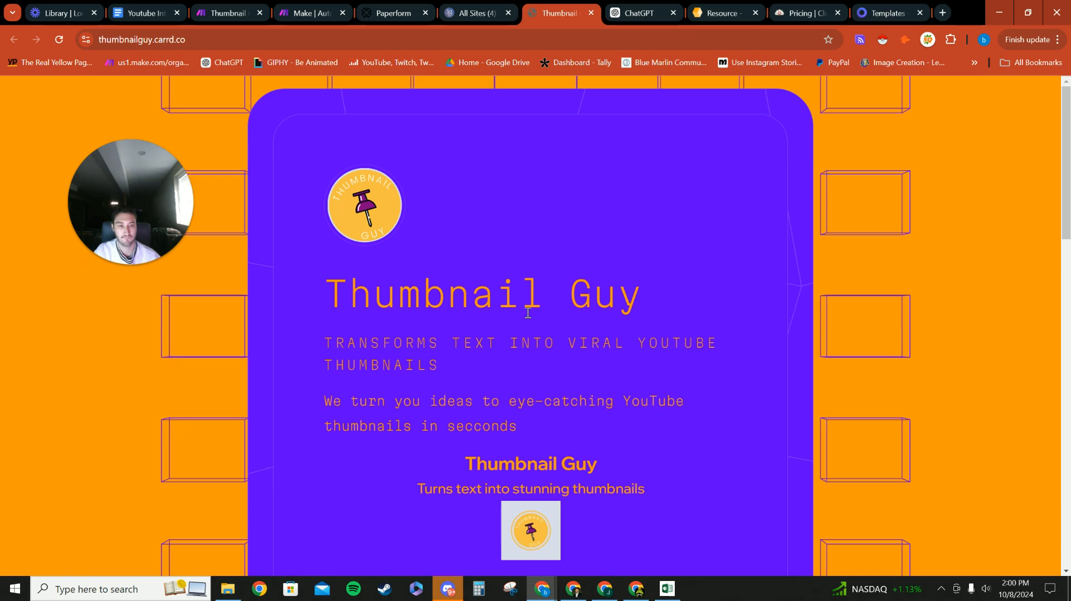
scroll(470, 300, "down", 1)
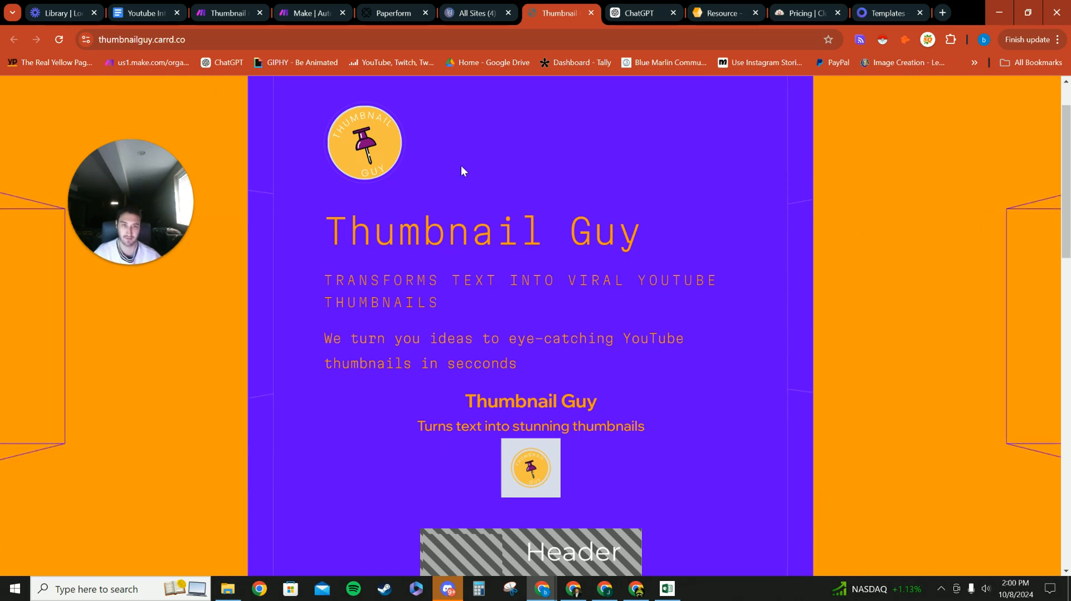
scroll(466, 230, "down", 4)
scroll(465, 225, "up", 5)
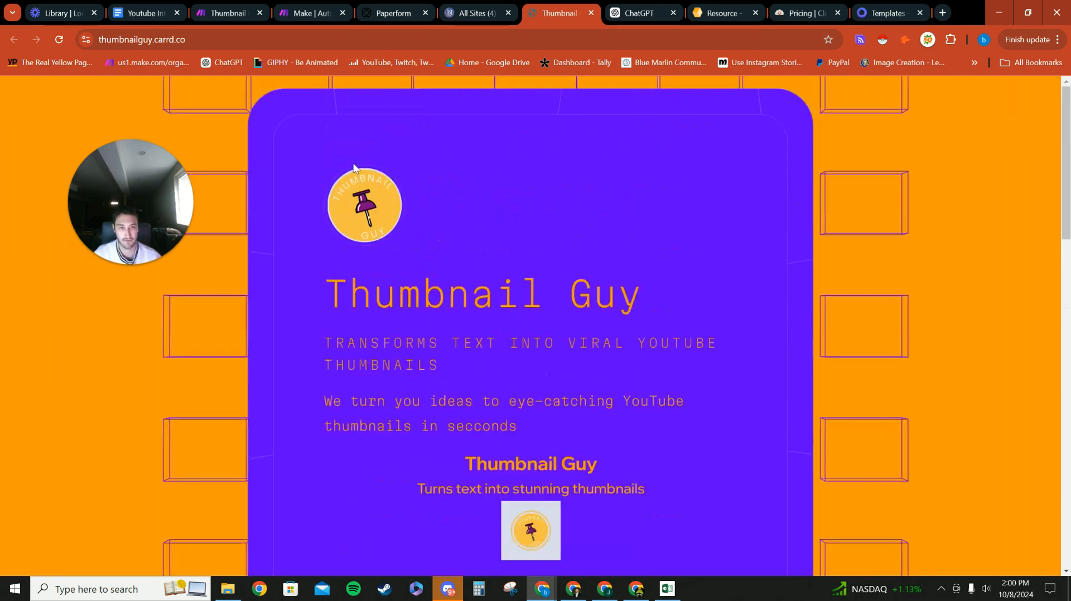
scroll(398, 254, "down", 3)
scroll(496, 312, "up", 3)
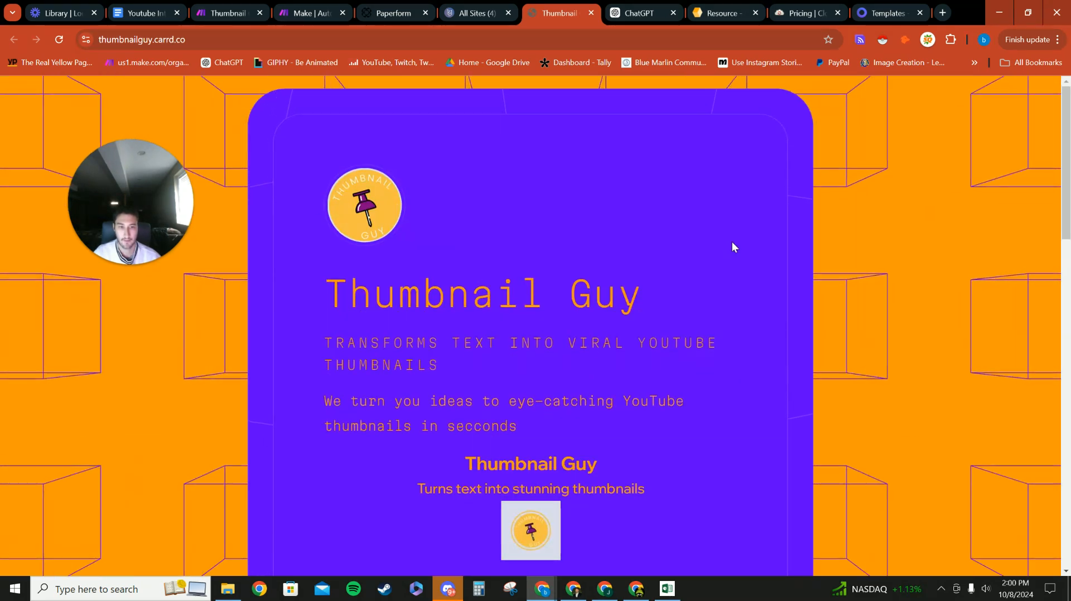
scroll(544, 316, "down", 1)
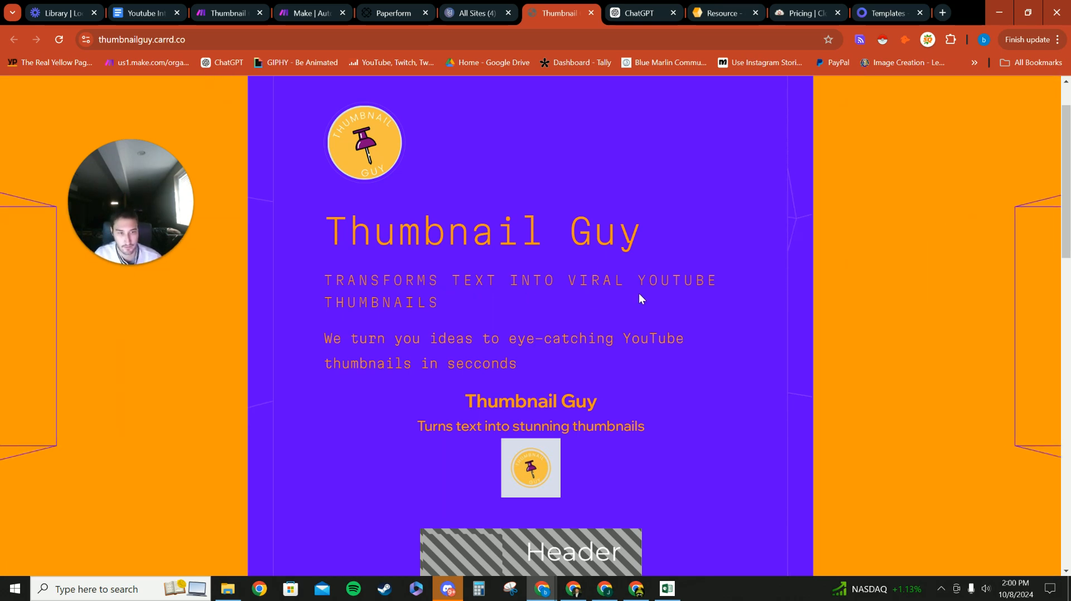
scroll(416, 367, "down", 1)
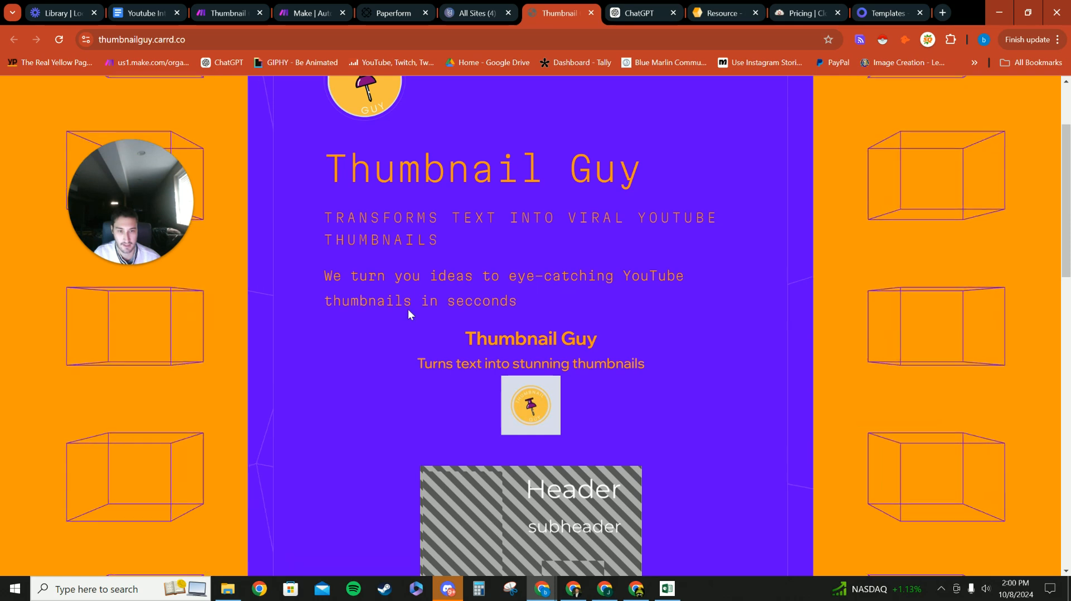
scroll(462, 313, "down", 5)
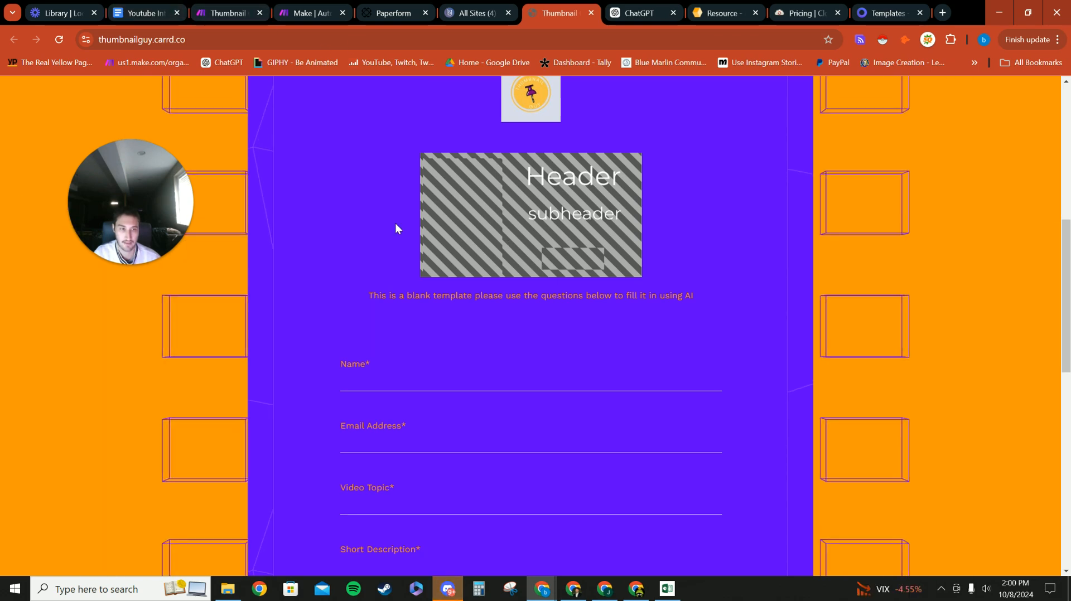
scroll(473, 327, "down", 6)
scroll(488, 279, "up", 5)
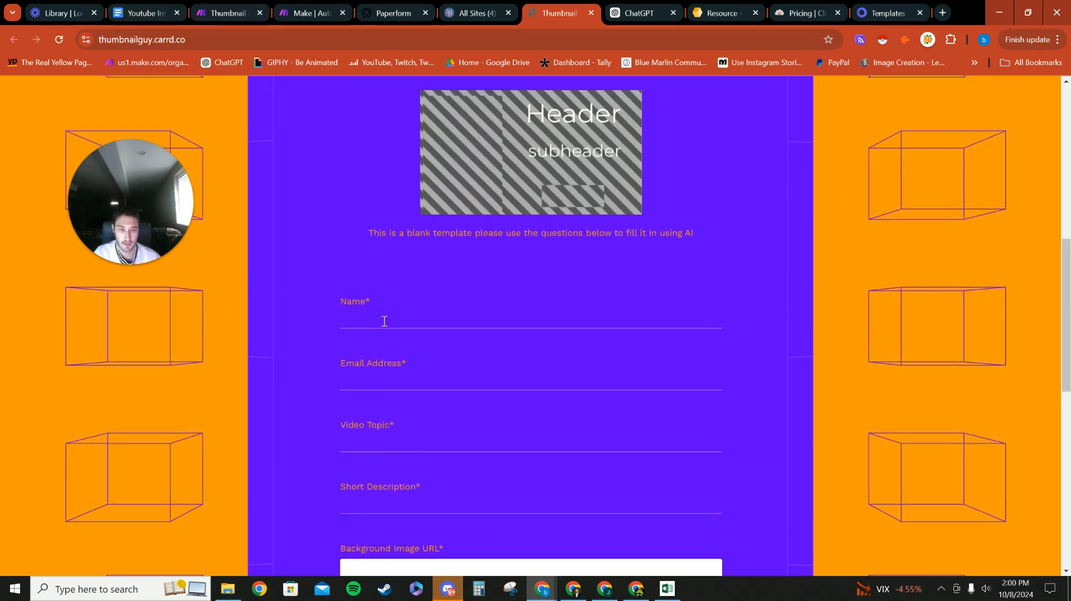
scroll(384, 326, "down", 1)
scroll(377, 363, "down", 2)
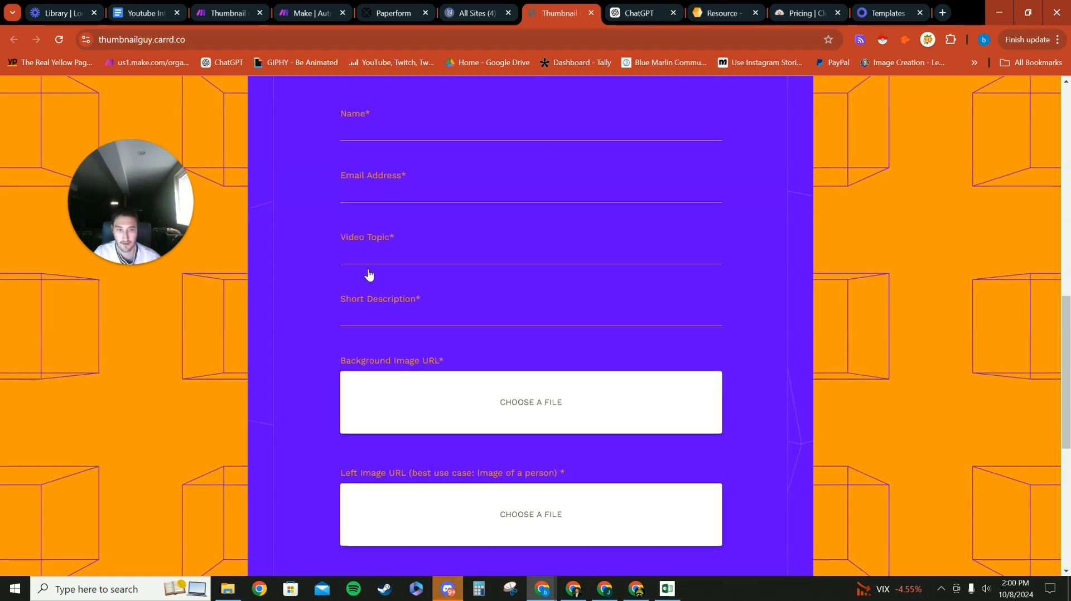
scroll(394, 322, "down", 3)
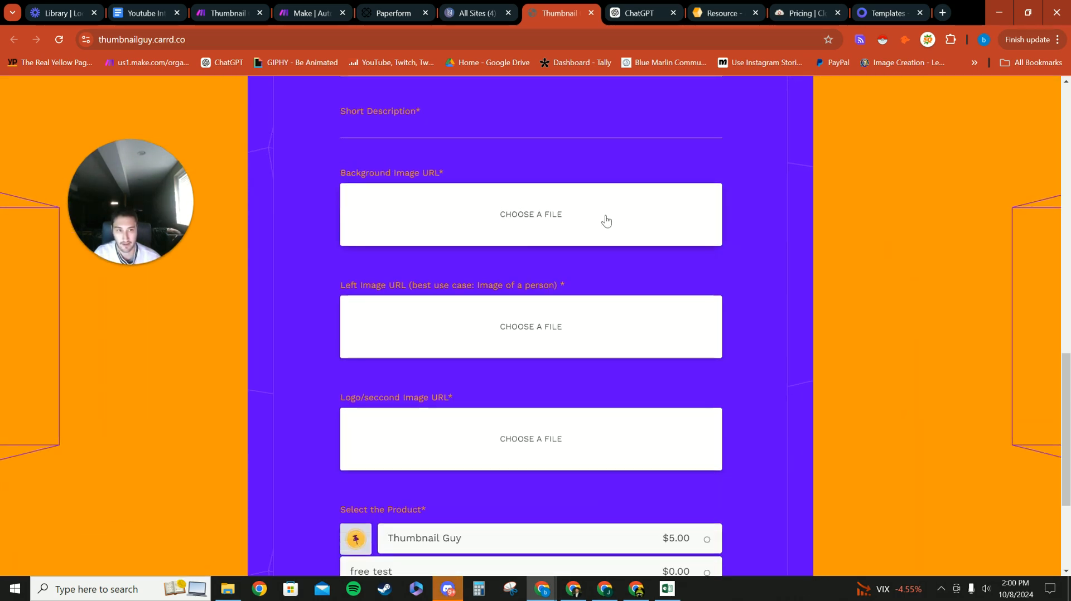
scroll(378, 318, "down", 1)
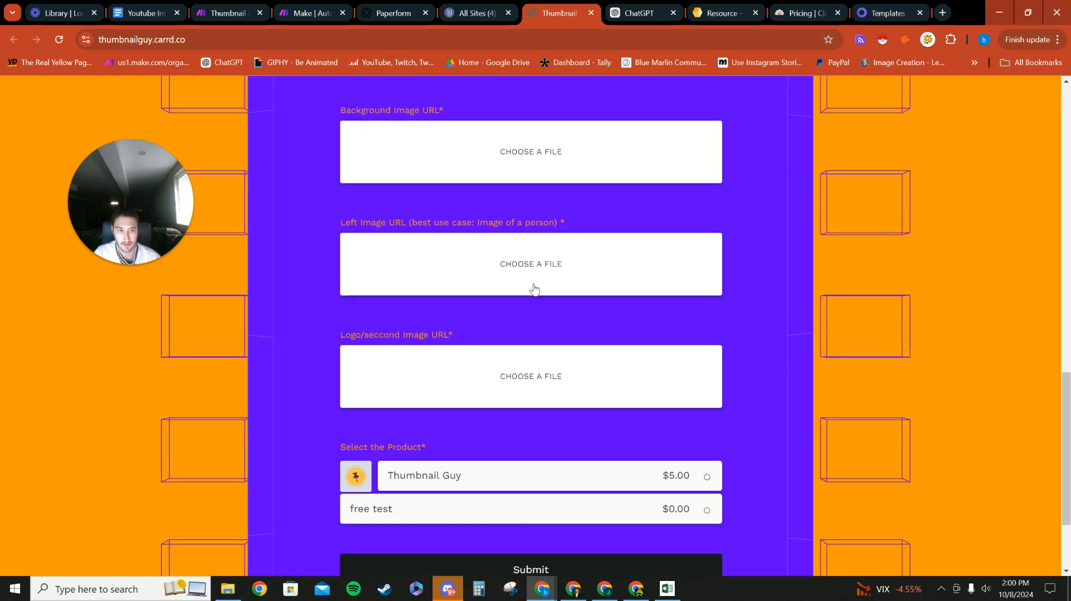
scroll(543, 275, "down", 1)
scroll(494, 304, "down", 1)
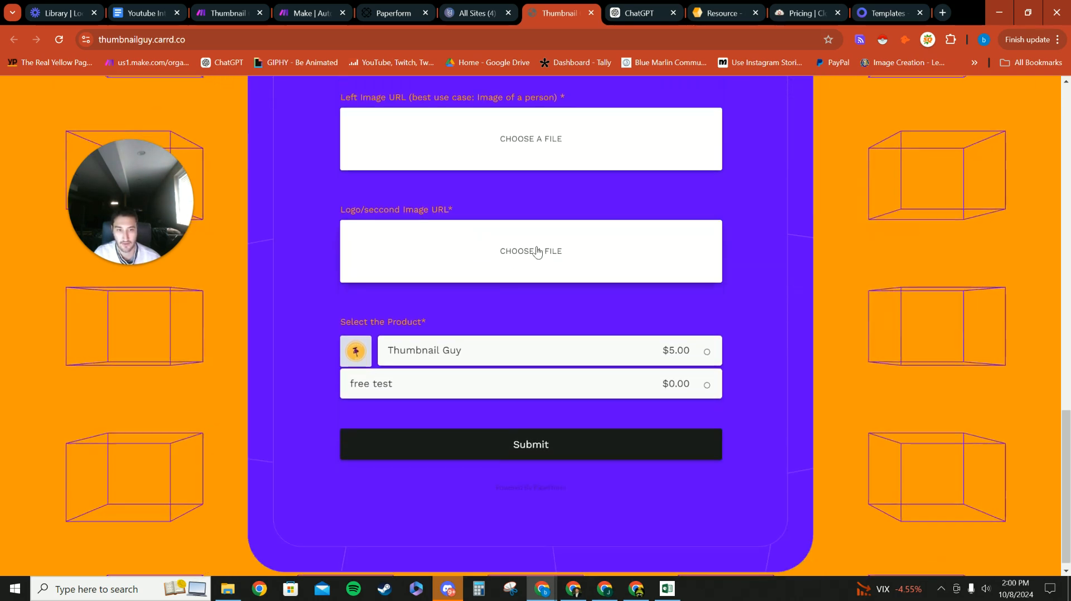
Step: In the order form, try the free test option and settle on the $5.00 Thumbnail Guy product
left_click(398, 383)
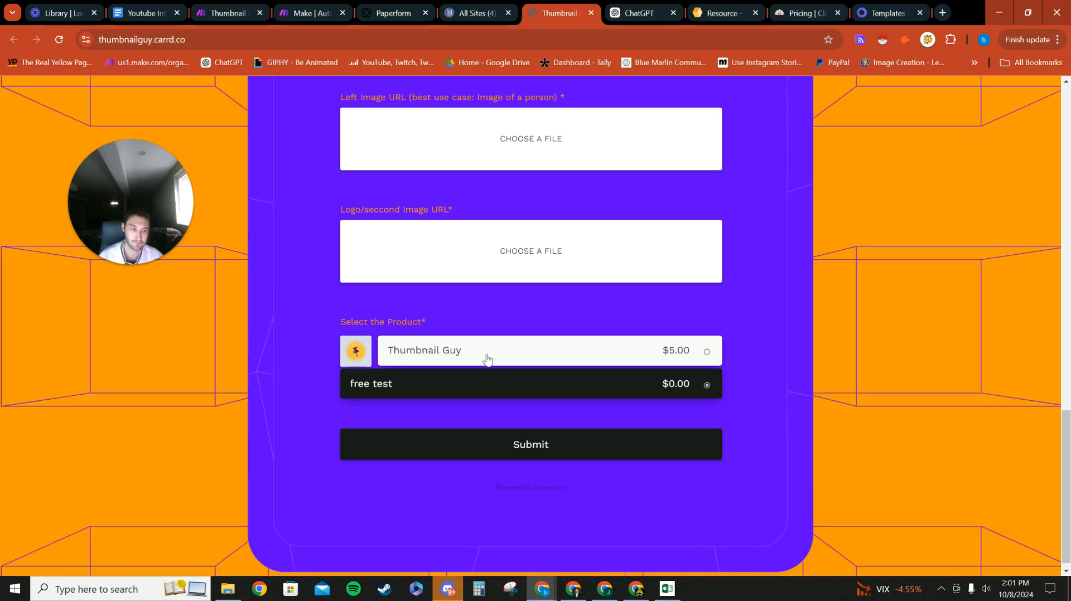
left_click(512, 352)
scroll(459, 381, "up", 1)
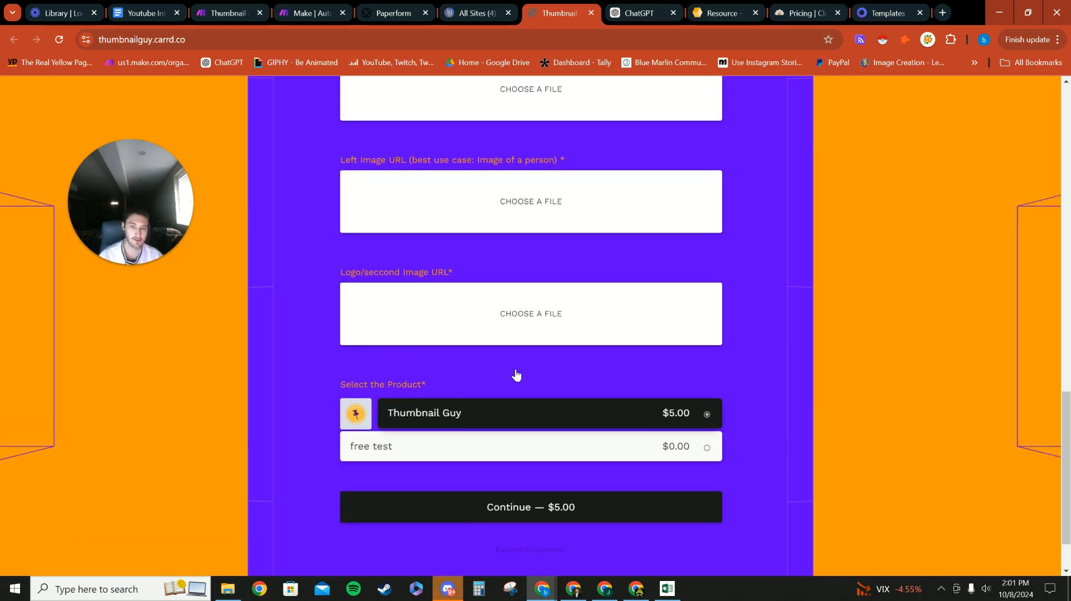
scroll(488, 287, "up", 15)
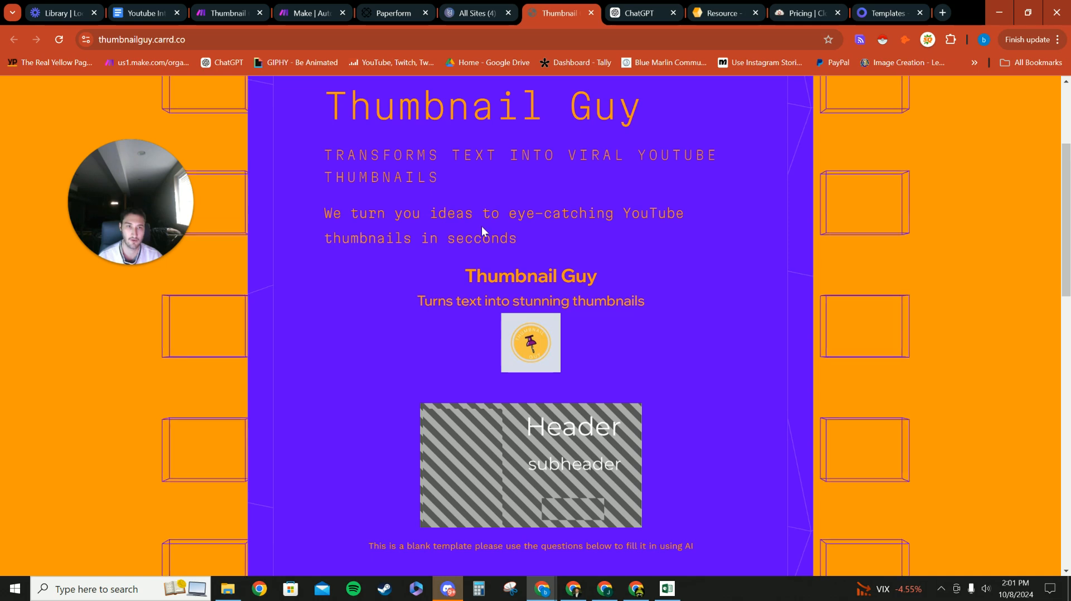
scroll(452, 387, "down", 3)
scroll(453, 384, "down", 12)
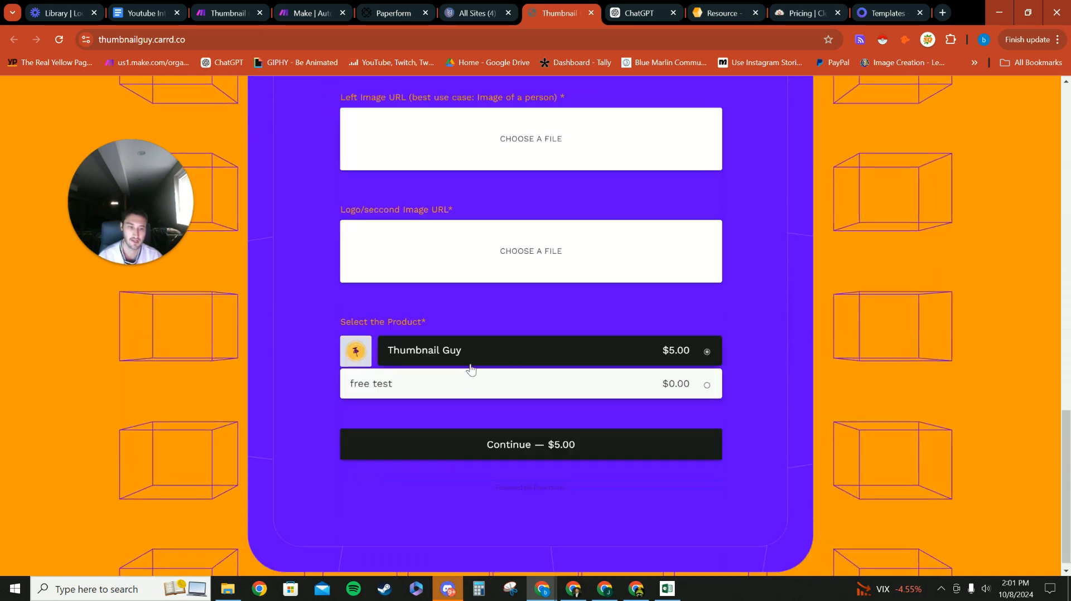
left_click(538, 385)
left_click(499, 355)
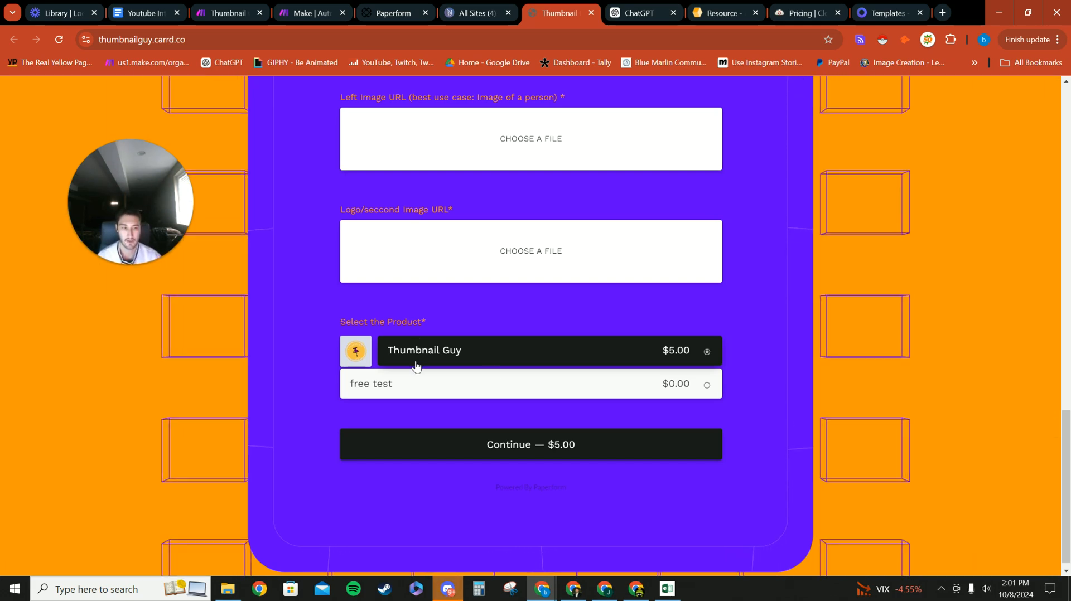
Step: Return to the top of the page and check the site's thumbnailguy.carrd.co address
scroll(552, 358, "up", 15)
scroll(519, 344, "up", 3)
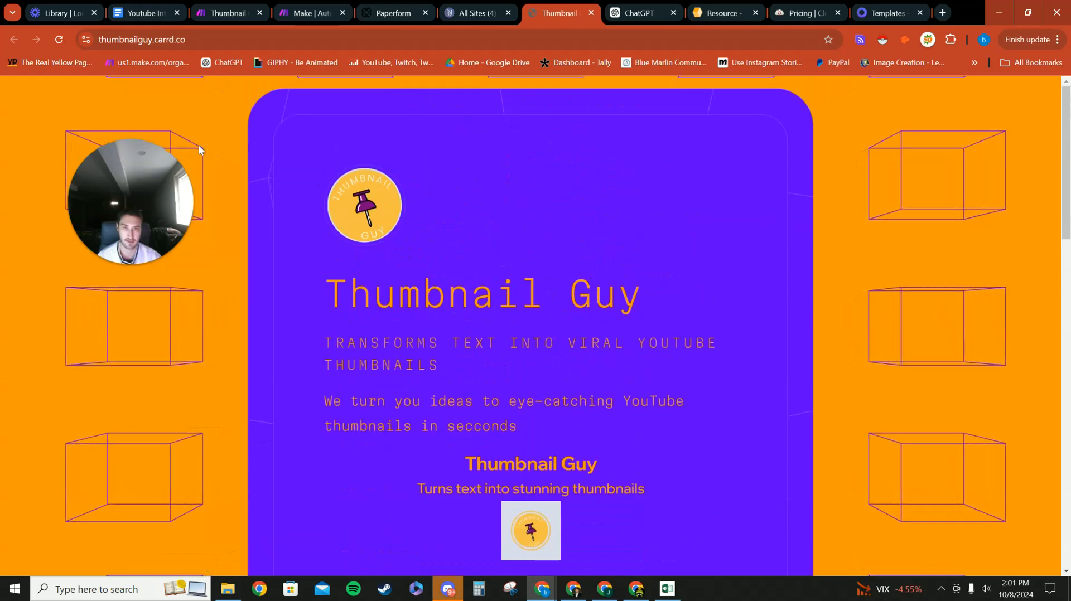
left_click(141, 39)
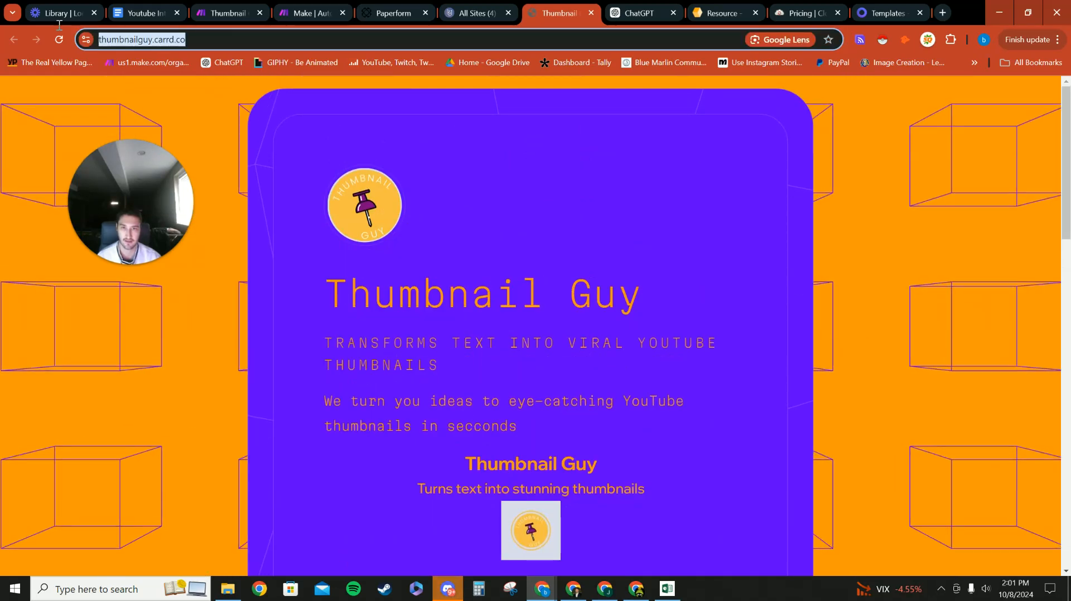
left_click(363, 136)
scroll(358, 208, "down", 4)
scroll(358, 208, "up", 4)
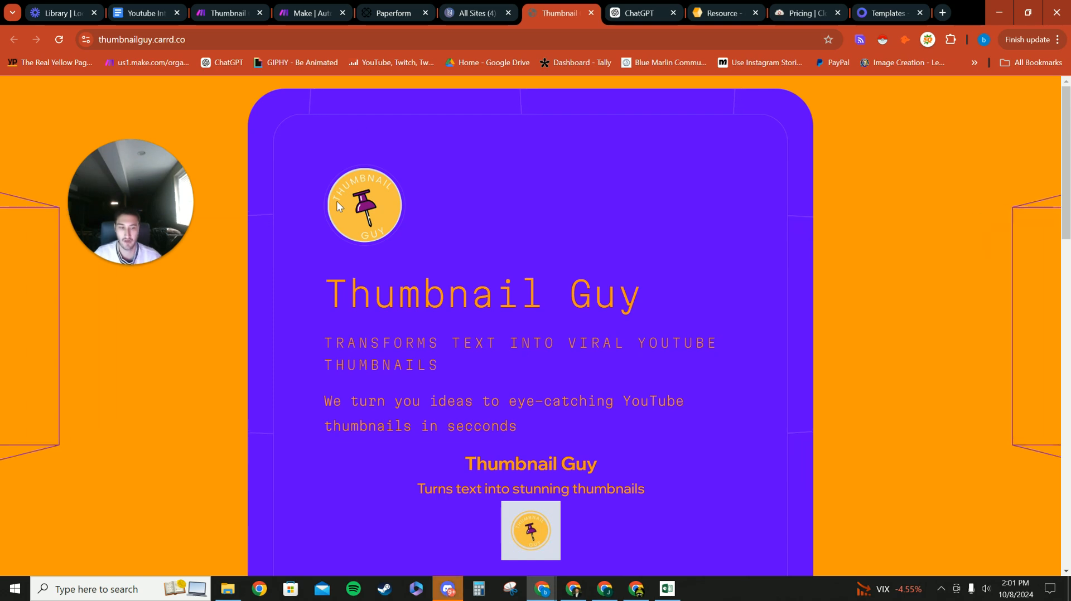
Step: Compare the Paperform My Forms list with the Carrd list of sites
left_click(393, 13)
scroll(492, 299, "down", 2)
scroll(491, 298, "up", 2)
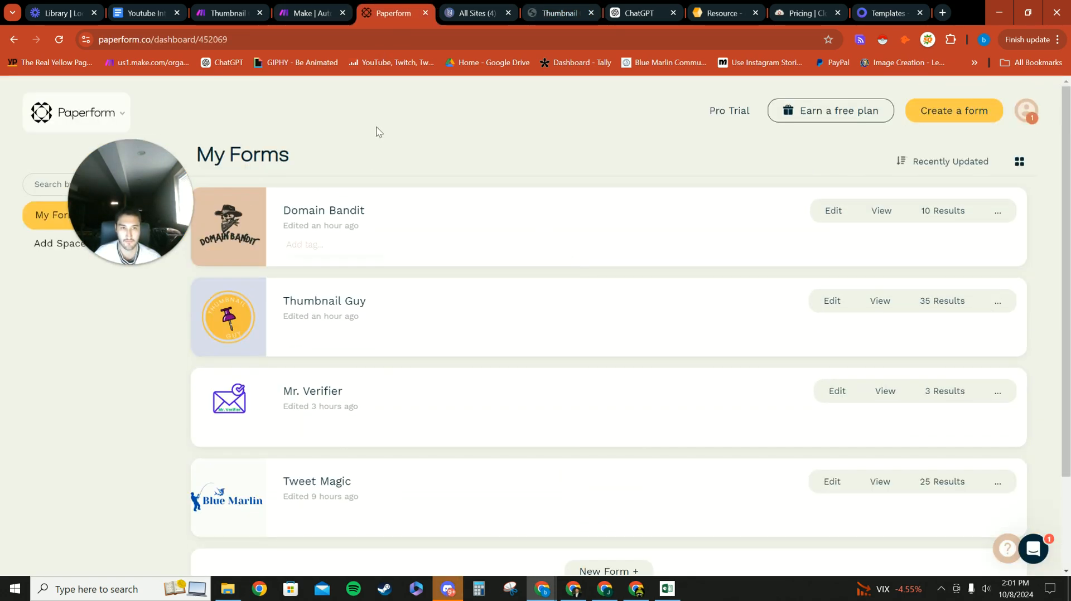
left_click(476, 13)
scroll(624, 175, "down", 3)
scroll(624, 176, "up", 1)
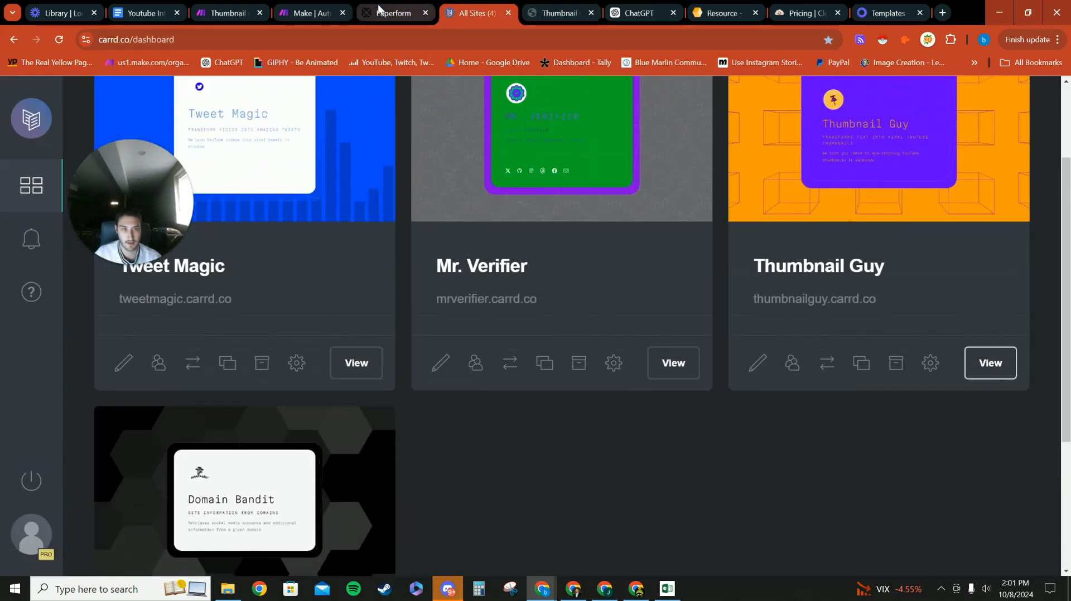
left_click(393, 13)
Step: Revisit the live Thumbnail Guy page and the Carrd list of sites
left_click(570, 8)
scroll(530, 406, "down", 9)
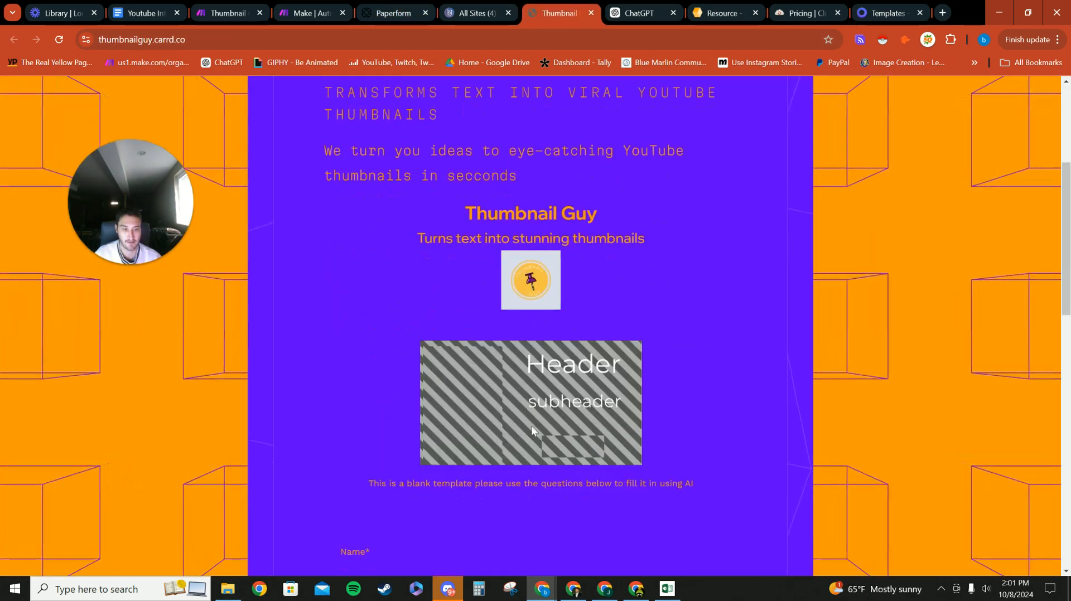
scroll(554, 390, "up", 6)
scroll(421, 170, "up", 3)
left_click(476, 13)
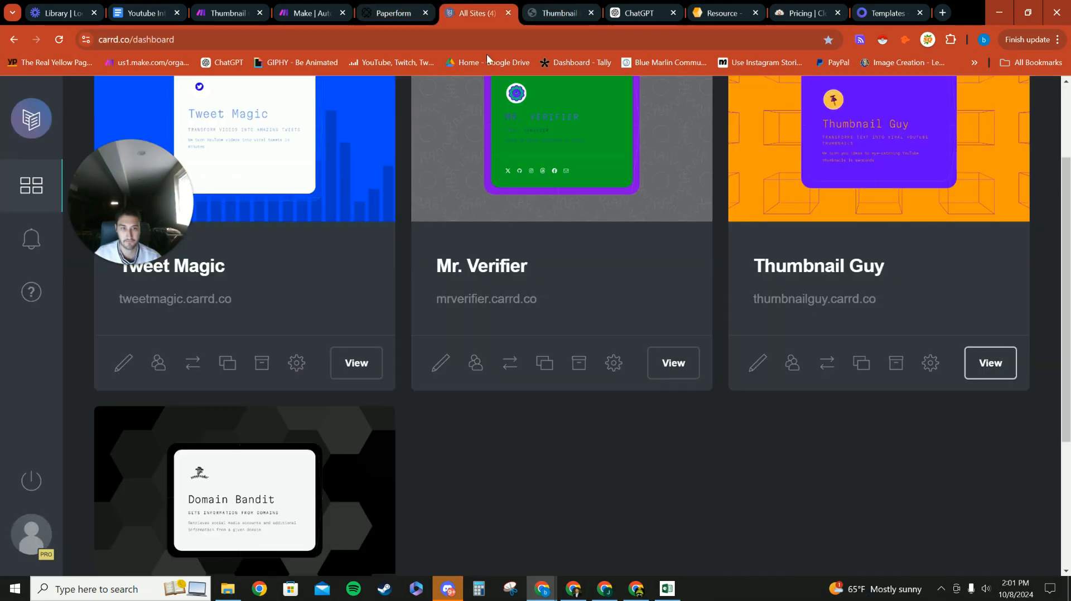
scroll(459, 286, "up", 3)
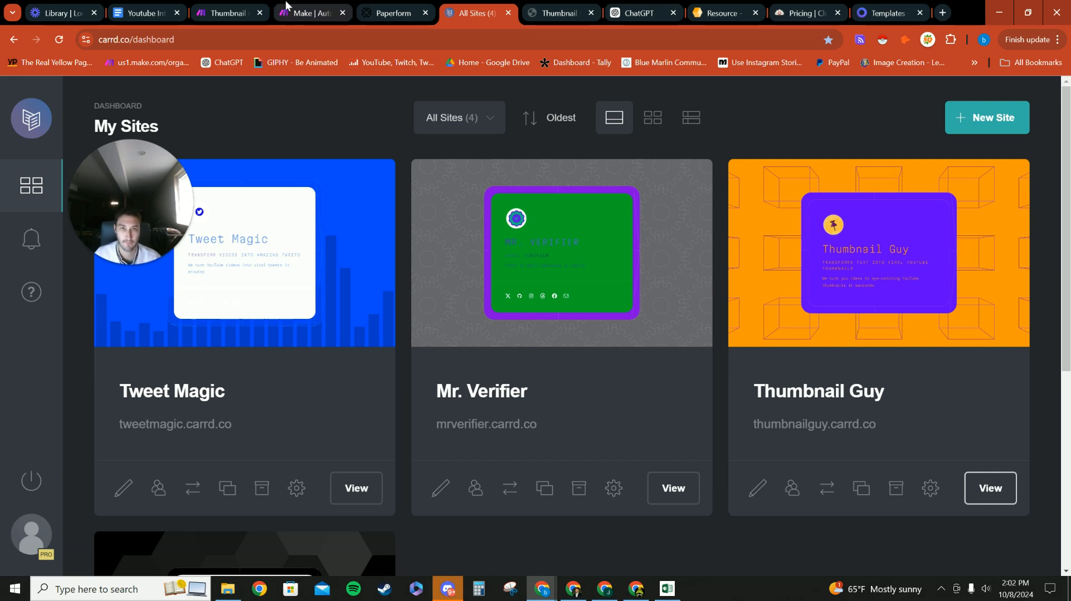
Step: Look over the Thumbnail automation scenario, then go to the Make homepage
left_click(226, 13)
left_click_drag(145, 159, 189, 106)
scroll(558, 351, "down", 5)
left_click(309, 13)
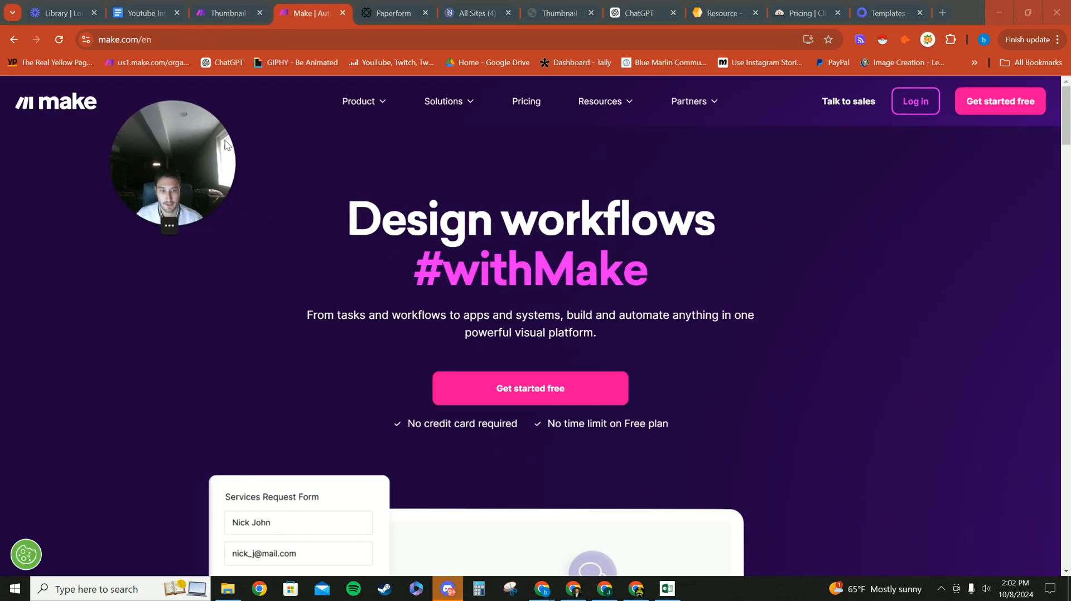
Step: Log in to Make and move the Thumbnail scenario tab into its own window
left_click(901, 109)
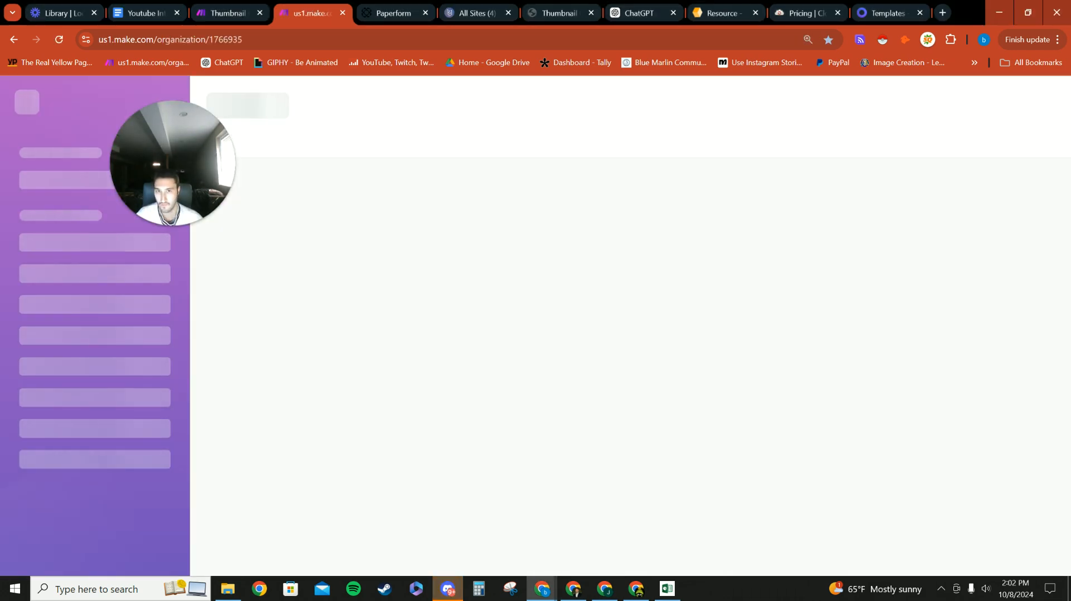
left_click_drag(233, 14, 162, 597)
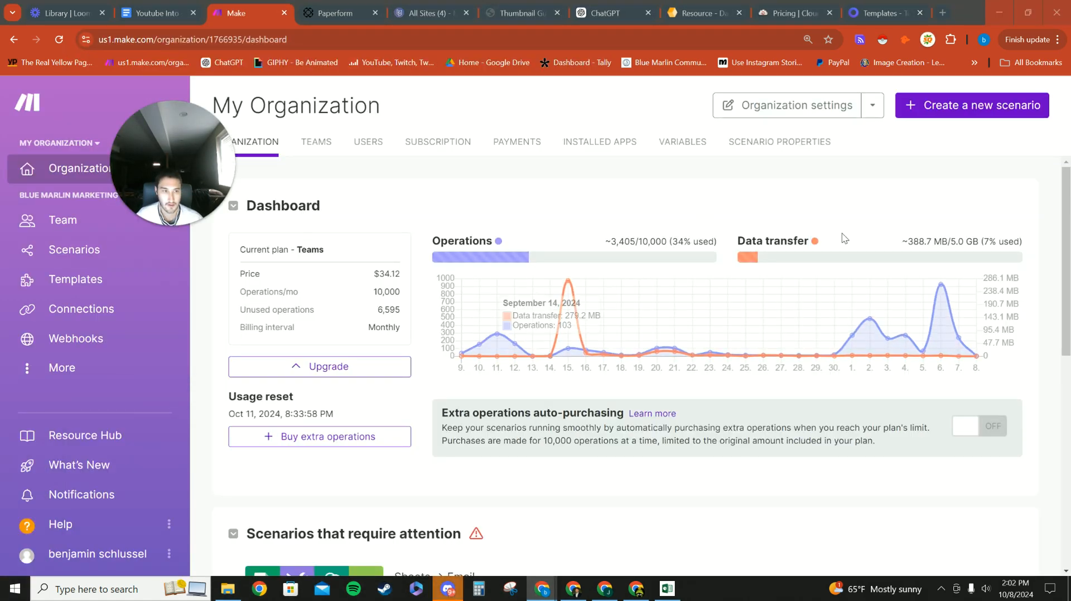
left_click_drag(208, 173, 244, 174)
Step: Create a new scenario and dismiss the app picker to reach the empty canvas
left_click(971, 106)
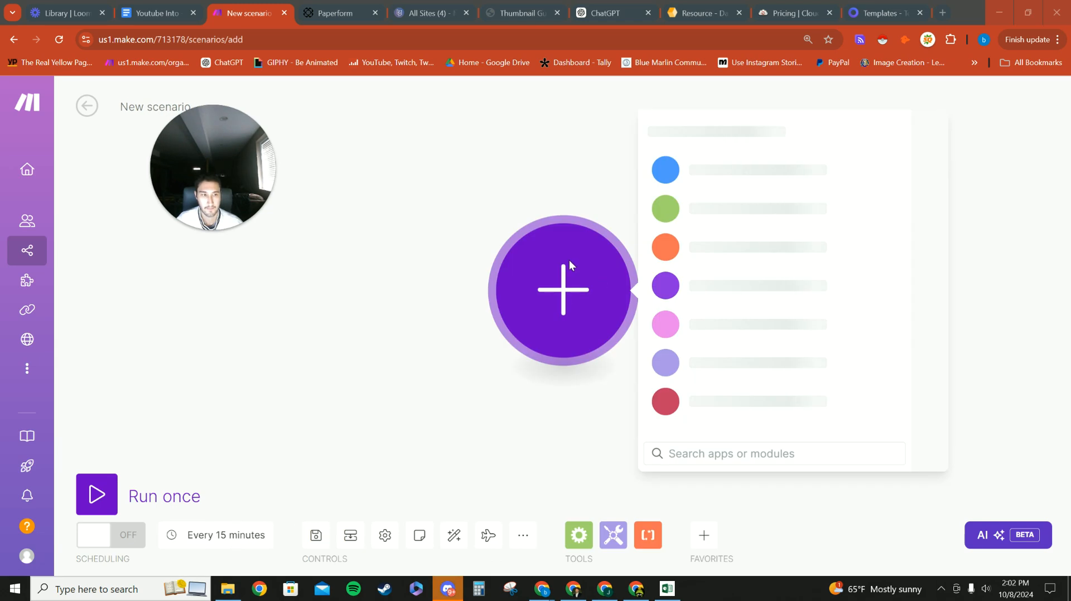
left_click(252, 333)
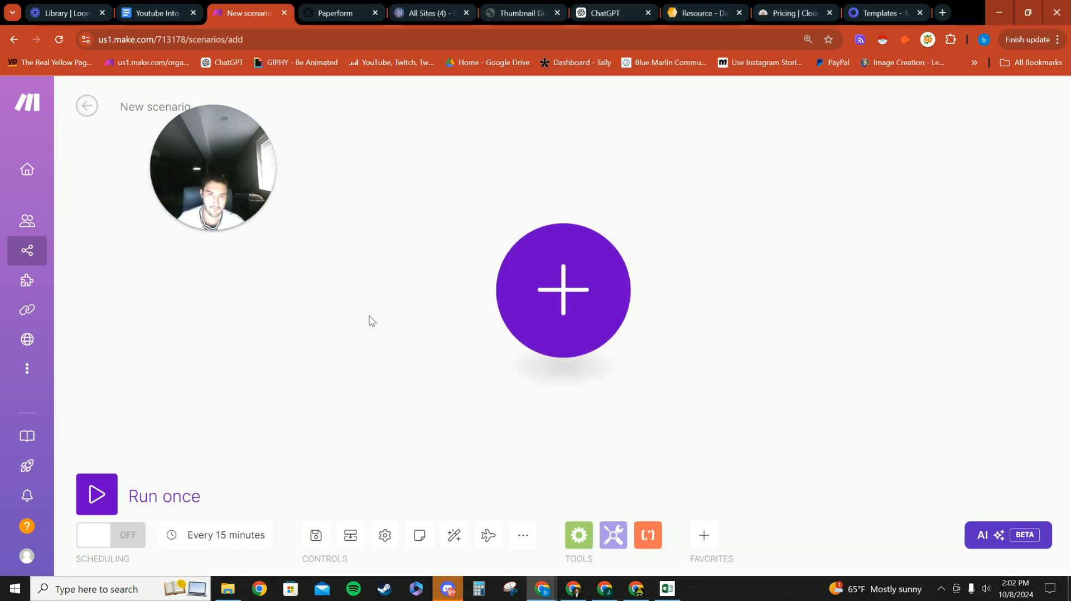
left_click_drag(417, 287, 329, 322)
scroll(330, 322, "down", 1)
left_click_drag(244, 201, 217, 251)
scroll(298, 230, "down", 1)
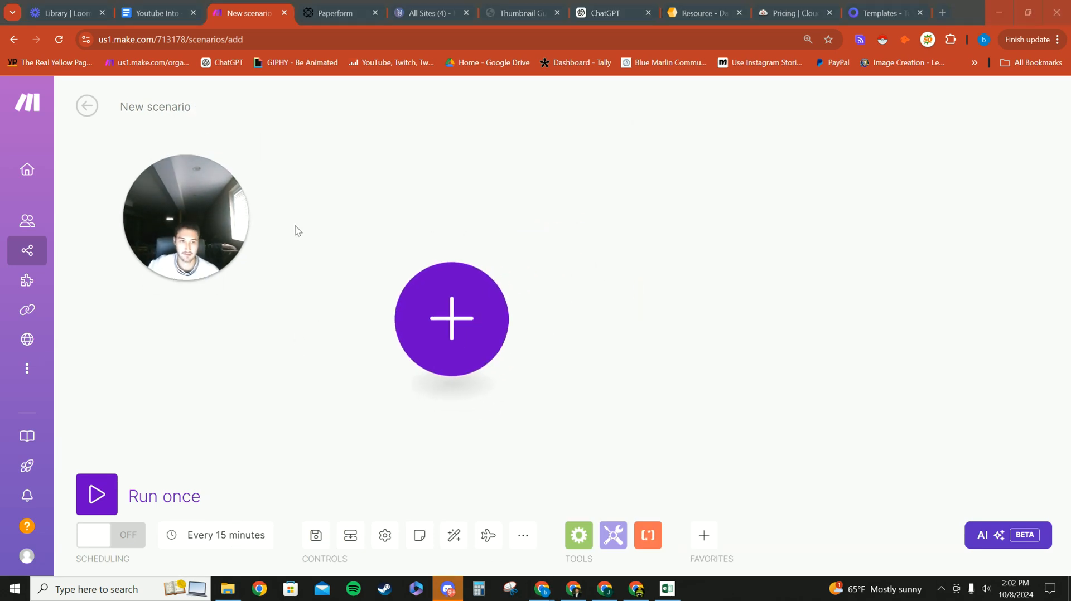
Step: Look over the existing sites in the Carrd dashboard
left_click(444, 6)
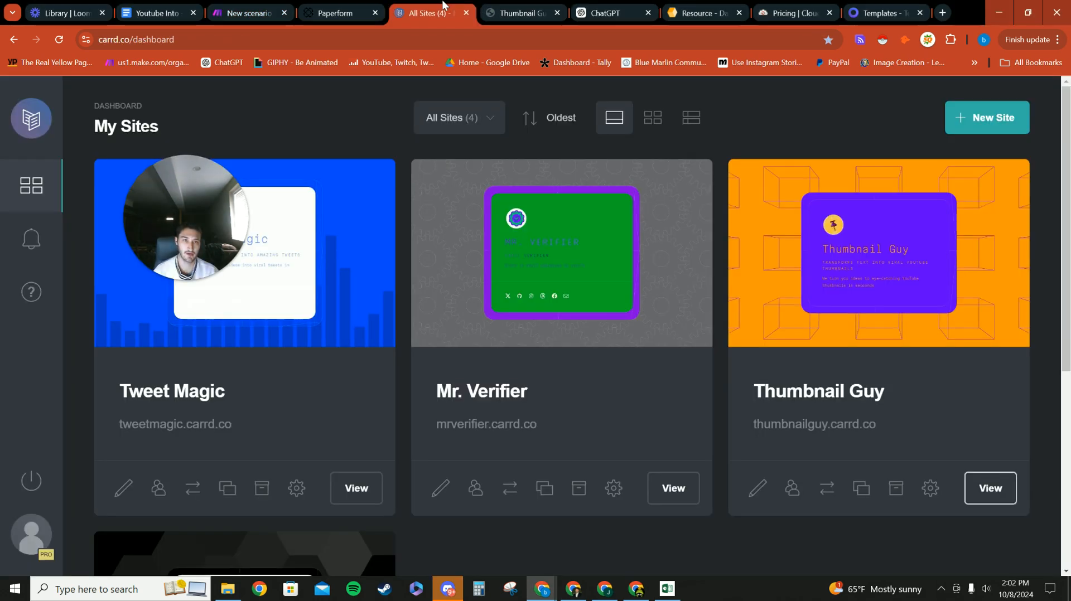
scroll(393, 364, "down", 5)
scroll(394, 364, "up", 3)
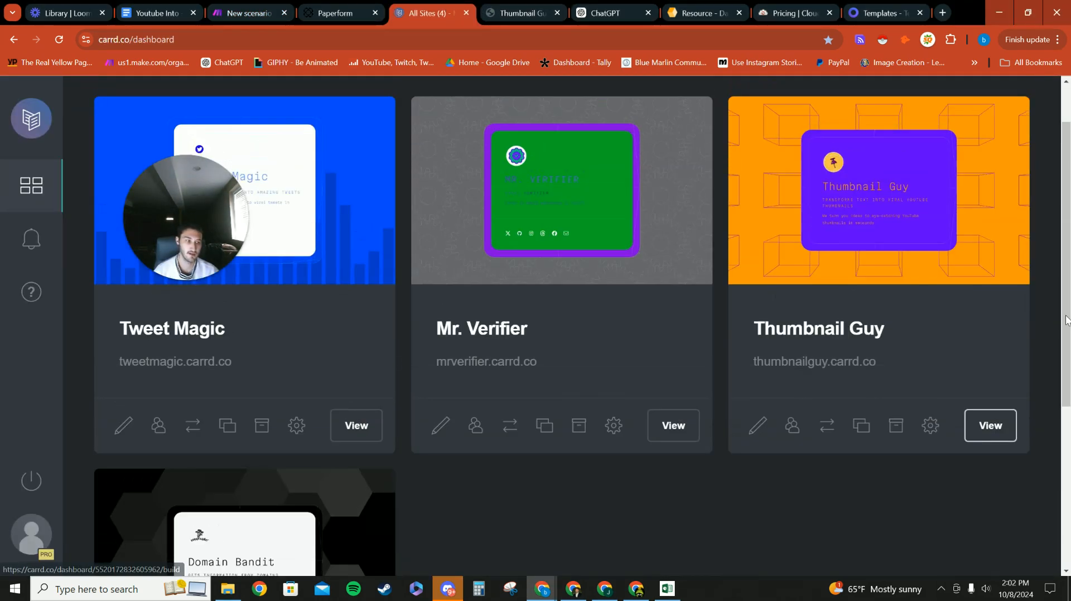
scroll(546, 208, "down", 1)
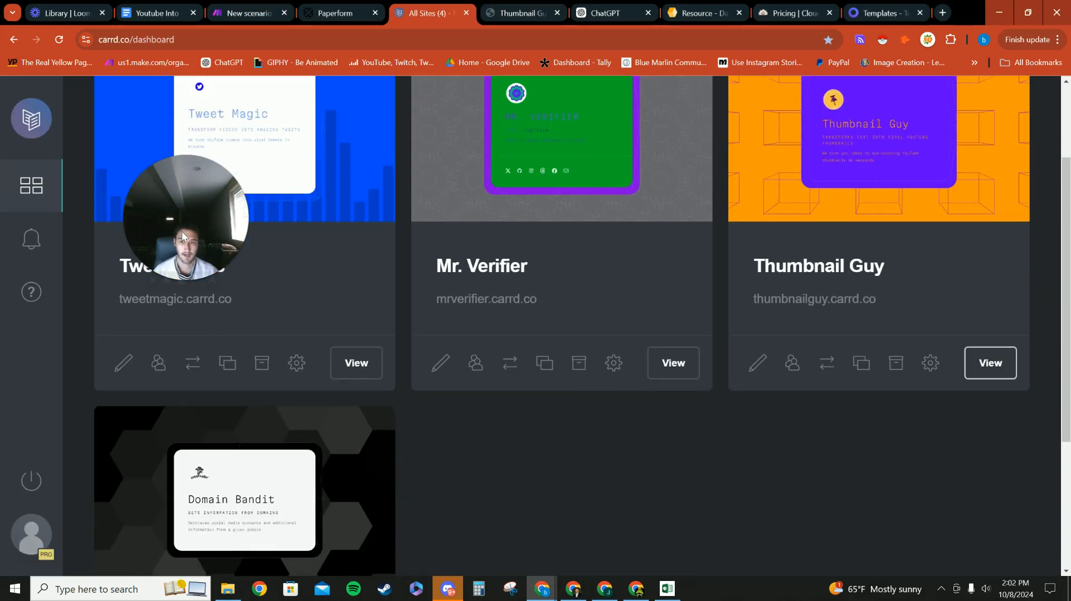
scroll(270, 325, "up", 2)
left_click_drag(192, 223, 203, 157)
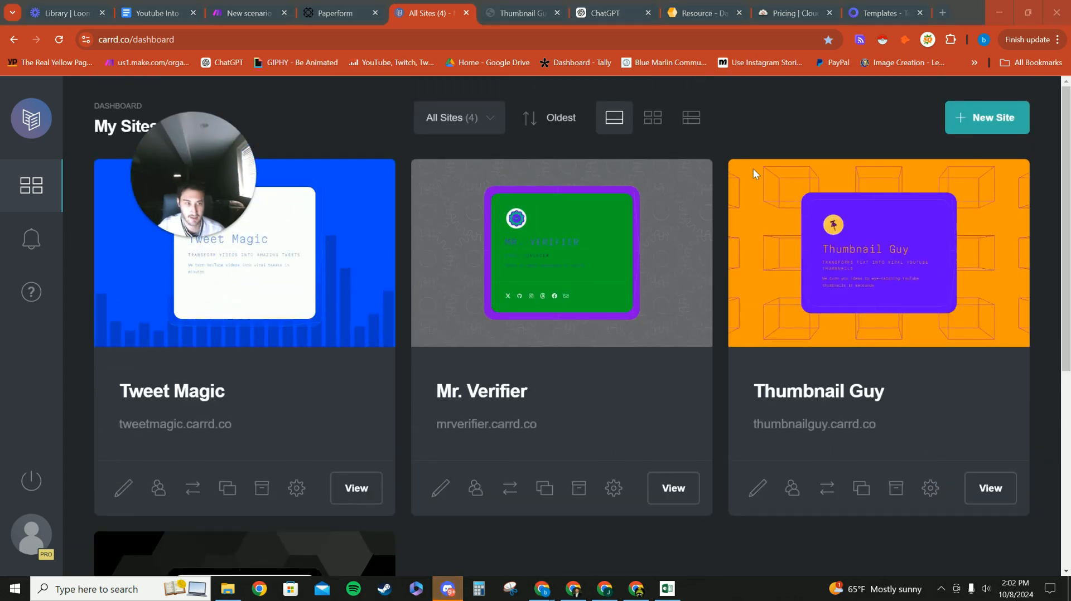
Step: Build a new site from the dark profile-card template and drag its name heading above ASTRAL PROJECTOR
left_click(973, 132)
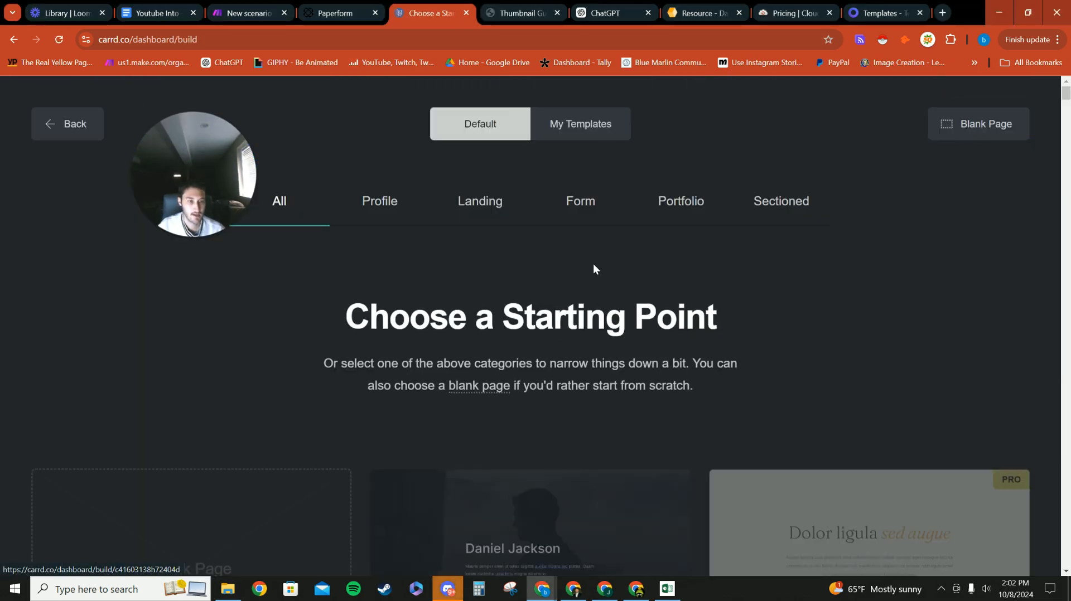
scroll(584, 277, "down", 1)
scroll(502, 313, "down", 5)
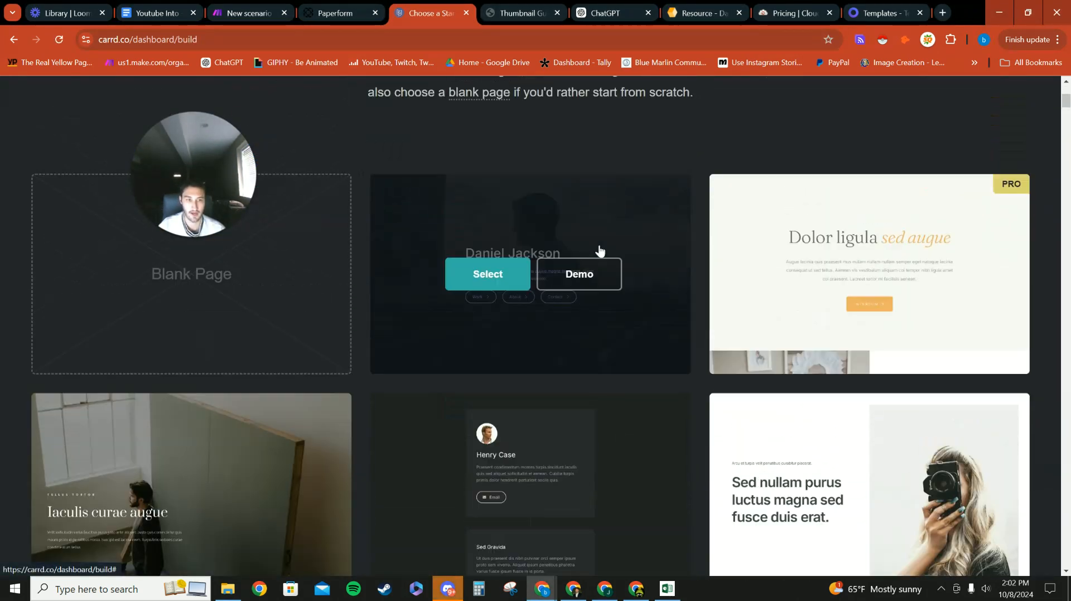
scroll(249, 201, "up", 3)
scroll(636, 370, "down", 9)
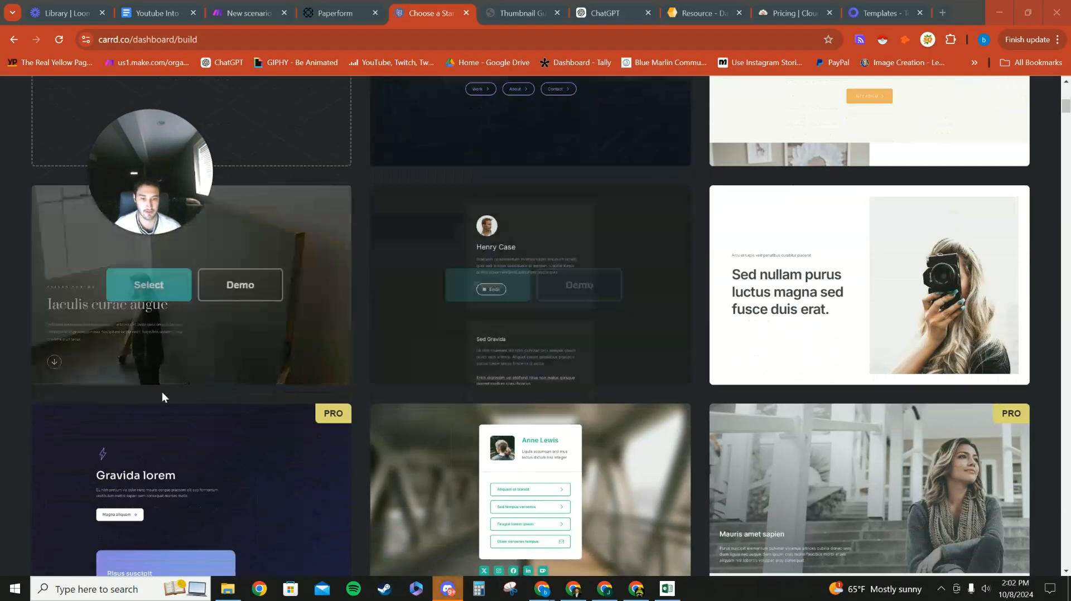
scroll(471, 404, "down", 15)
scroll(557, 362, "up", 4)
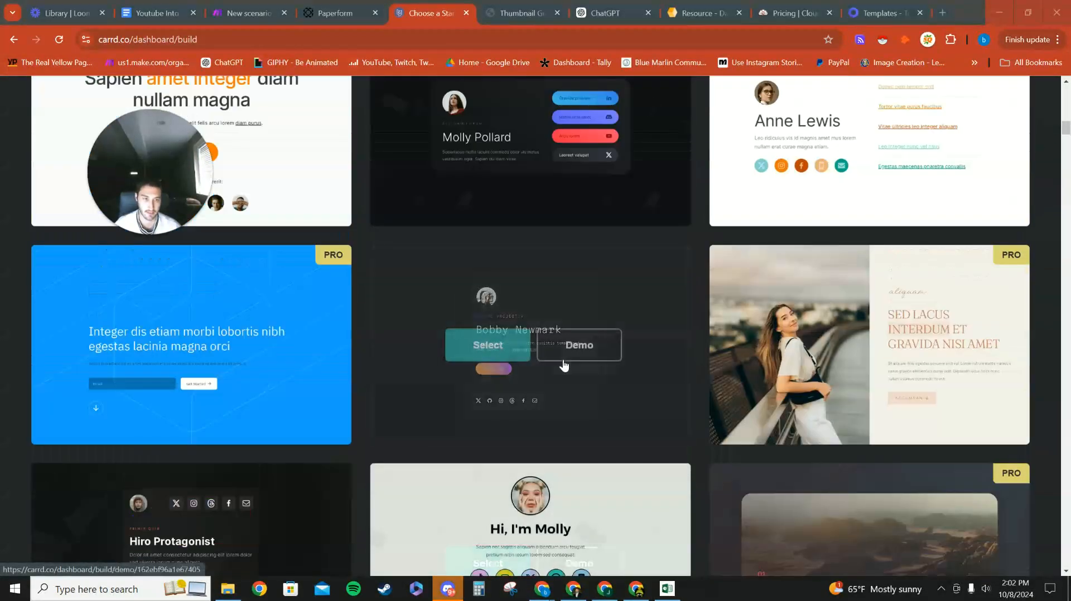
left_click(486, 355)
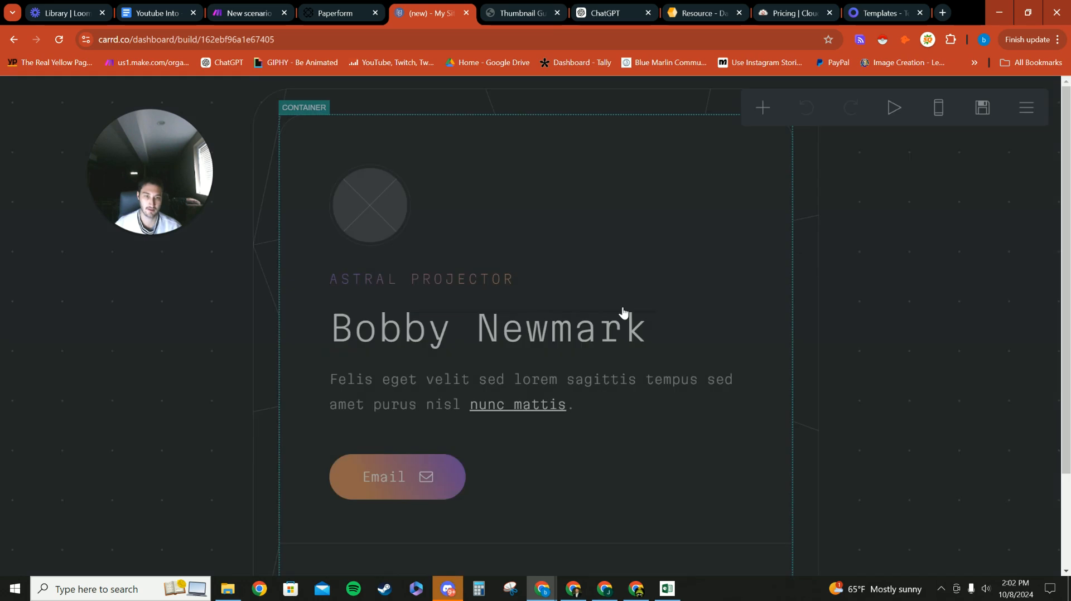
left_click_drag(430, 335, 430, 262)
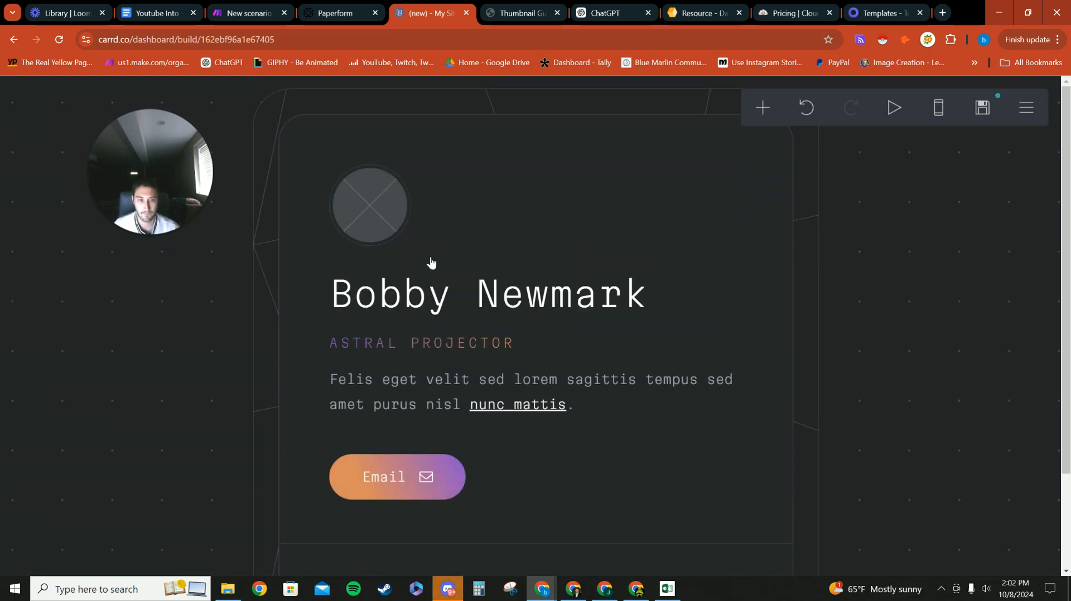
Step: Replace the heading text with 'Thumbnail Guy test'
left_click(430, 291)
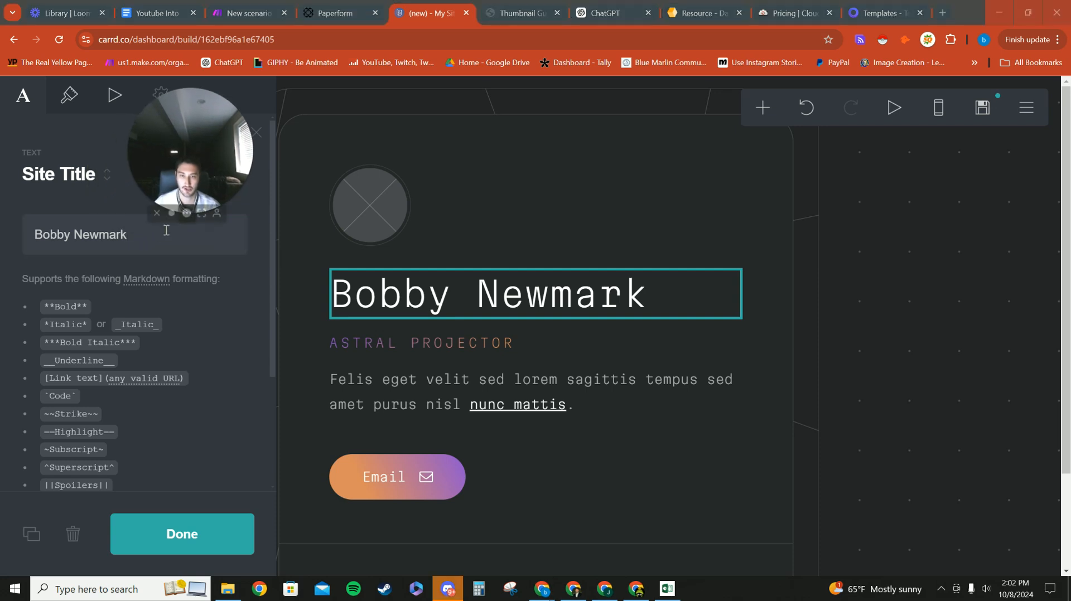
left_click_drag(162, 232, 90, 237)
left_click(45, 197)
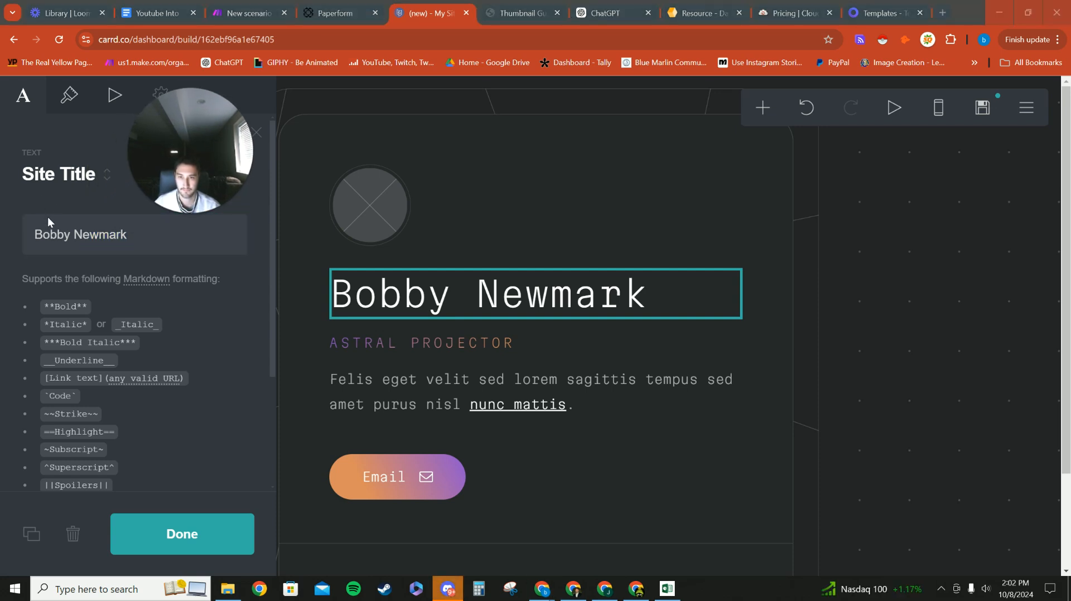
left_click_drag(145, 226, 15, 245)
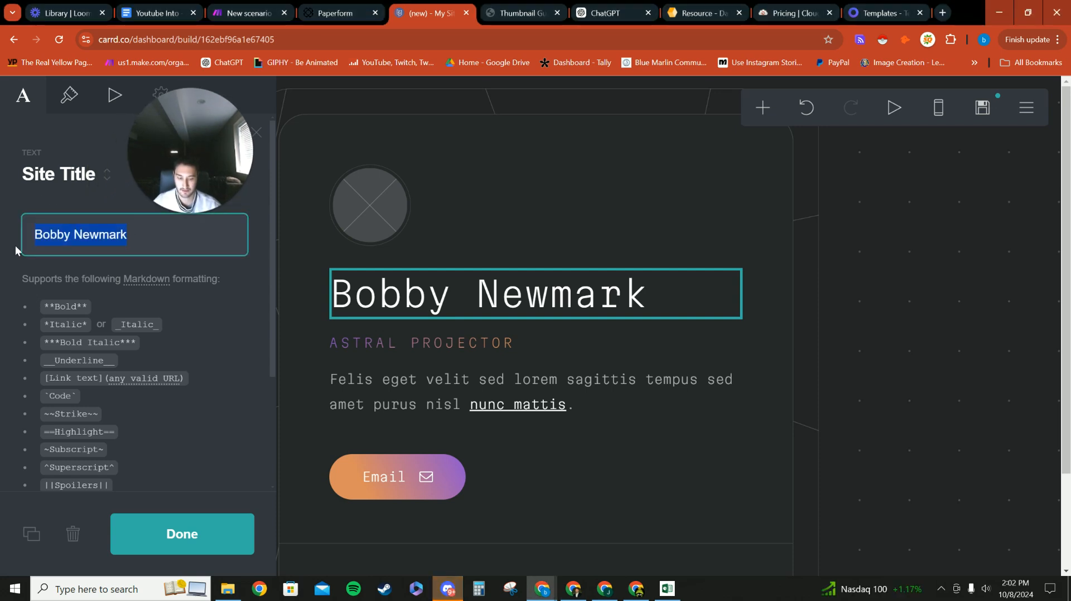
key("BackSpace")
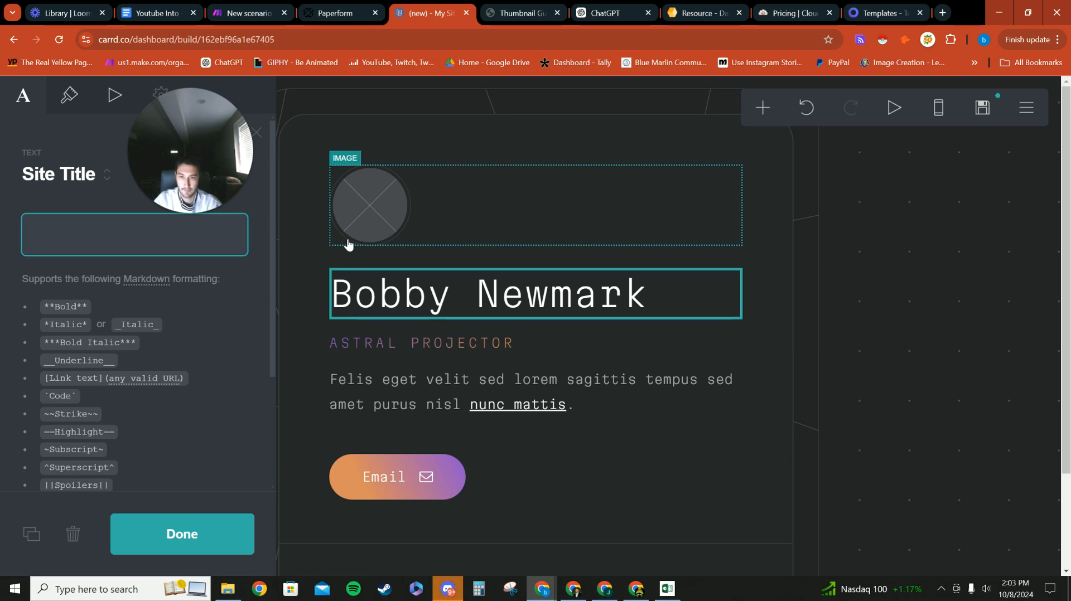
type("Thumbnail Guy")
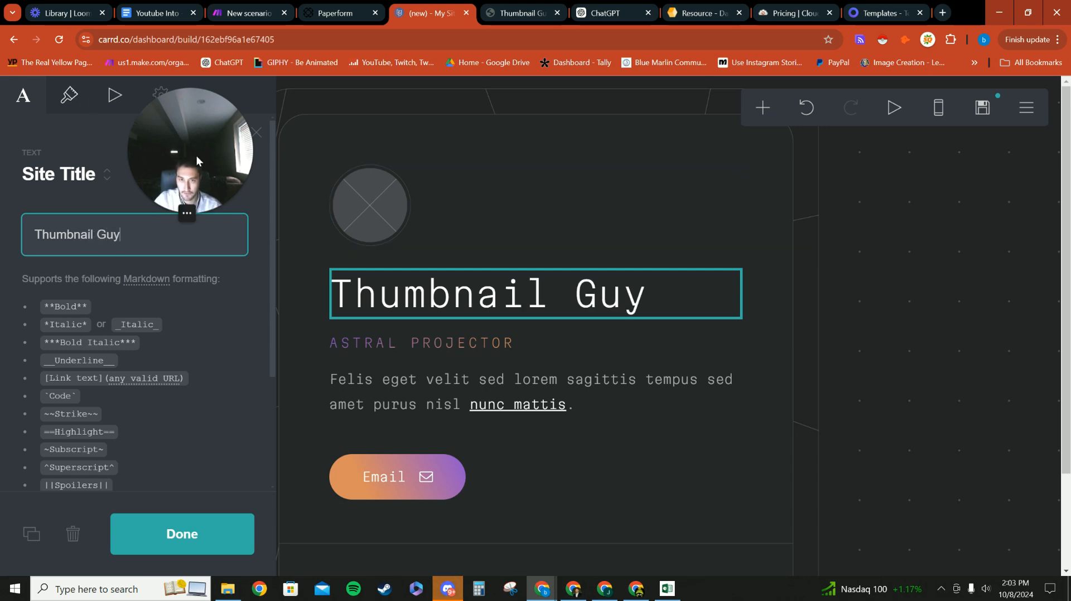
left_click_drag(196, 155, 903, 222)
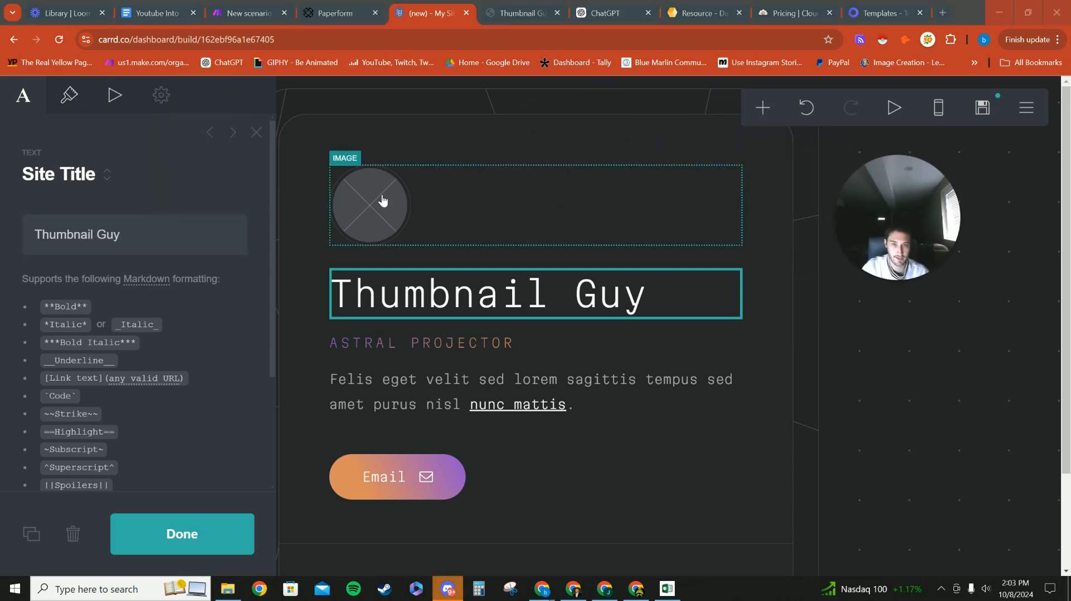
left_click(70, 95)
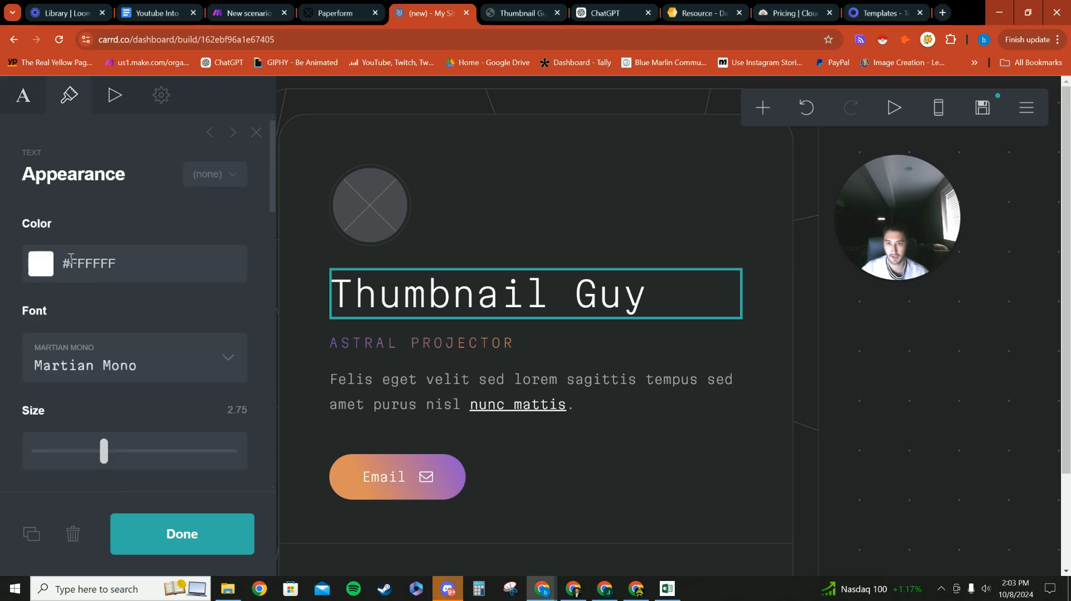
left_click(669, 309)
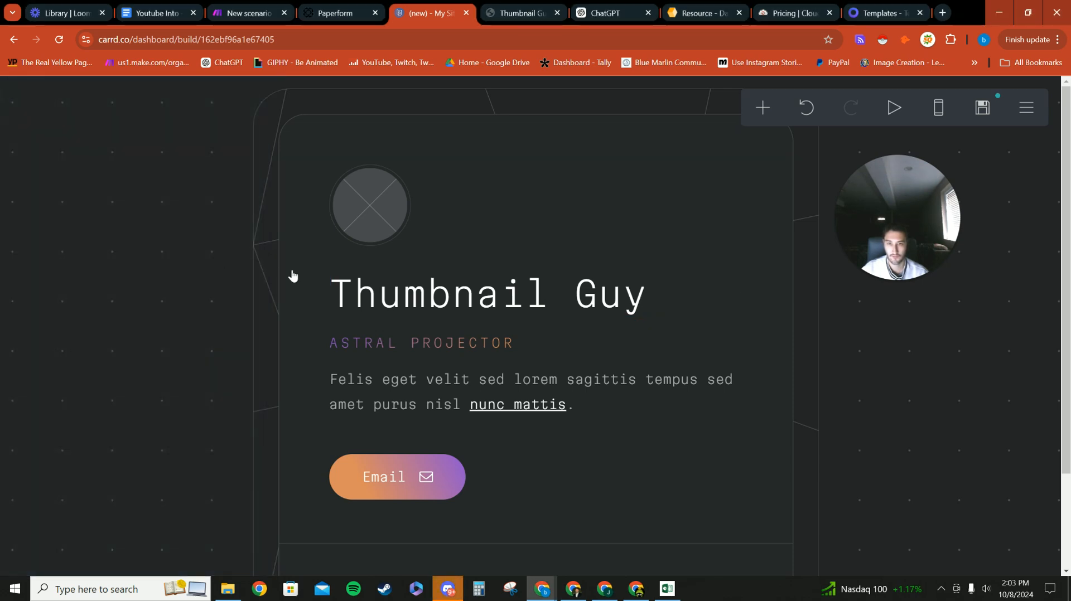
left_click(412, 287)
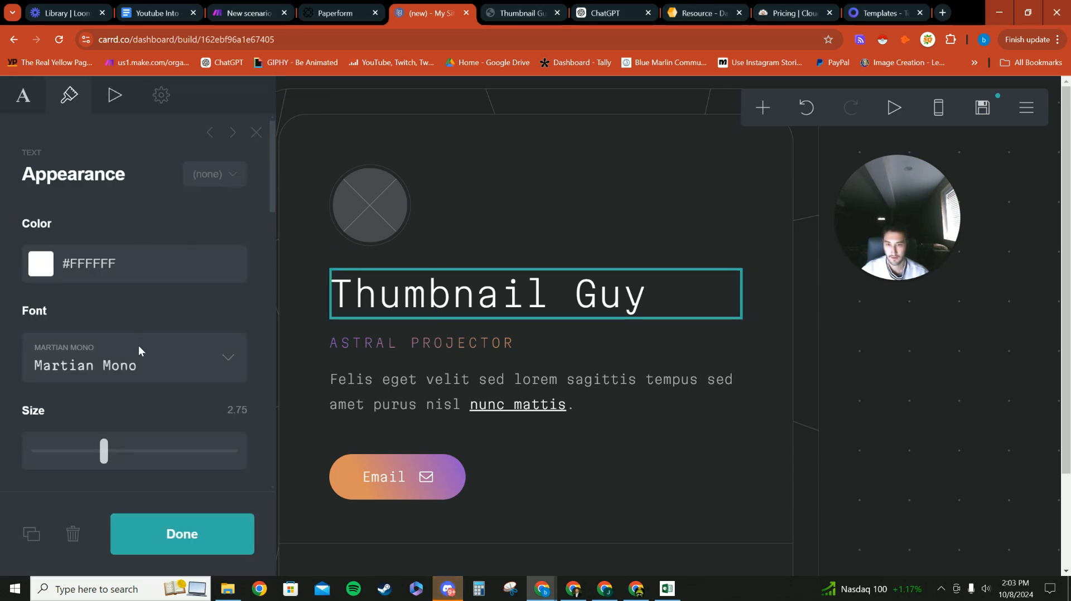
left_click(25, 97)
type("test")
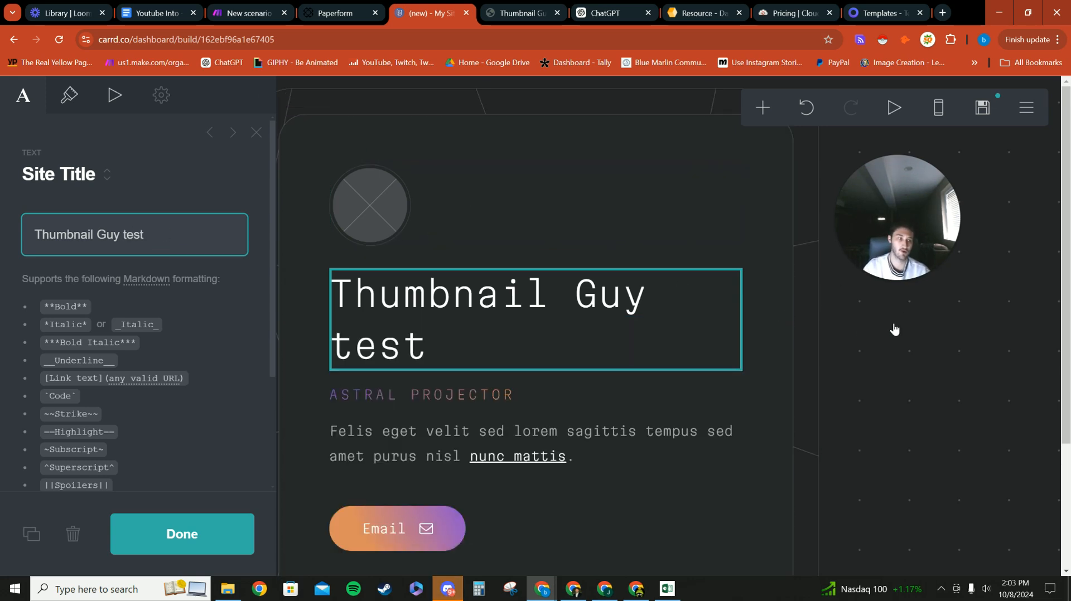
Step: Colour the title bright yellow using the colour picker
left_click(732, 163)
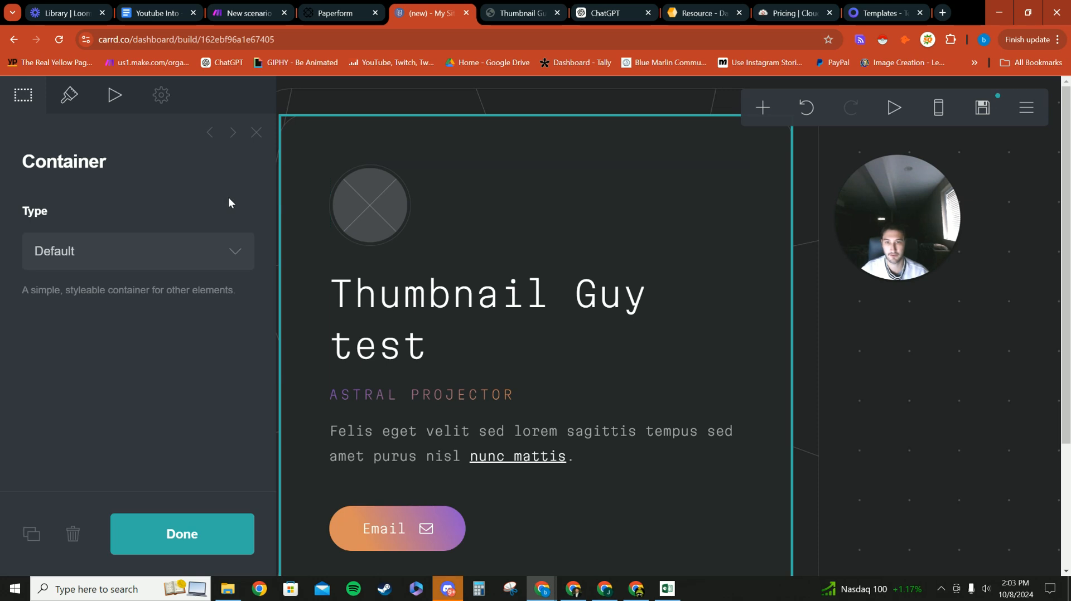
left_click(418, 298)
left_click(69, 96)
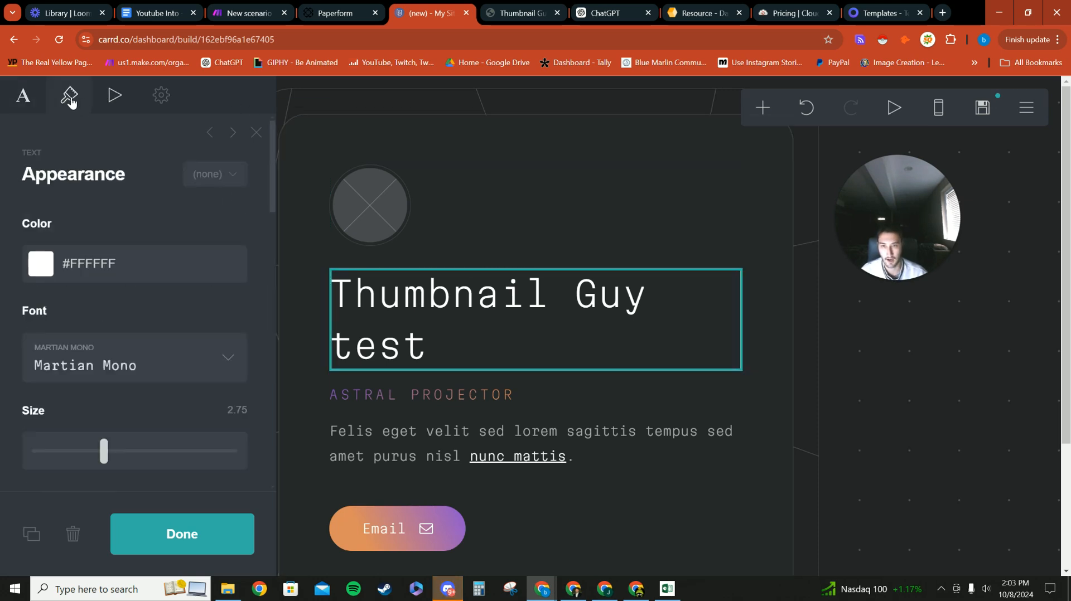
scroll(162, 282, "down", 1)
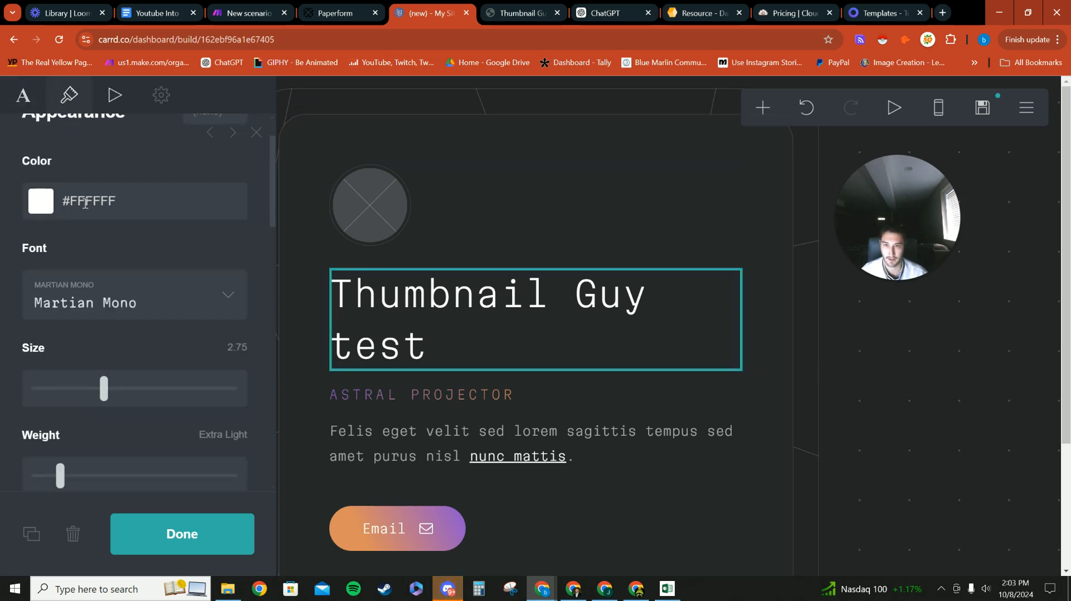
left_click(60, 200)
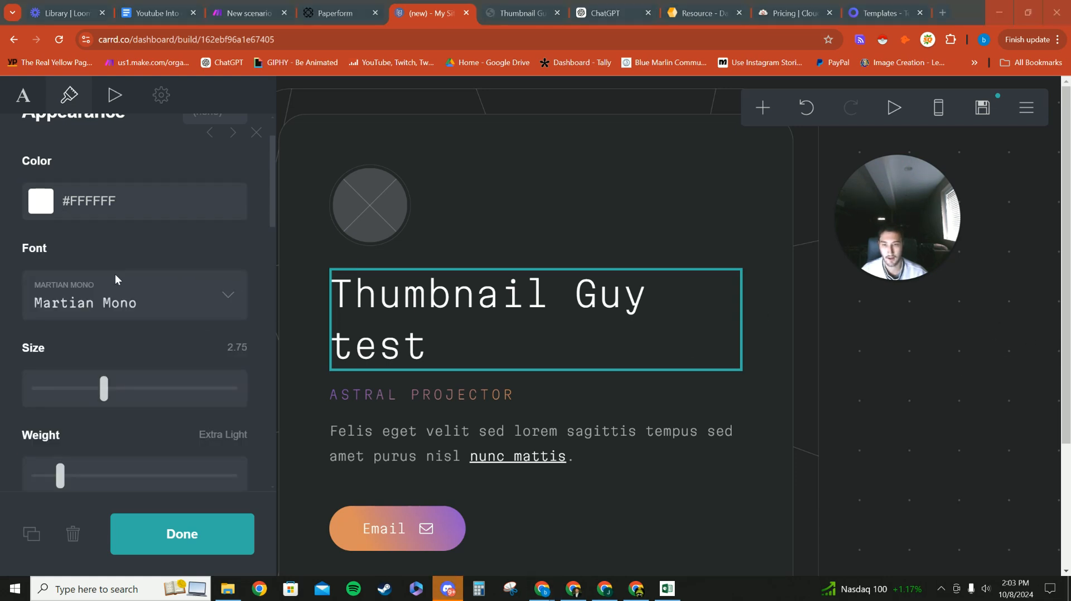
scroll(102, 208, "up", 1)
left_click(56, 267)
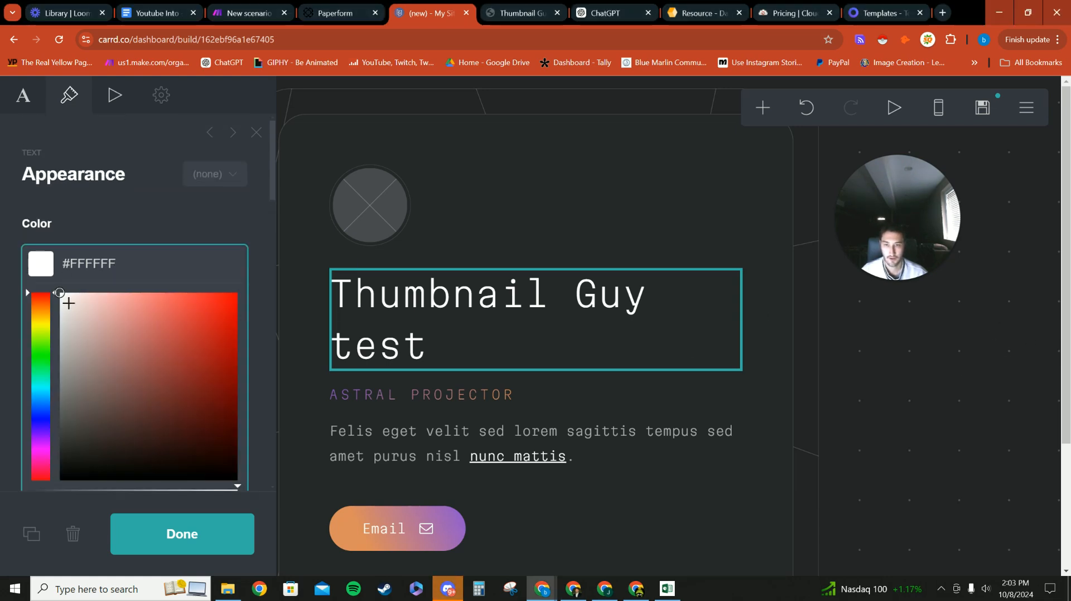
left_click(48, 315)
left_click_drag(44, 335, 45, 319)
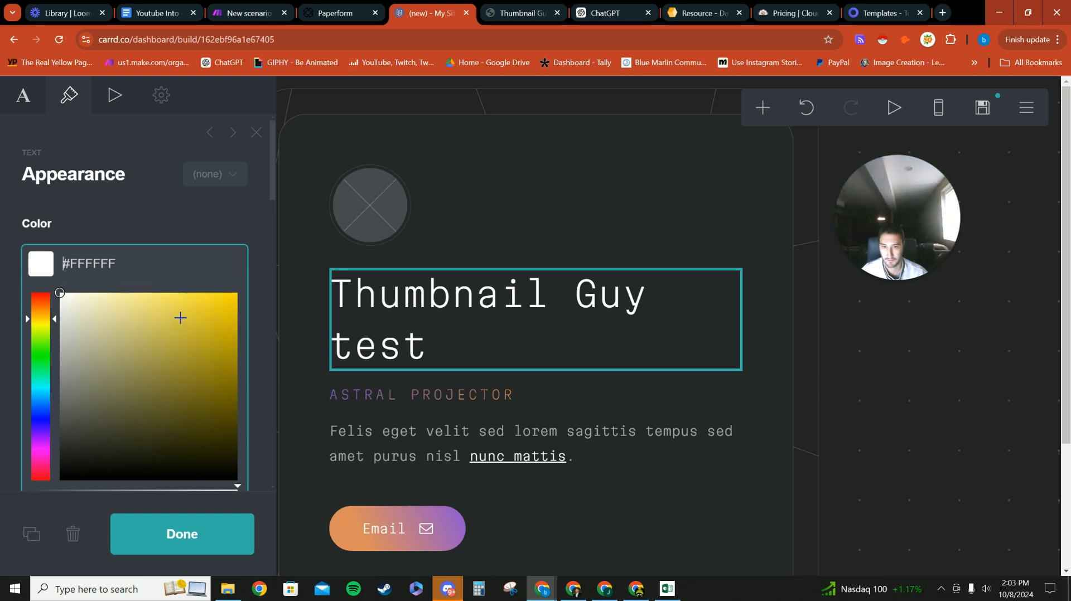
left_click(236, 295)
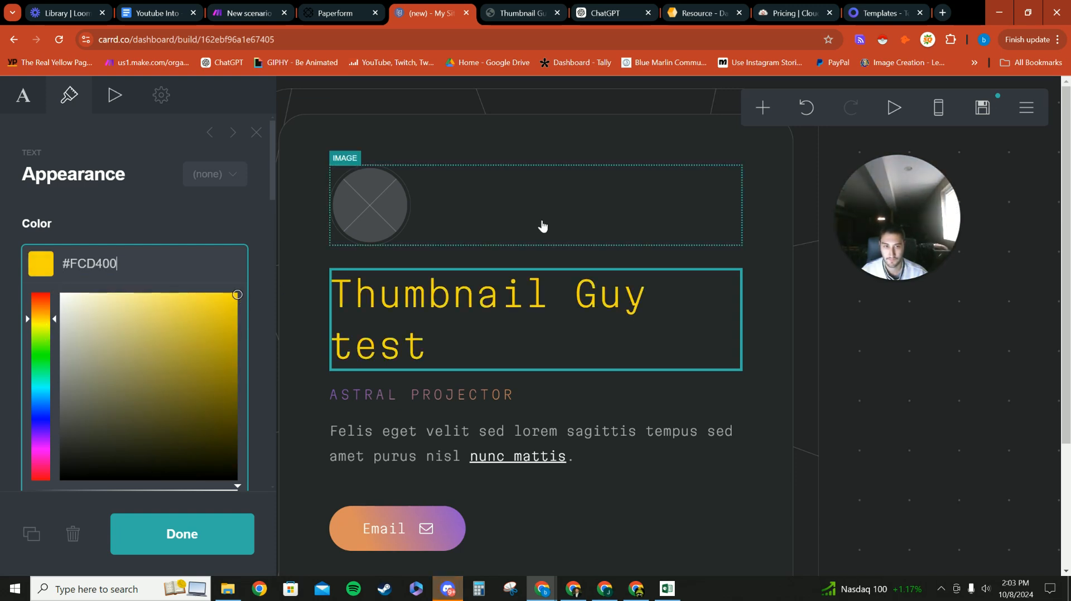
Step: Try a yellow tint on the ASTRAL PROJECTOR tagline, then select the title's FCD400 colour value
left_click(490, 394)
left_click(93, 264)
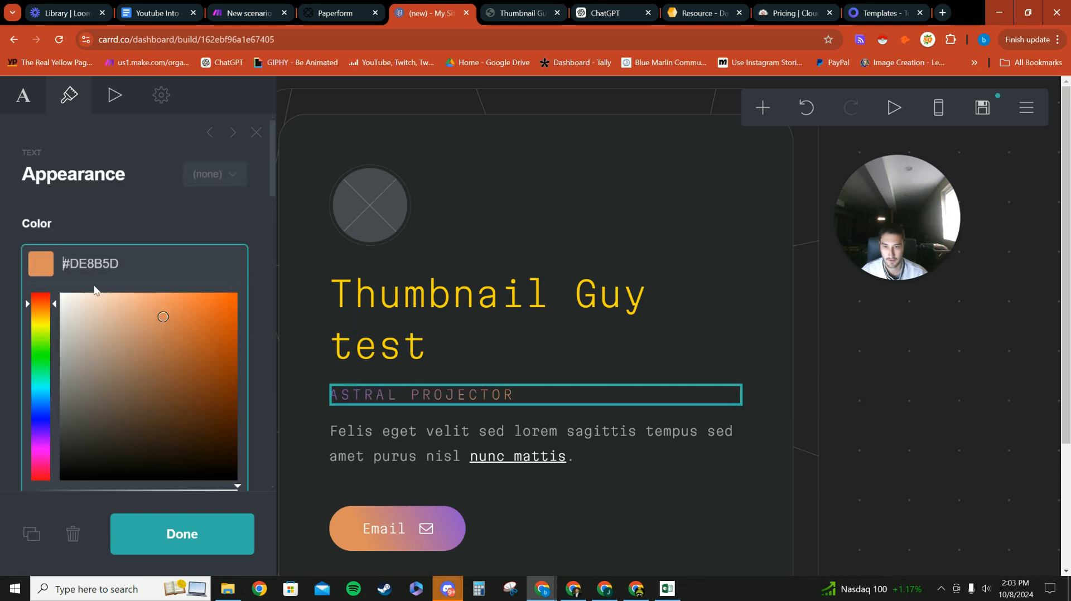
left_click(84, 324)
left_click(49, 319)
key("Return")
left_click(437, 332)
double_click(72, 263)
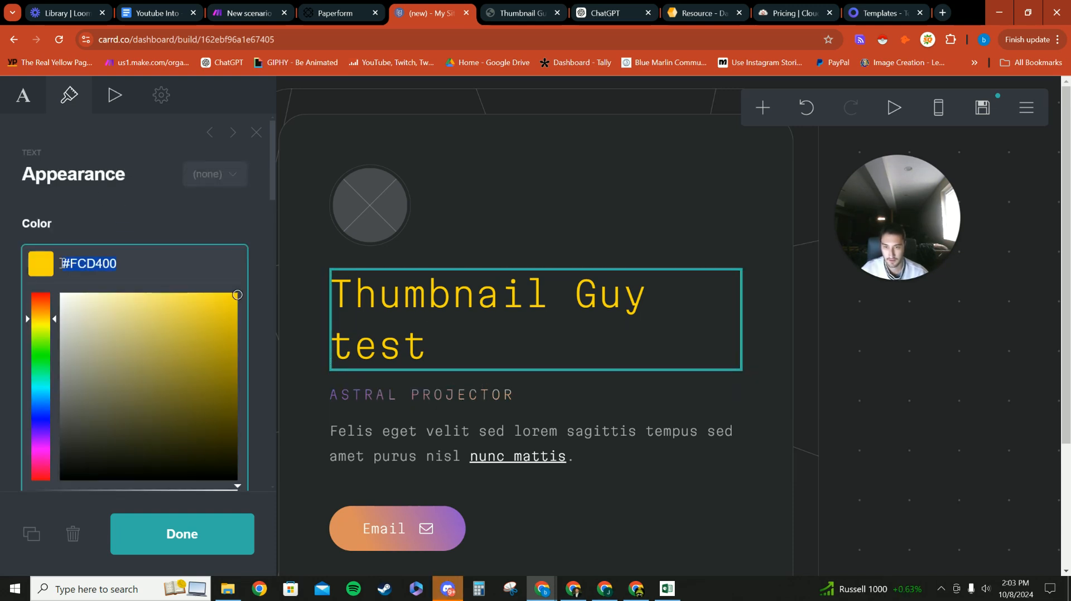
left_click(28, 109)
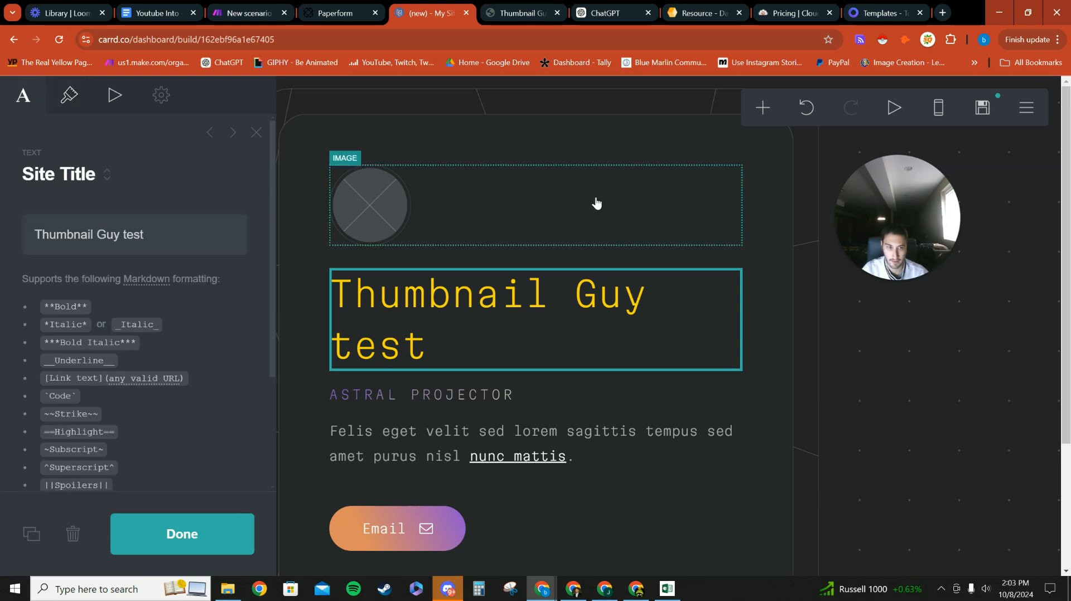
left_click(595, 203)
Step: Replace the tagline with 'Transforms your ideas into viral YouTube thumbnails', fixing the spelling
left_click(404, 396)
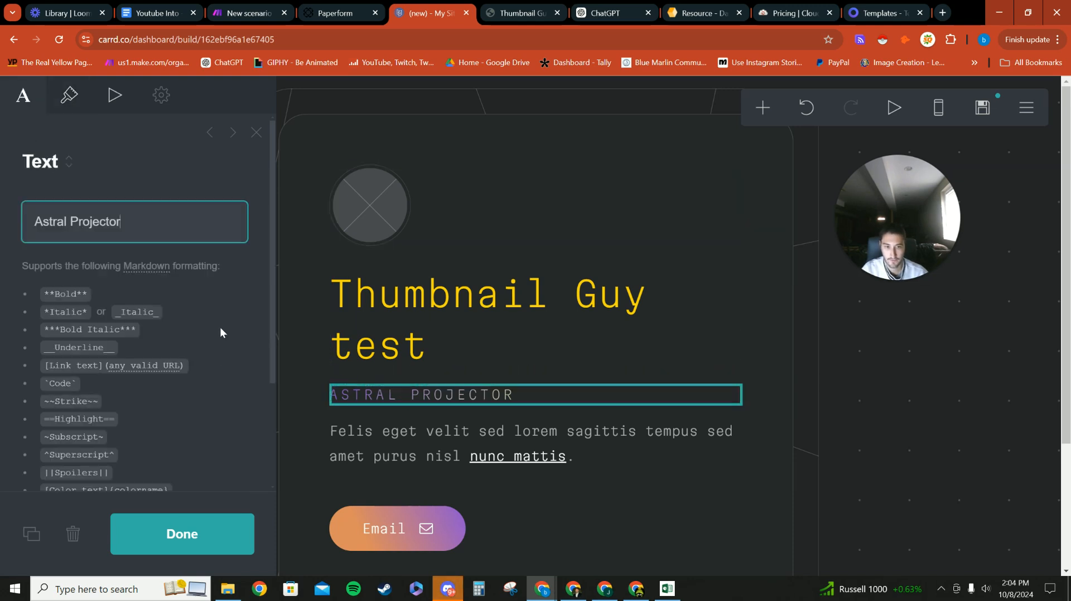
key("ctrl+a")
key("BackSpace")
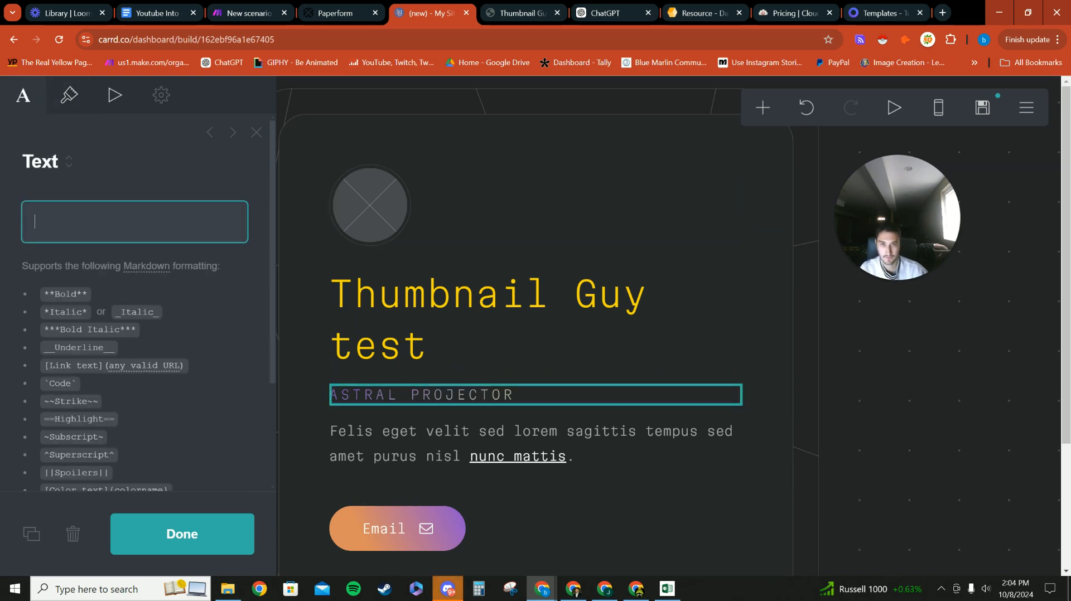
type("Tr")
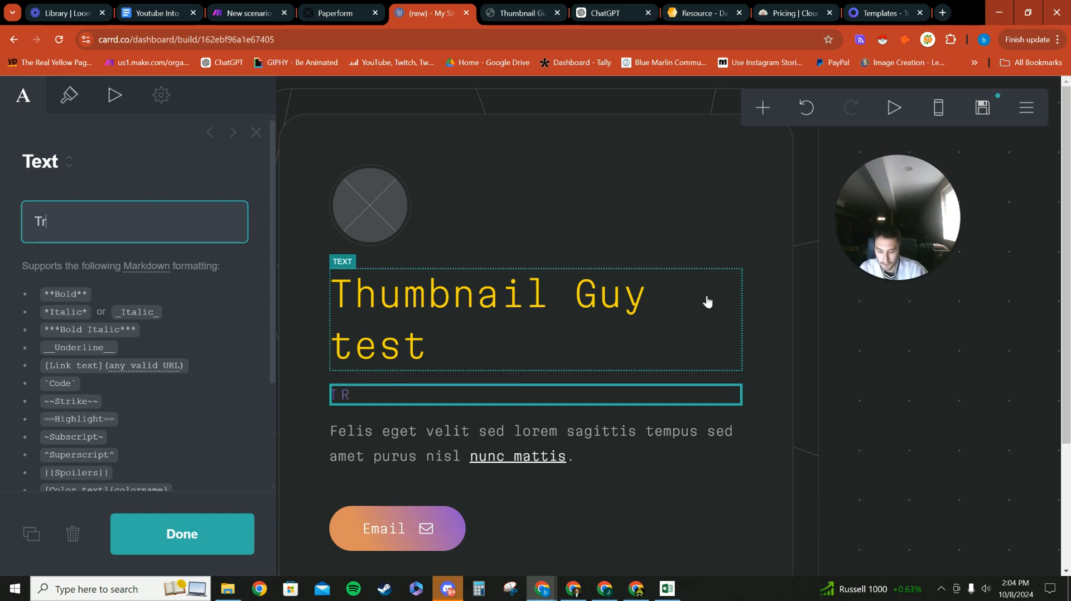
type("ansformas you")
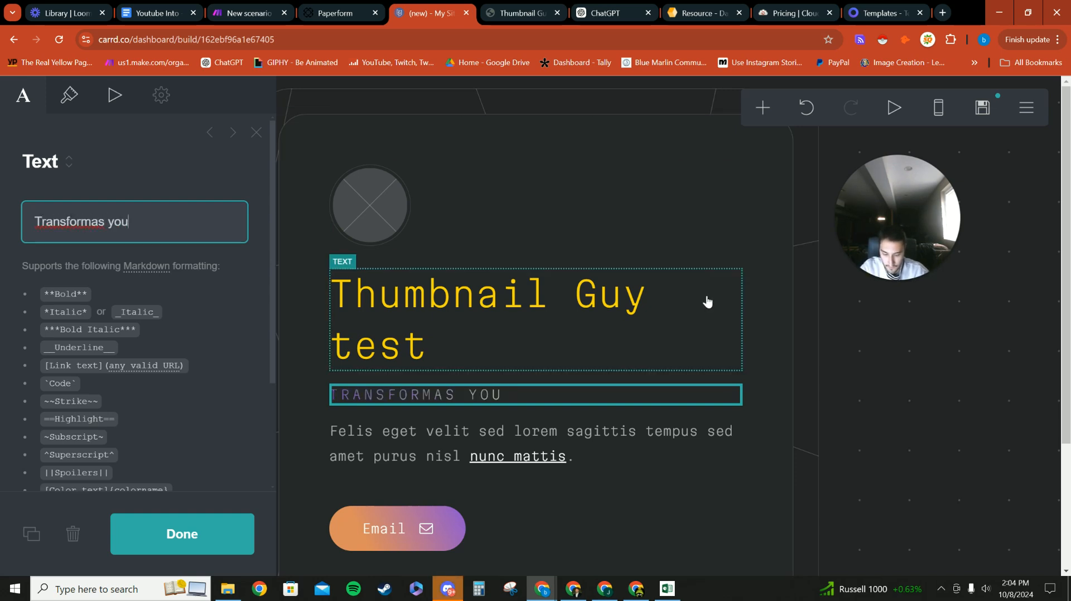
type("r ideas into vi")
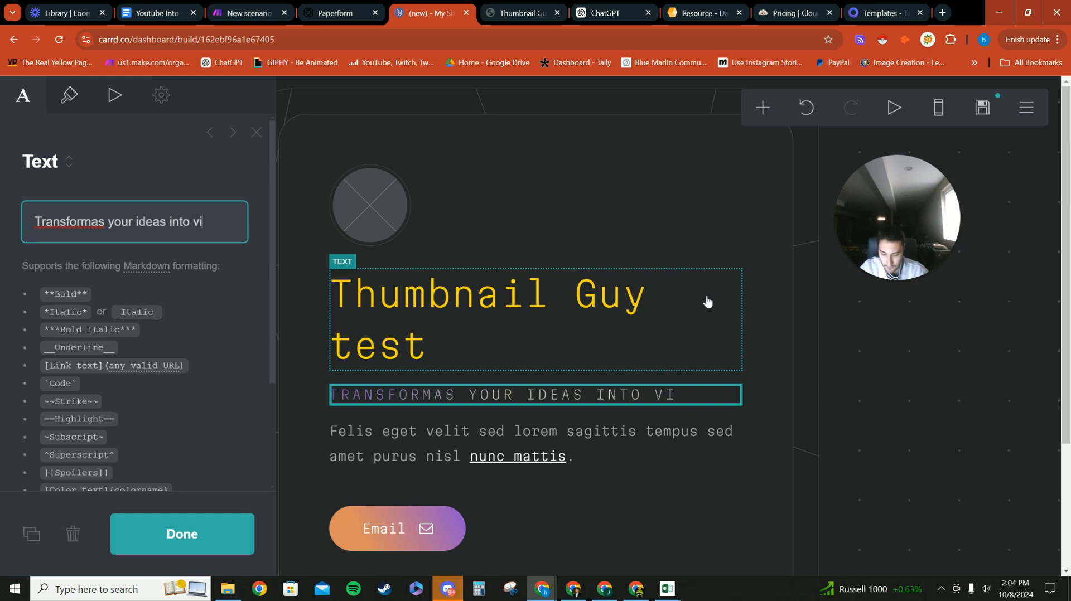
type("ral you")
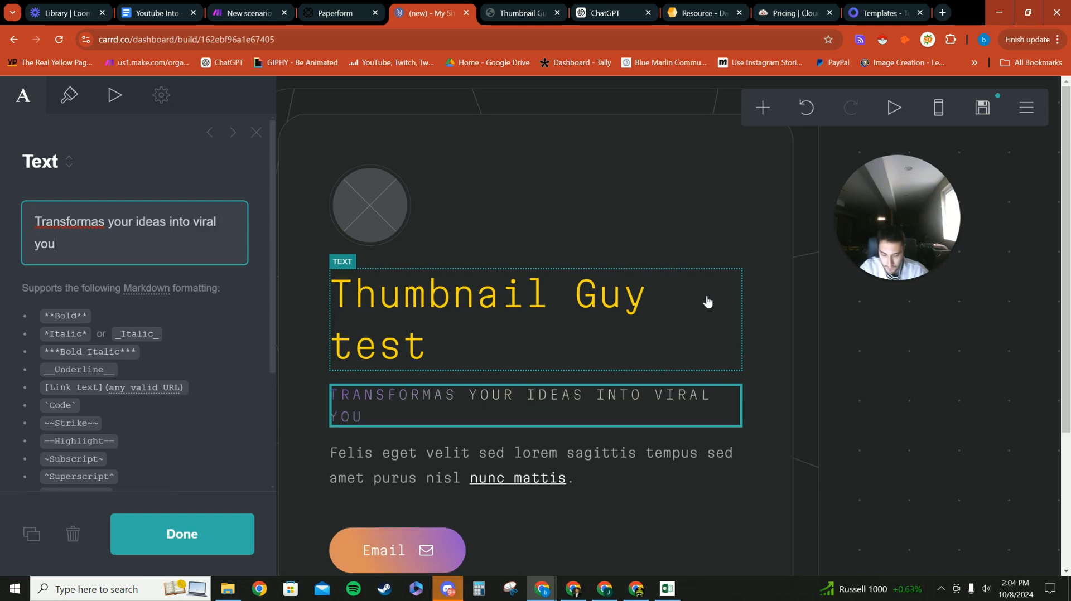
type("tube thu")
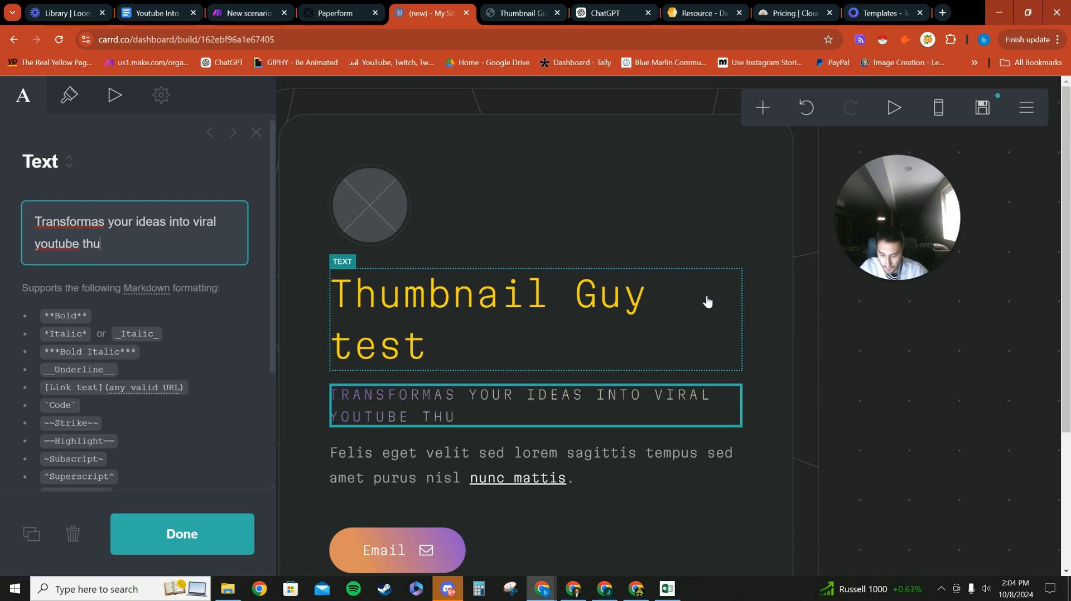
type("mbnails")
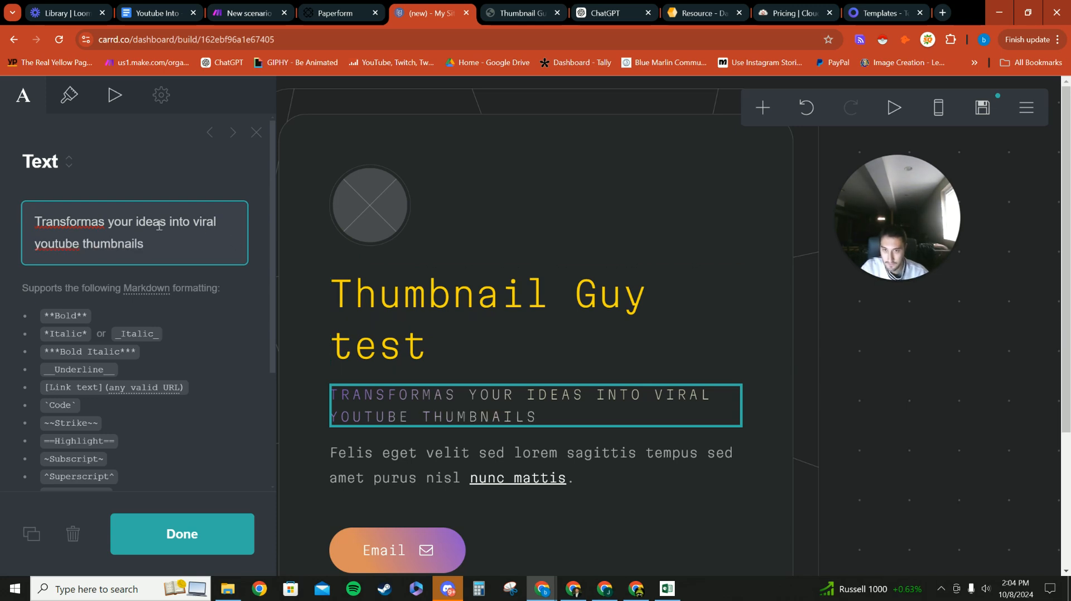
right_click(75, 224)
left_click(133, 231)
right_click(53, 246)
left_click(125, 252)
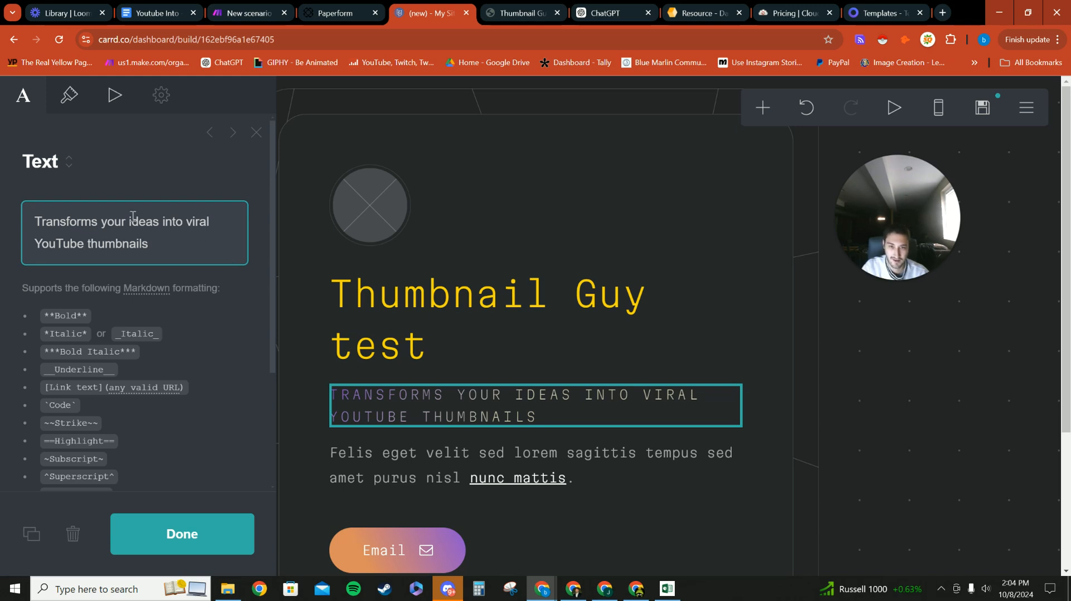
Step: Set the tagline's text colour and gradient colour to #FCD400
left_click(69, 95)
left_click(127, 269)
key("BackSpace")
type("#FCD400")
scroll(258, 346, "down", 1)
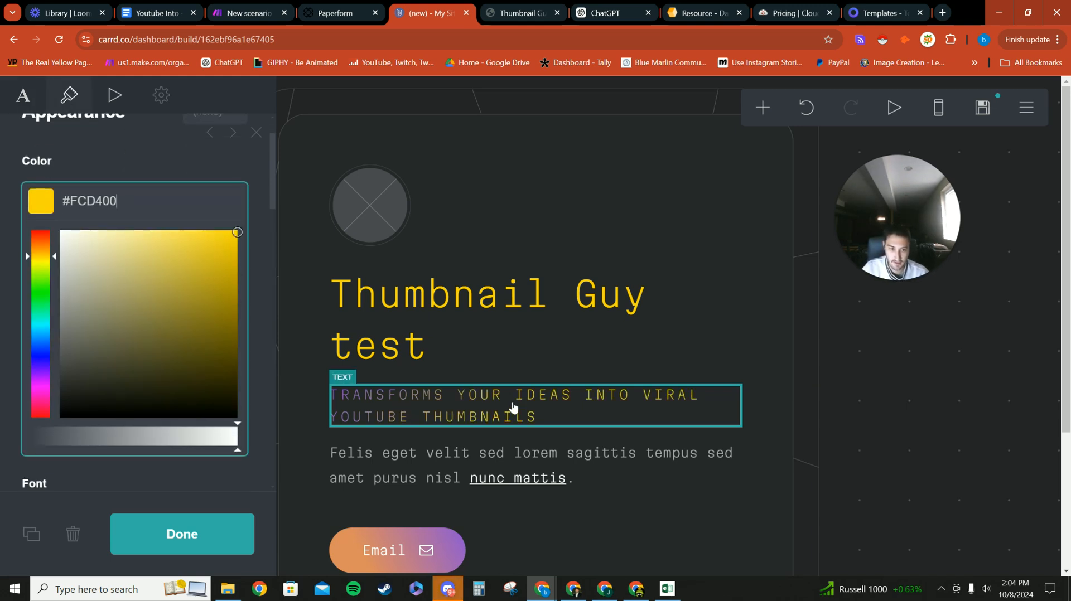
scroll(119, 329, "down", 10)
scroll(119, 324, "down", 5)
left_click(127, 247)
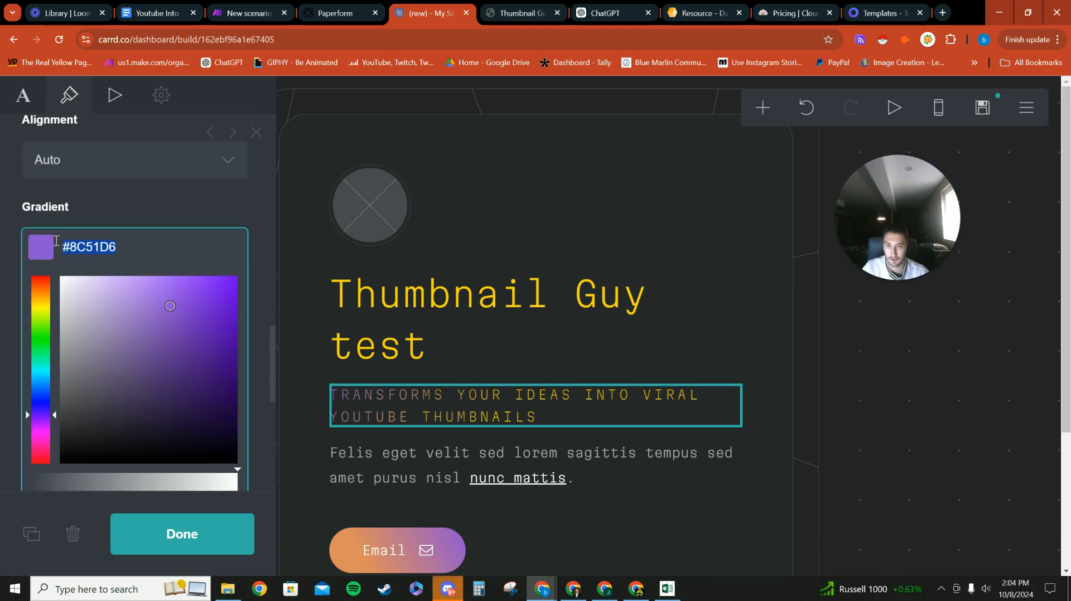
key("BackSpace")
type("#FCD400")
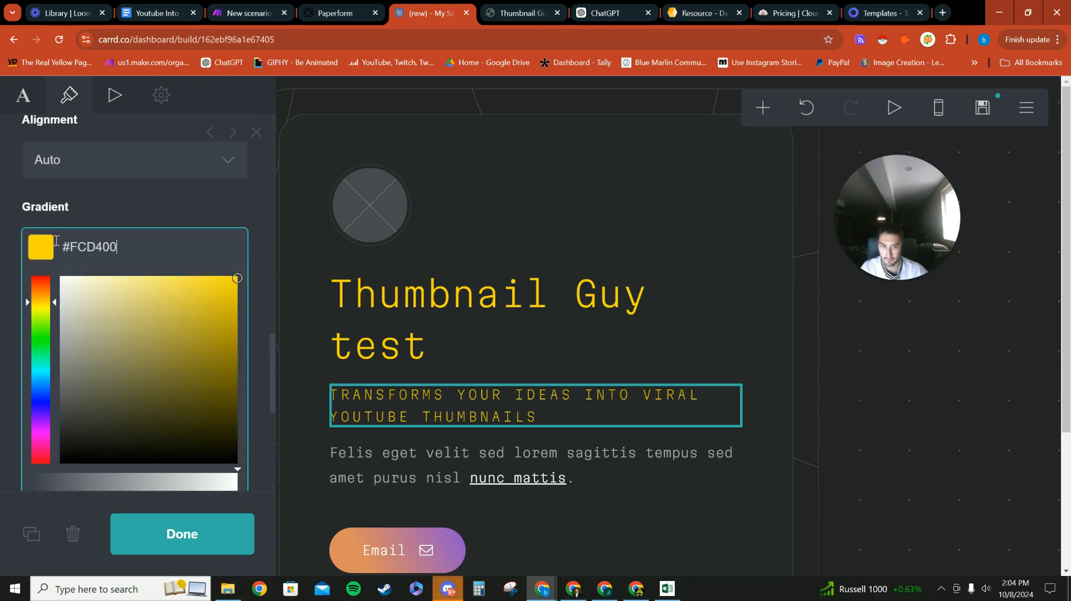
left_click(468, 221)
Step: Replace the placeholder paragraph with 'Turns your ideas into visually stunning thumbnails'
left_click(508, 465)
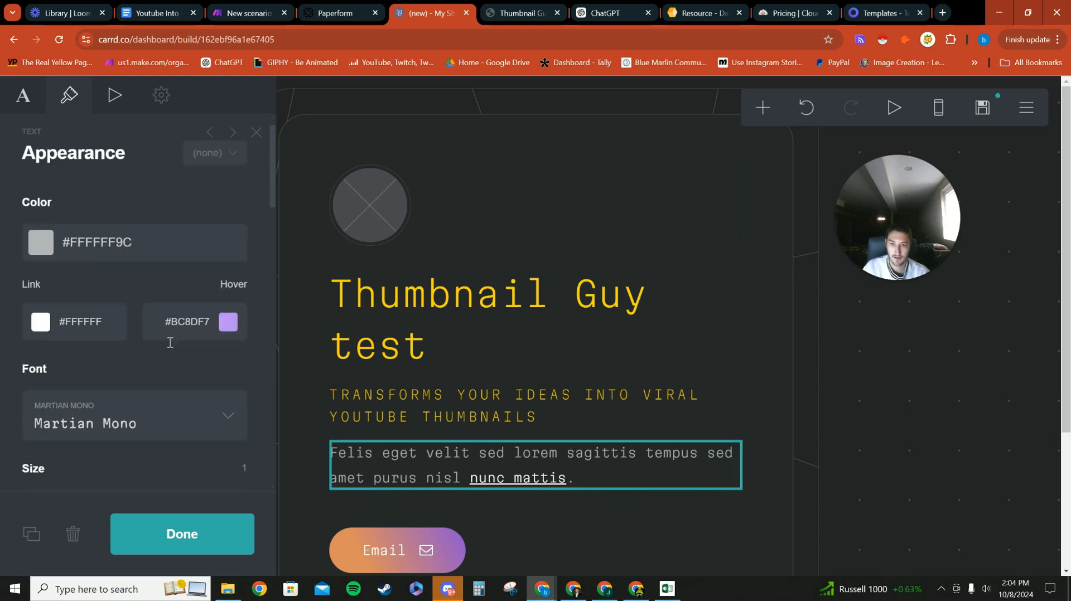
left_click(24, 99)
key("ctrl+a")
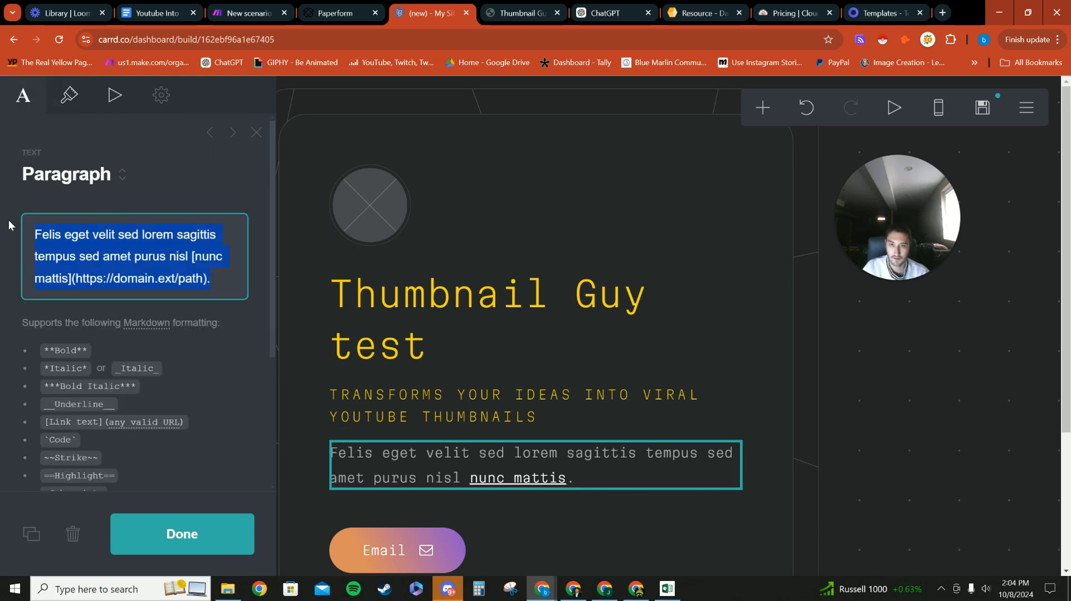
key("BackSpace")
type("Ene")
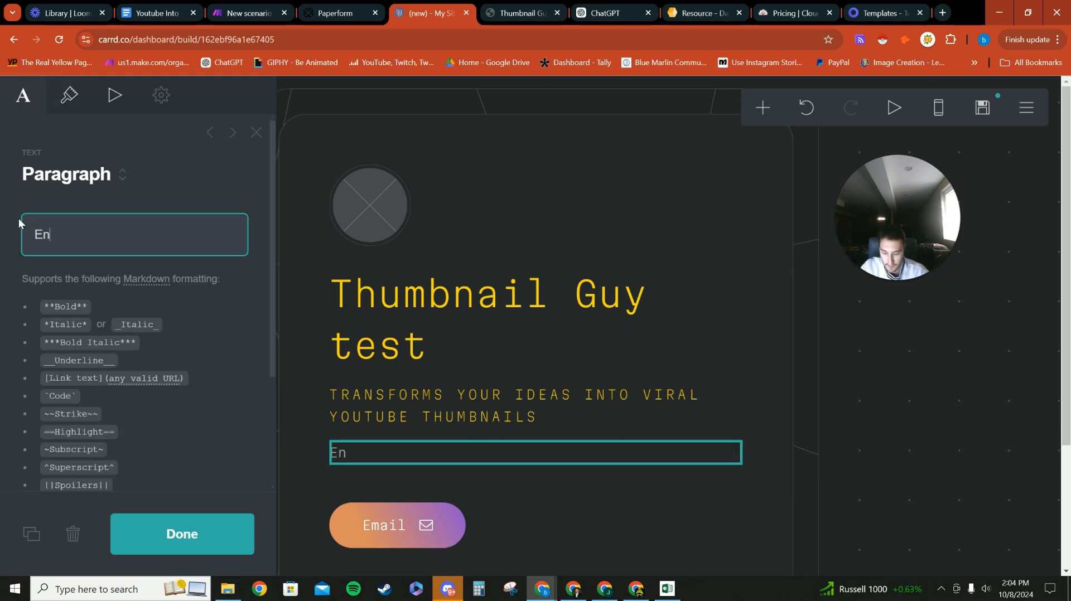
key("BackSpace")
key("BackSpace")
key("BackSpace")
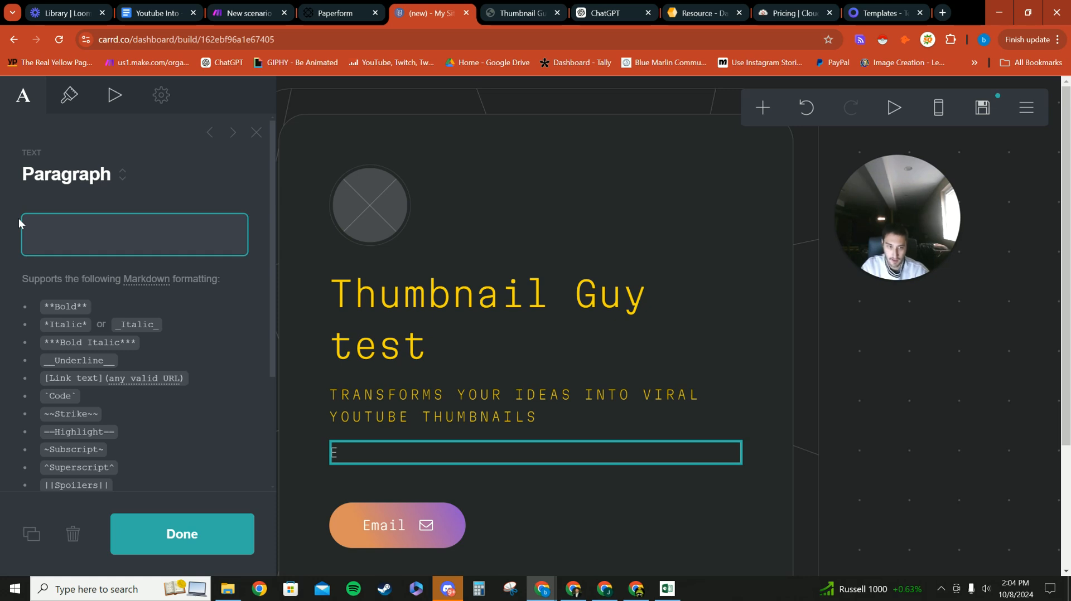
type("Turns you")
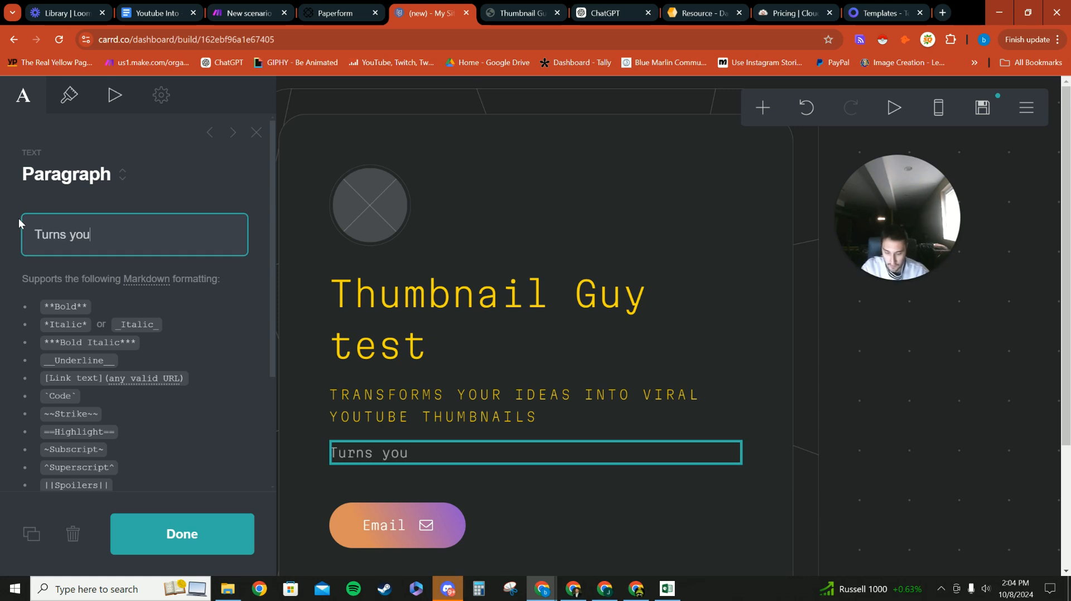
type("r c")
key("BackSpace")
type("ideas ")
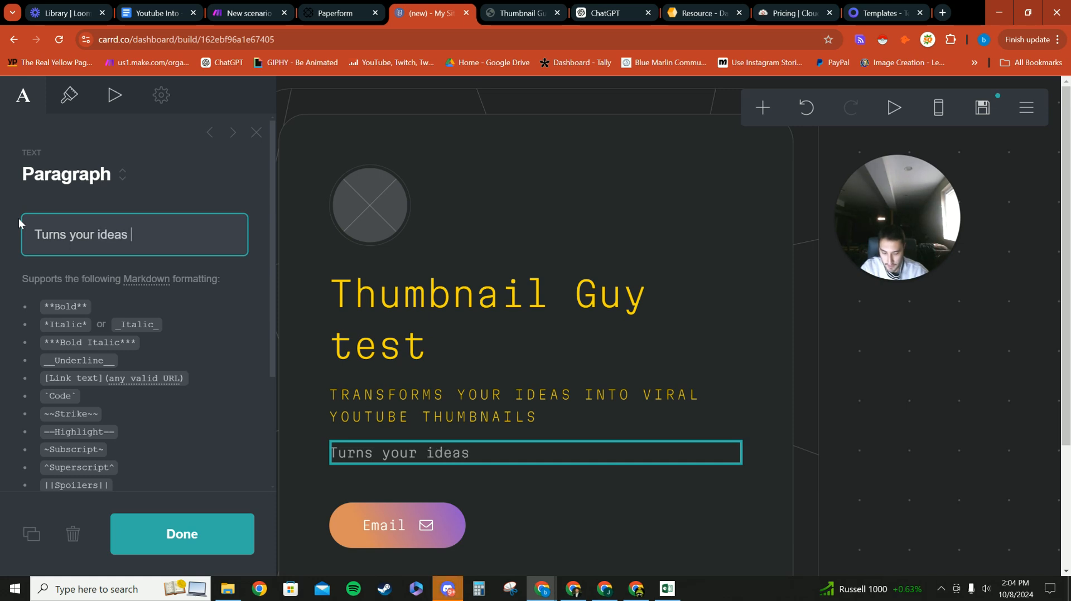
type("into vi")
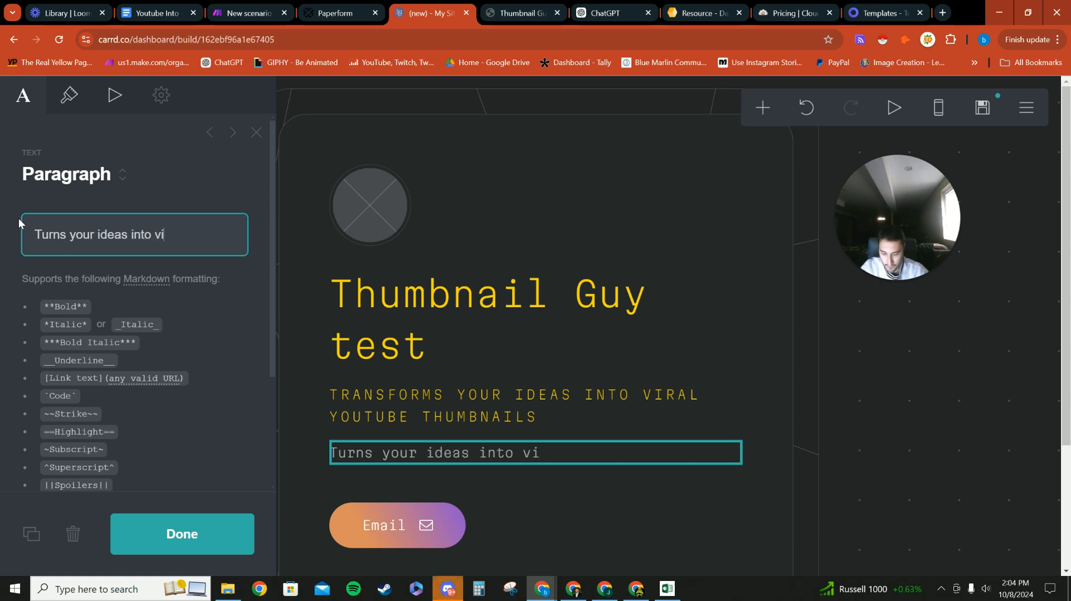
type("sual")
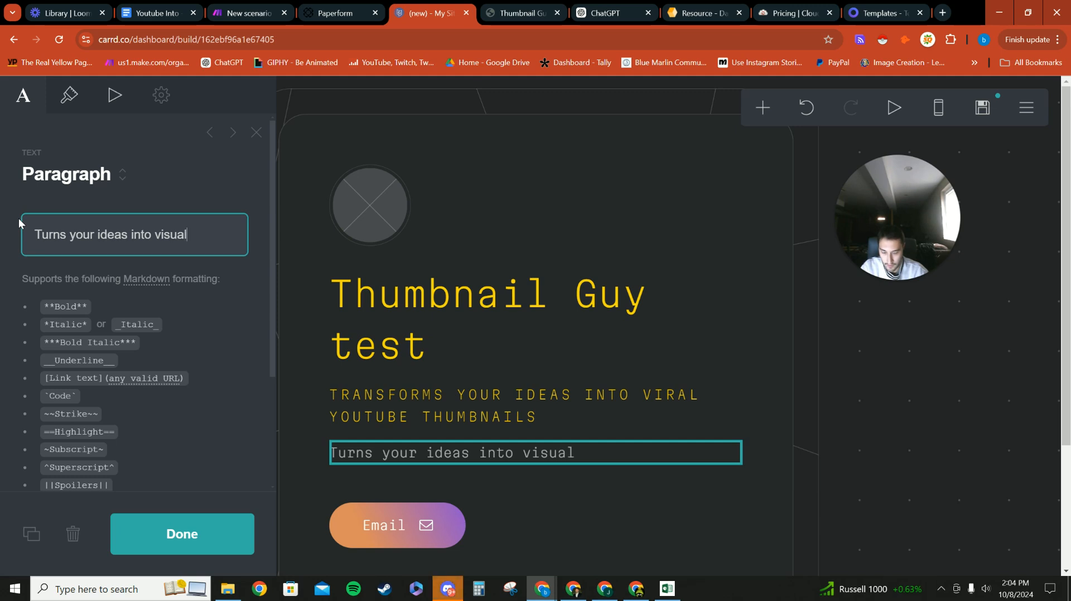
type("y stunning")
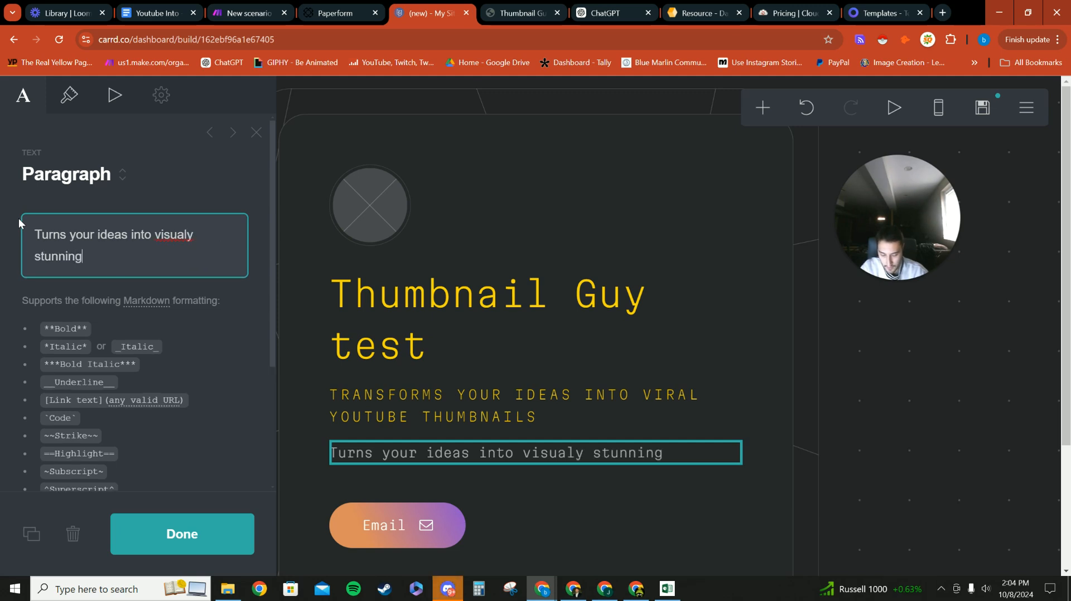
type(" thumbnails")
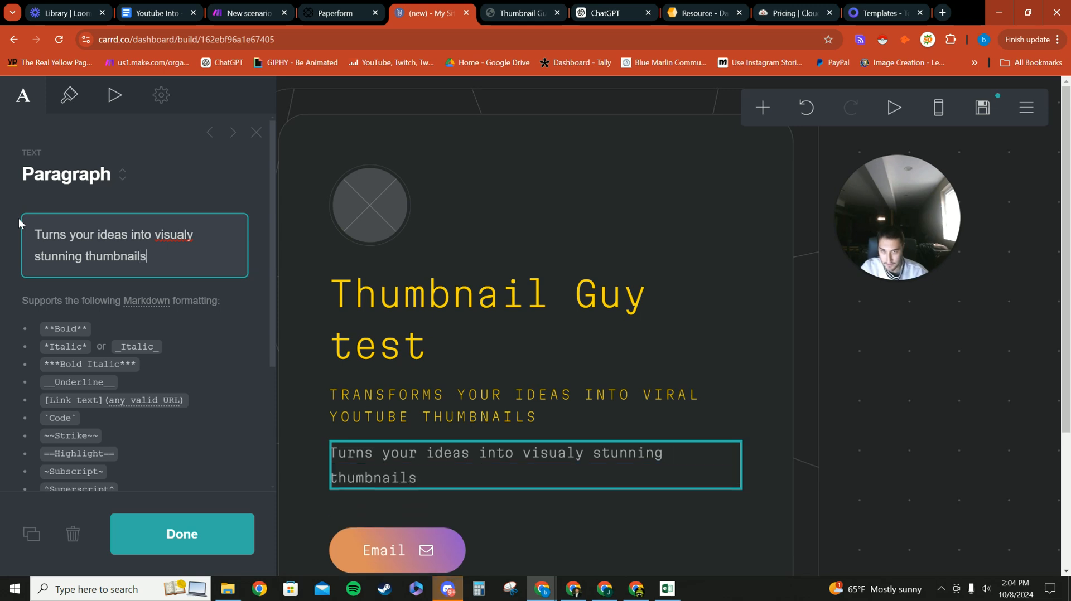
right_click(171, 233)
left_click(202, 239)
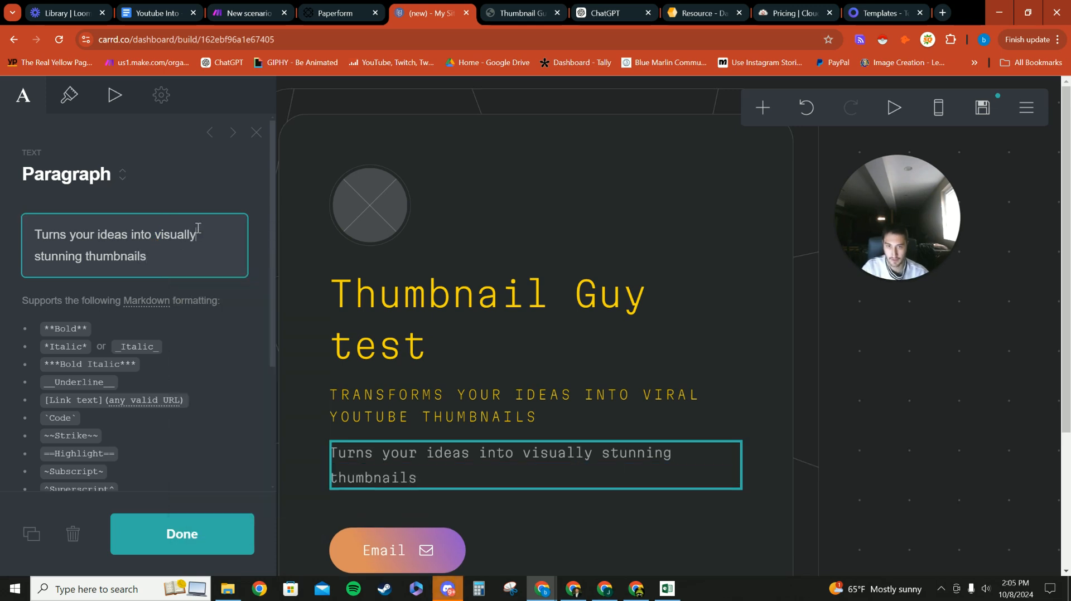
Step: Set the paragraph's text colour to yellow #FCD400
scroll(213, 242, "down", 1)
left_click(81, 114)
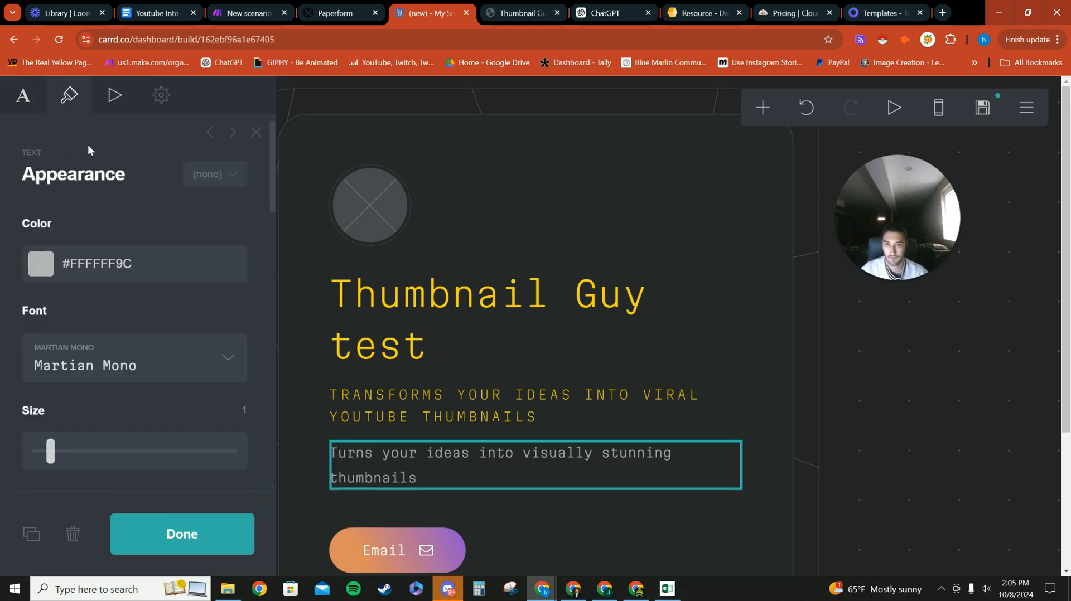
left_click(135, 265)
key("BackSpace")
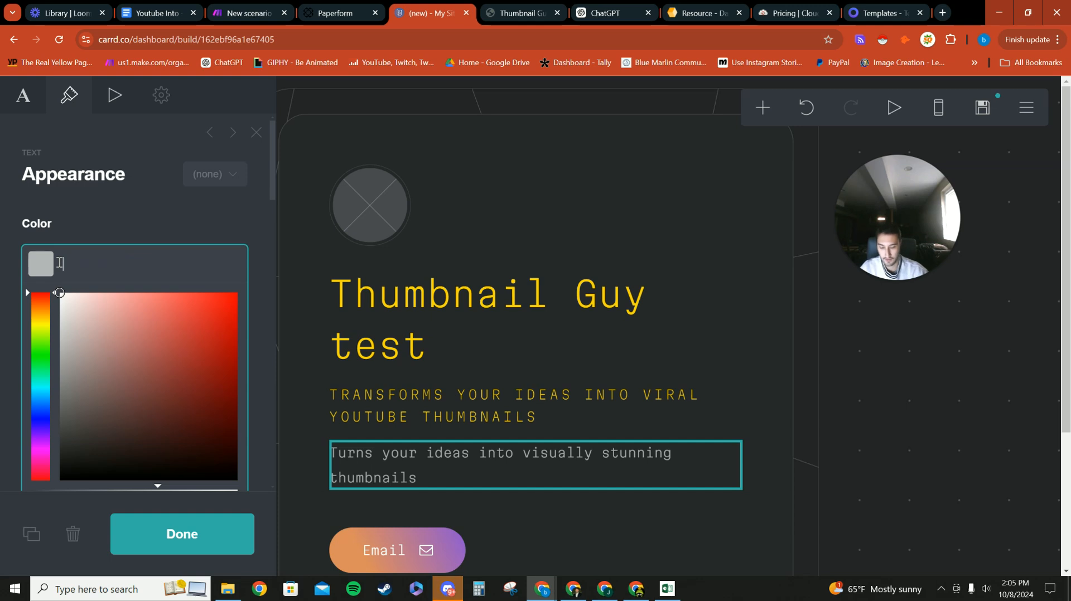
type("#FCD400")
left_click(172, 219)
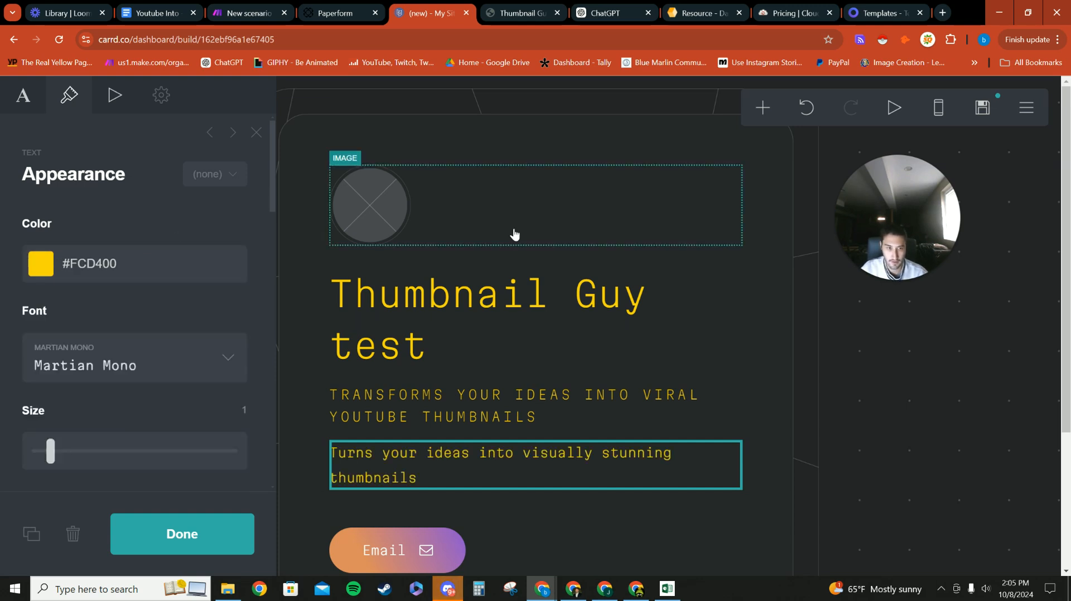
left_click(463, 217)
Step: Upload the THUMBNAIL pushpin logo into the round image and give it alt text 'Thumbnail guy'
left_click(164, 274)
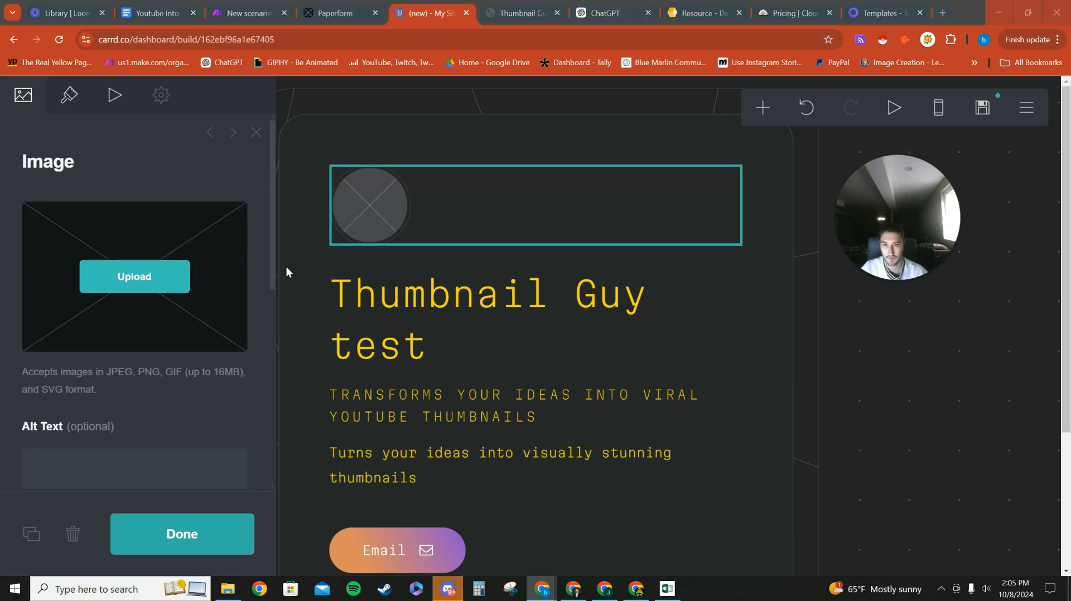
scroll(171, 135, "down", 1)
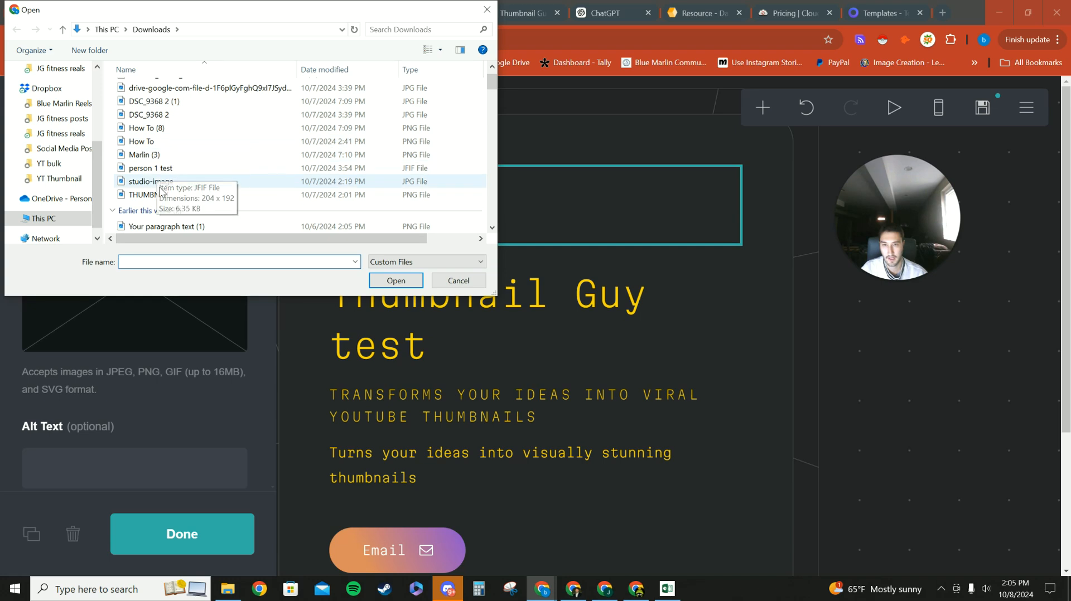
left_click(161, 195)
left_click(396, 280)
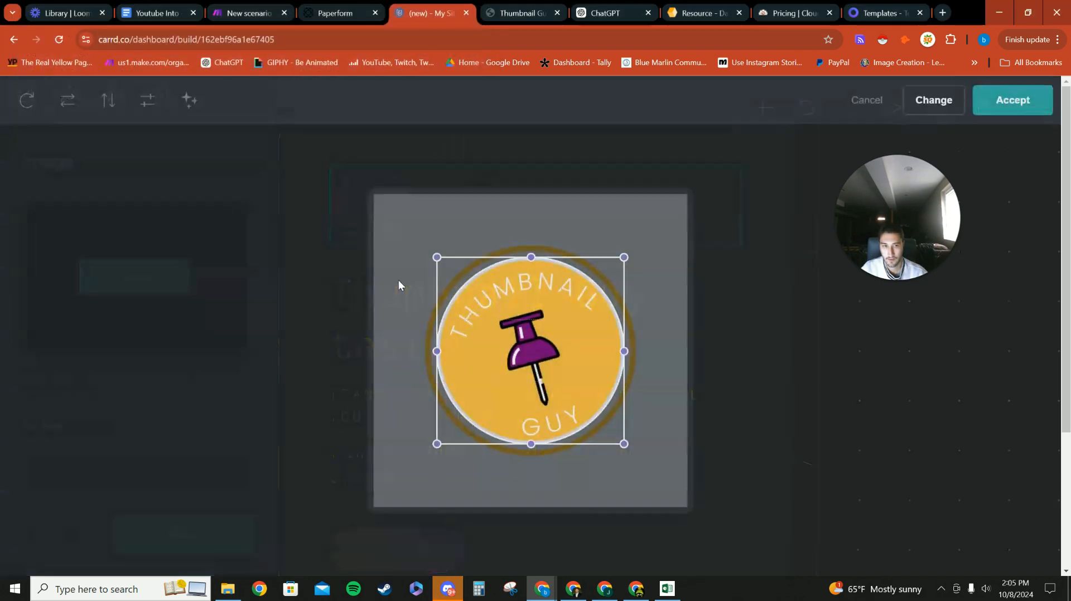
left_click(1013, 104)
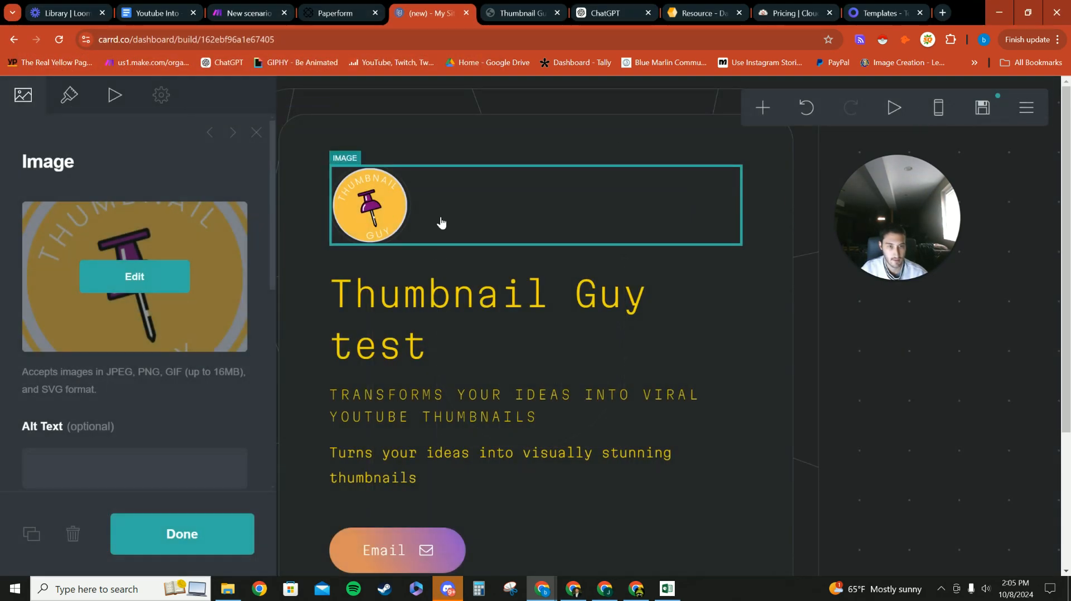
scroll(98, 376, "down", 3)
left_click(103, 276)
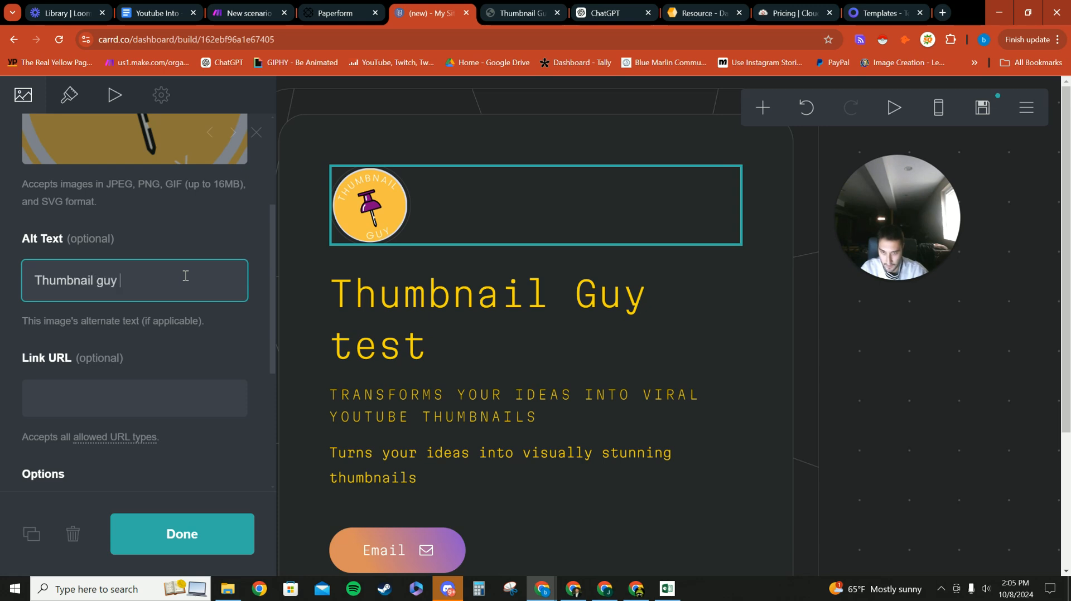
scroll(145, 337, "down", 4)
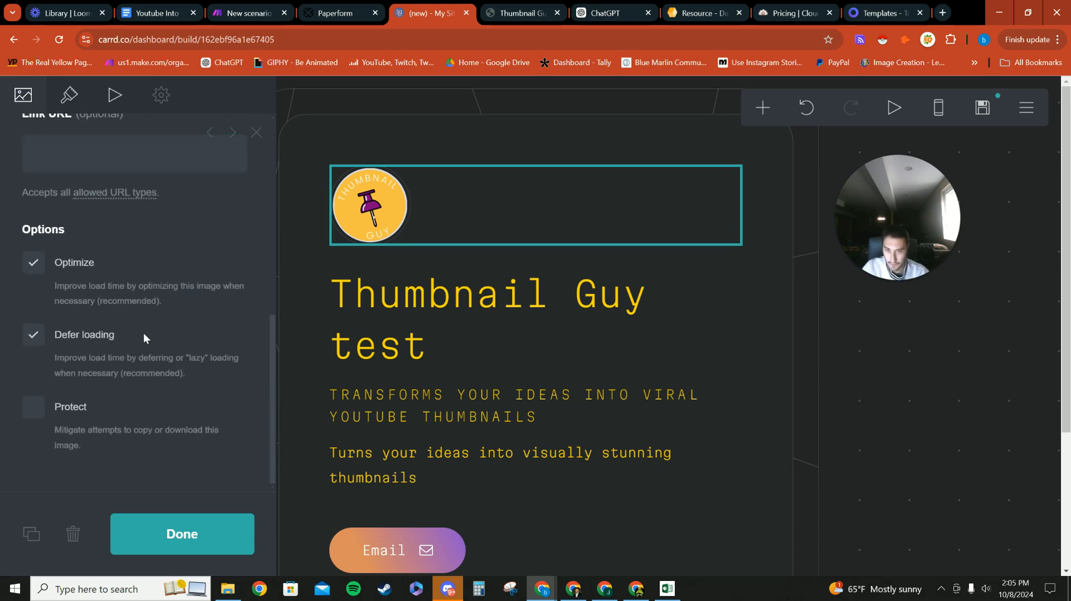
Step: Delete the Email button, the social icons row and the bottom divider from the card
left_click(182, 534)
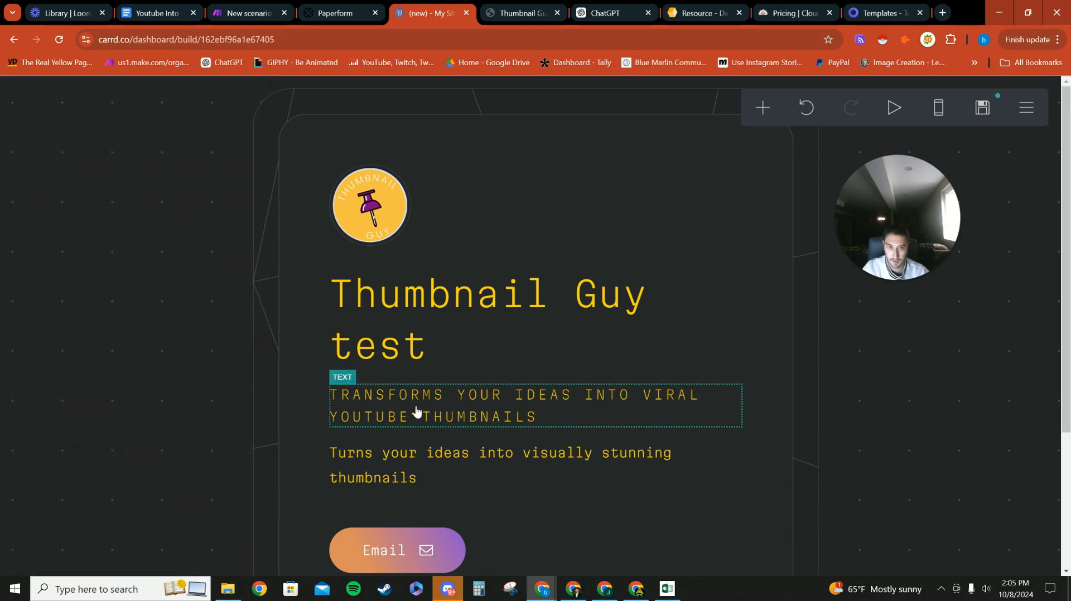
scroll(539, 424, "down", 2)
left_click(540, 436)
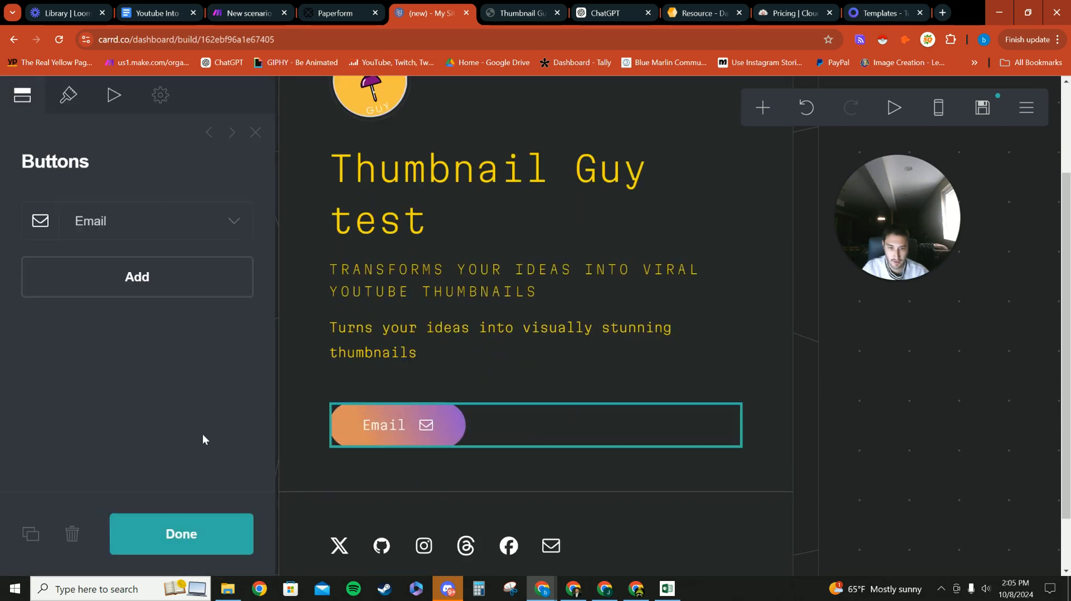
left_click(75, 535)
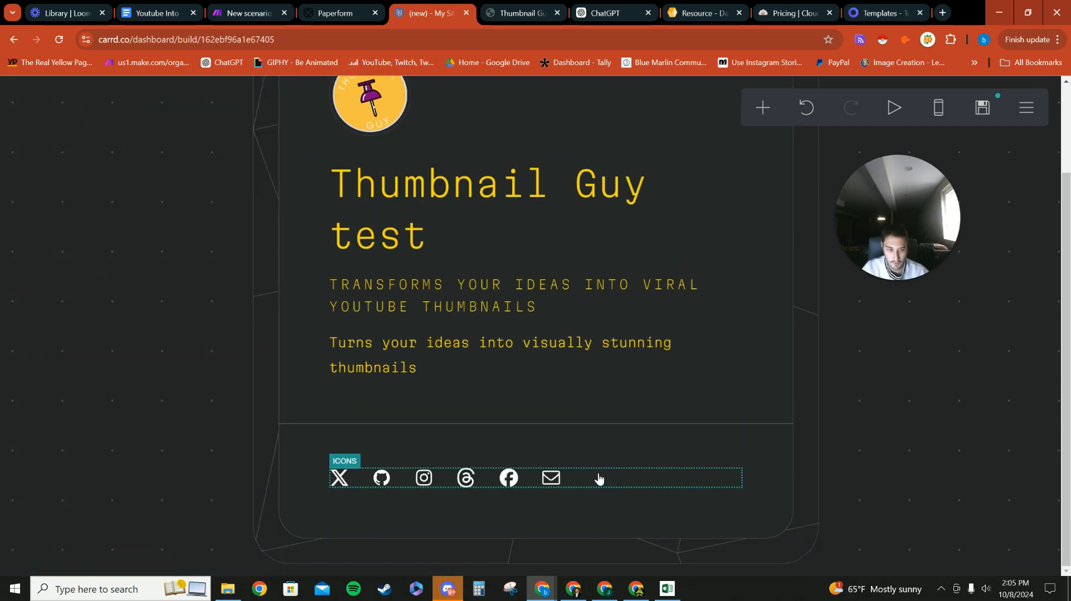
left_click(598, 478)
left_click(75, 536)
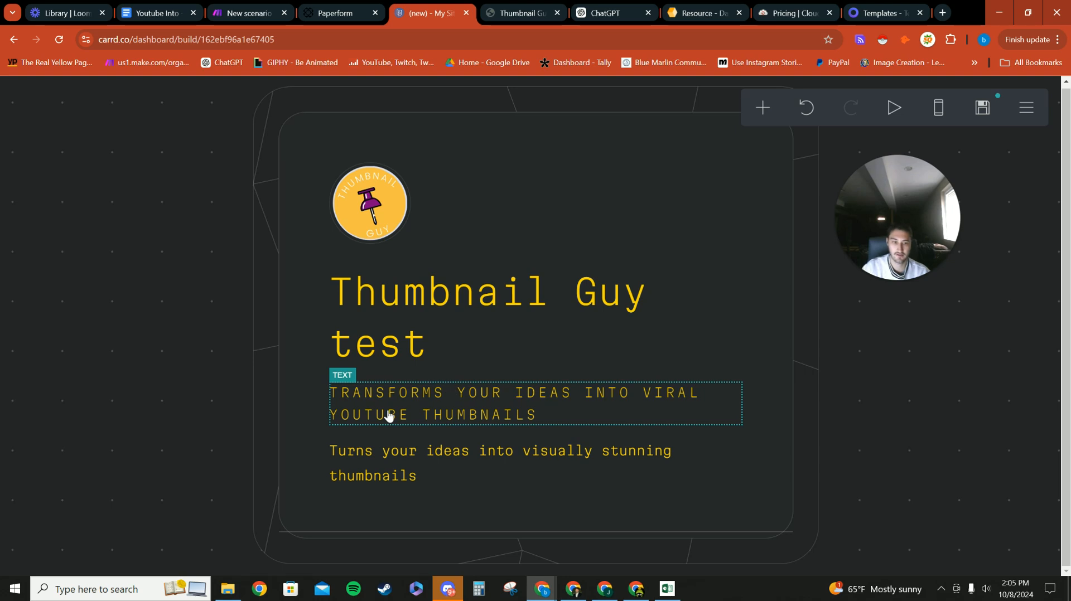
left_click(396, 532)
left_click(73, 534)
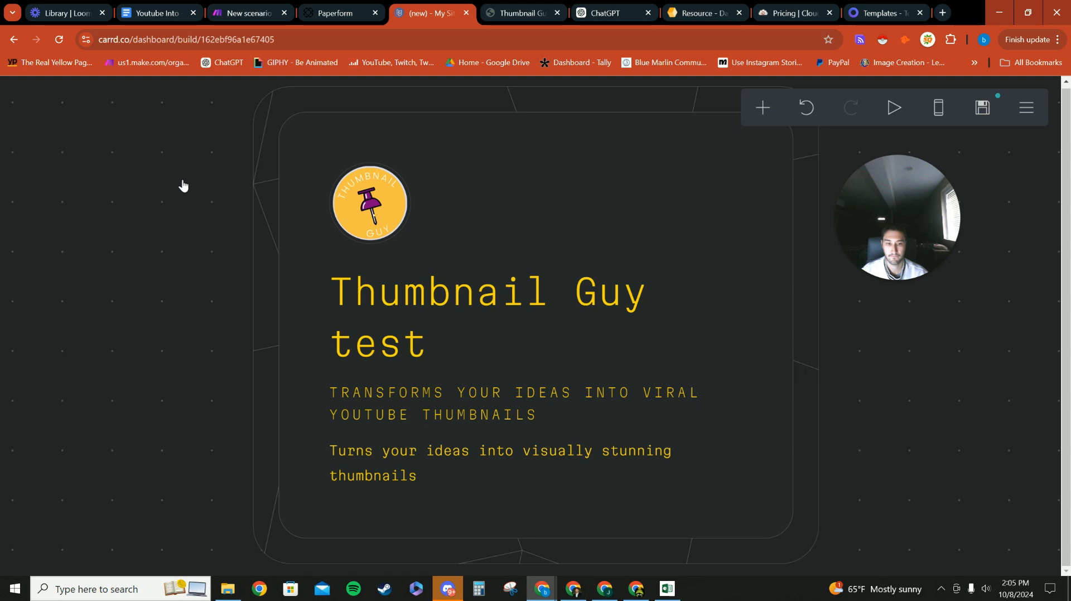
Step: Make the card's background colour bright purple
left_click(545, 143)
left_click(70, 96)
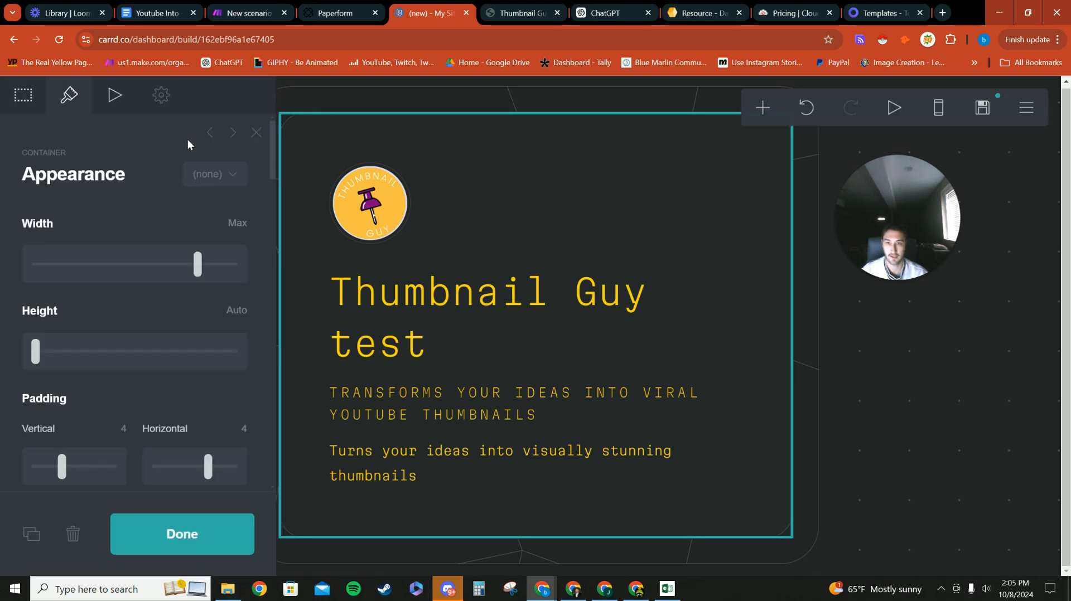
scroll(72, 362, "down", 15)
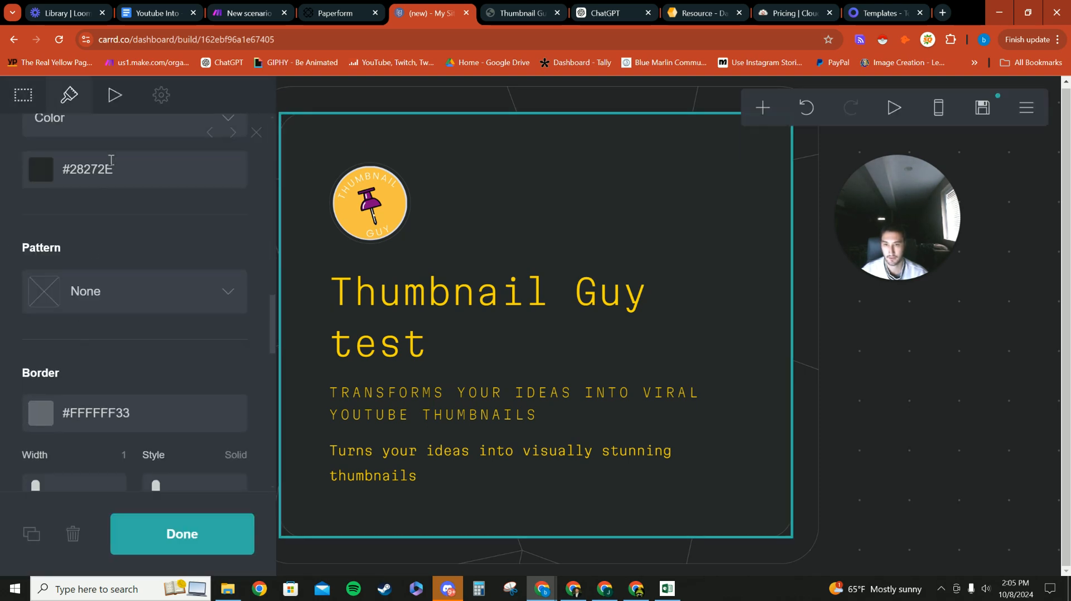
left_click(107, 171)
left_click(40, 346)
mouse_move(214, 232)
left_mouse_down()
mouse_move(244, 209)
mouse_move(223, 239)
mouse_move(244, 264)
left_mouse_up()
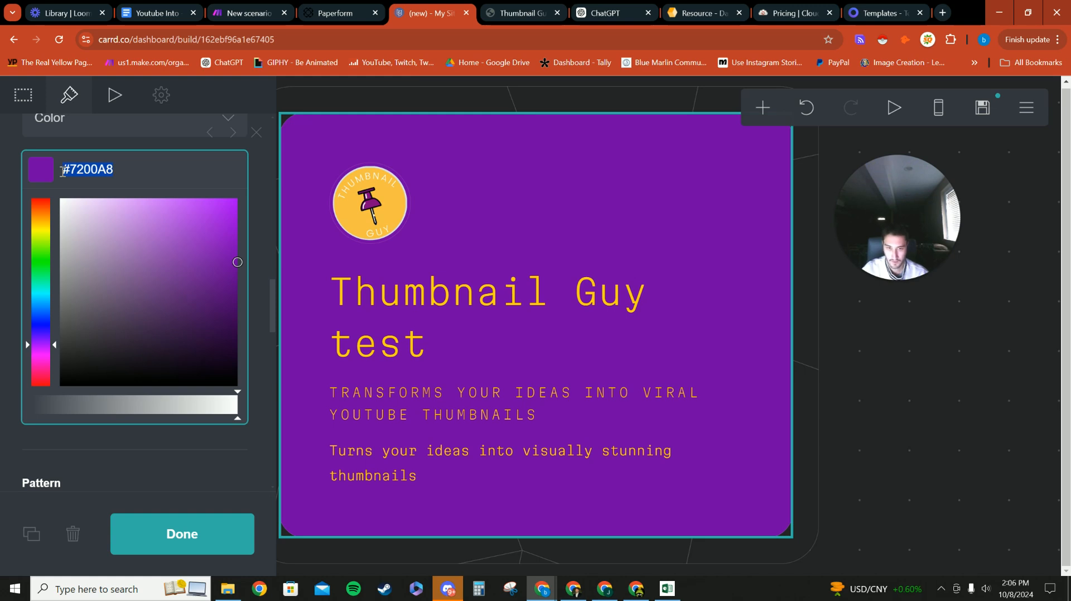
left_click(858, 368)
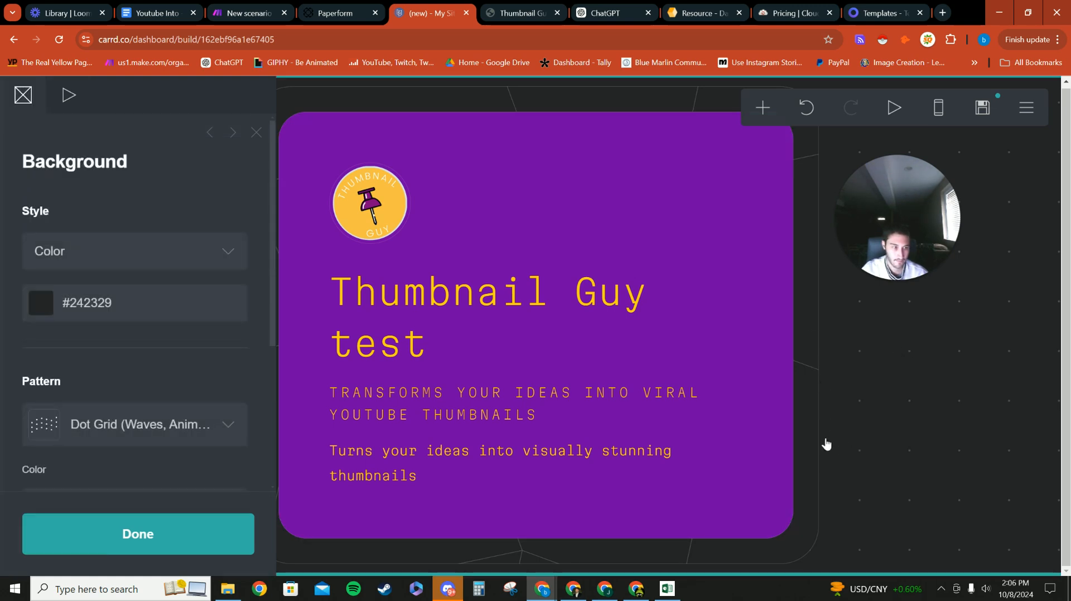
Step: Set the page frame's colour to purple #7200A8
left_click(798, 439)
scroll(132, 302, "down", 8)
scroll(112, 283, "up", 5)
left_click(42, 192)
key("BackSpace")
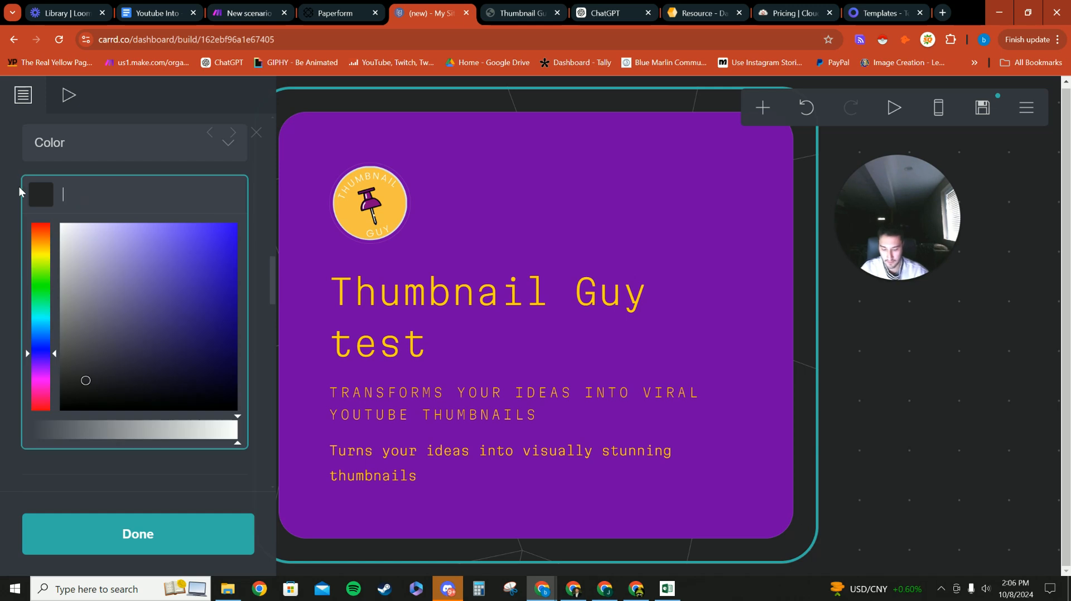
type("#7200A8")
left_click(879, 337)
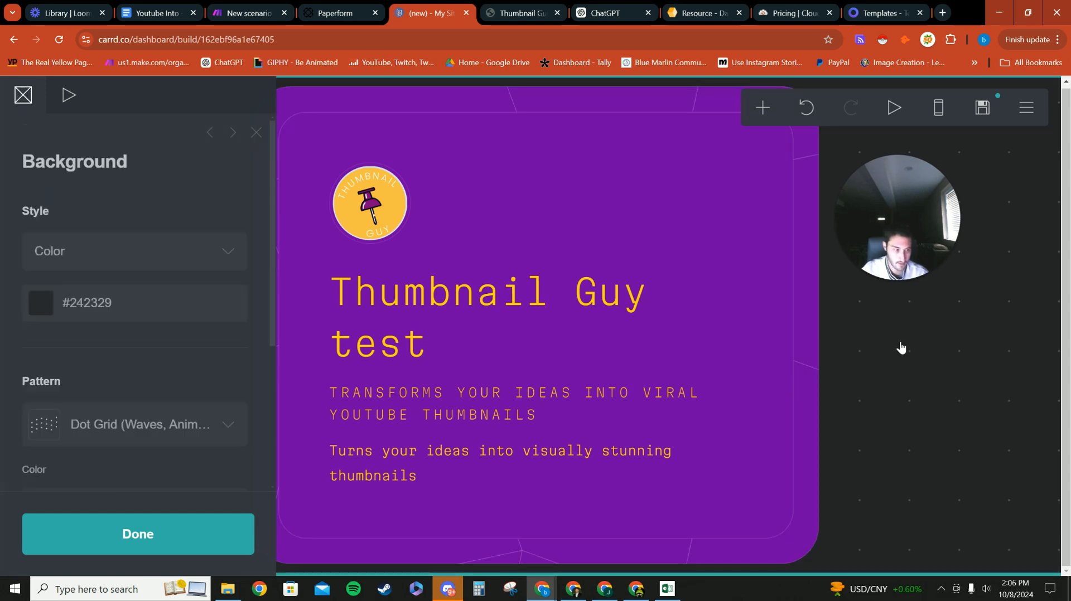
left_click(881, 389)
left_click(104, 245)
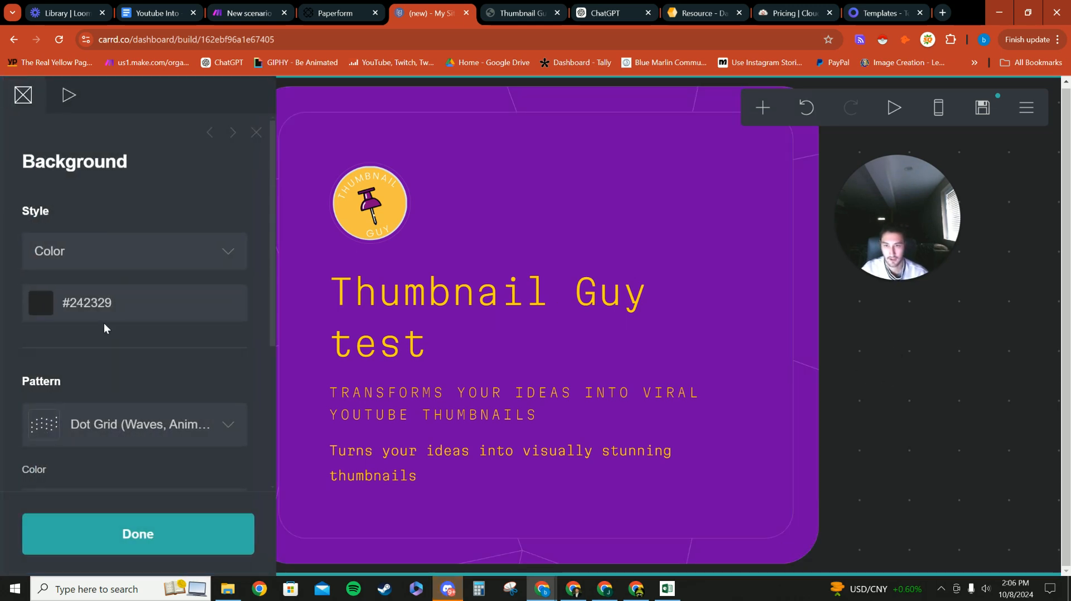
left_click(380, 284)
Step: Set the page background to a solid yellow #FCD400
left_click(38, 258)
key("ctrl+c")
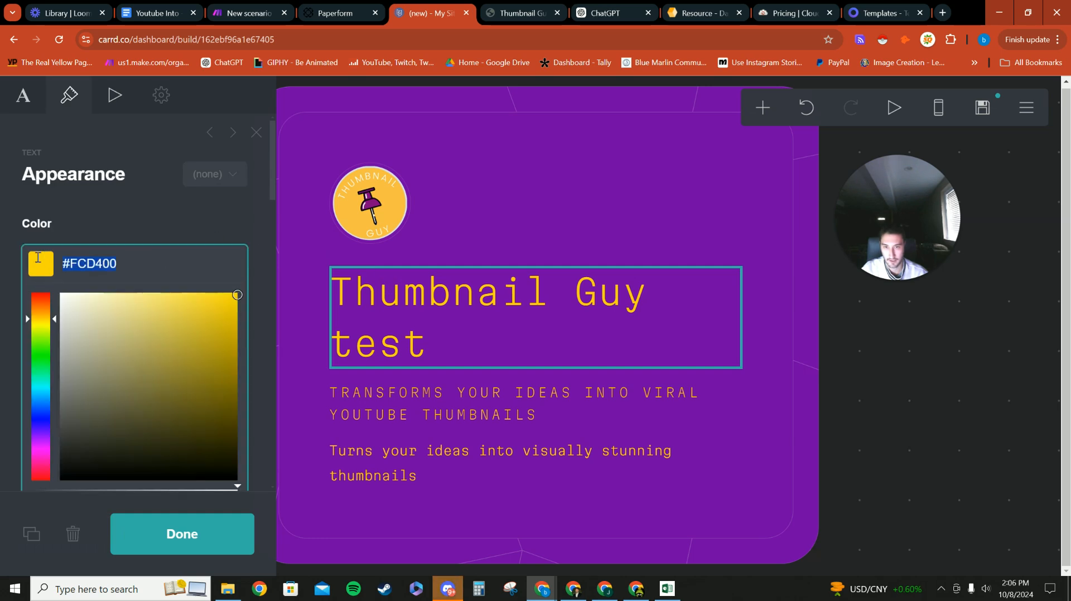
left_click(23, 95)
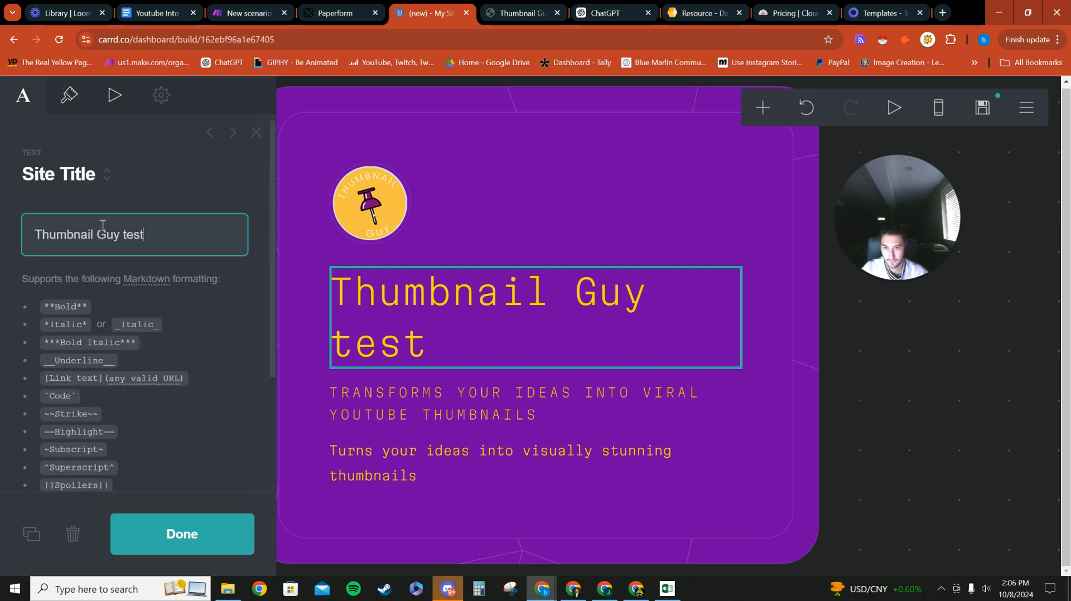
left_click(915, 395)
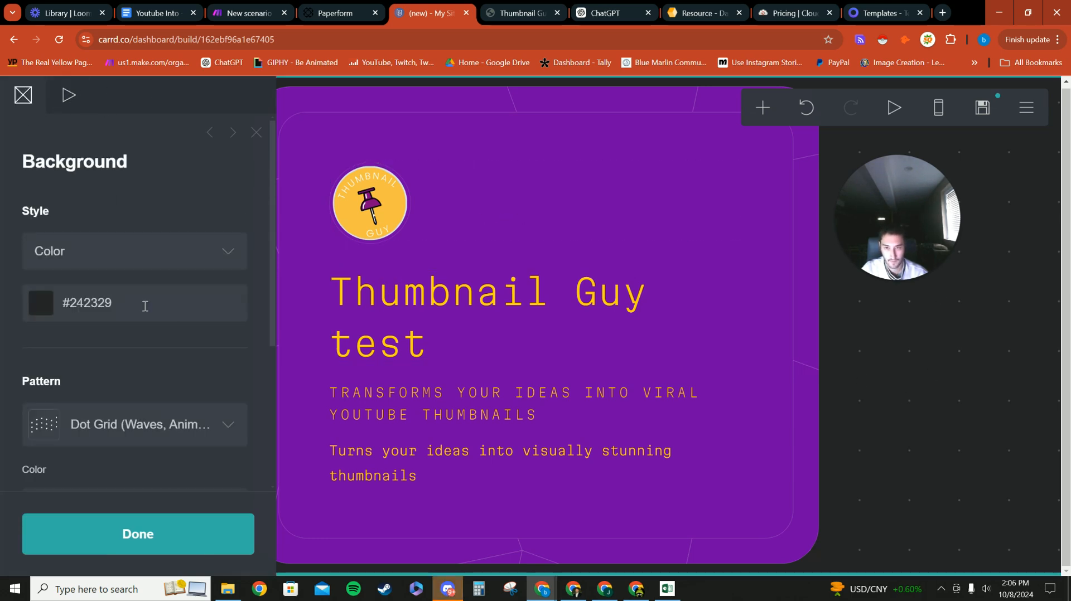
left_click(144, 252)
left_click(127, 280)
left_click(131, 310)
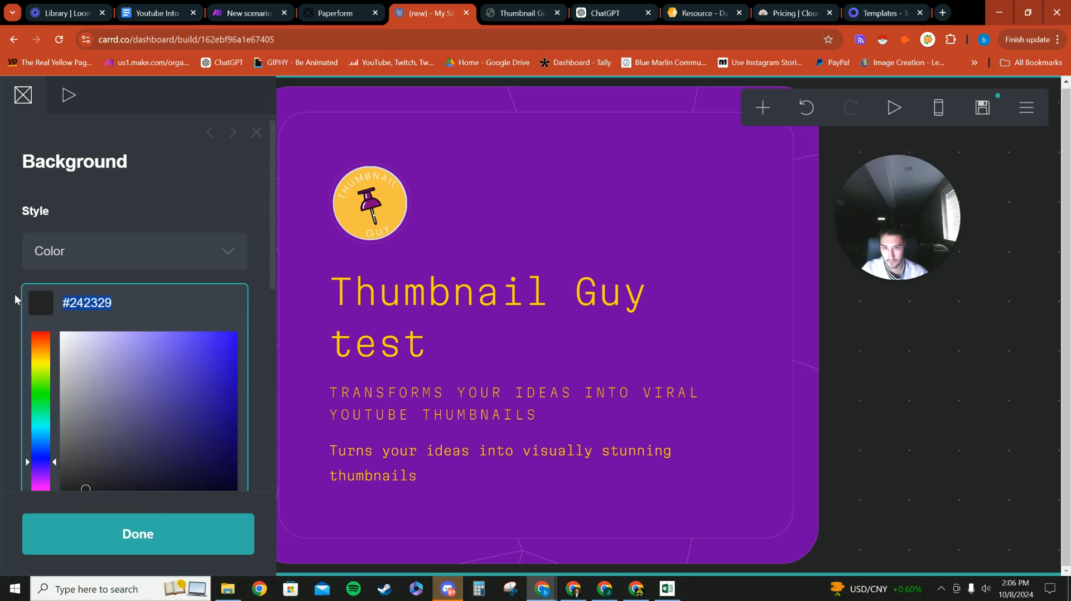
key("ctrl+v")
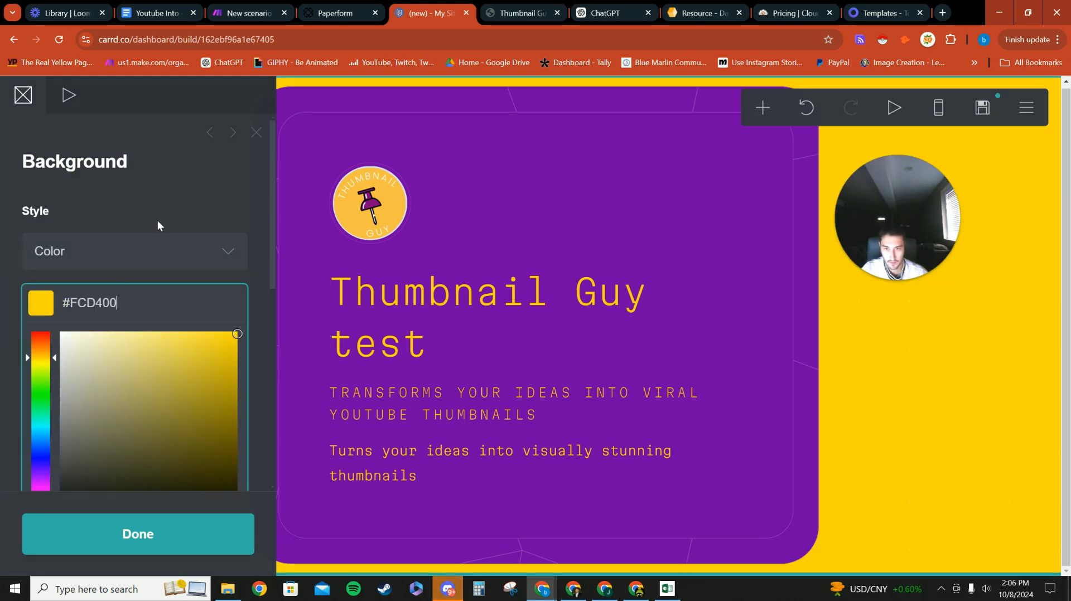
left_click(155, 273)
Step: Copy the purple card's #7200A8 colour value
scroll(134, 290, "down", 4)
left_click(589, 200)
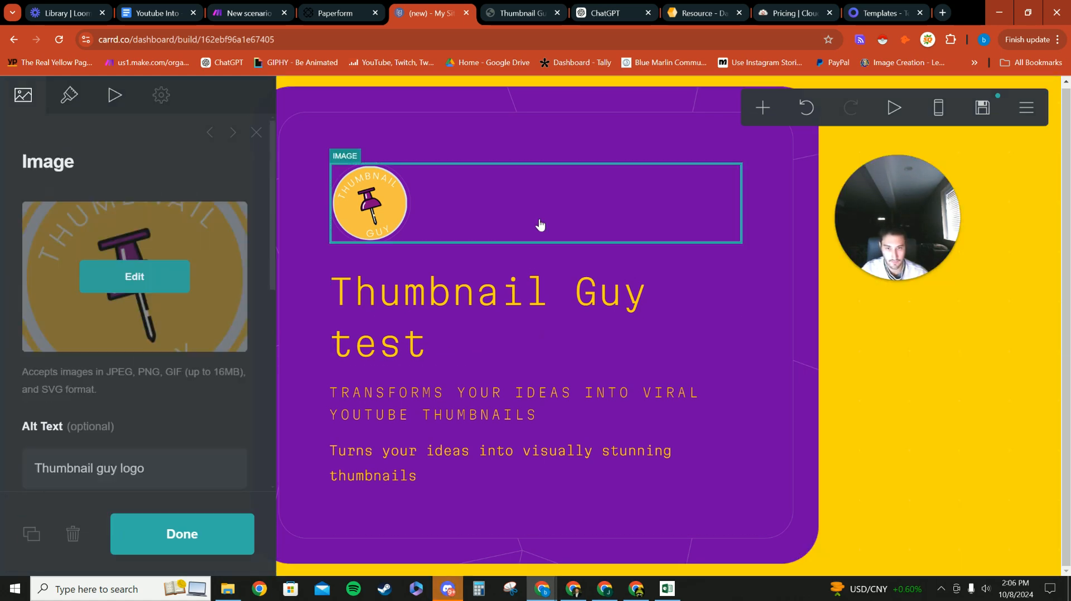
scroll(105, 319, "down", 4)
left_click(763, 316)
scroll(106, 312, "down", 10)
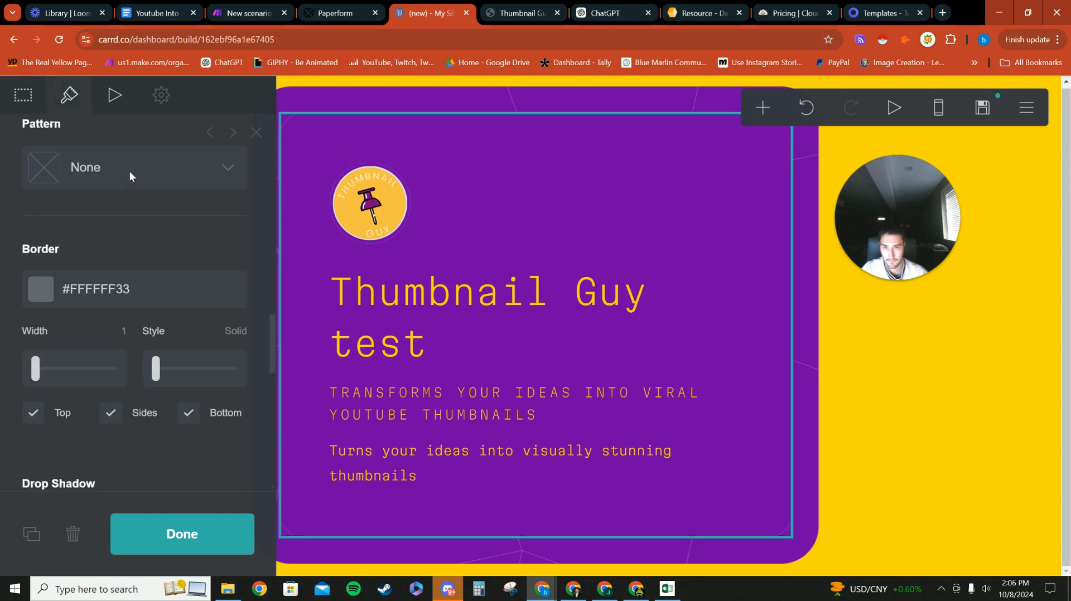
scroll(129, 176, "up", 3)
left_click(129, 230)
key("ctrl+c")
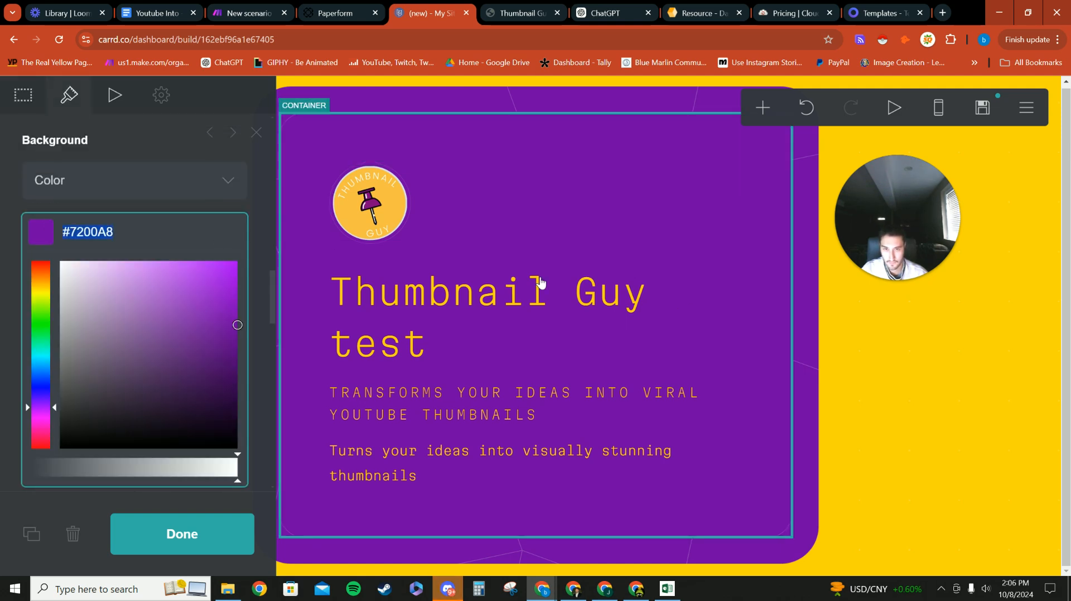
Step: Add the Cubes Array (Animated) background pattern, coloured purple #7200A8
left_click(898, 354)
scroll(133, 312, "down", 2)
left_click(138, 299)
scroll(137, 293, "down", 3)
scroll(138, 293, "up", 3)
left_click(84, 245)
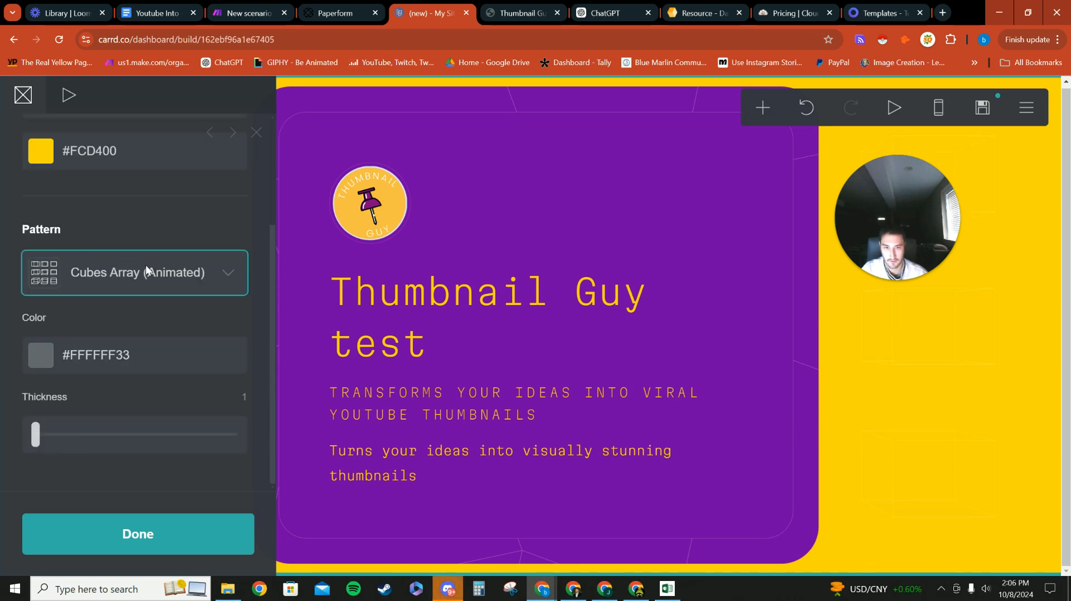
left_click(134, 354)
key("BackSpace")
key("ctrl+v")
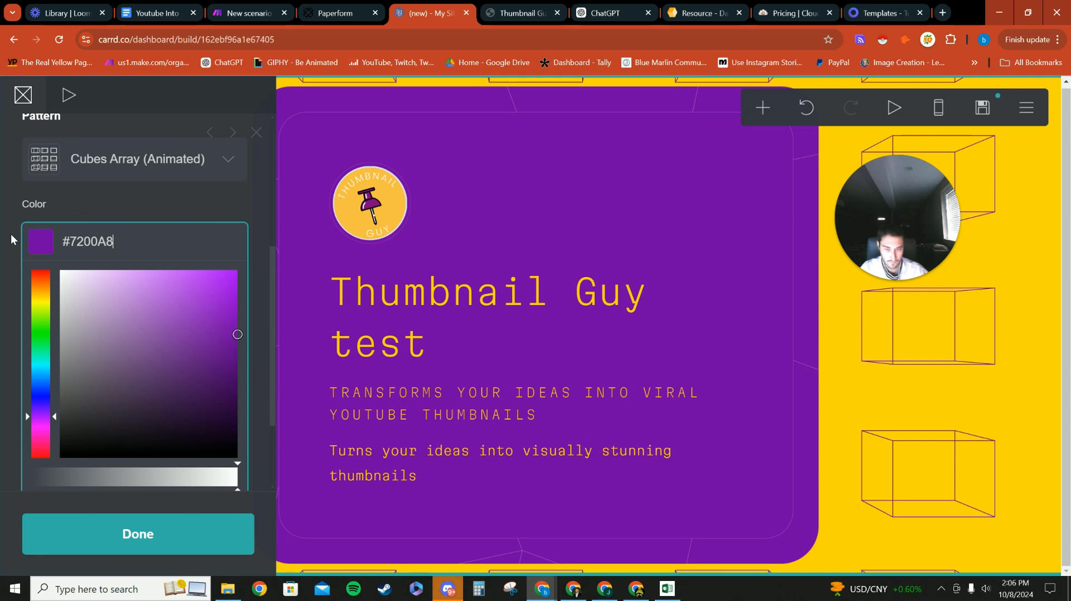
left_click(11, 234)
left_click(857, 385)
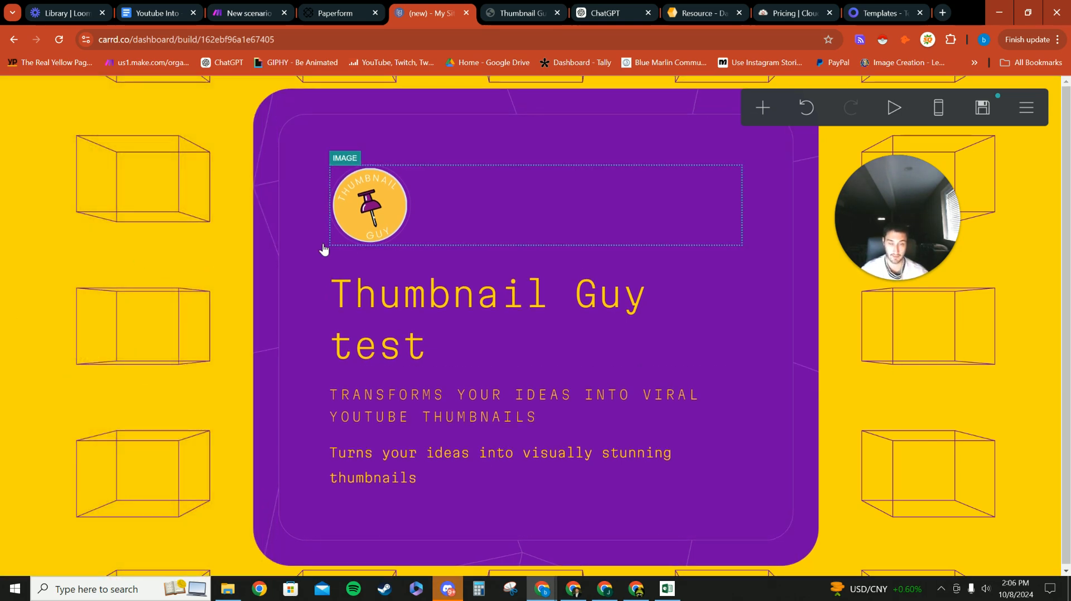
Step: Add an empty embed block under the tagline text, then switch to the Paperform dashboard
left_click(763, 108)
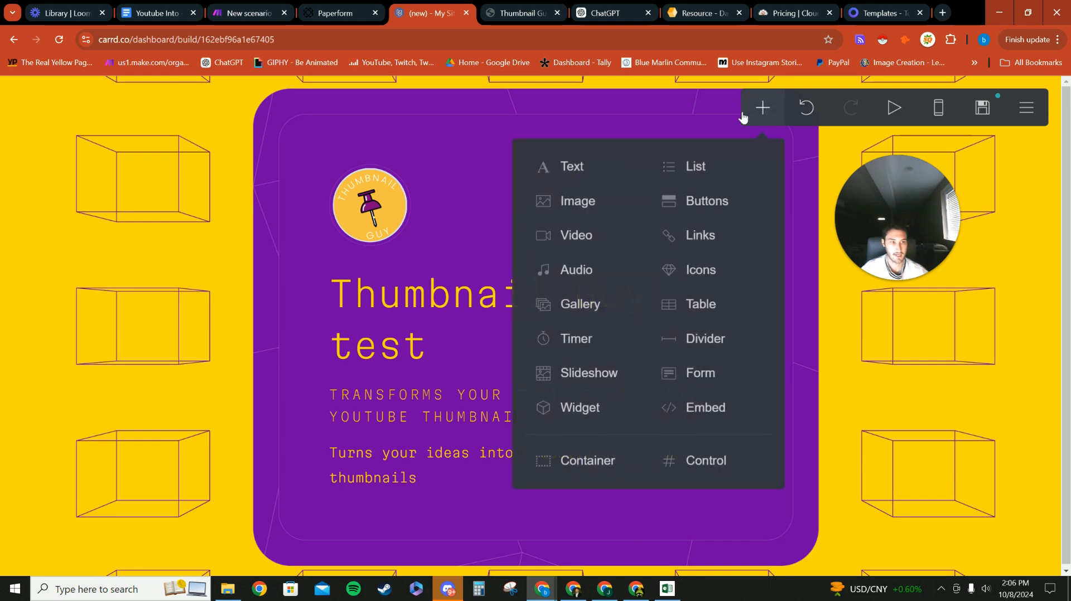
left_click(698, 410)
left_click_drag(463, 501, 520, 461)
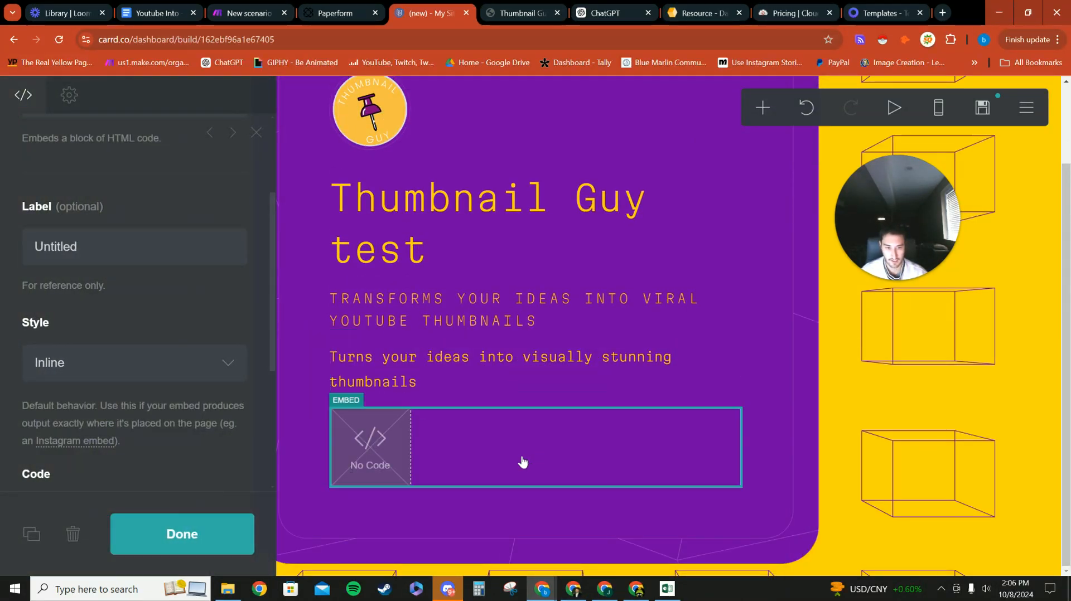
left_click(188, 532)
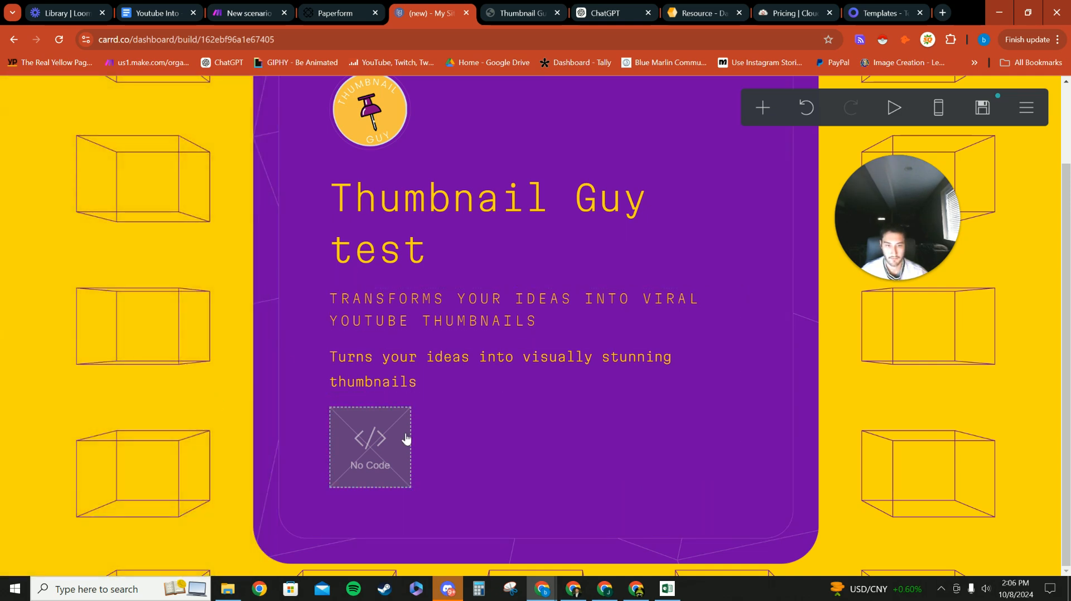
scroll(454, 357, "down", 2)
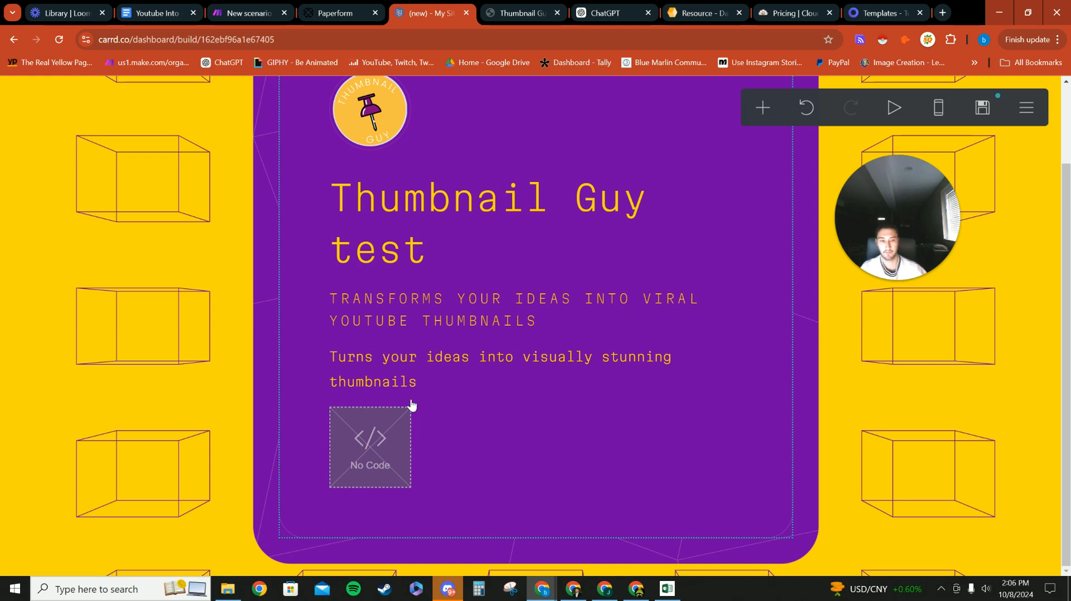
left_click(383, 4)
Step: Open the Thumbnail Guy form from My Forms in the Paperform editor
scroll(278, 271, "down", 2)
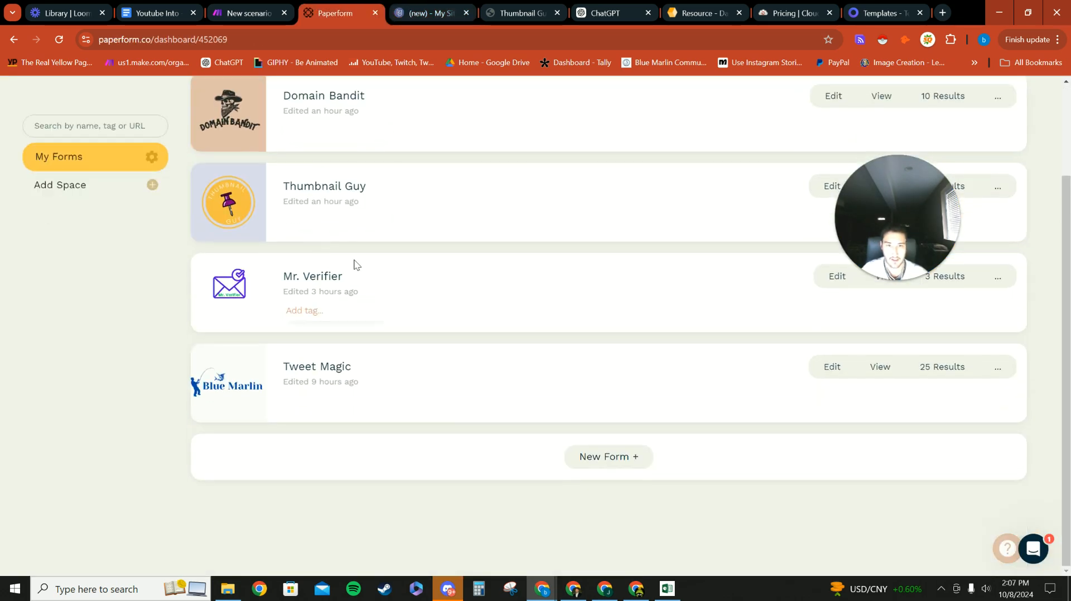
scroll(463, 233, "up", 1)
left_click_drag(928, 208, 116, 282)
scroll(435, 204, "up", 1)
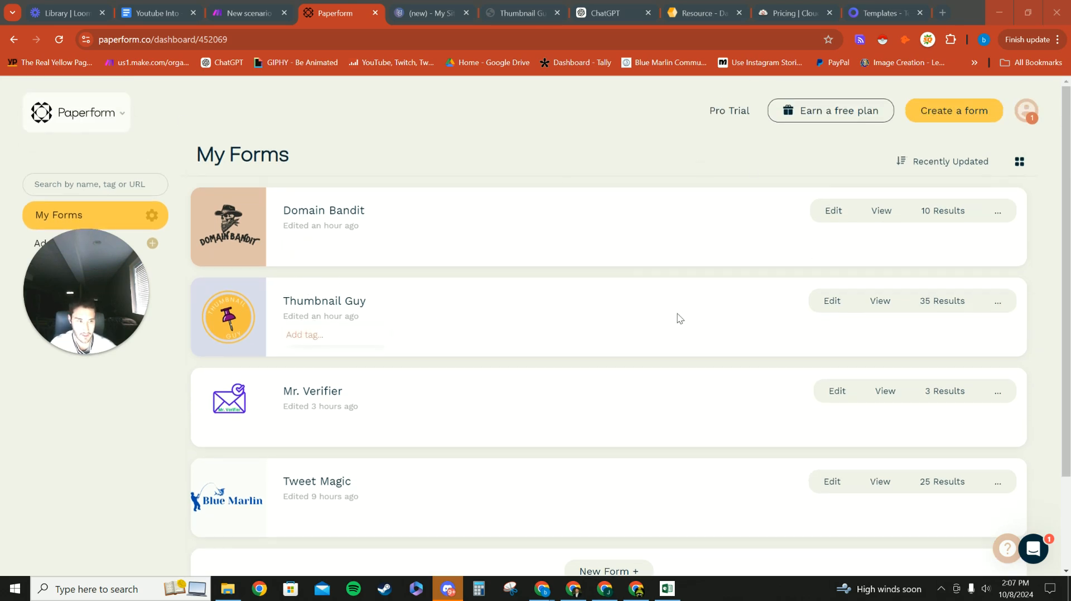
left_click(837, 302)
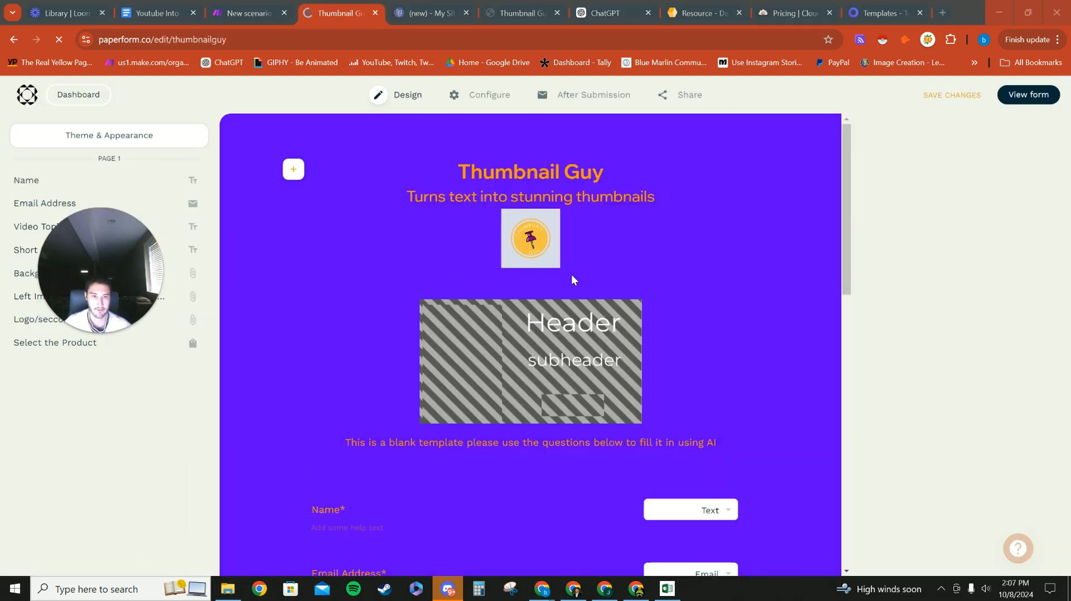
scroll(623, 293, "up", 2)
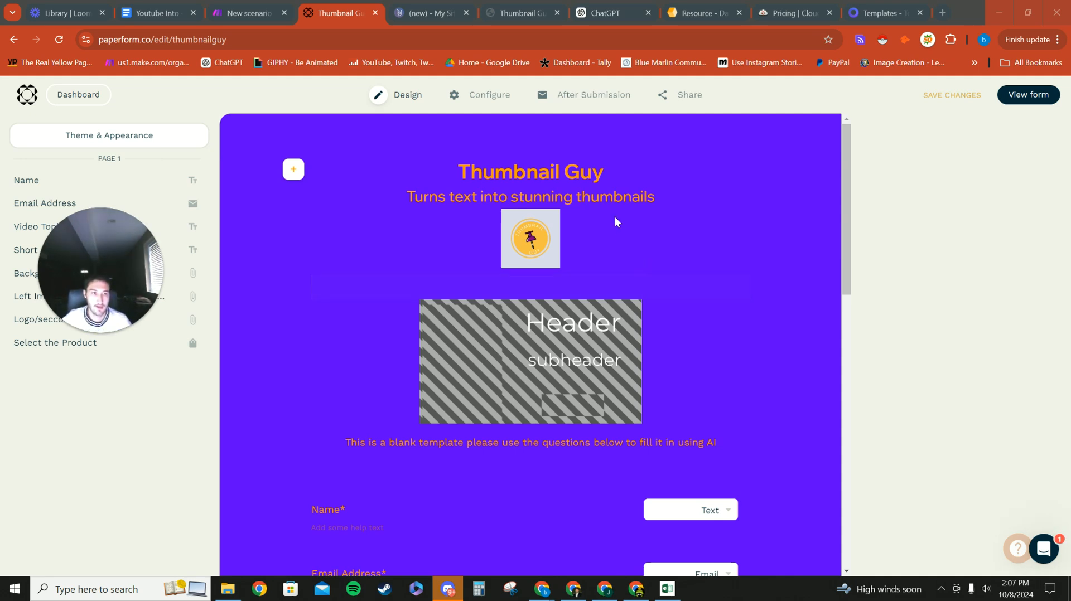
Step: Select the Thumbnail Guy heading and the logo, then start a new empty line below the logo
left_click(611, 176)
left_click_drag(609, 175, 449, 176)
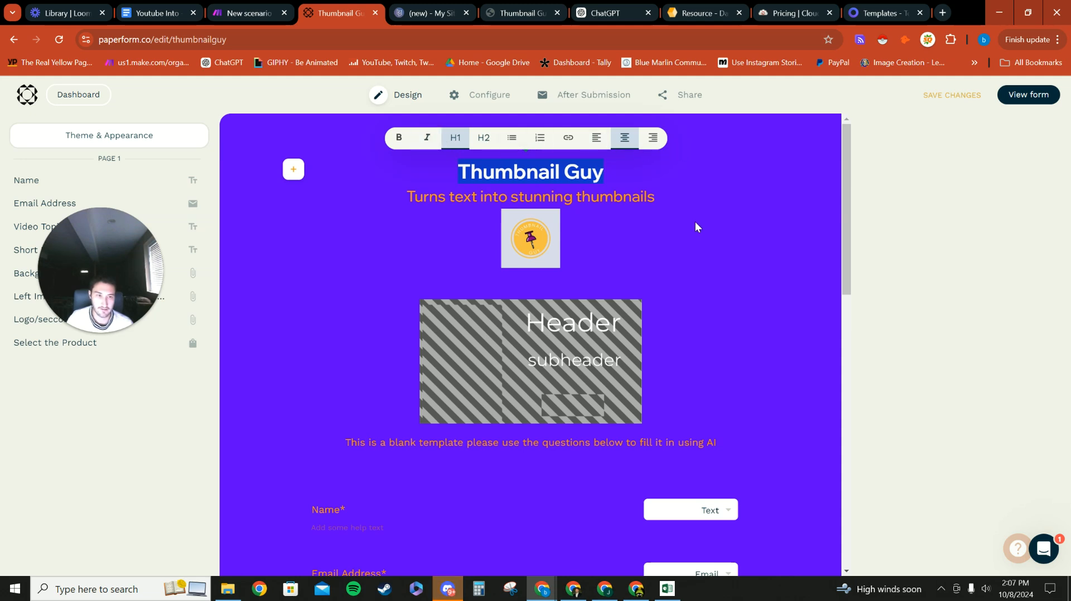
left_click(669, 205)
left_click(553, 234)
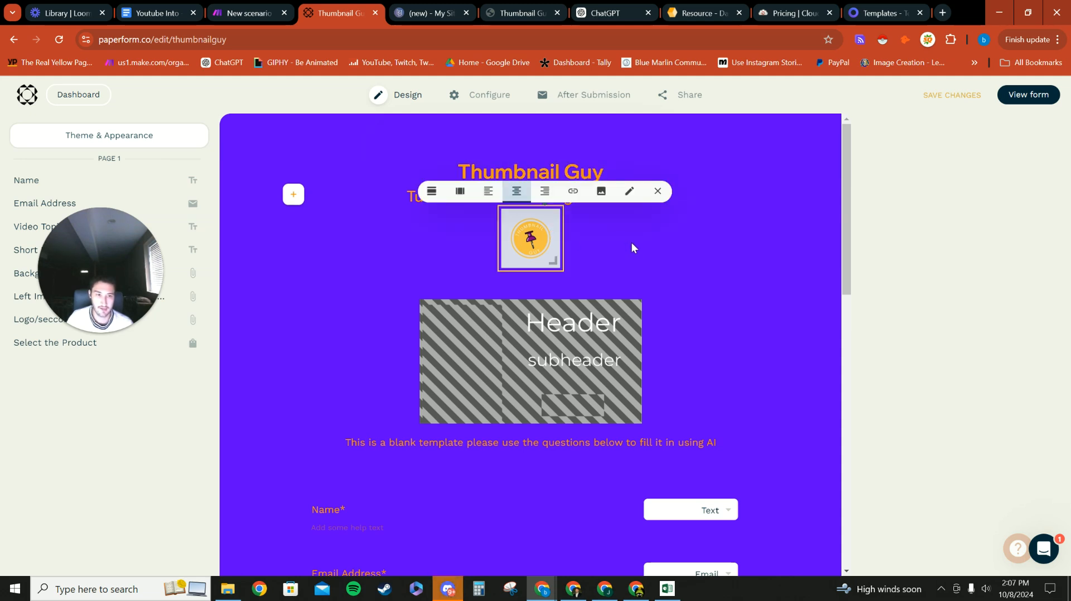
left_click(640, 287)
Step: Insert an image block below the logo and close the image picker without choosing an image
mouse_move(301, 291)
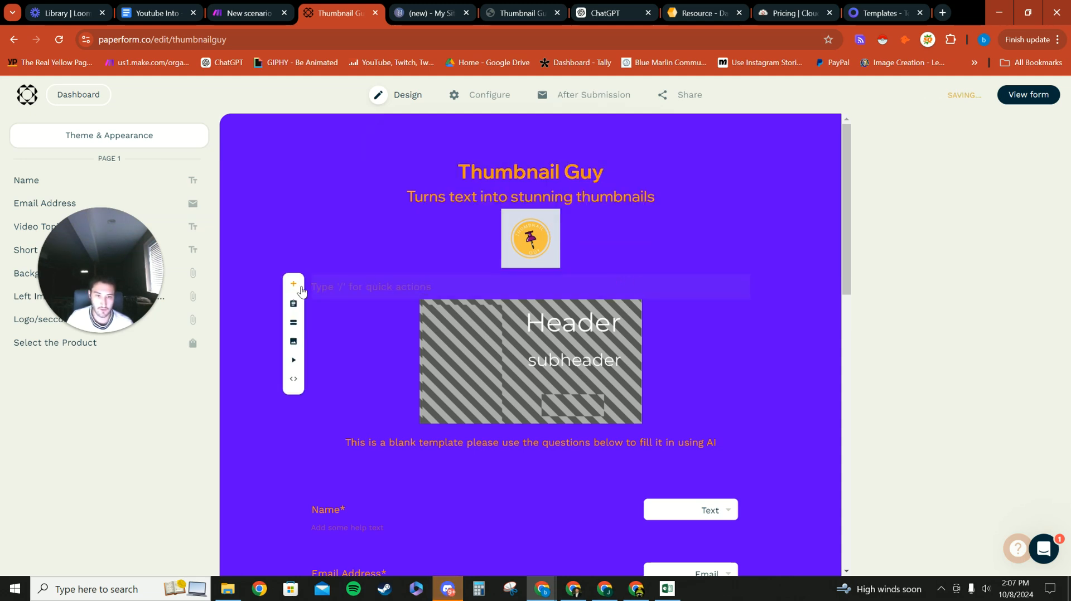
left_click(293, 341)
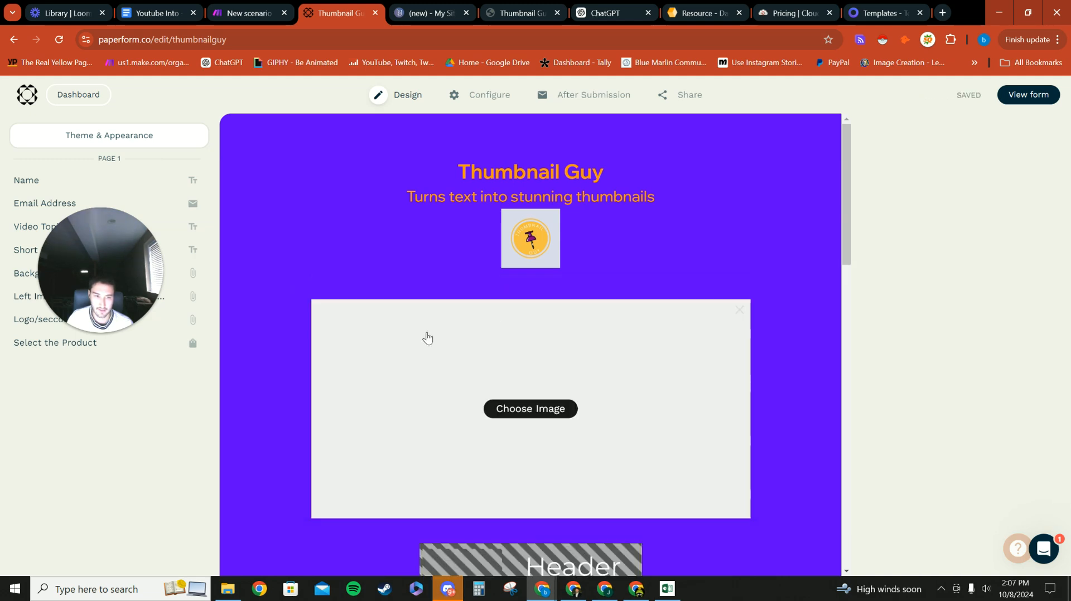
left_click(1044, 193)
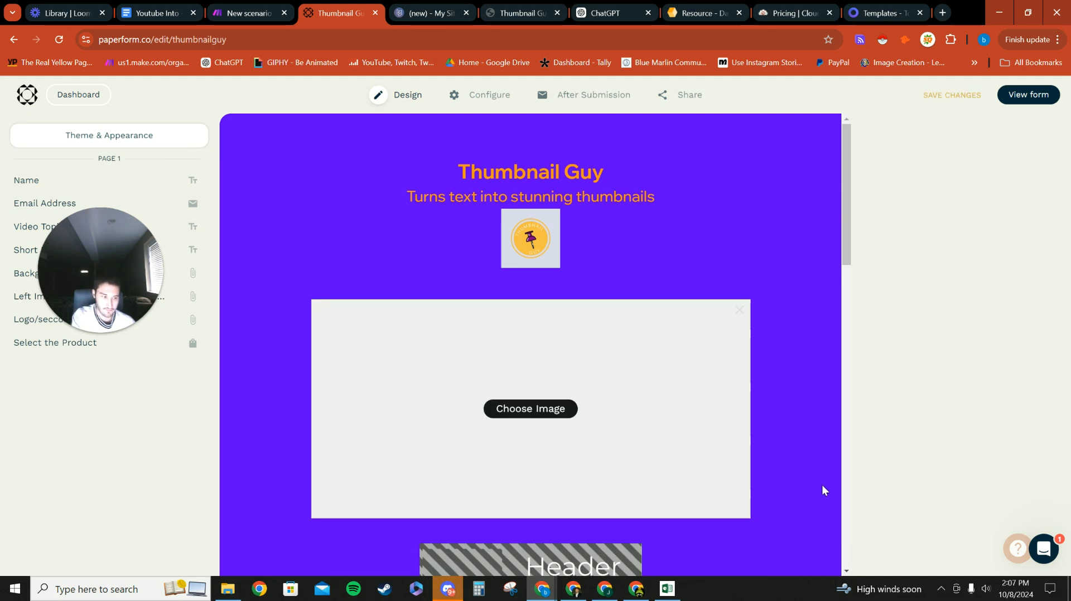
right_click(655, 466)
left_click(526, 466)
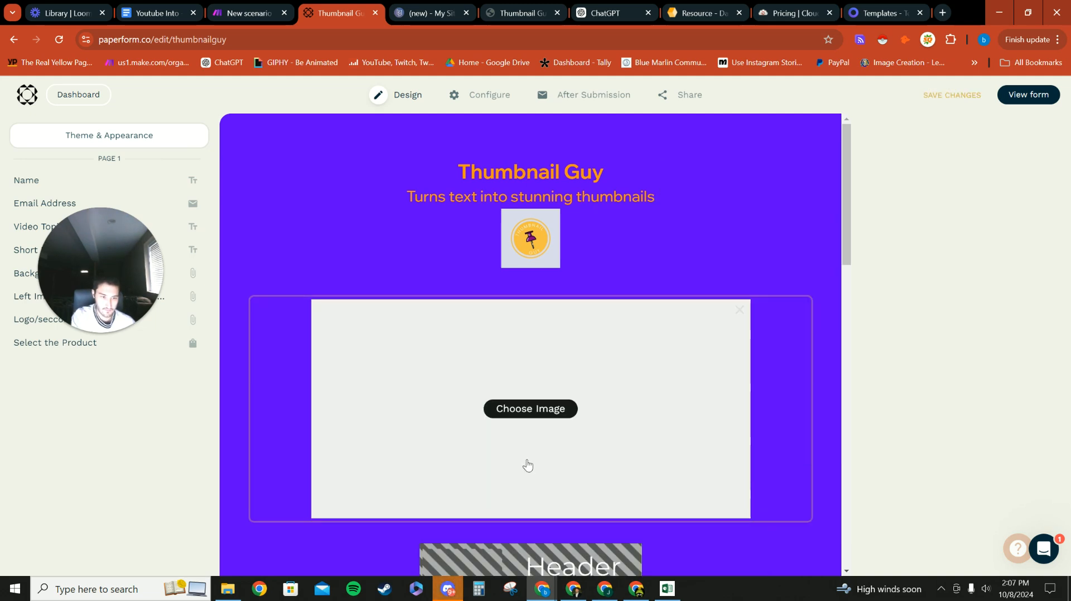
scroll(425, 421, "down", 5)
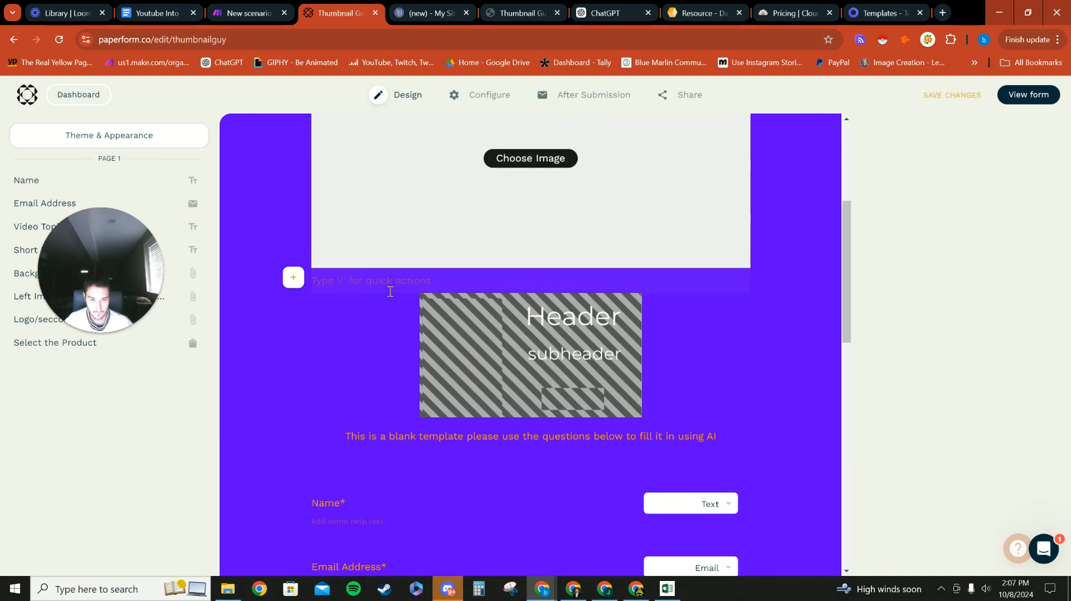
scroll(389, 291, "down", 4)
scroll(390, 291, "up", 5)
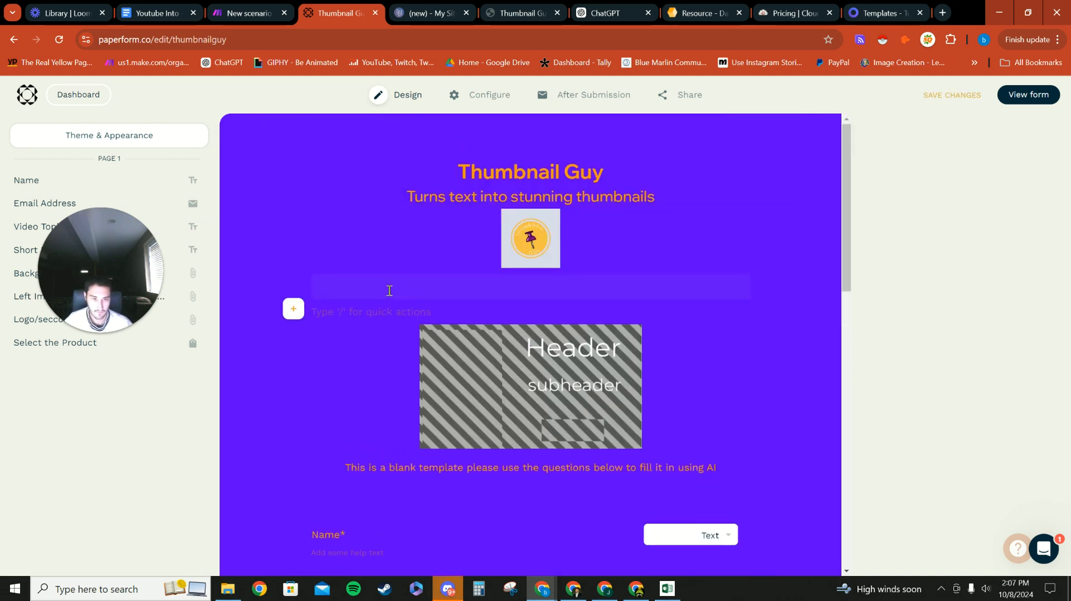
Step: Test removing the logo image with Backspace, restoring it each time with Ctrl+Z
key("BackSpace")
key("BackSpace")
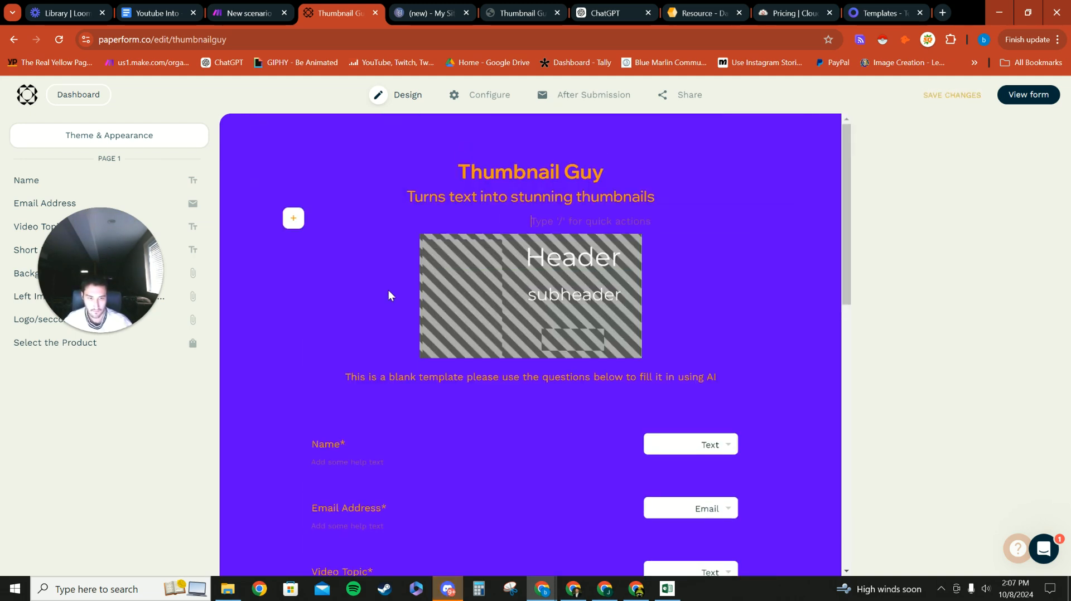
key("ctrl+z")
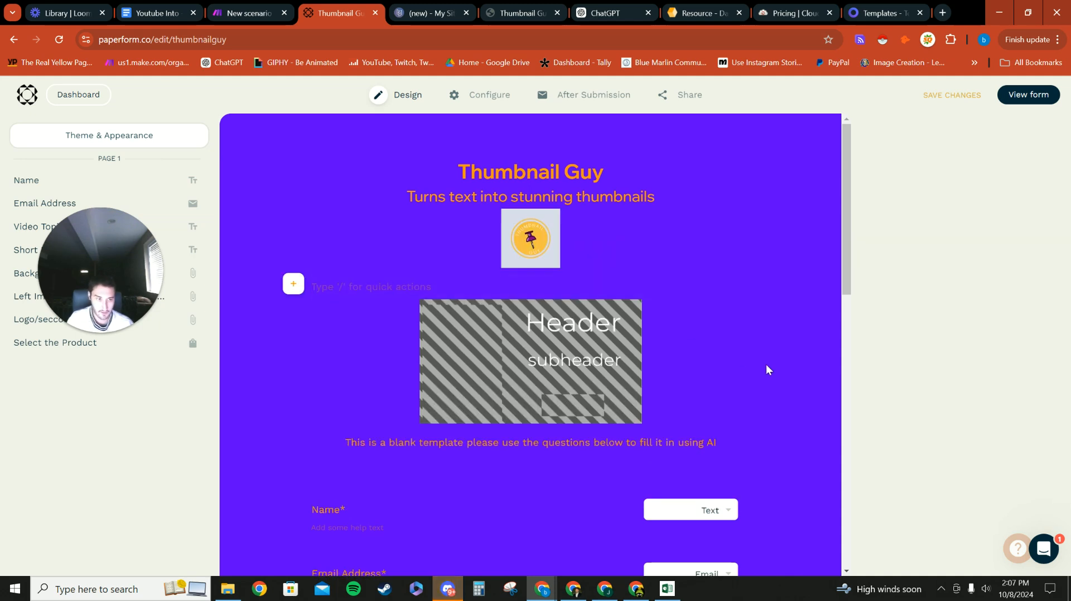
key("BackSpace")
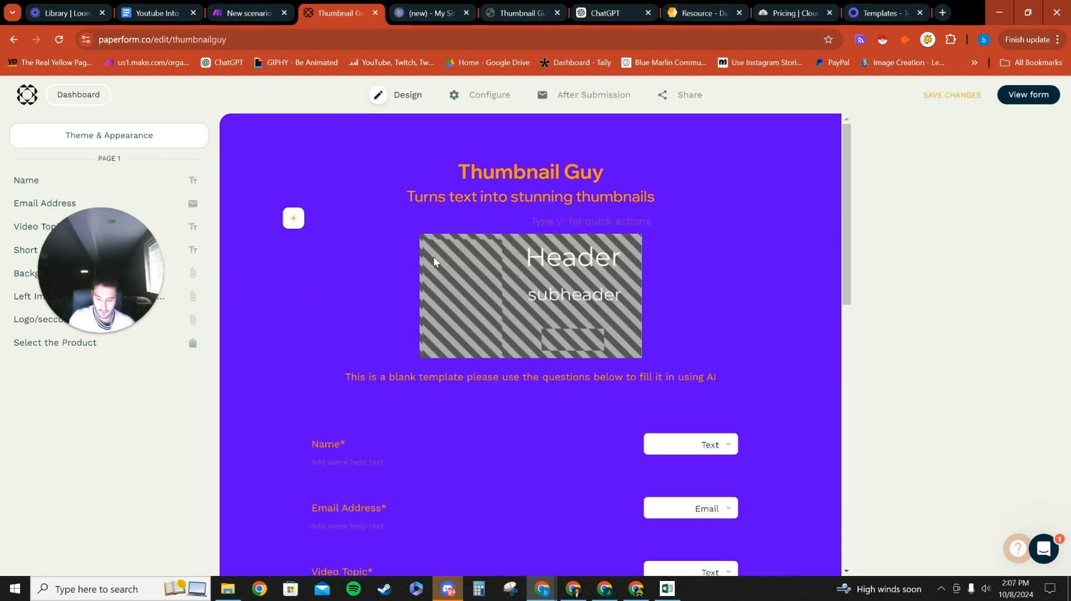
key("ctrl+z")
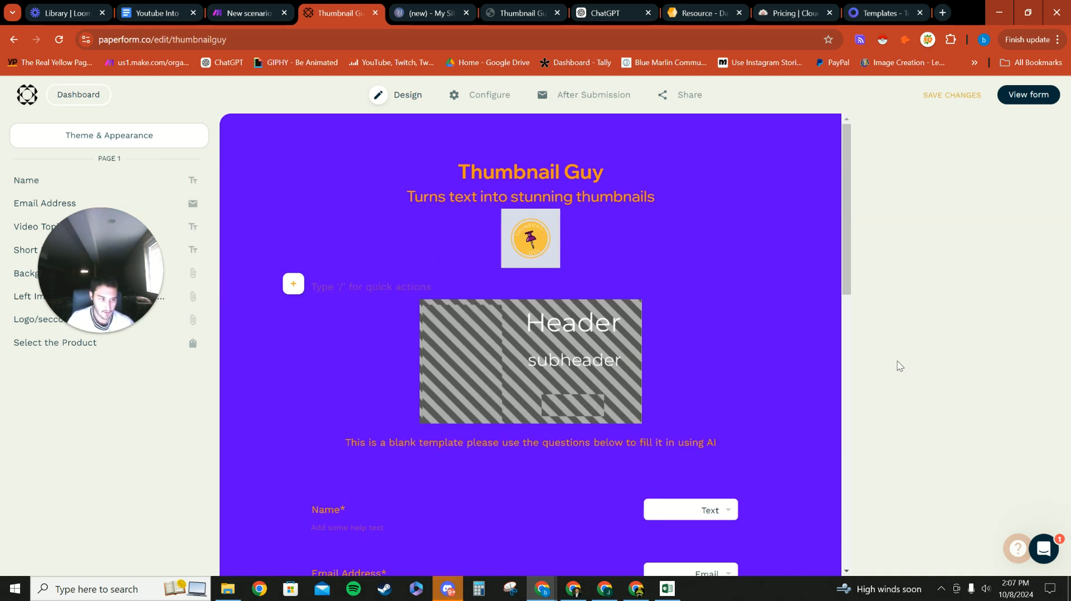
Step: Place the caret on the empty line under the subtitle and dismiss the add-content options
scroll(382, 348, "down", 2)
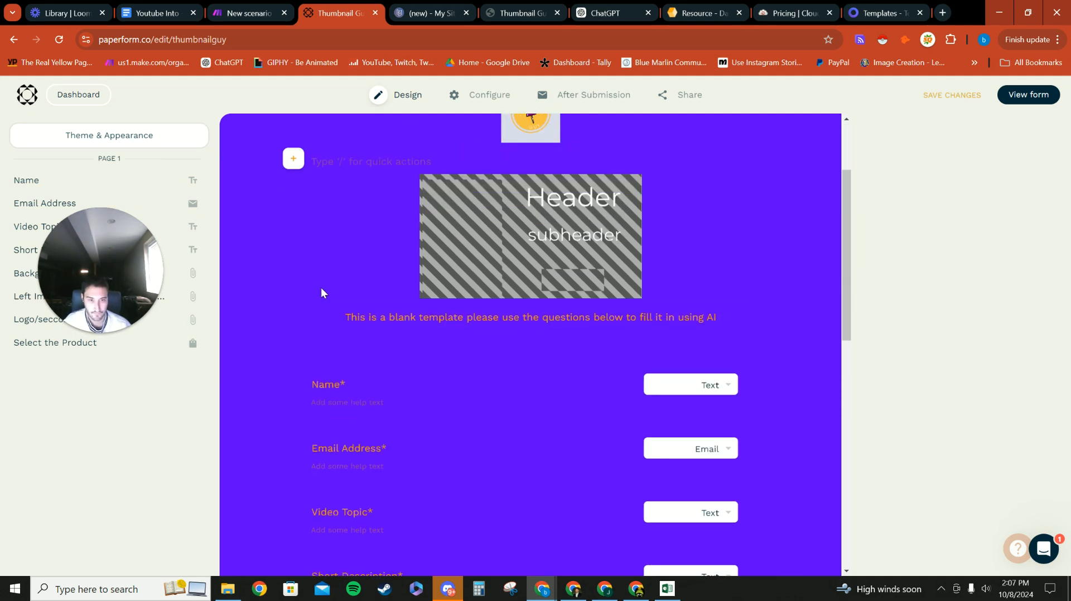
scroll(329, 282, "down", 2)
scroll(491, 245, "up", 3)
scroll(522, 309, "down", 3)
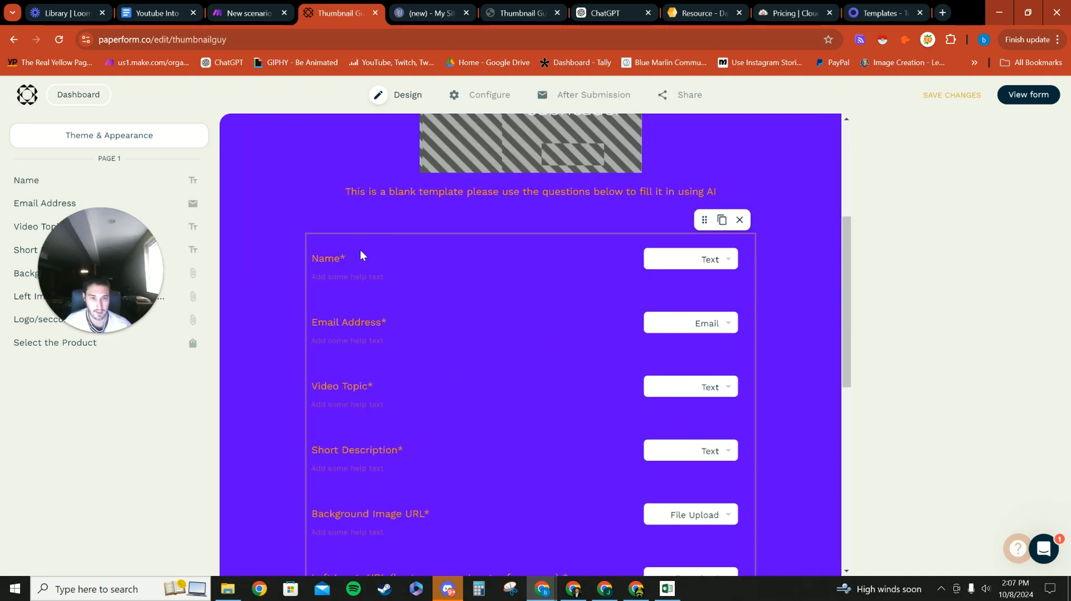
left_click(354, 218)
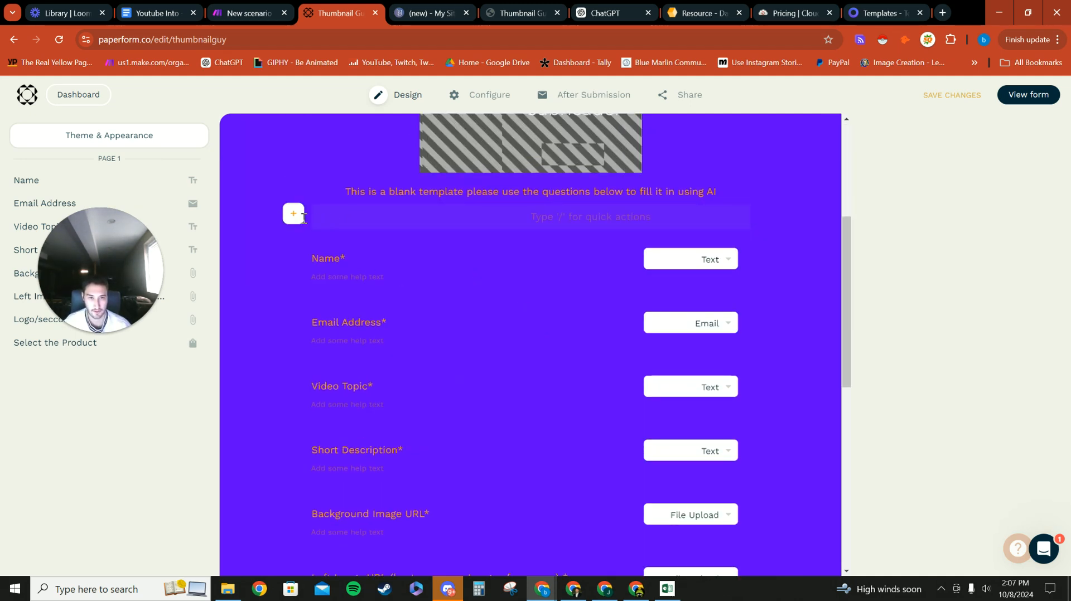
left_click(293, 214)
left_click(242, 233)
scroll(426, 276, "down", 1)
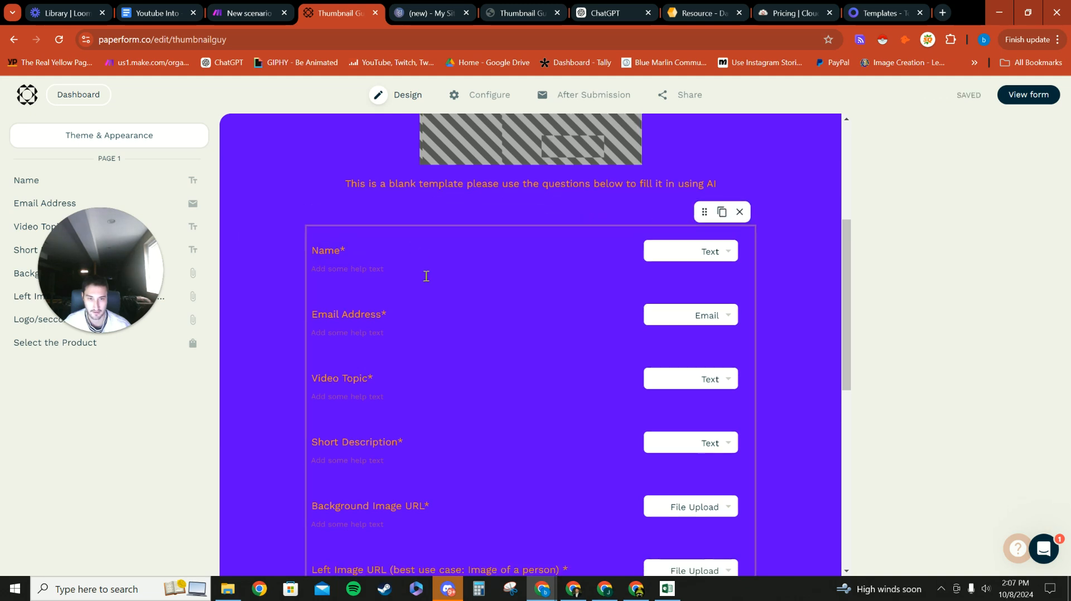
scroll(568, 374, "down", 8)
scroll(415, 272, "up", 7)
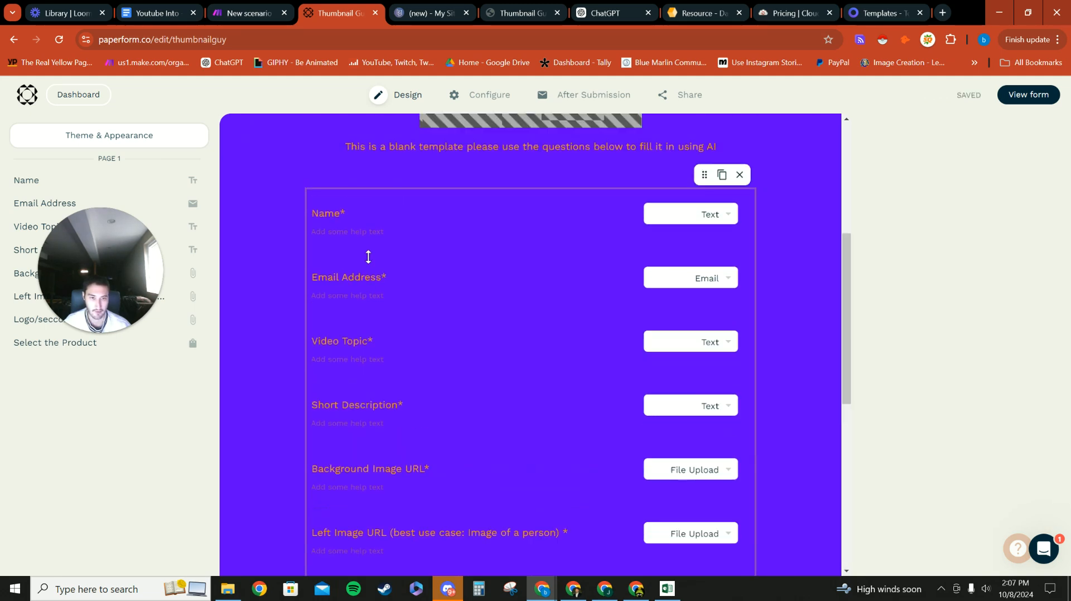
Step: Leave Background Image URL as File Upload and open the Select the Product question's Products settings
scroll(358, 234, "down", 2)
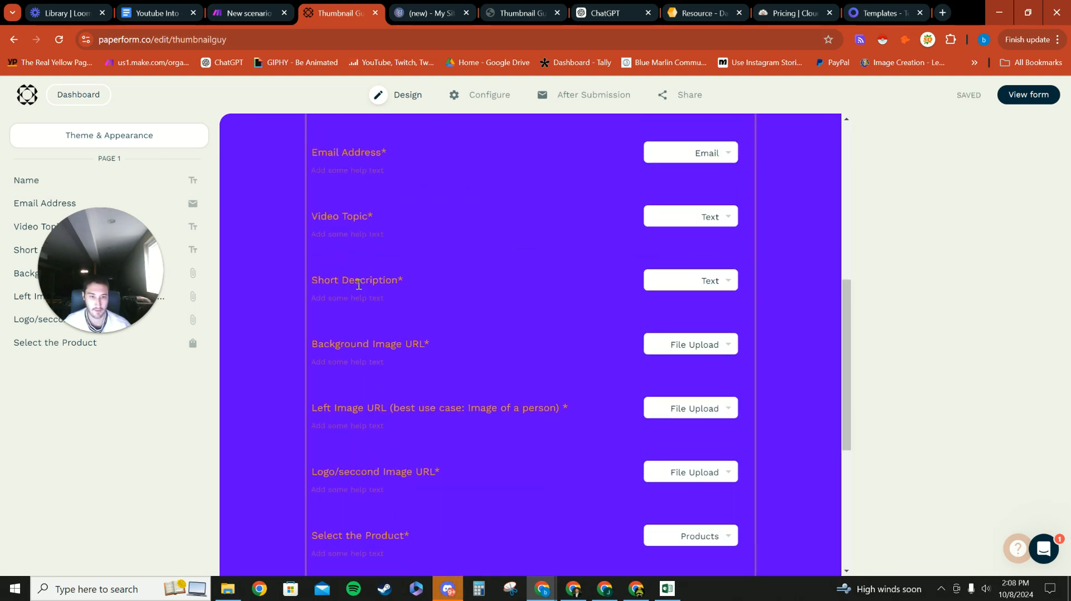
scroll(729, 341, "down", 1)
left_click(722, 281)
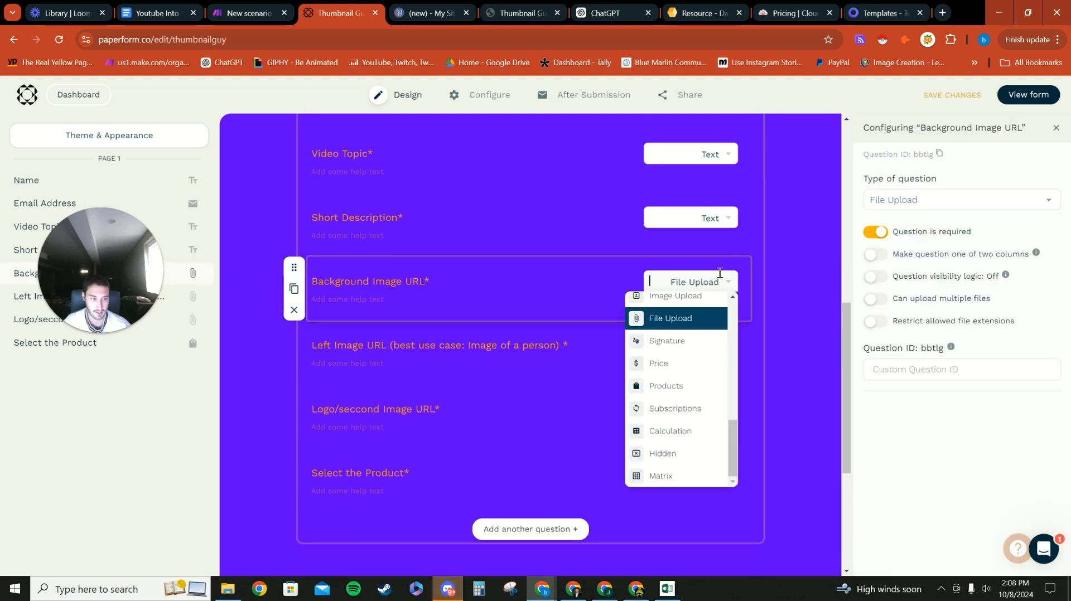
scroll(660, 383, "down", 1)
scroll(661, 382, "up", 10)
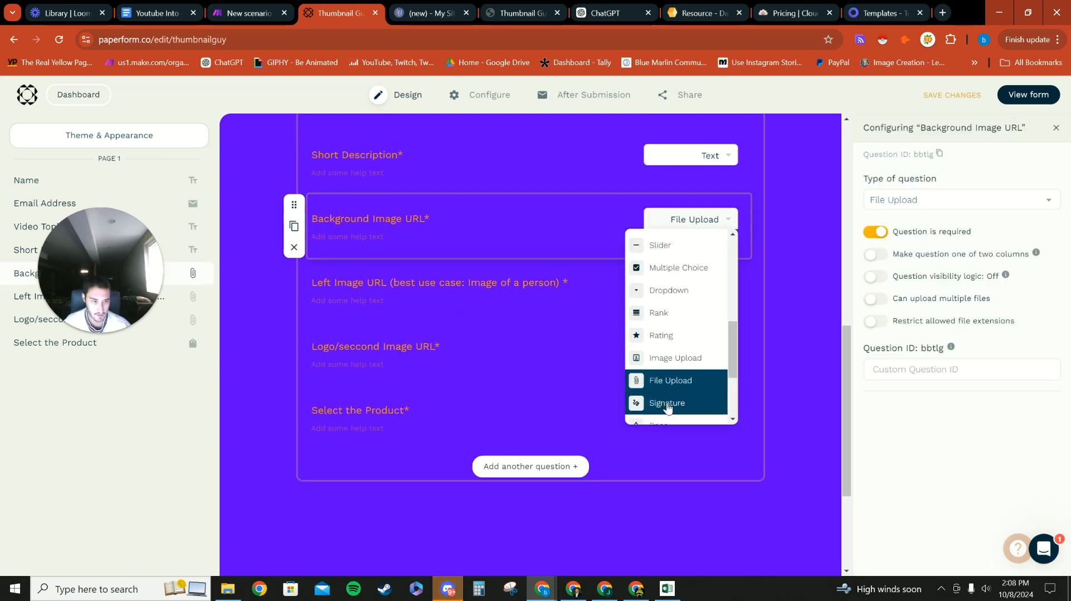
scroll(668, 351, "down", 5)
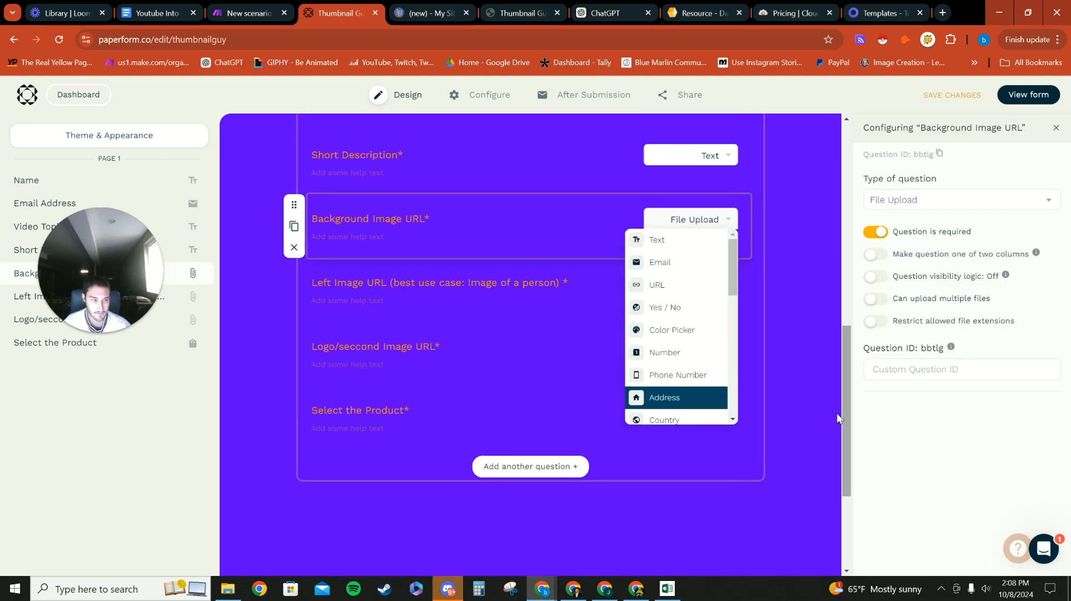
left_click(811, 410)
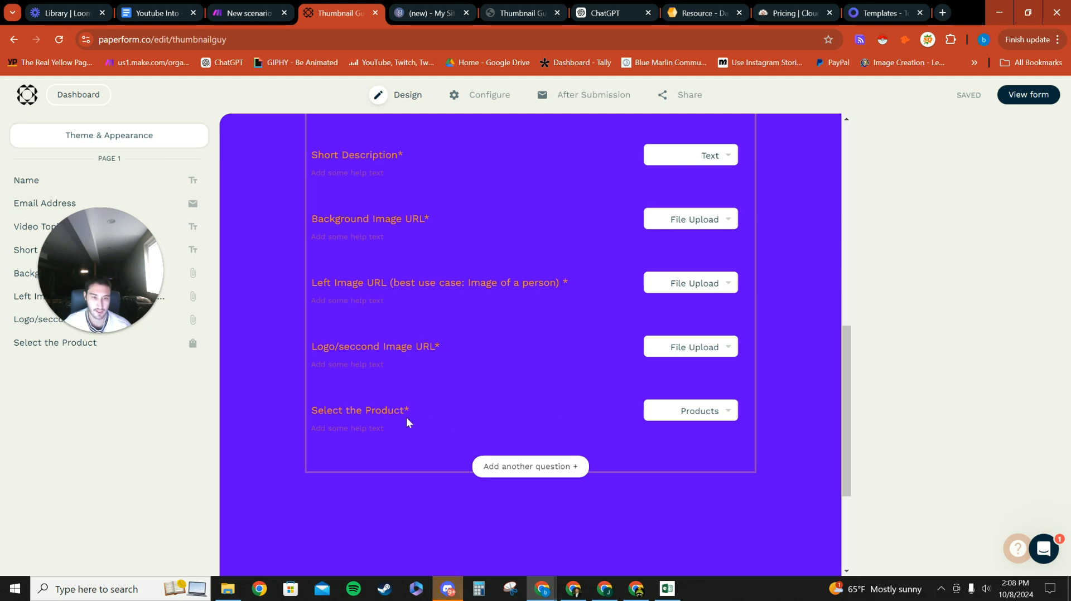
left_click(717, 414)
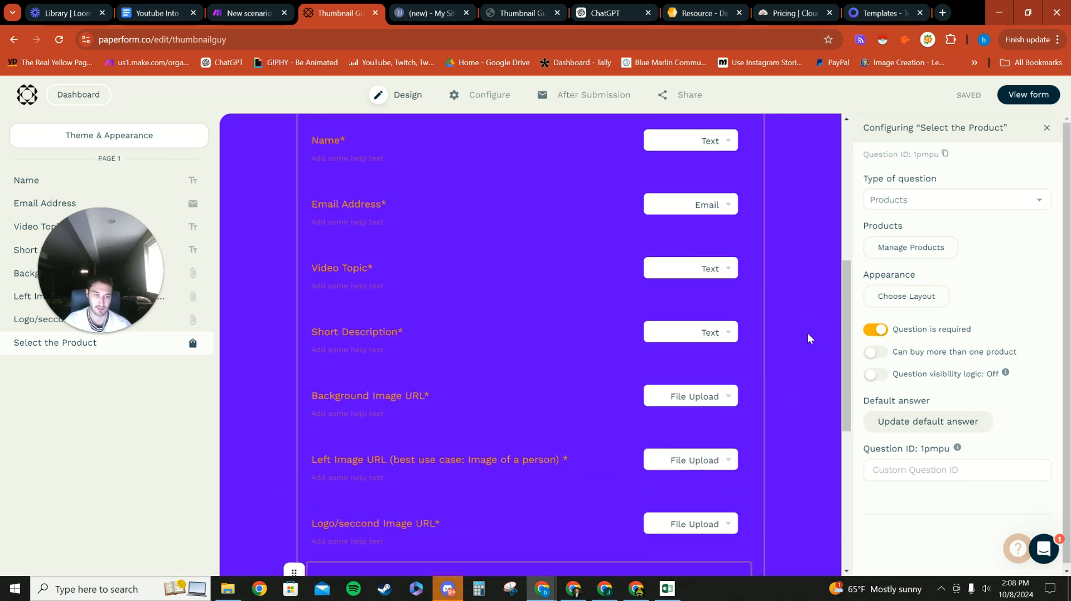
left_click(898, 251)
left_click_drag(110, 265, 172, 415)
left_click(484, 325)
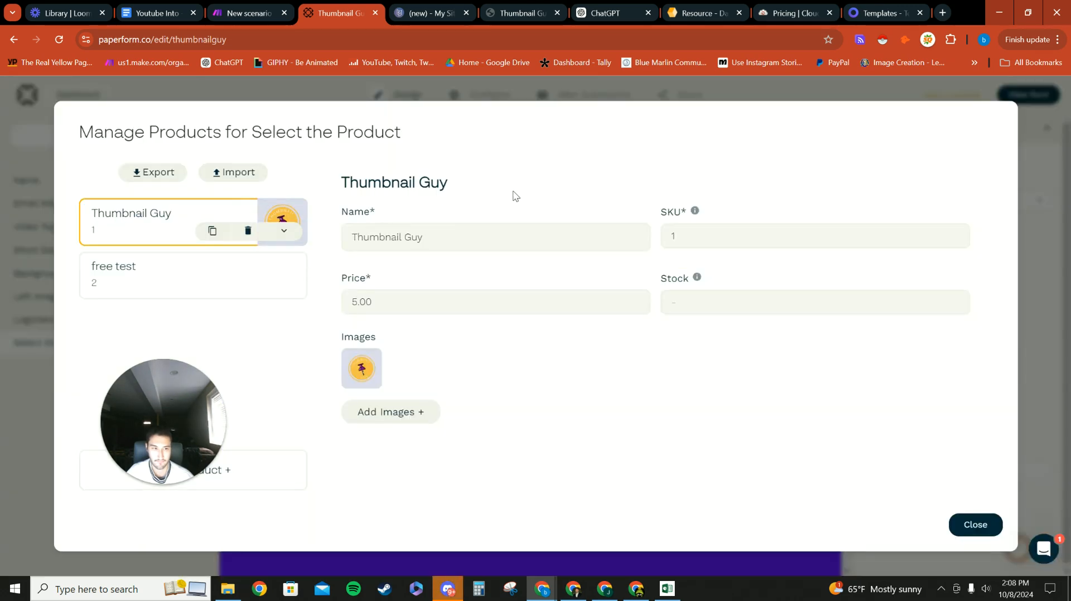
left_click(162, 284)
left_click(152, 241)
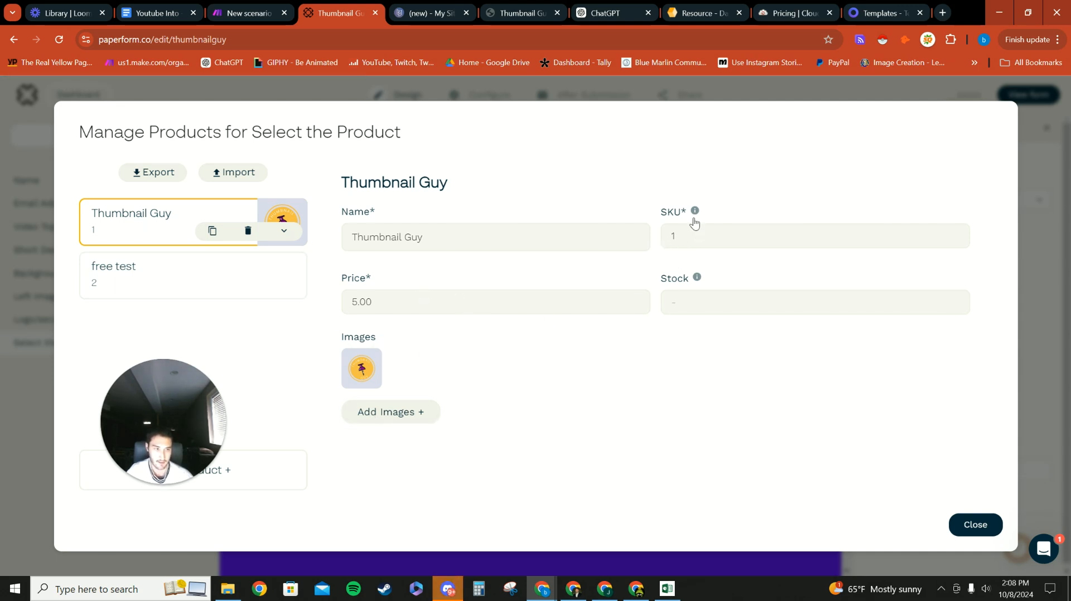
left_click(705, 305)
left_click(693, 363)
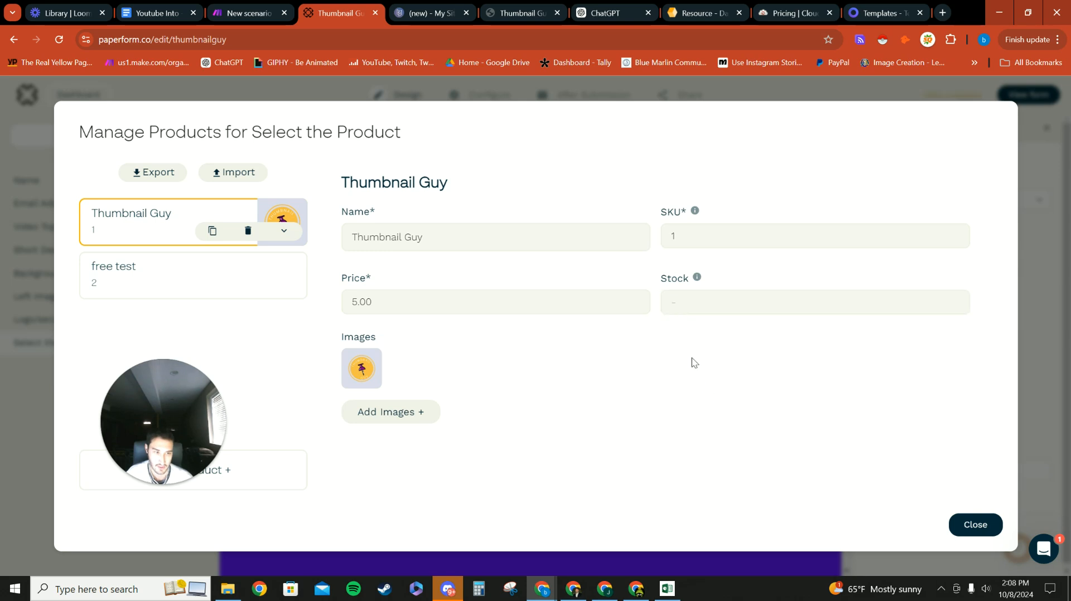
left_click(179, 296)
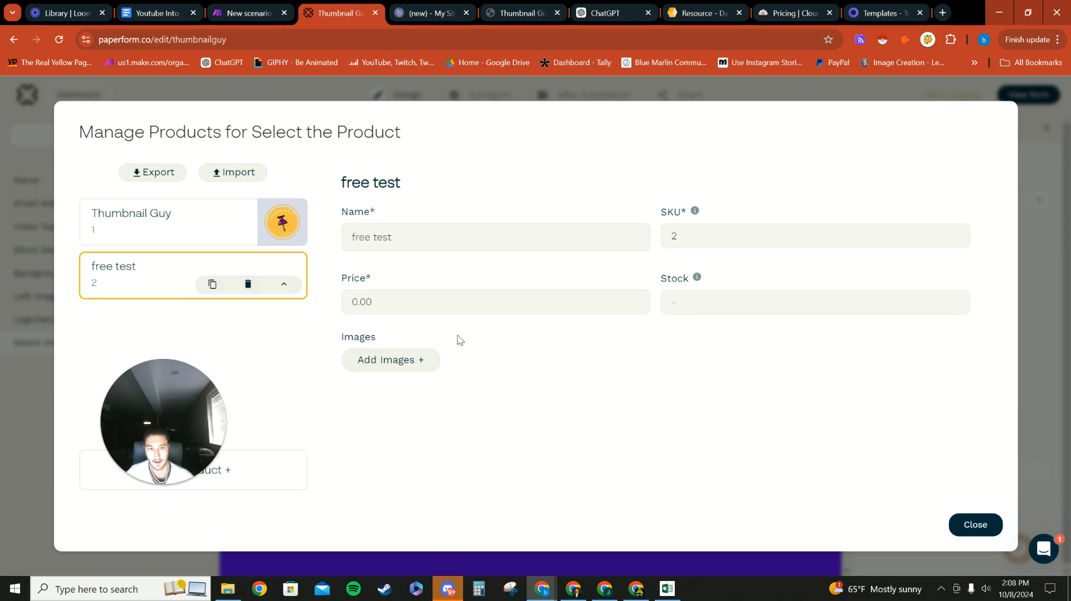
left_click(154, 237)
left_click(975, 524)
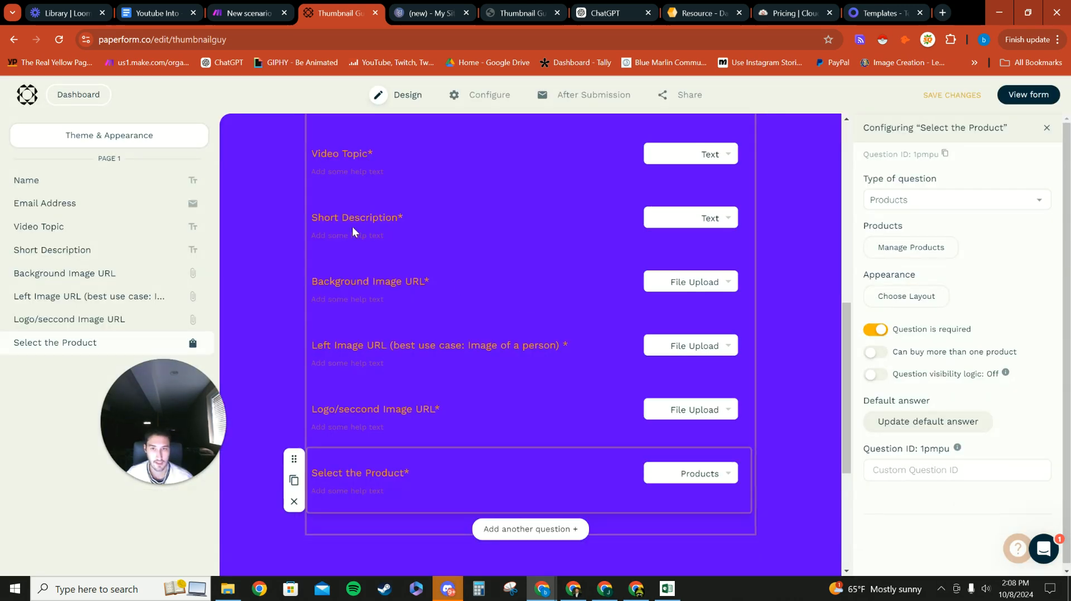
Step: Open the form's Theme & Appearance settings
left_click(162, 145)
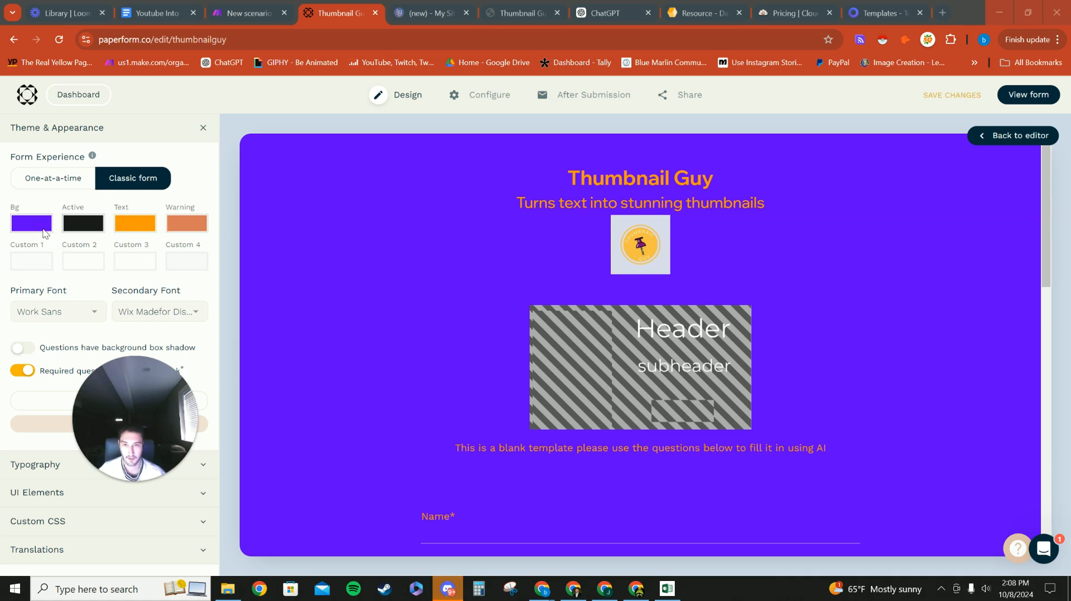
scroll(323, 286, "down", 10)
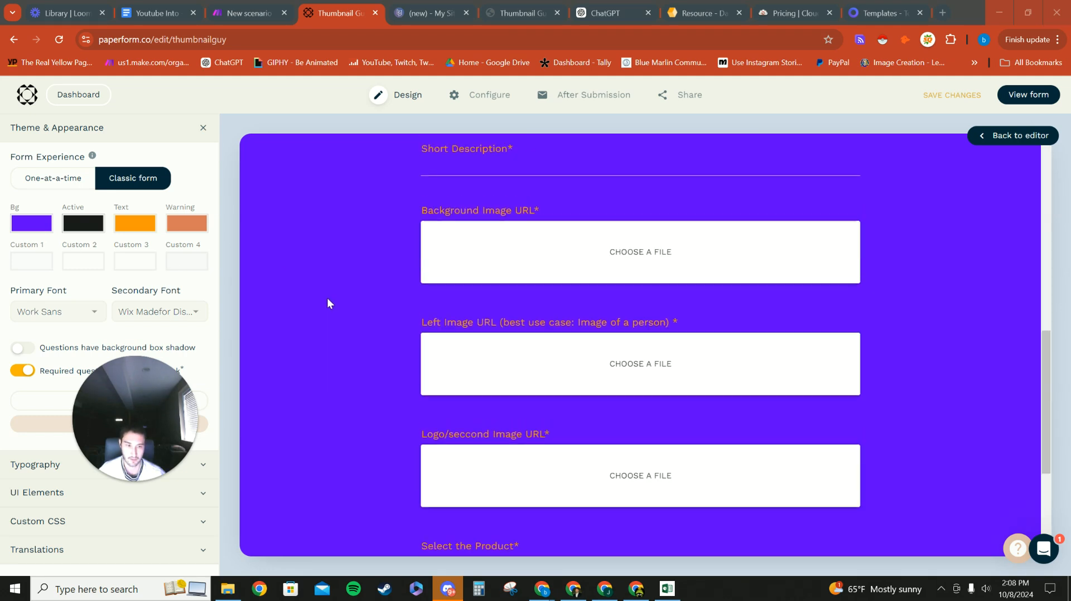
scroll(327, 303, "up", 7)
left_click_drag(159, 396, 333, 220)
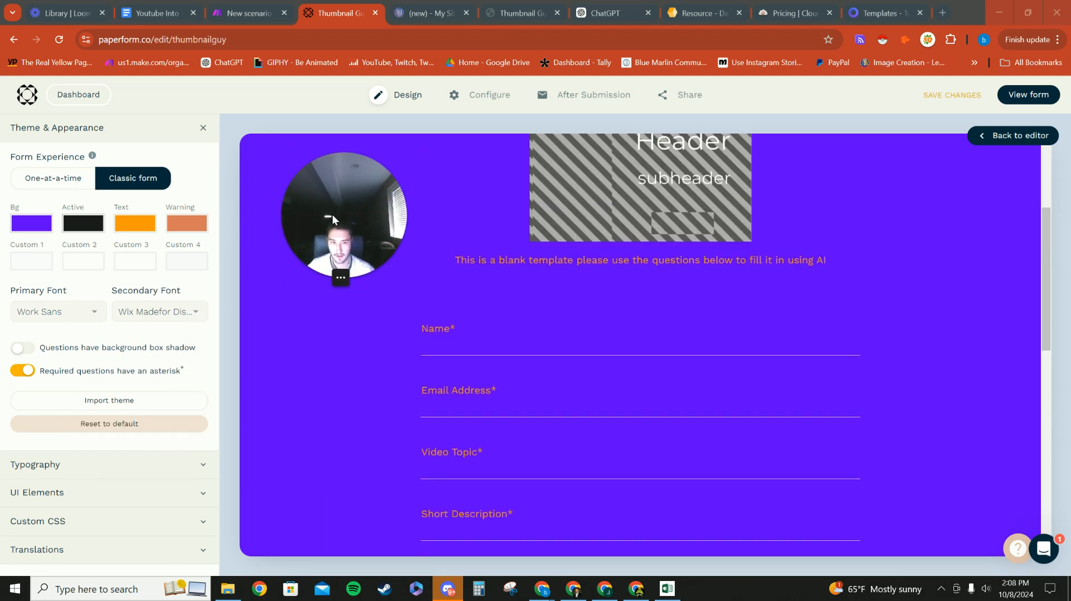
Step: Switch 'Questions have background box shadow' on, then back off
left_click(18, 352)
scroll(347, 339, "down", 3)
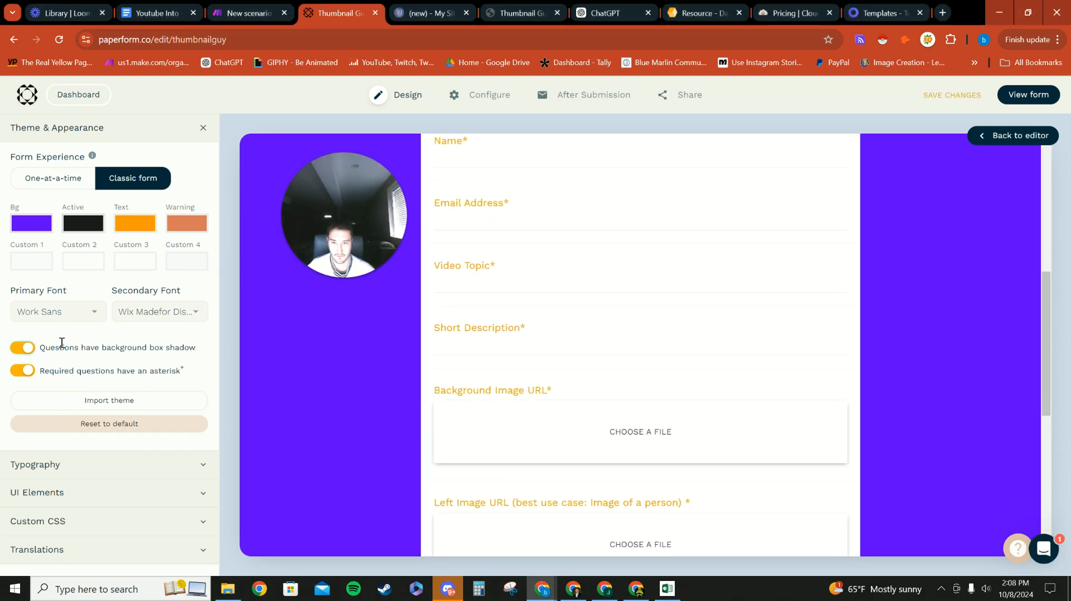
scroll(569, 293, "up", 4)
scroll(557, 447, "down", 4)
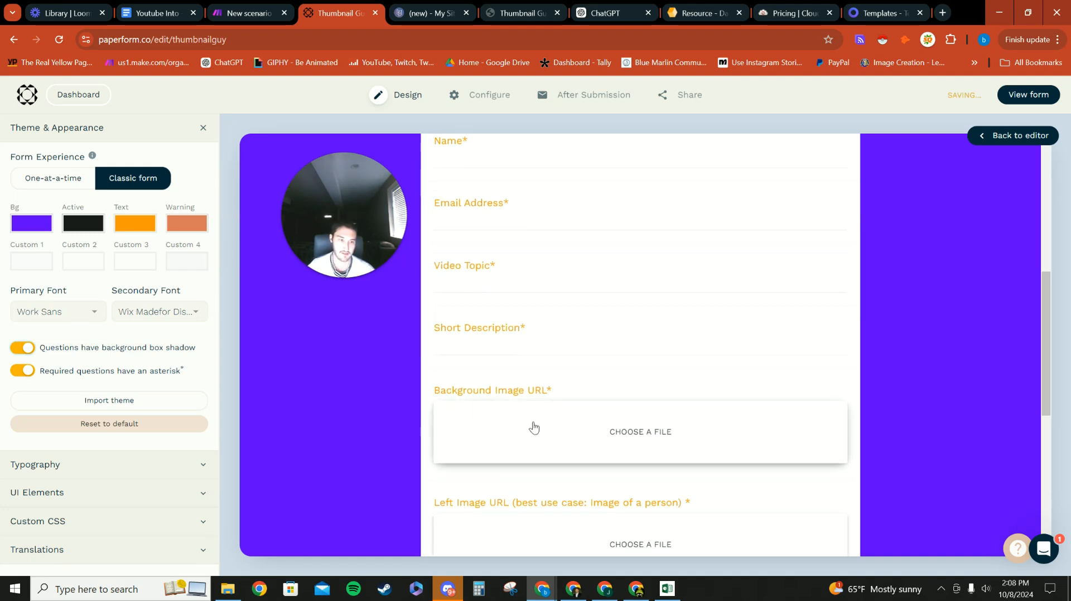
scroll(577, 458, "up", 2)
scroll(563, 385, "down", 8)
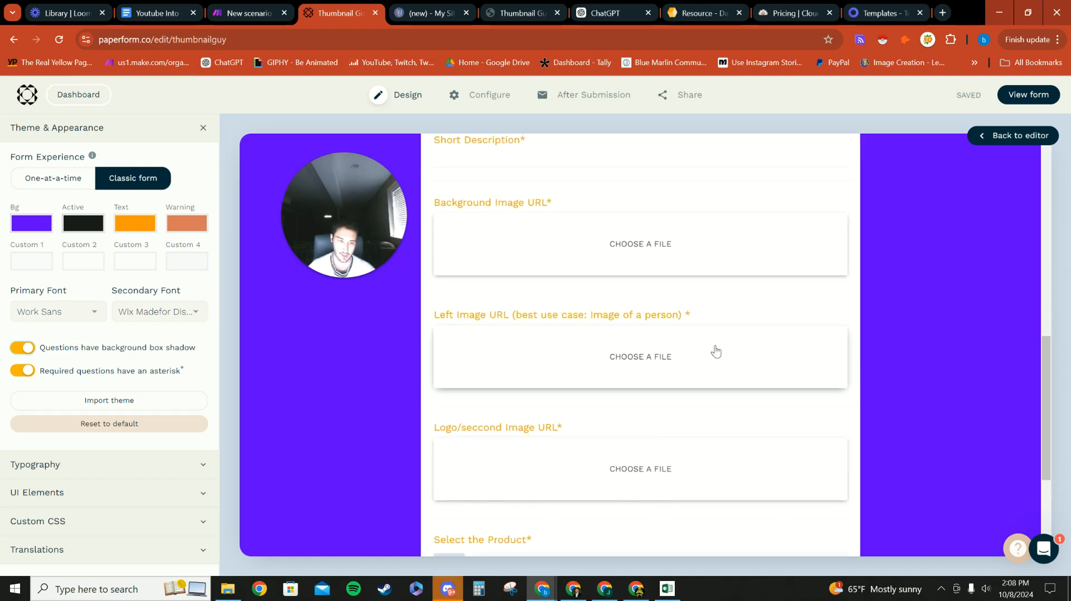
scroll(552, 409, "up", 10)
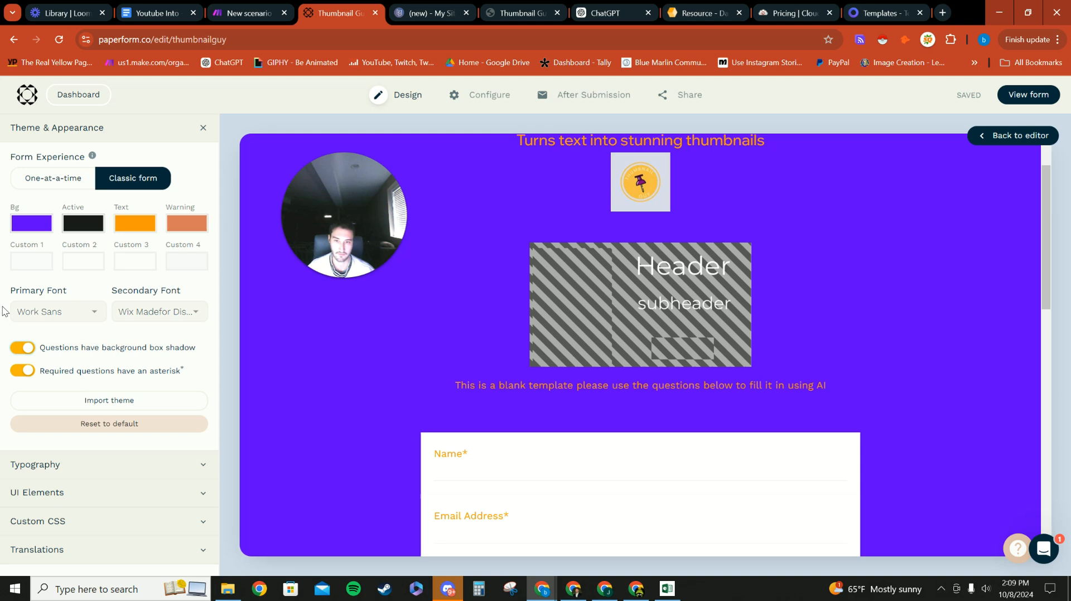
left_click(24, 348)
scroll(496, 409, "up", 2)
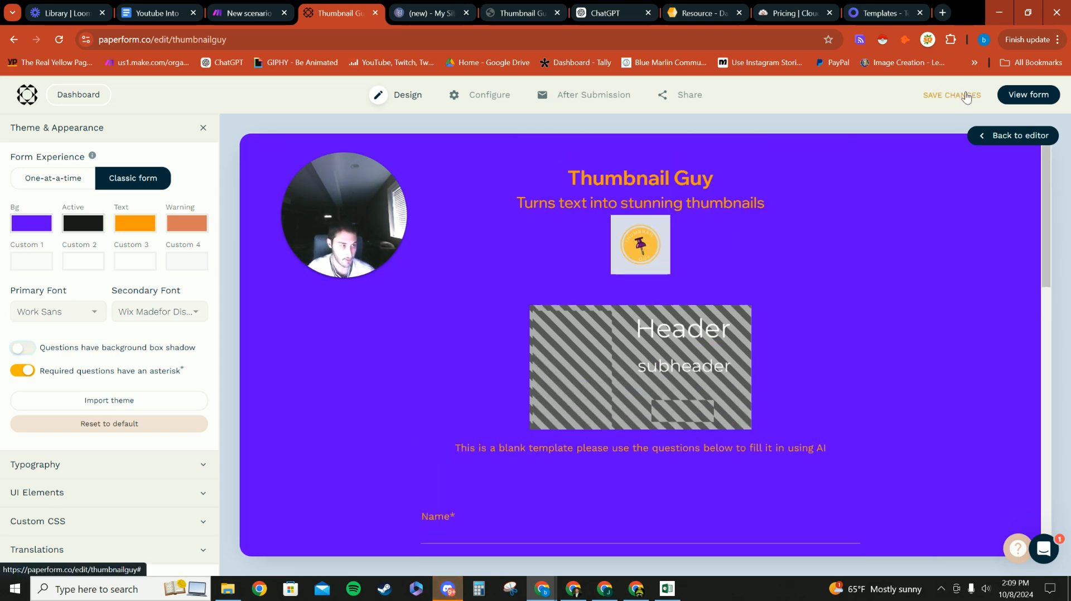
Step: Check After Submission's Success Pages & Redirects, then go to the Share page with the thumbnailguy.paperform.co link
mouse_move(491, 96)
left_click(580, 95)
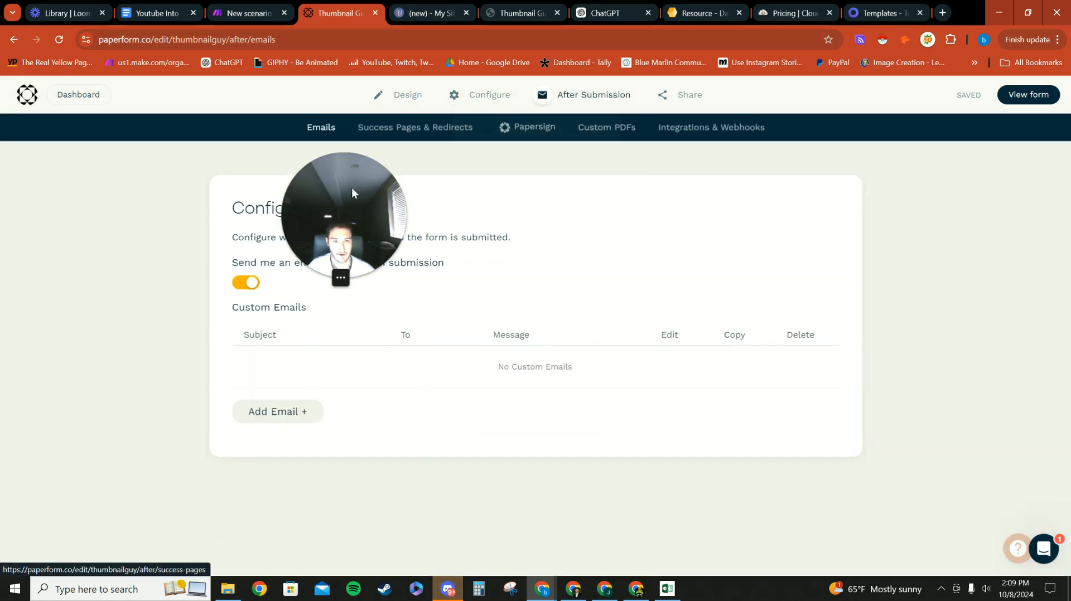
left_click(460, 137)
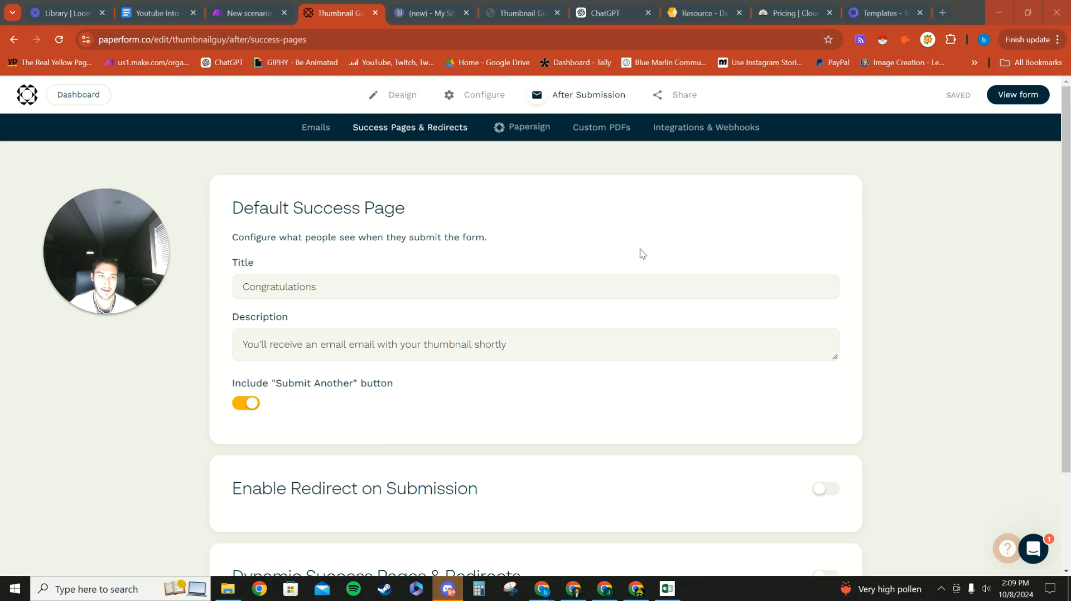
left_click(681, 95)
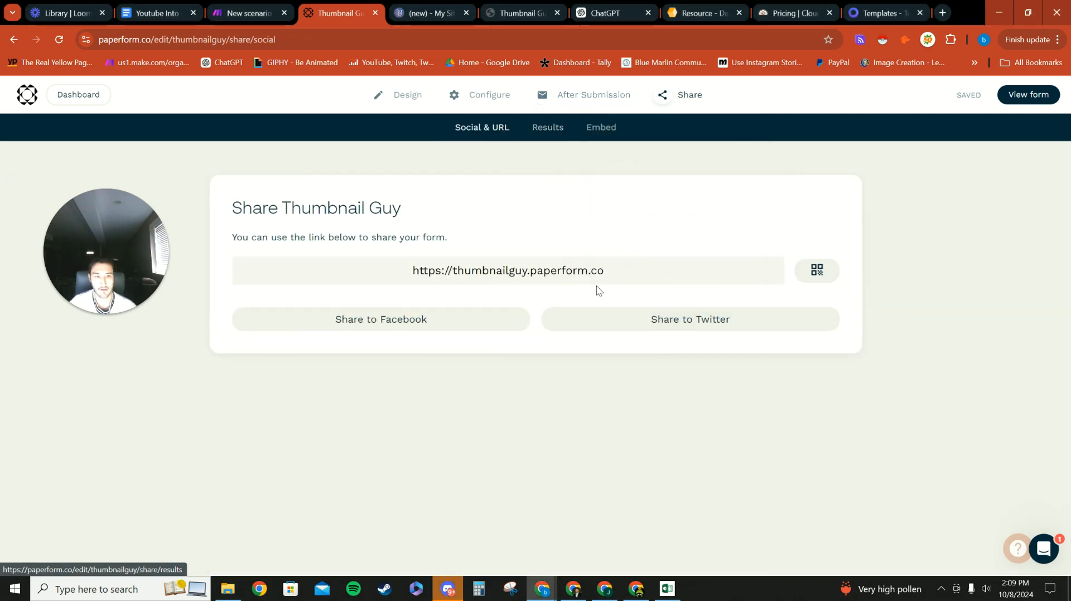
Step: Show the form's Embed codes under Share and copy the Inline embed snippet
mouse_move(676, 97)
left_click(664, 272)
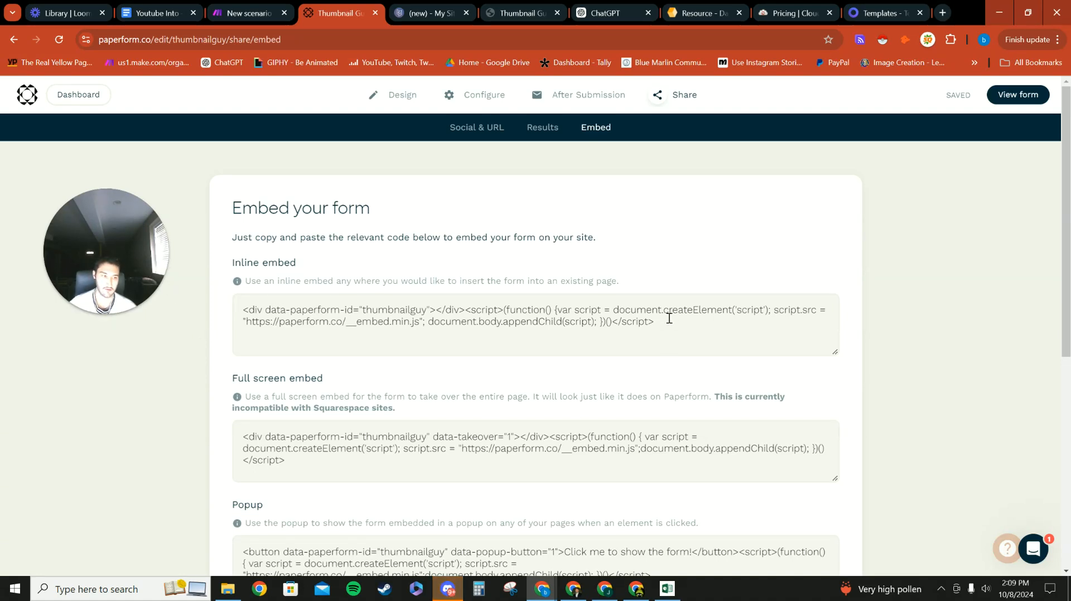
left_click_drag(674, 325, 238, 308)
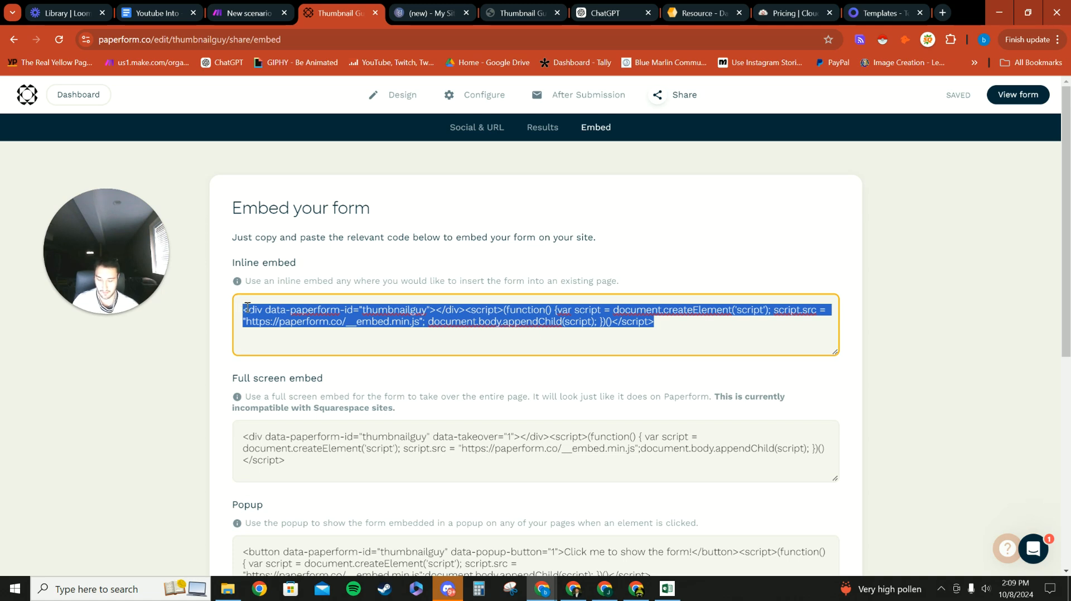
left_click(681, 255)
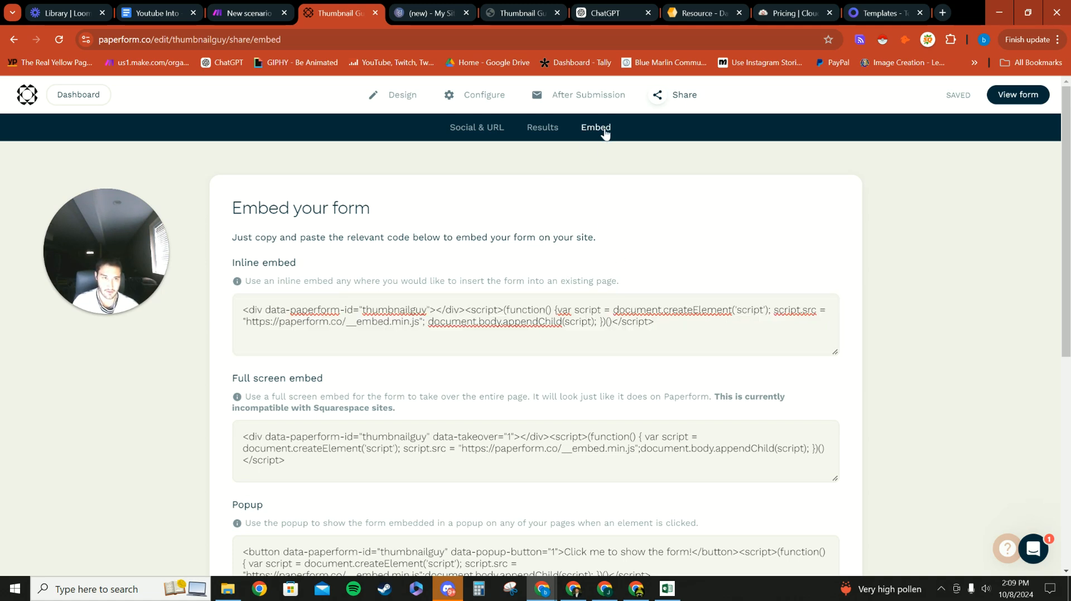
left_click_drag(237, 262, 342, 267)
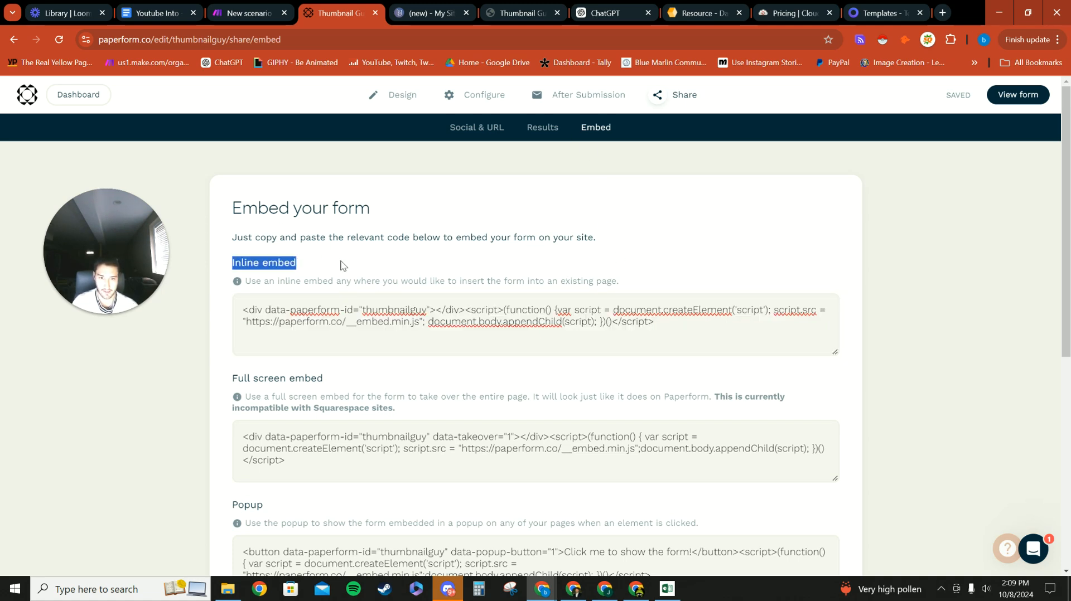
left_click(342, 267)
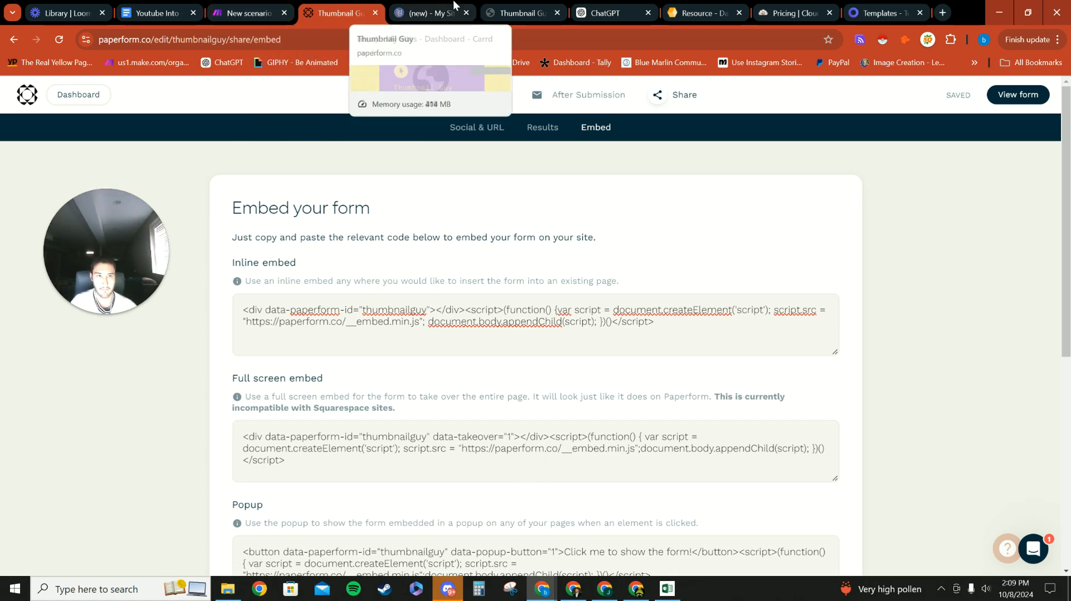
left_click(427, 13)
Step: Relabel the empty Carrd embed block from Untitled to 'Thumbnail Guy'
left_click(365, 446)
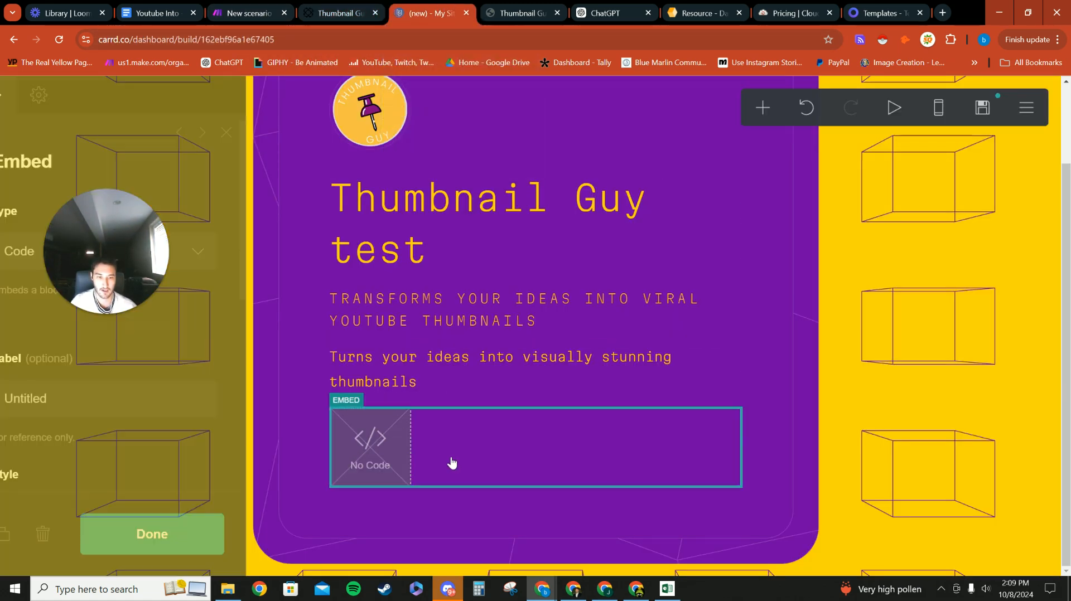
left_click_drag(141, 268, 789, 278)
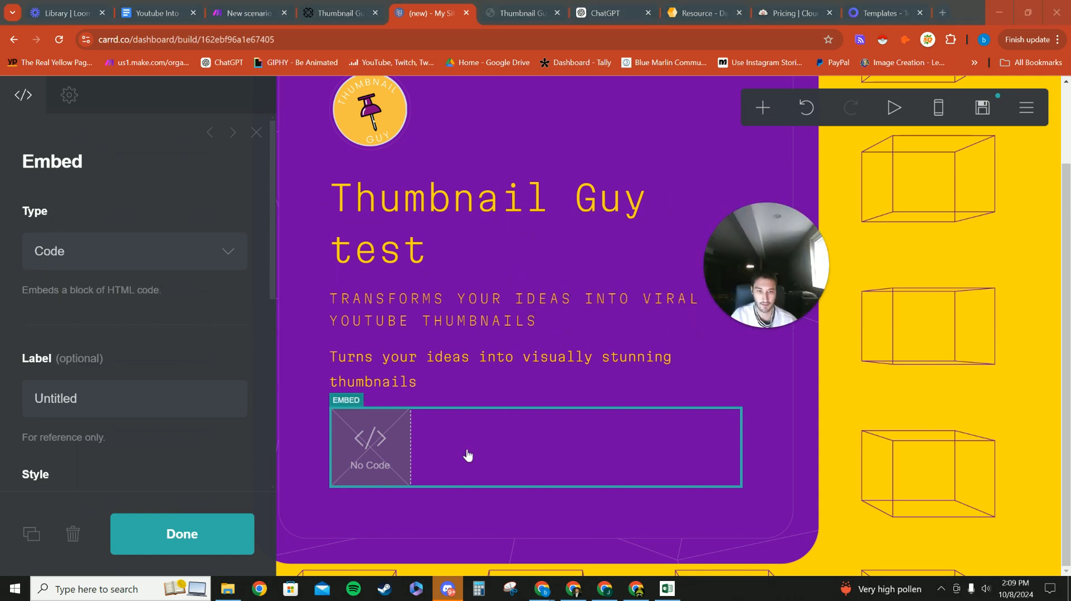
scroll(171, 398, "down", 2)
double_click(56, 273)
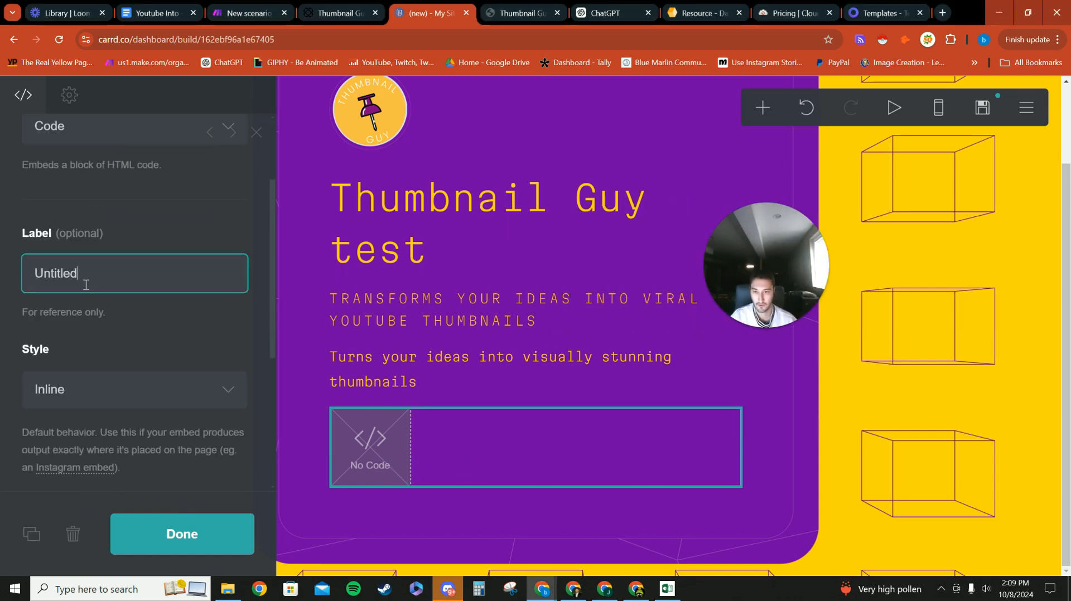
key("BackSpace")
type("Thum")
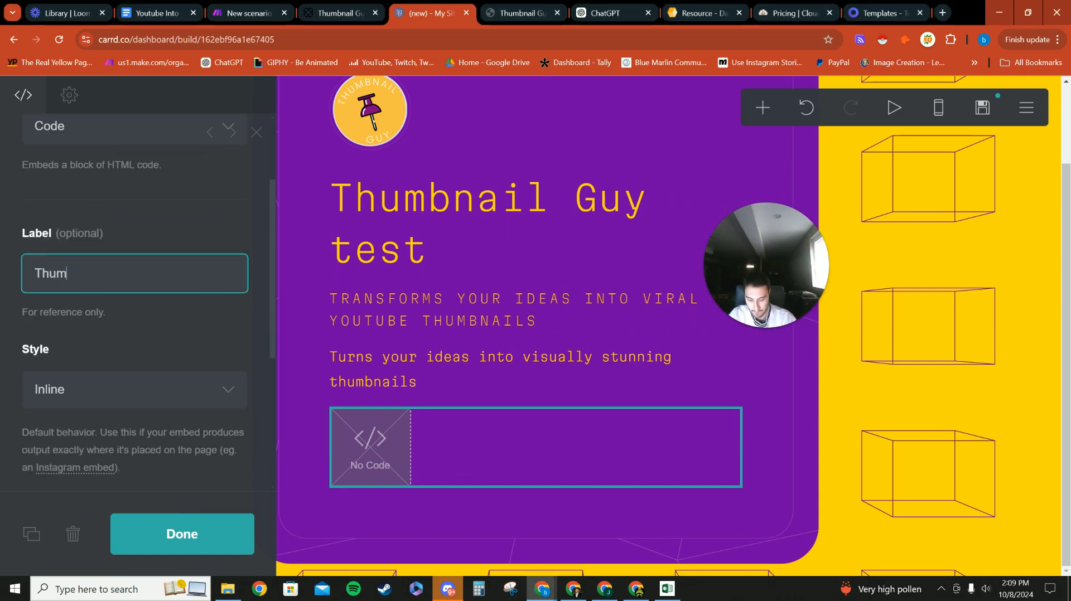
type("bnail")
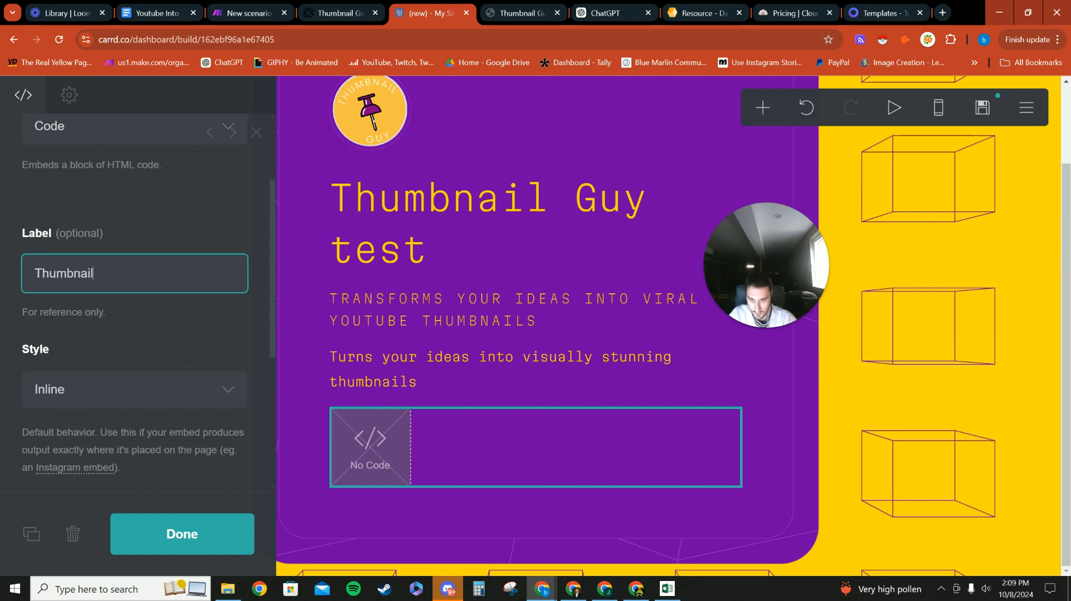
type(" Guy")
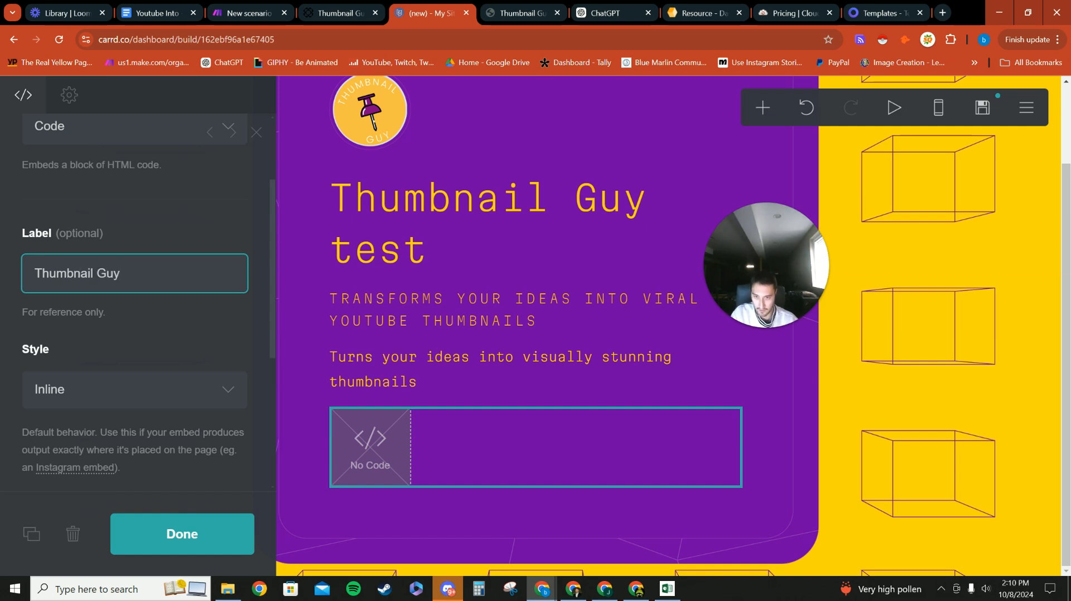
Step: Paste the Paperform inline embed code into the block's Code field and open the Publish settings
scroll(231, 367, "down", 1)
scroll(100, 284, "down", 3)
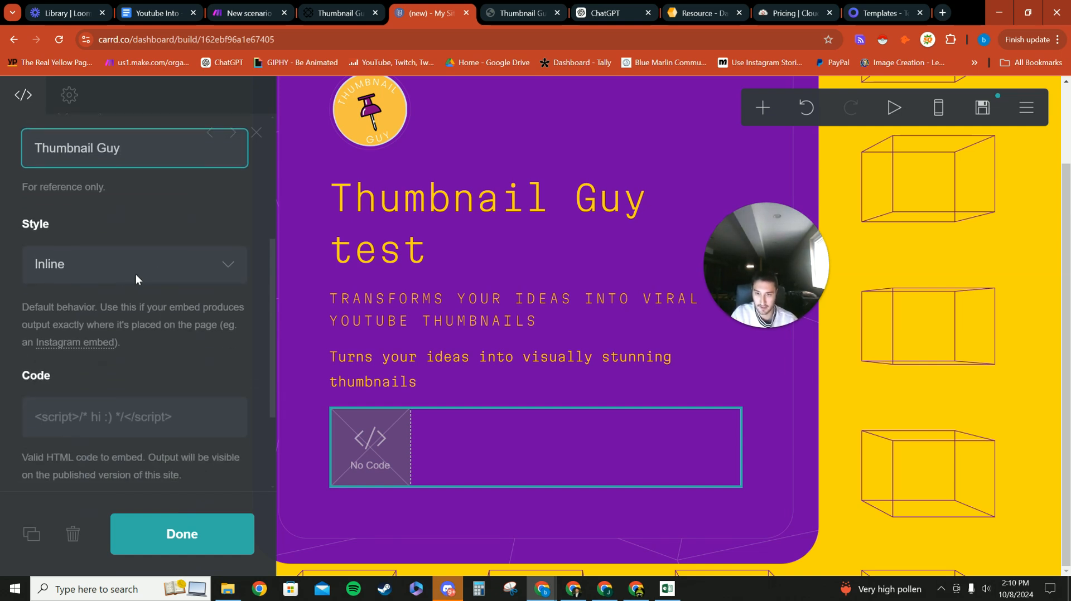
left_click(107, 298)
type("<div data-paperform-id=\"thumbnailguy\"></div><script>(function() {var script = document.createElement('script'); script.src = \"https://paperform.co/__embed.min.js\"; document.body.appendChild(script); })()</script>")
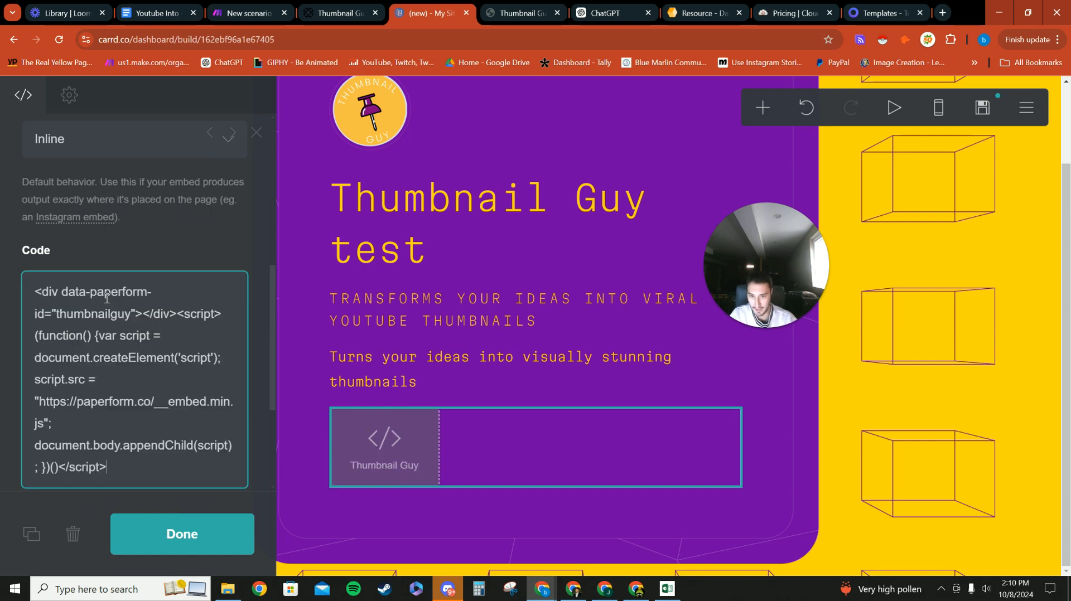
left_click(202, 533)
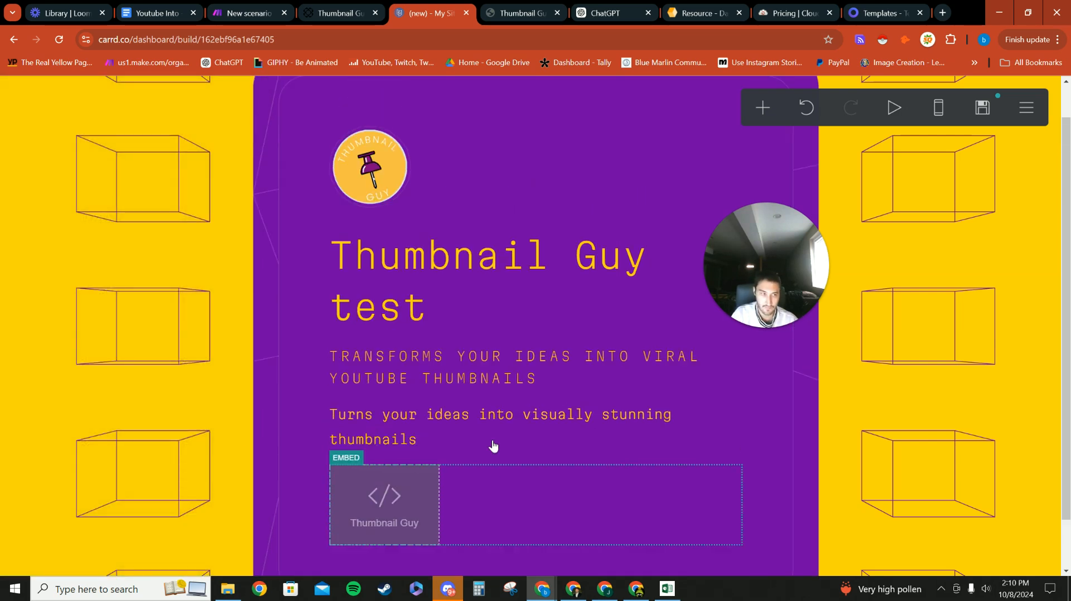
left_click(982, 107)
left_click(112, 262)
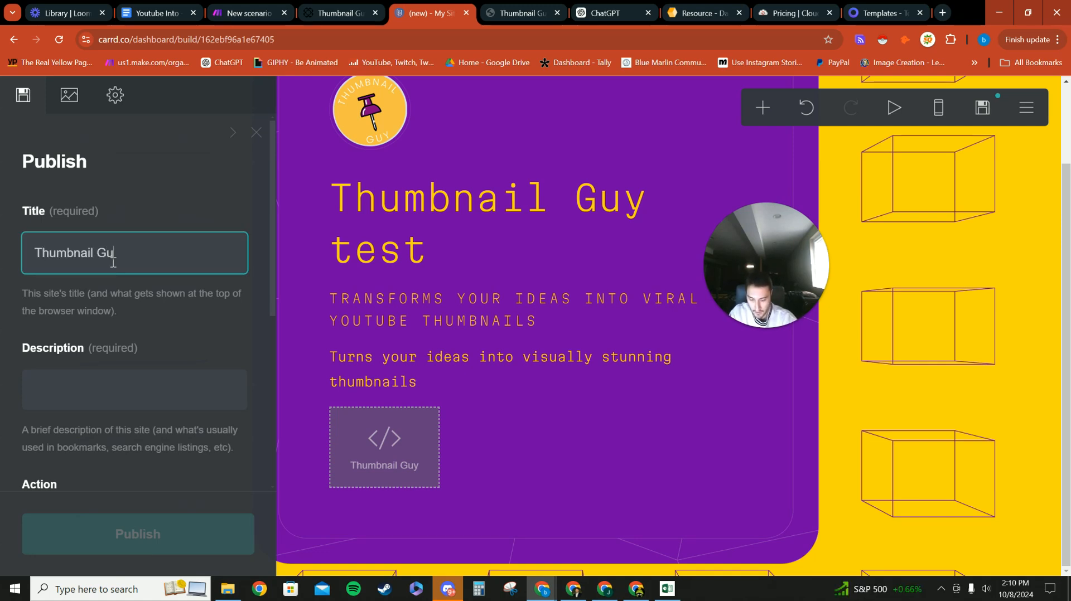
Step: Type the site description 'Turns your ideas into viral youtub thumbnails', fixing typing slips
left_click(104, 396)
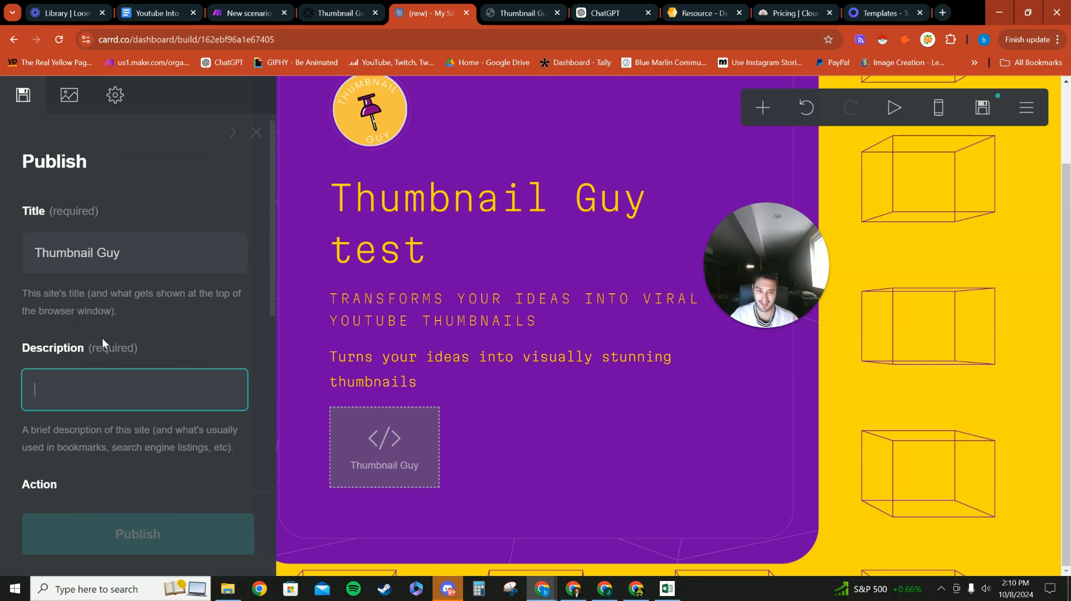
type("Tran")
key("BackSpace")
key("BackSpace")
key("BackSpace")
key("BackSpace")
type("Turns youtube")
key("BackSpace")
key("BackSpace")
key("BackSpace")
key("BackSpace")
key("BackSpace")
key("BackSpace")
key("BackSpace")
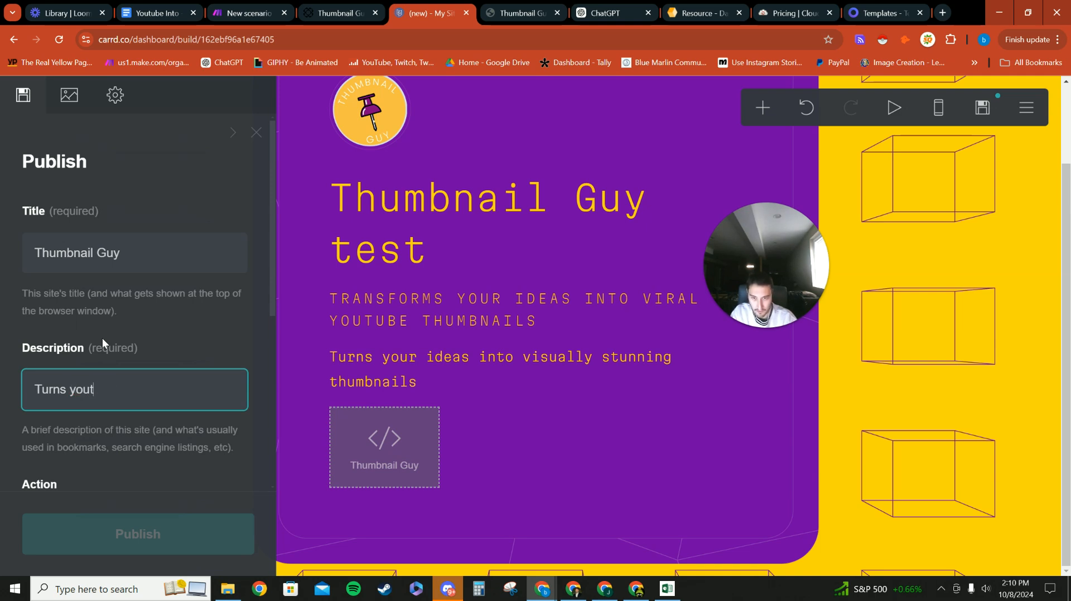
type("ideas into")
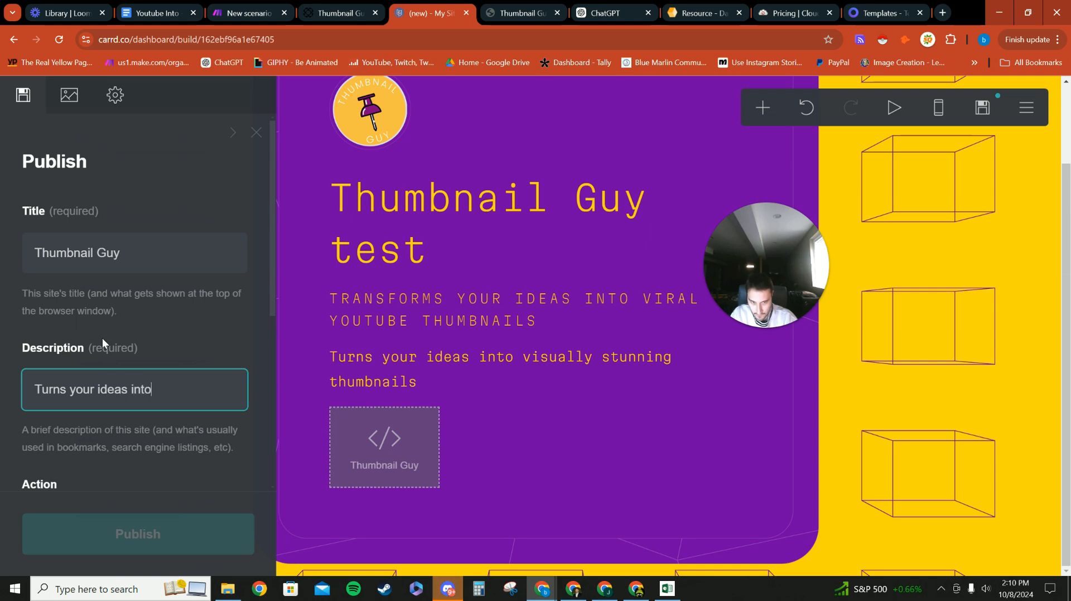
type(" viral youtub th")
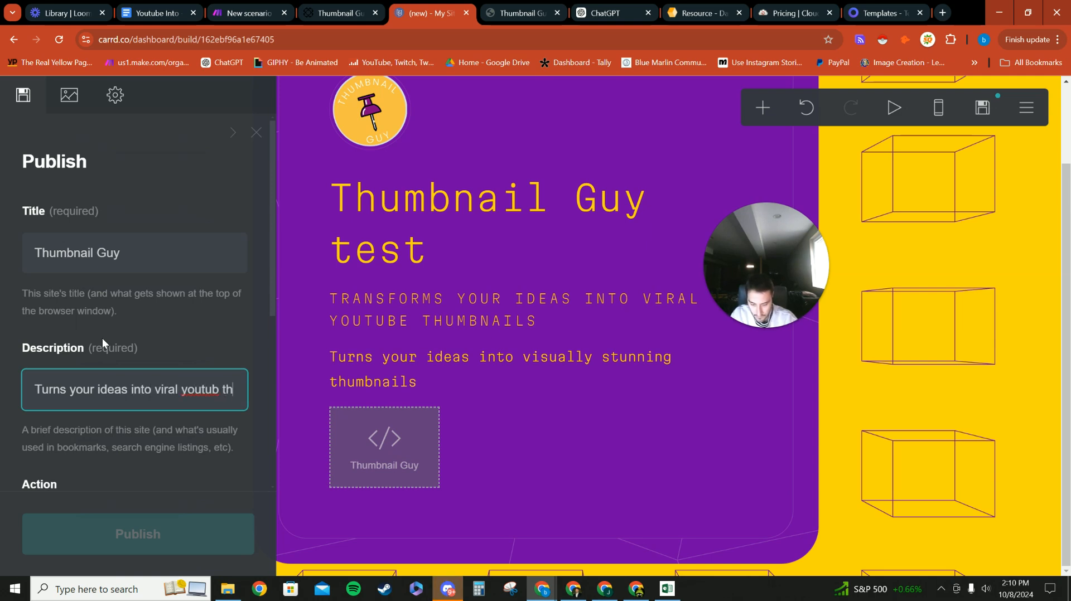
type("umnail")
key("BackSpace")
key("BackSpace")
key("BackSpace")
key("BackSpace")
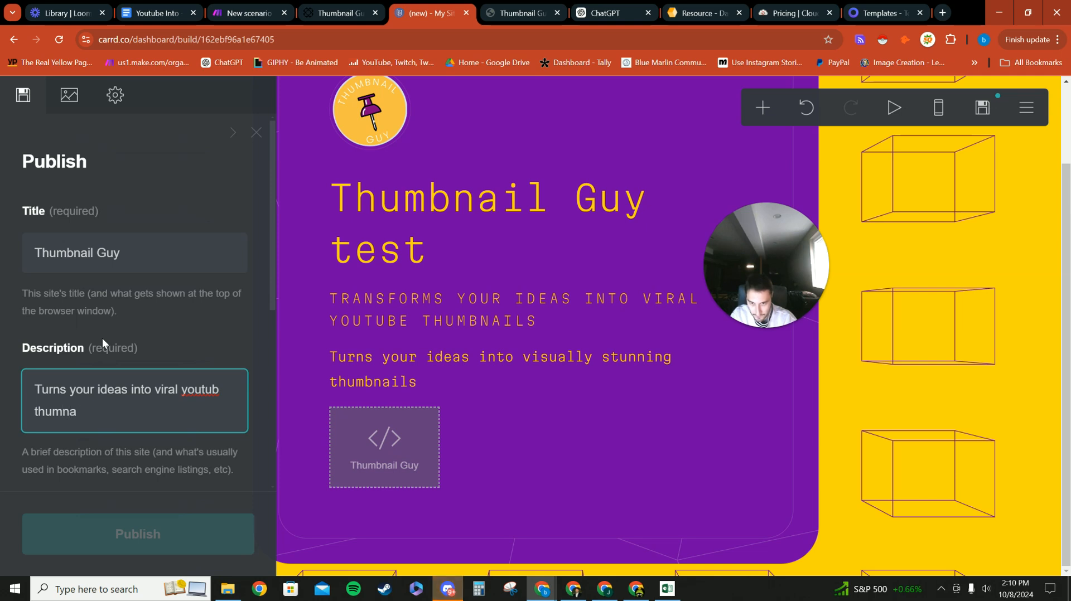
type("bnails")
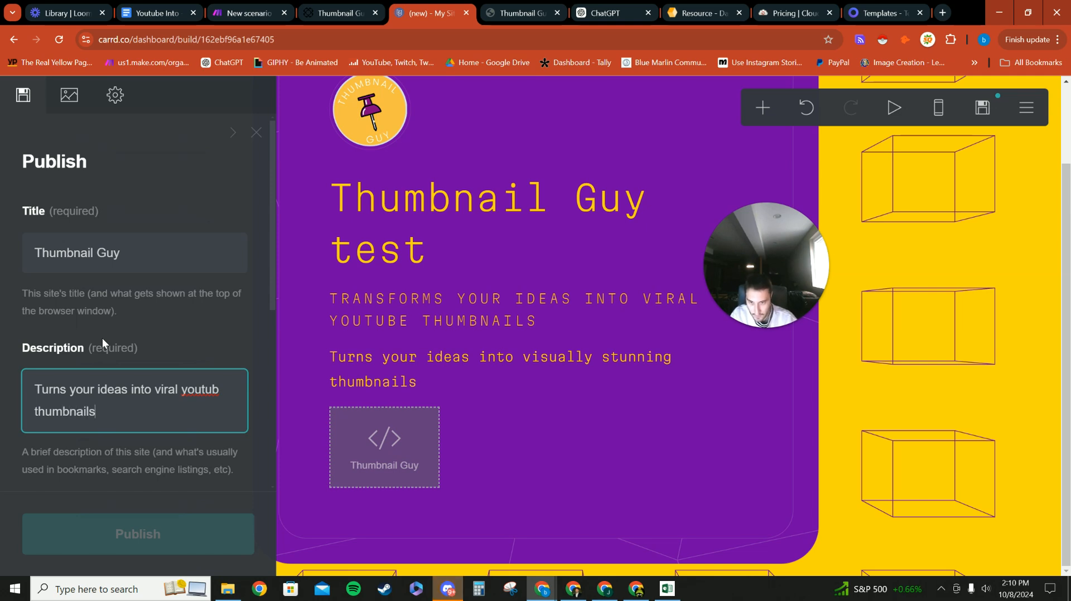
Step: Correct 'youtub' to 'YouTube' via the spelling suggestion and move to the subdomain name field
right_click(221, 397)
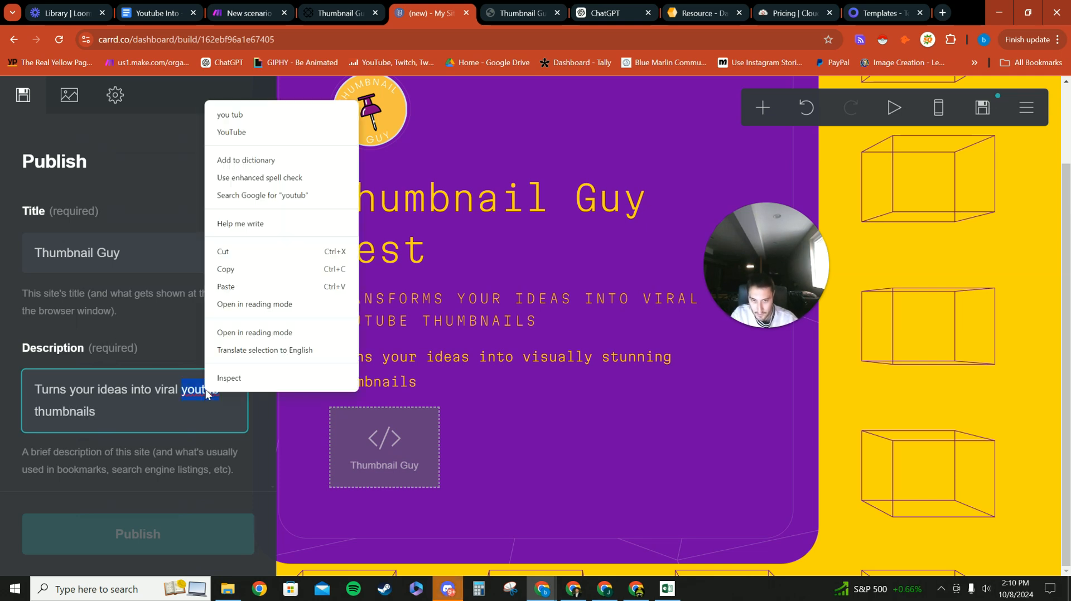
left_click(254, 139)
scroll(123, 411, "down", 4)
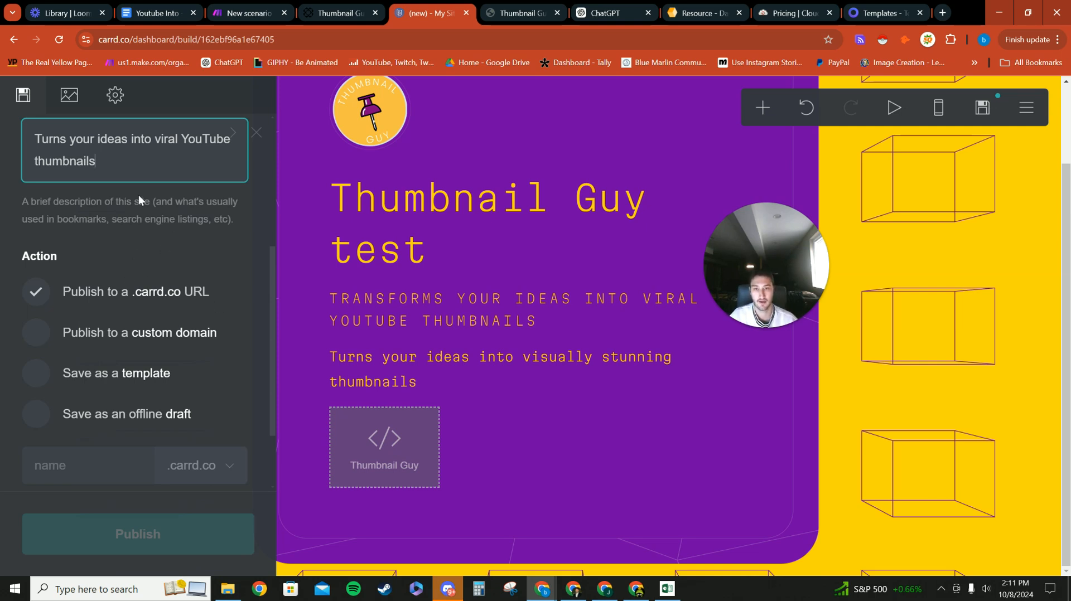
left_click(112, 475)
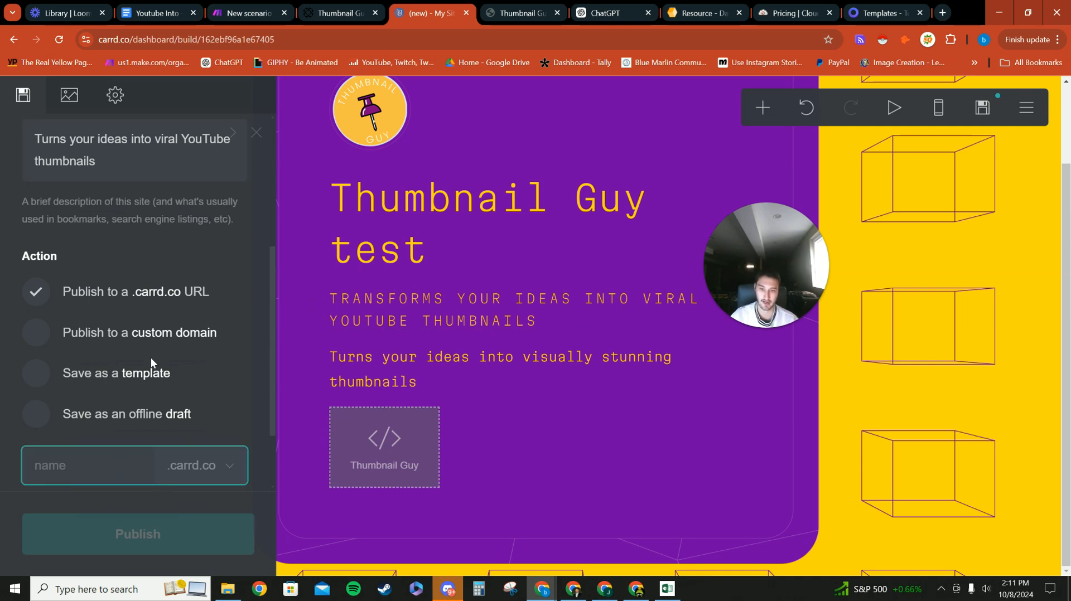
Step: Change the subdomain to the available thumbnailguytest.carrd.co and publish the site
scroll(154, 332, "down", 1)
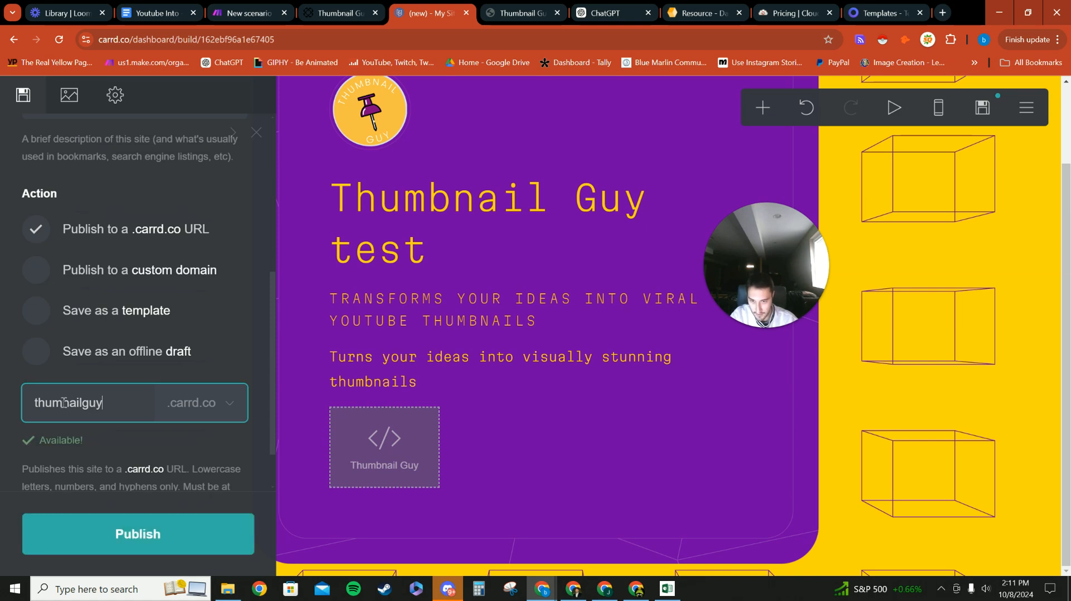
type("b")
left_click(119, 406)
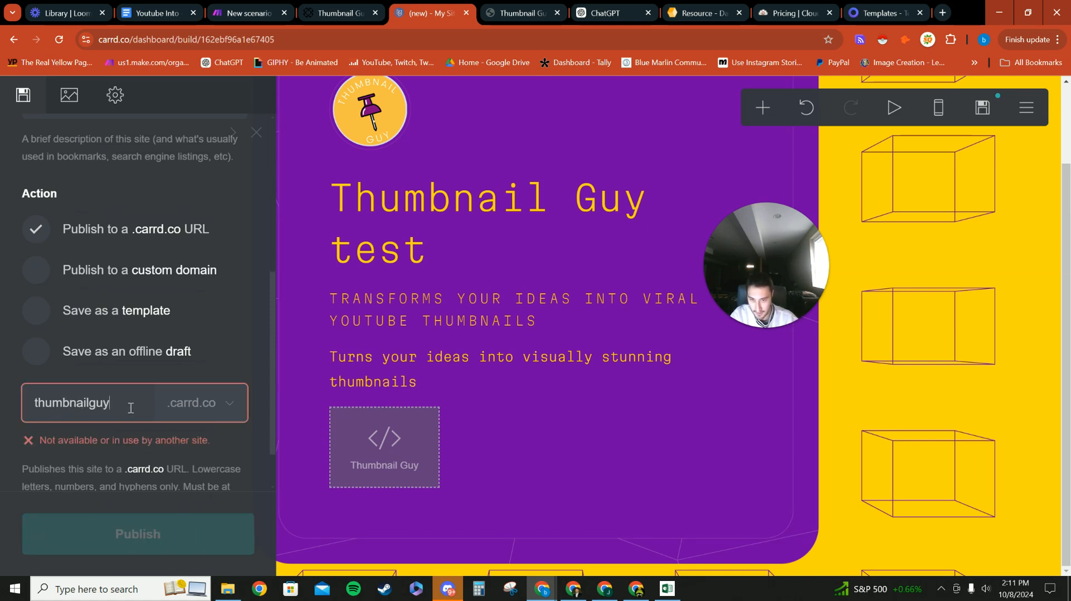
type("test")
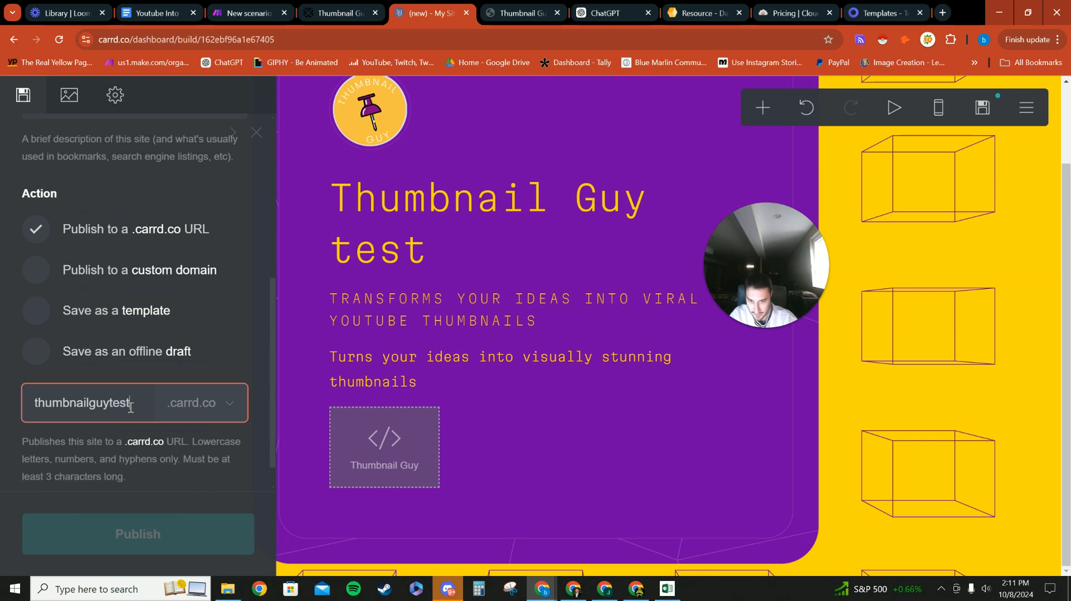
scroll(143, 467, "down", 1)
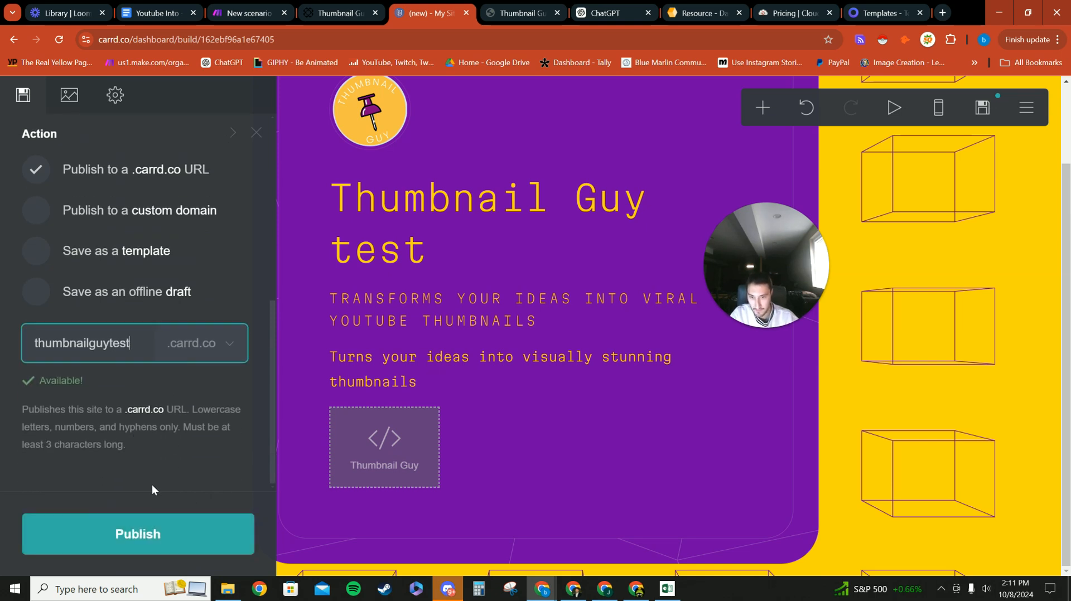
left_click(138, 531)
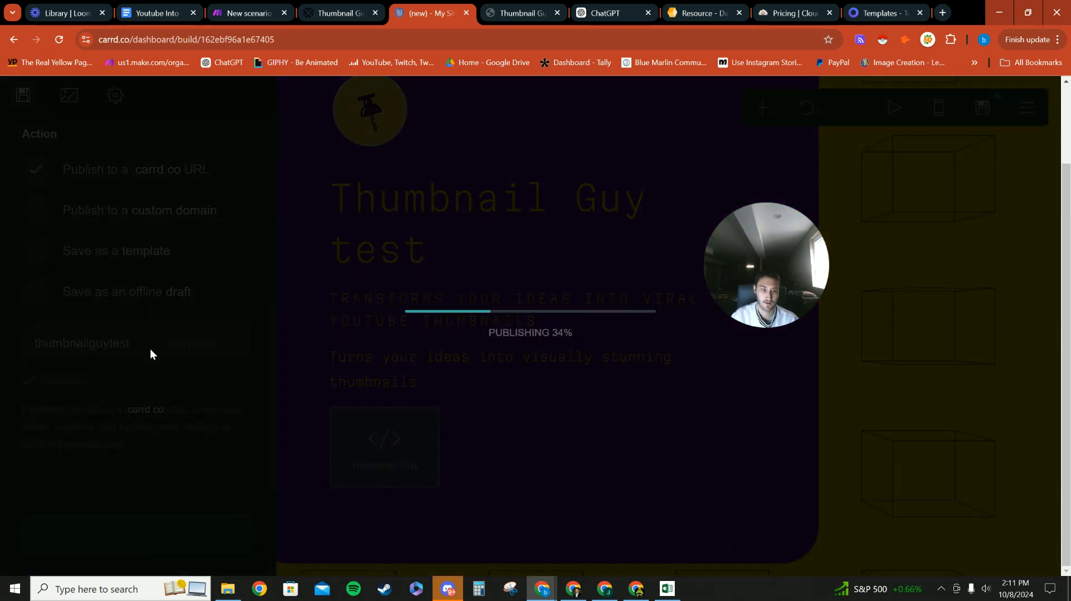
left_click(585, 385)
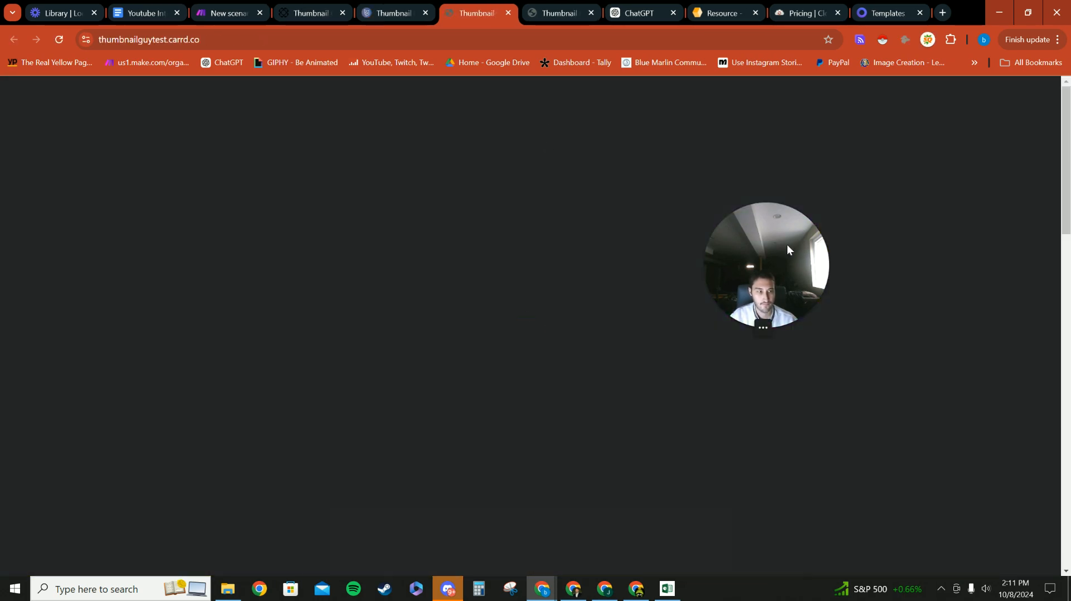
scroll(498, 254, "down", 5)
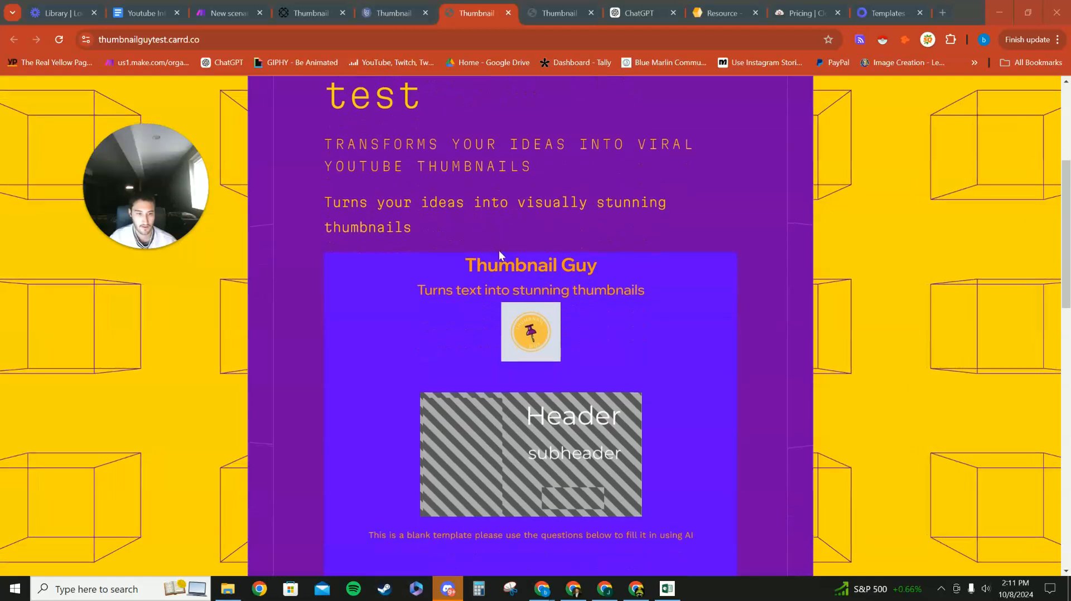
scroll(467, 258, "down", 5)
scroll(451, 256, "up", 6)
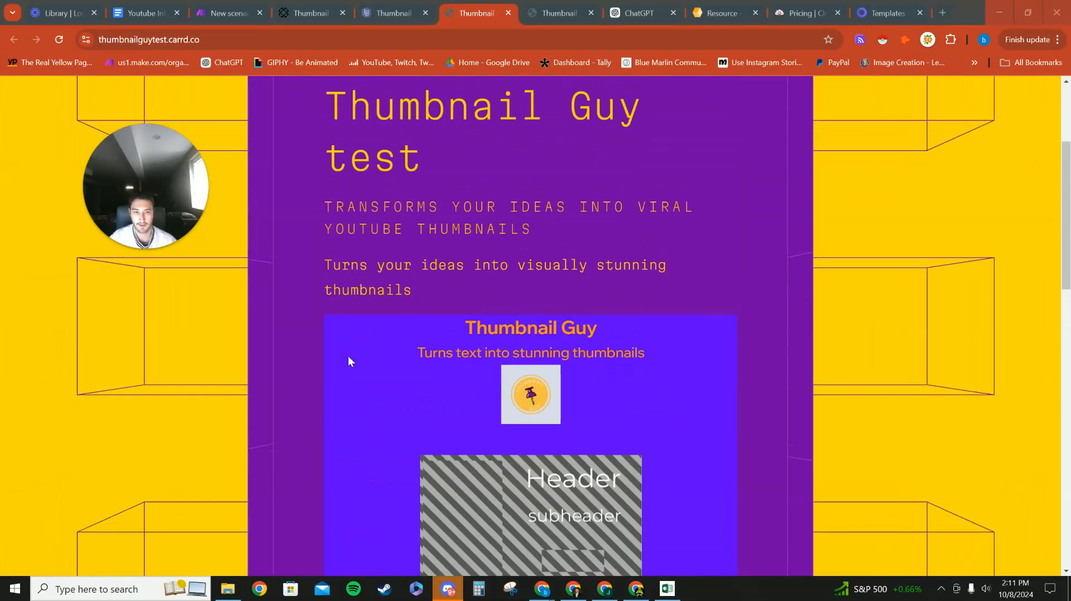
scroll(334, 313, "up", 1)
scroll(304, 287, "down", 8)
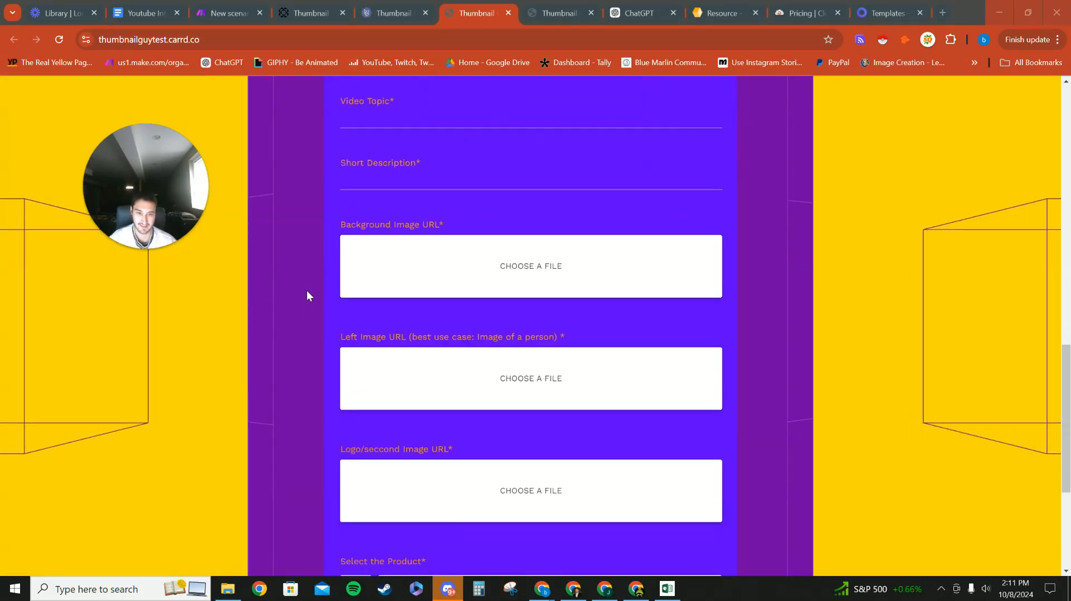
scroll(305, 301, "down", 4)
scroll(268, 373, "up", 10)
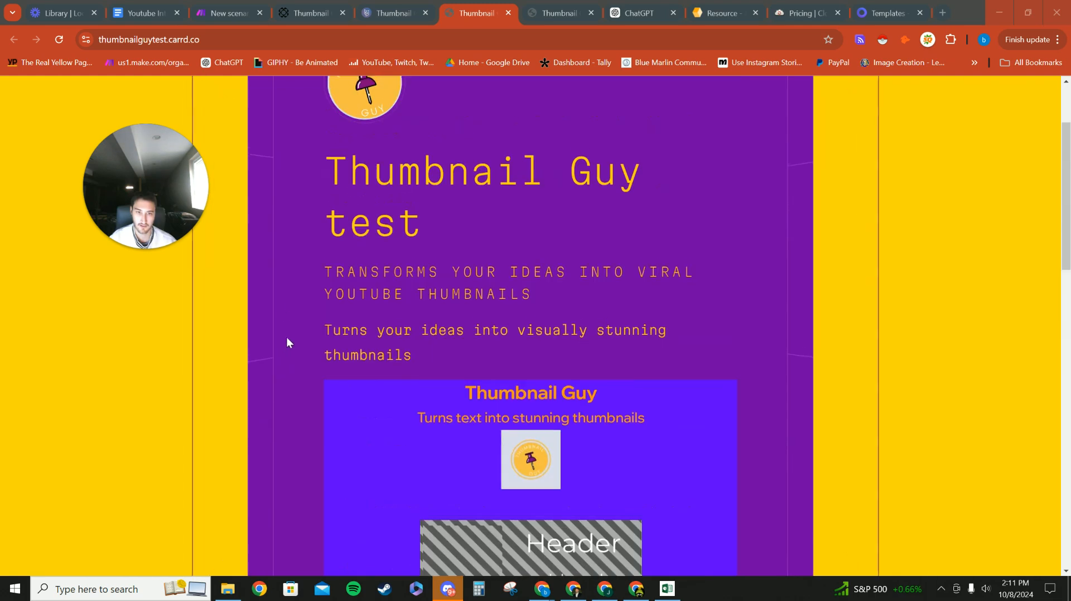
scroll(296, 312, "up", 2)
scroll(345, 328, "down", 4)
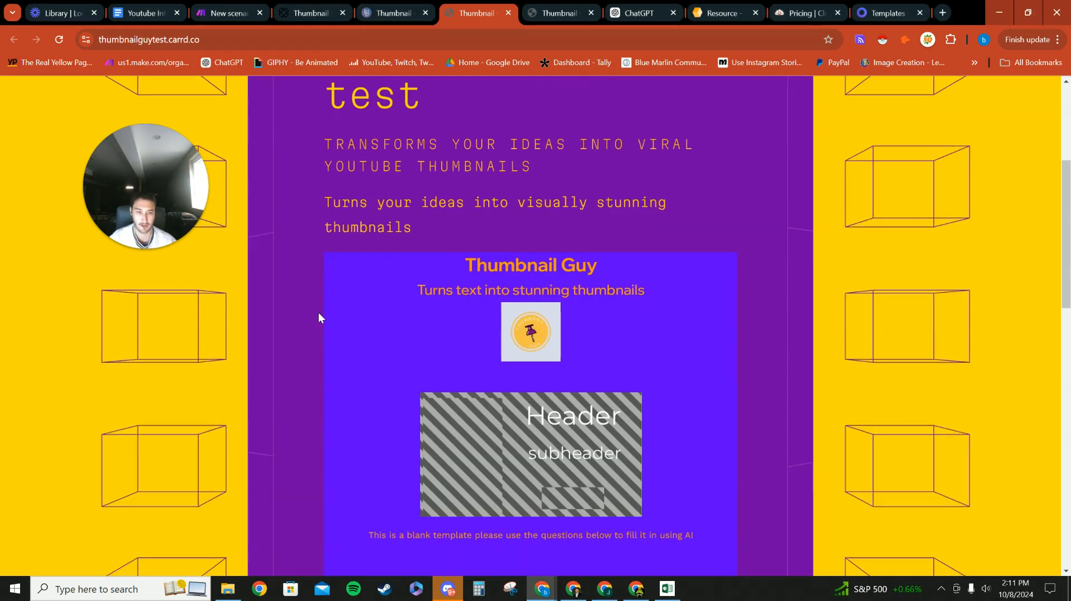
scroll(323, 333, "up", 5)
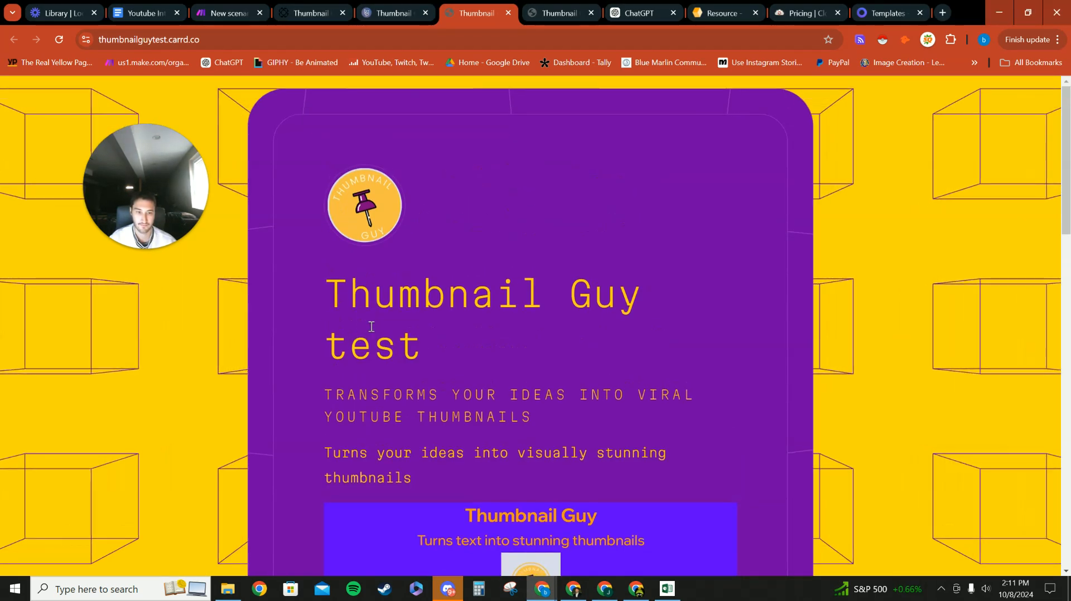
scroll(279, 363, "down", 8)
scroll(334, 340, "up", 6)
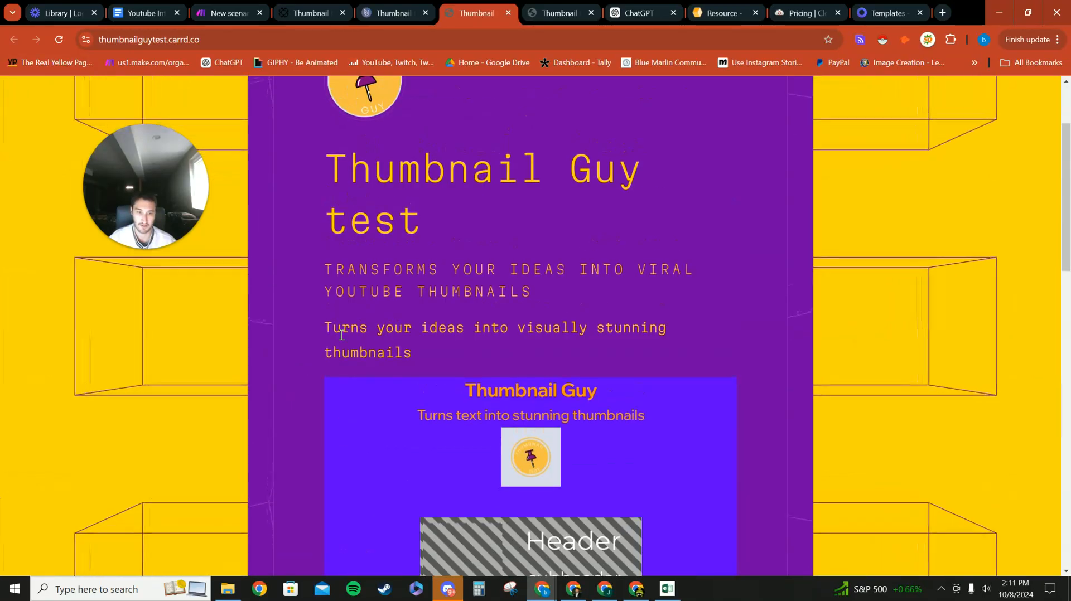
scroll(341, 334, "up", 2)
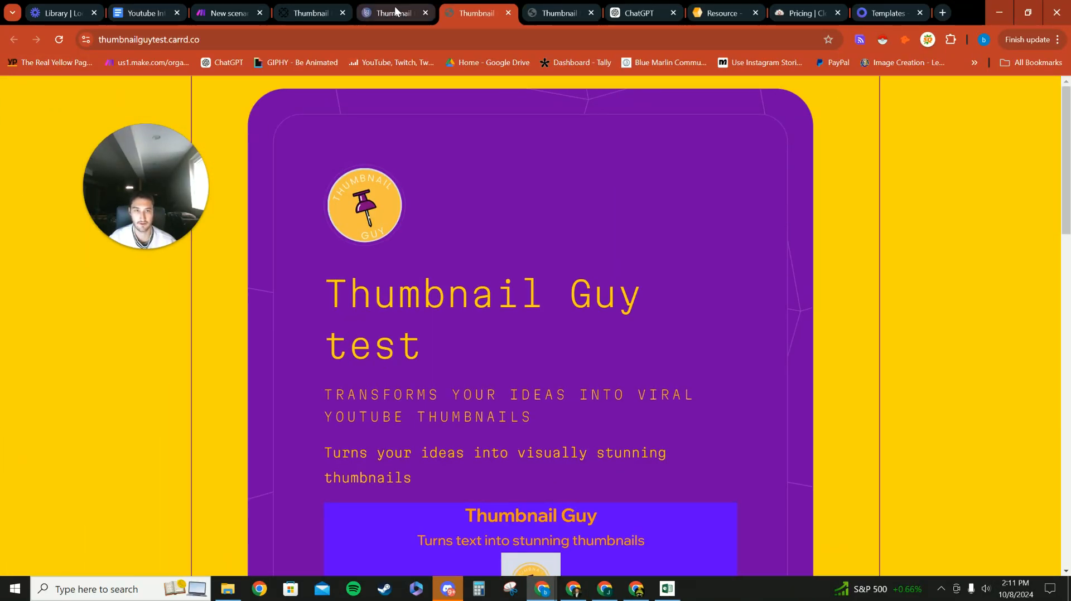
scroll(457, 223, "down", 12)
scroll(420, 201, "up", 3)
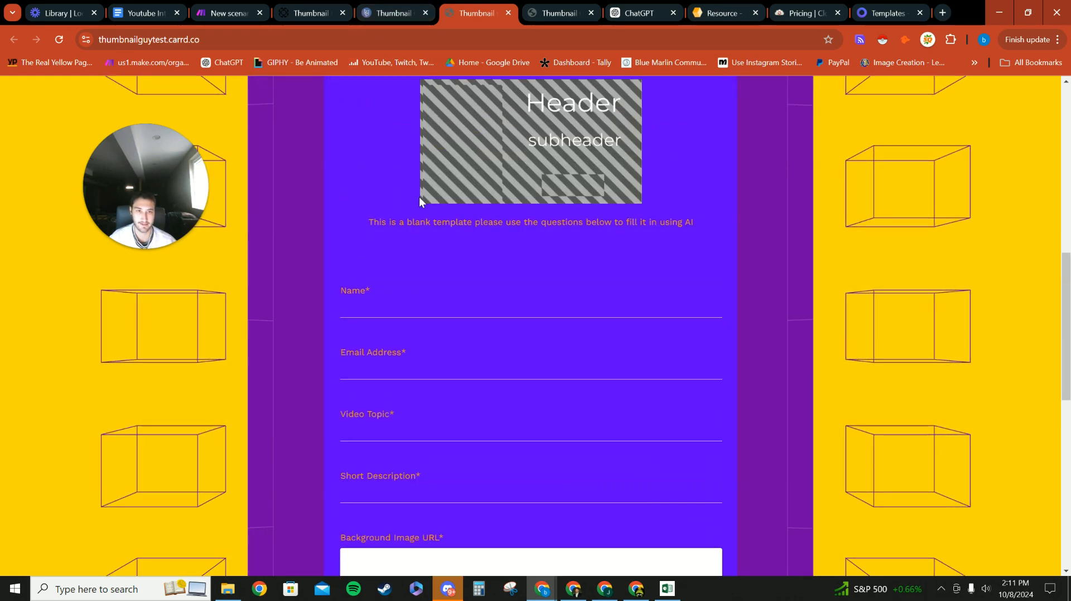
scroll(480, 284, "up", 6)
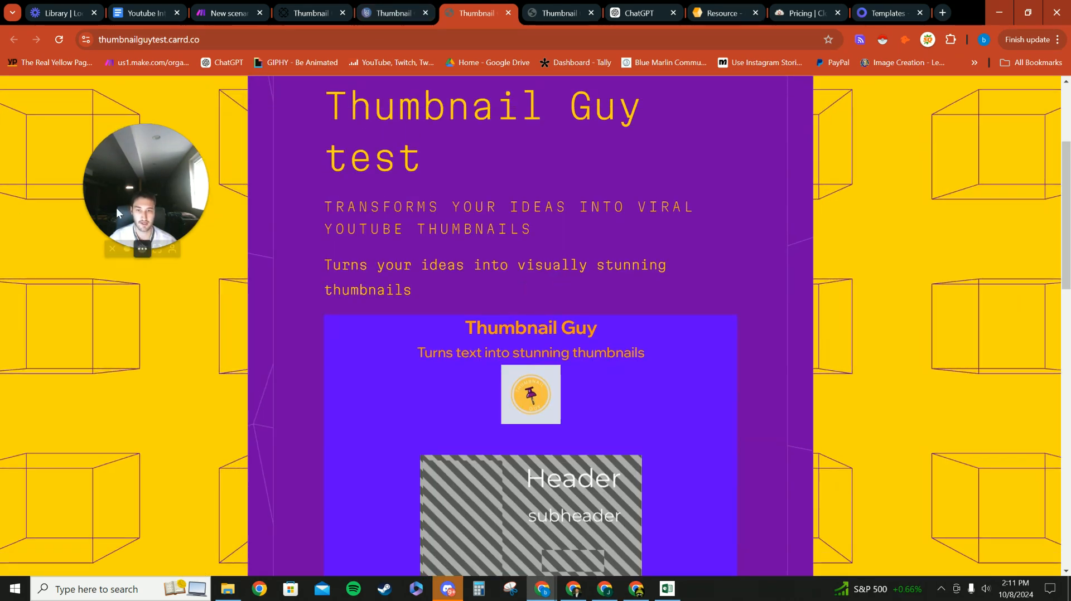
scroll(519, 340, "down", 6)
scroll(466, 364, "down", 9)
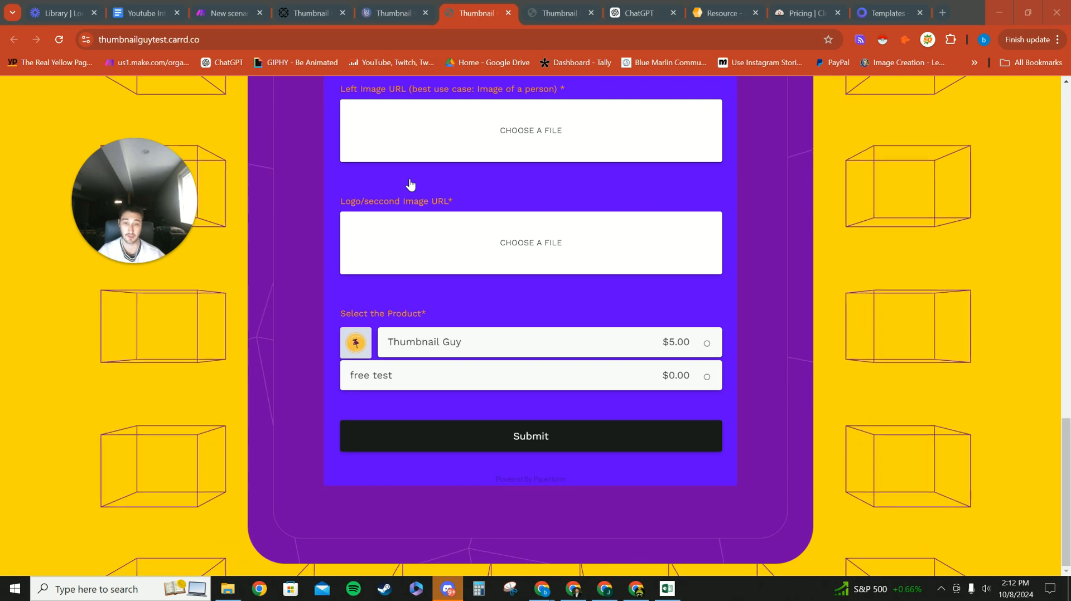
scroll(418, 186, "up", 9)
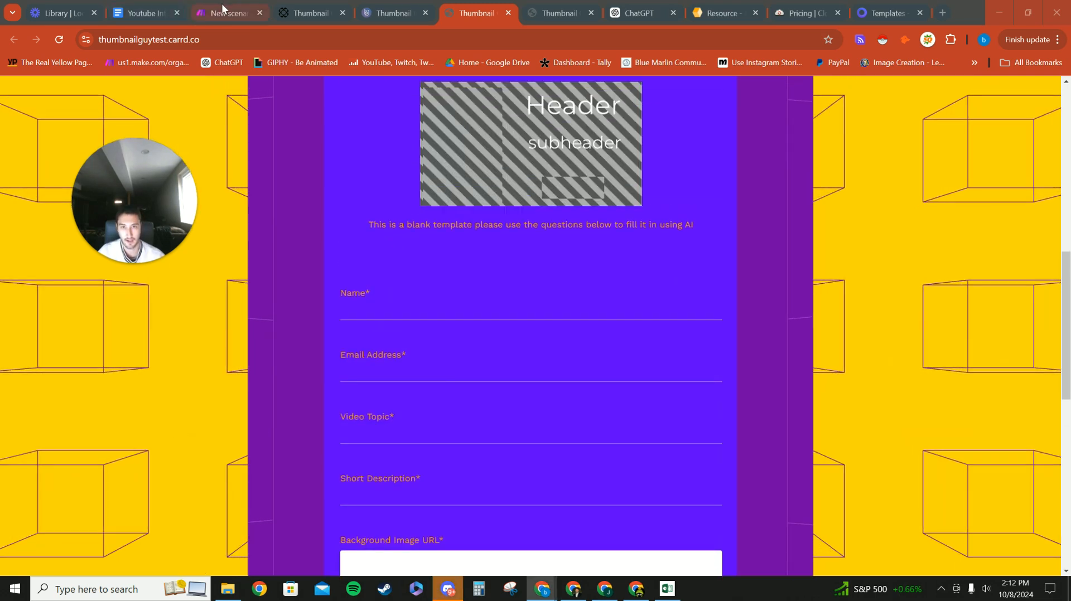
left_click(222, 10)
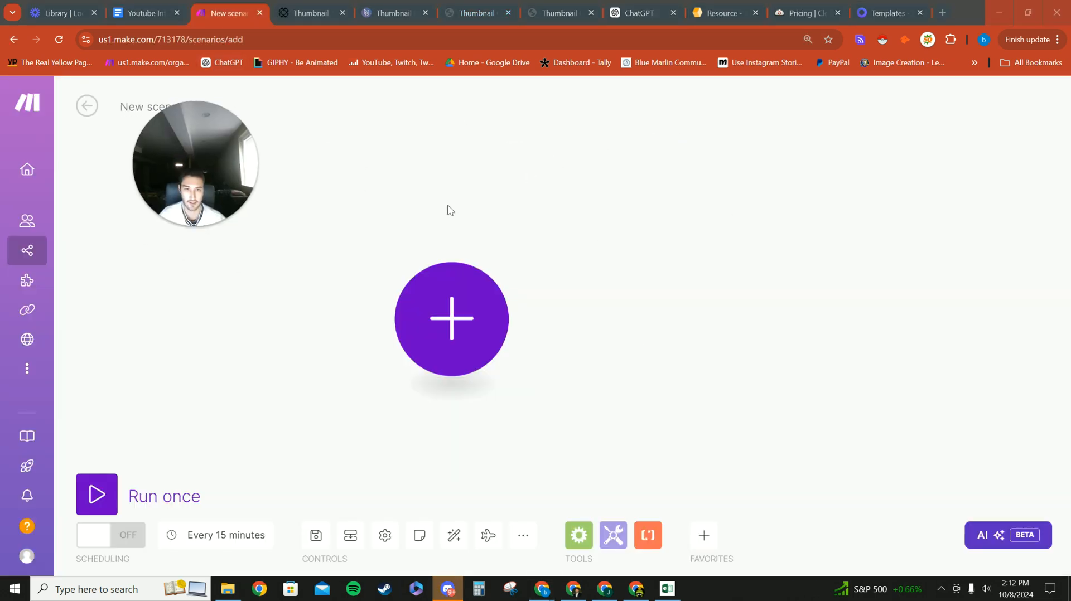
Step: Delete the extra empty module and recentre the Make scenario canvas
double_click(170, 108)
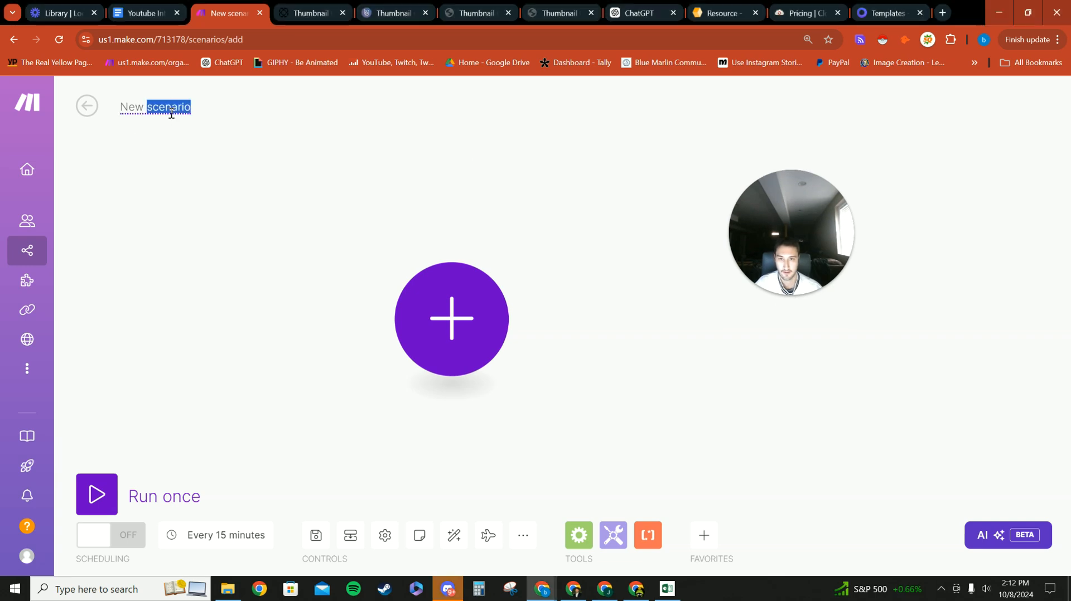
left_click(432, 312)
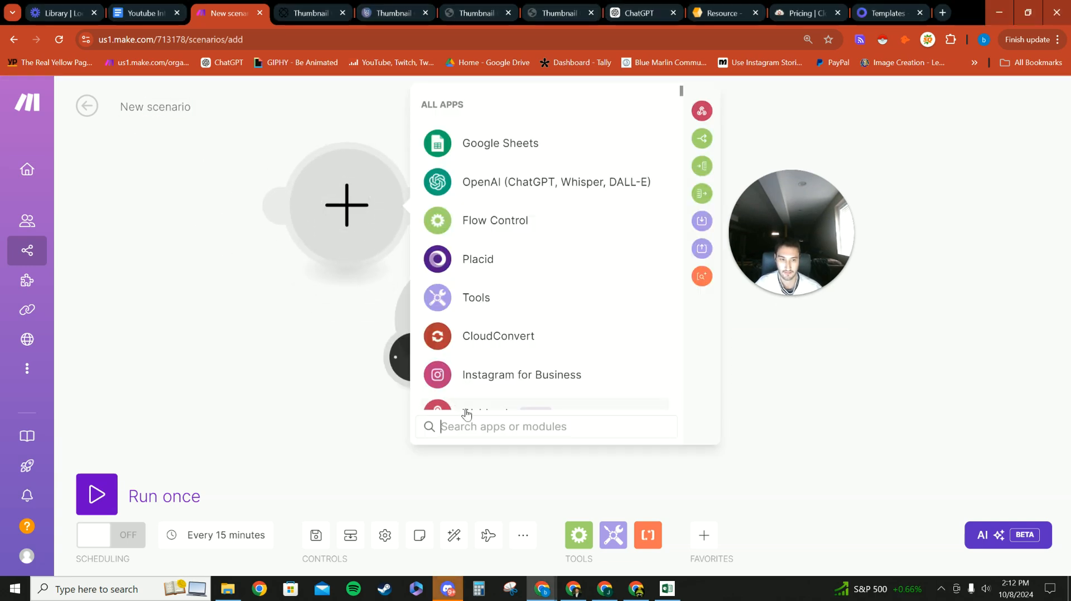
key("Escape")
right_click(354, 238)
left_click(410, 265)
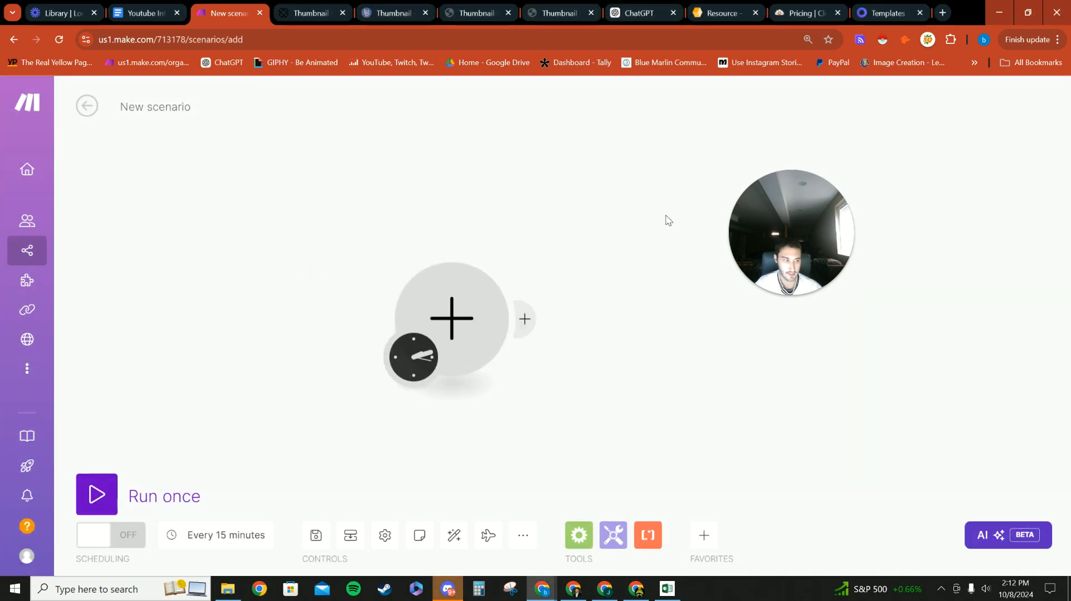
left_click_drag(582, 303, 451, 238)
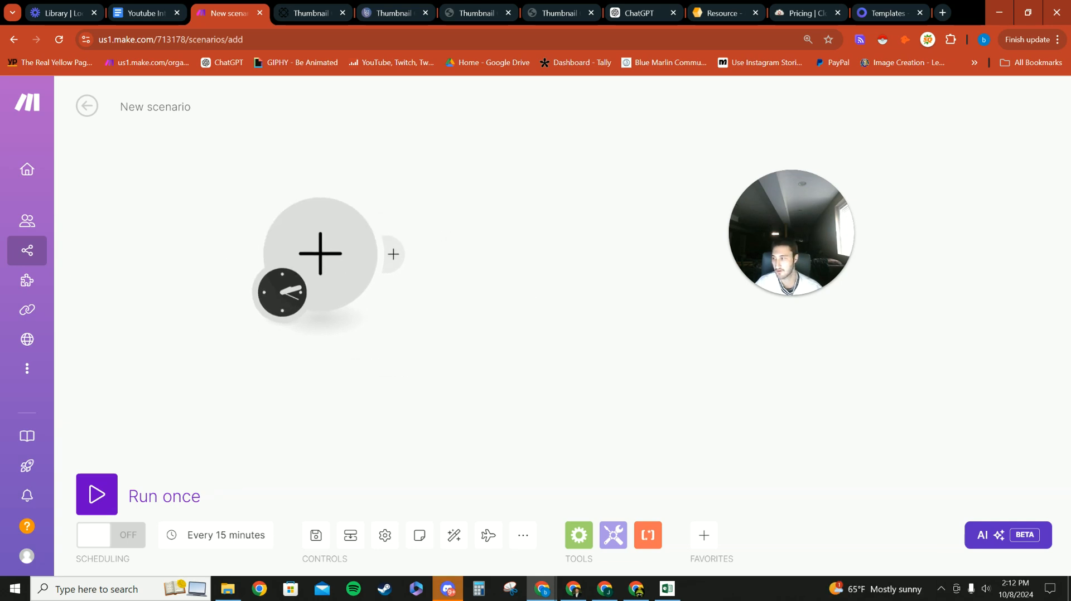
Step: Add a Paperform New Submission trigger and start creating a new webhook
left_click(320, 252)
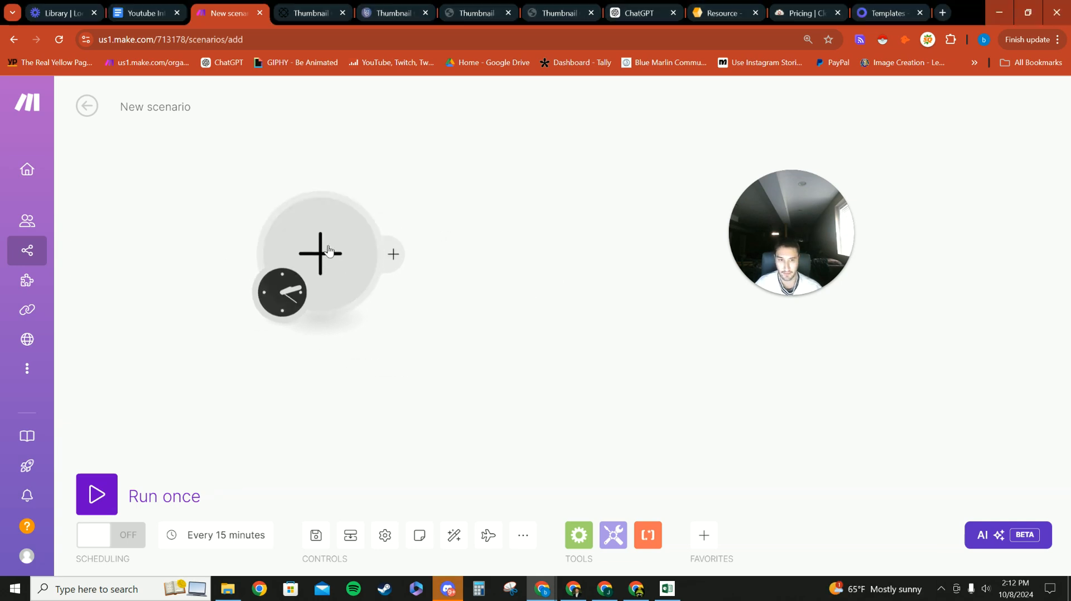
type("p")
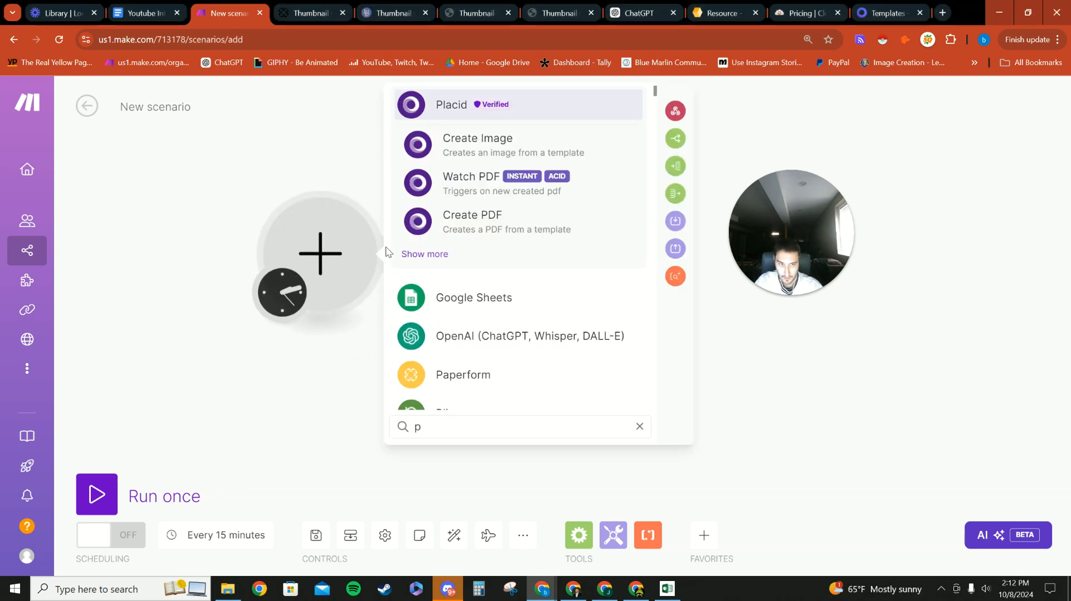
left_click(480, 383)
left_click(510, 230)
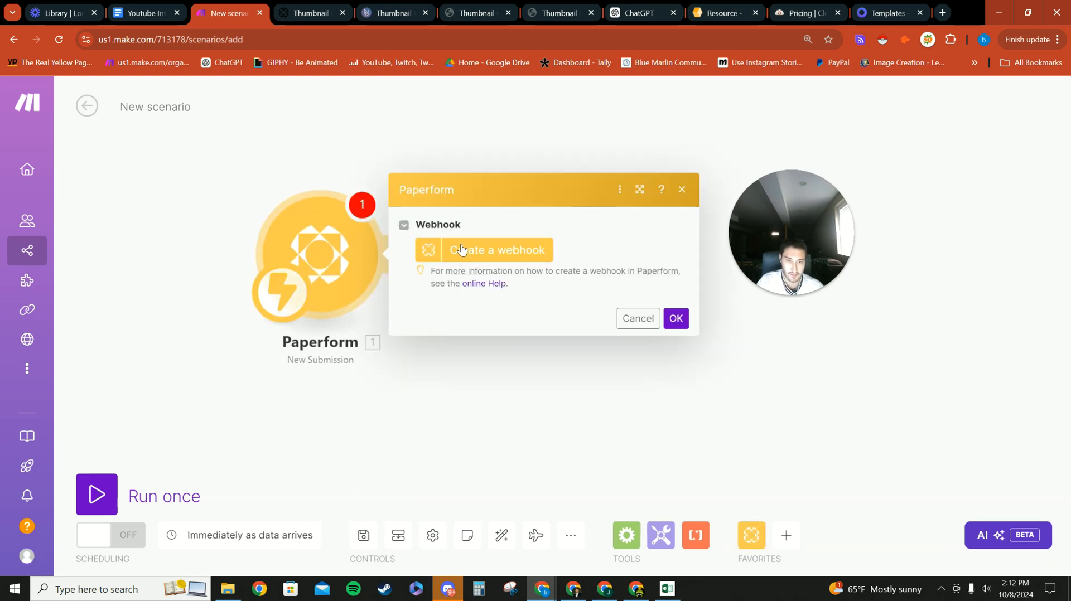
left_click(513, 255)
Step: Name the webhook 'Blue Marlin Marketing Thumbnail Guy'
left_click_drag(823, 223, 995, 199)
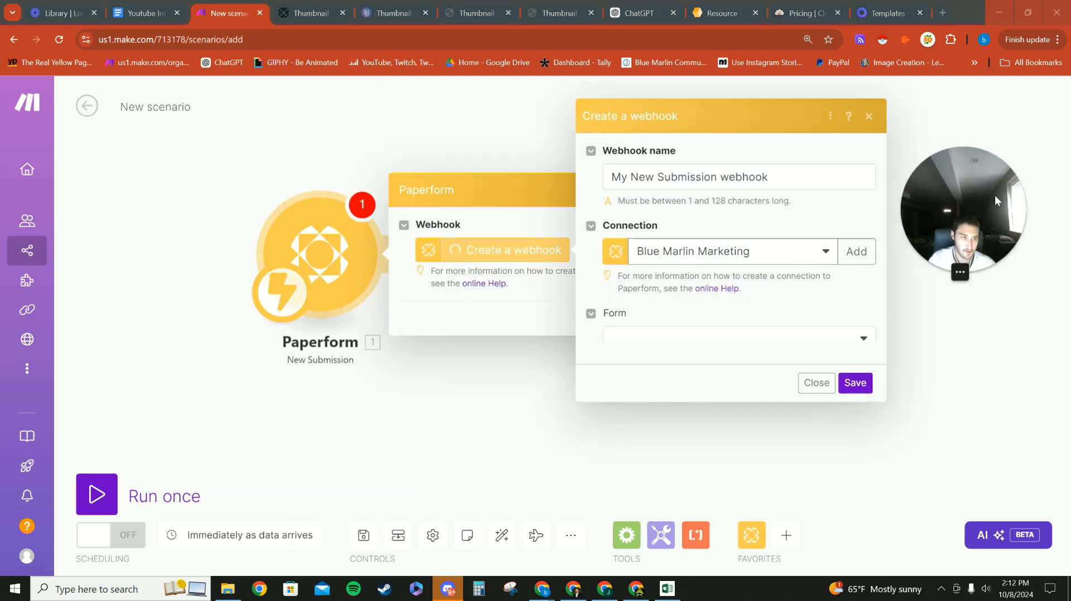
left_click(816, 177)
key("ctrl+a")
key("BackSpace")
type("B")
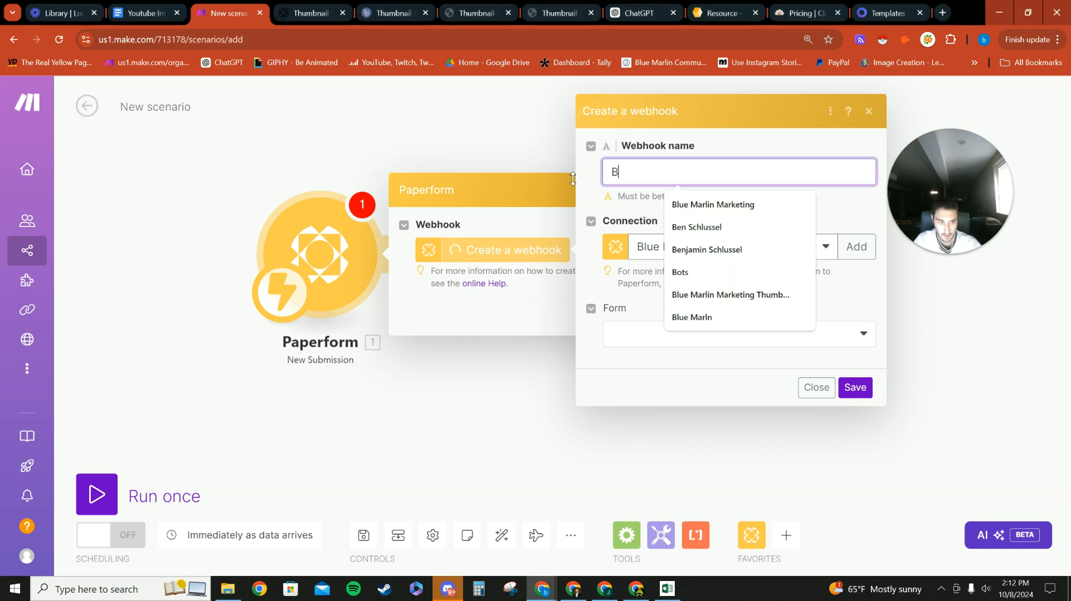
left_click(761, 297)
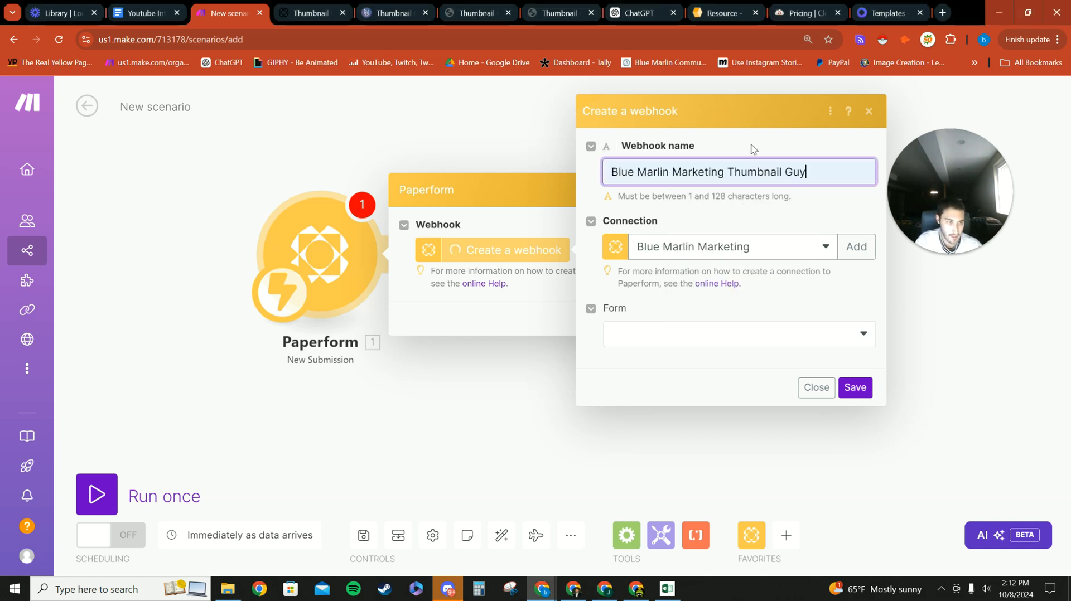
Step: Close the Done! dialog and browse the five-site dashboard, including thumbnailguytest.carrd.co
left_click(385, 16)
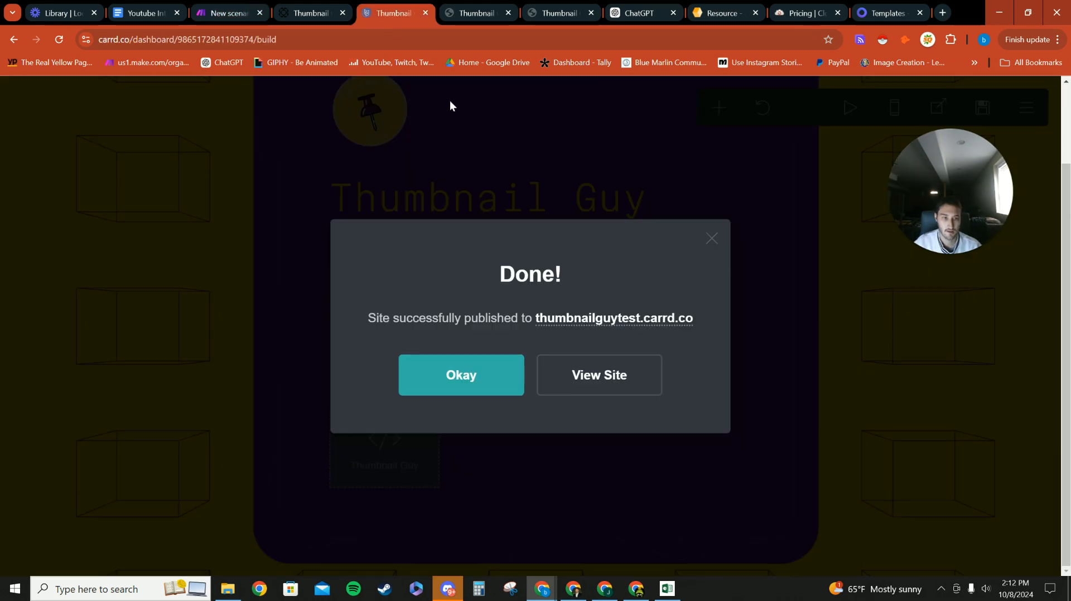
left_click(490, 379)
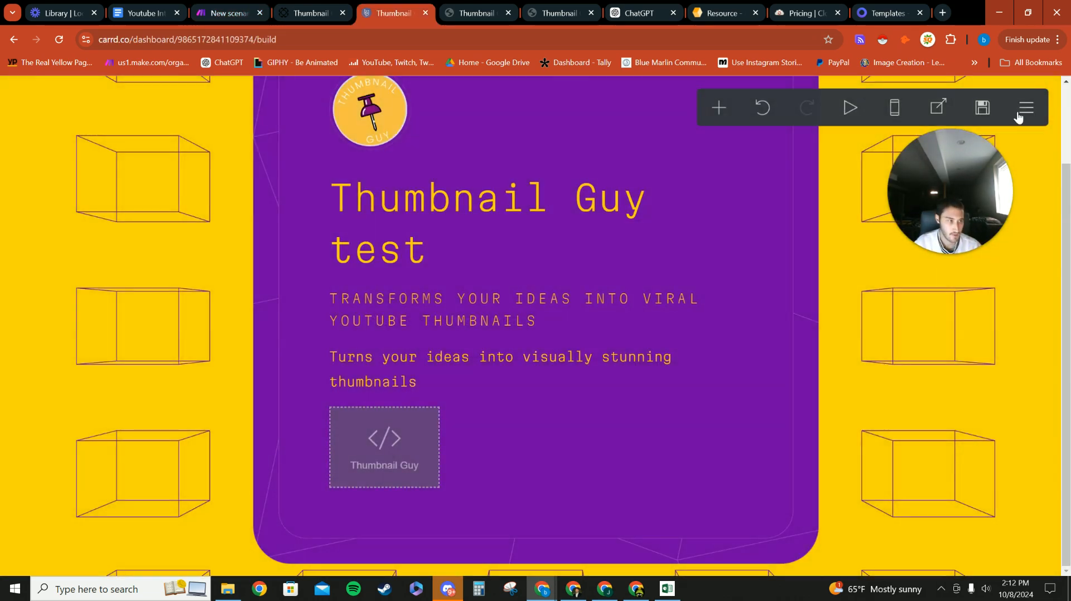
left_click(1021, 111)
left_click(966, 499)
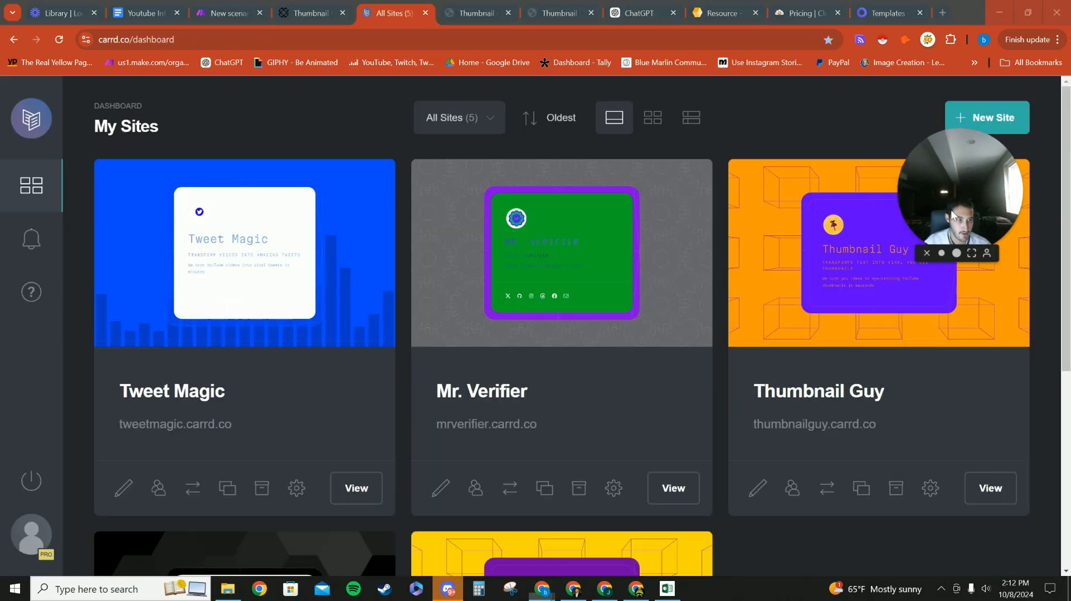
scroll(550, 339, "down", 6)
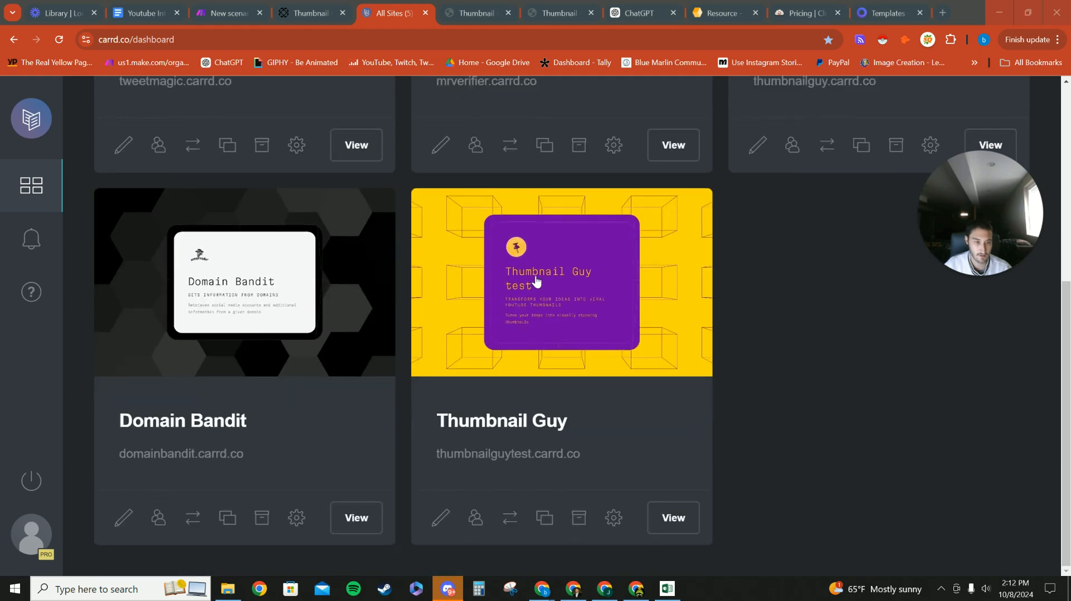
scroll(504, 380, "up", 6)
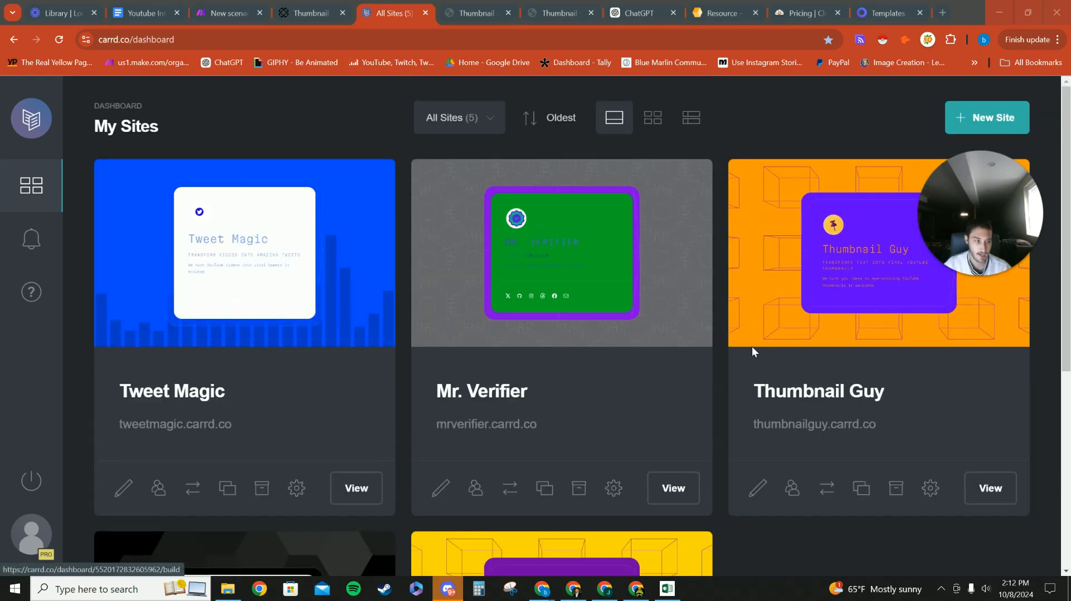
scroll(577, 219, "down", 1)
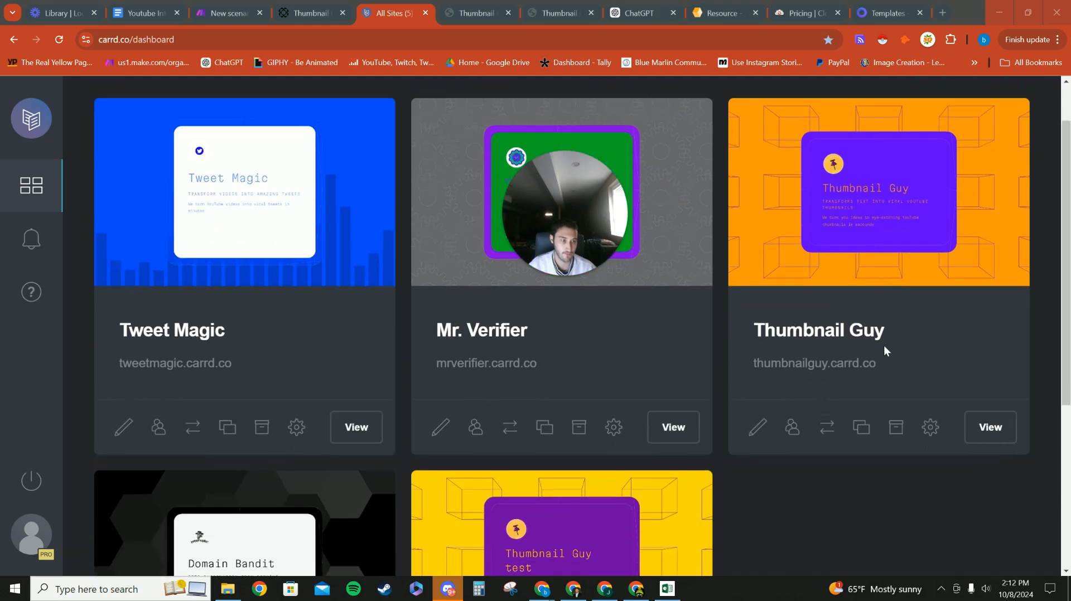
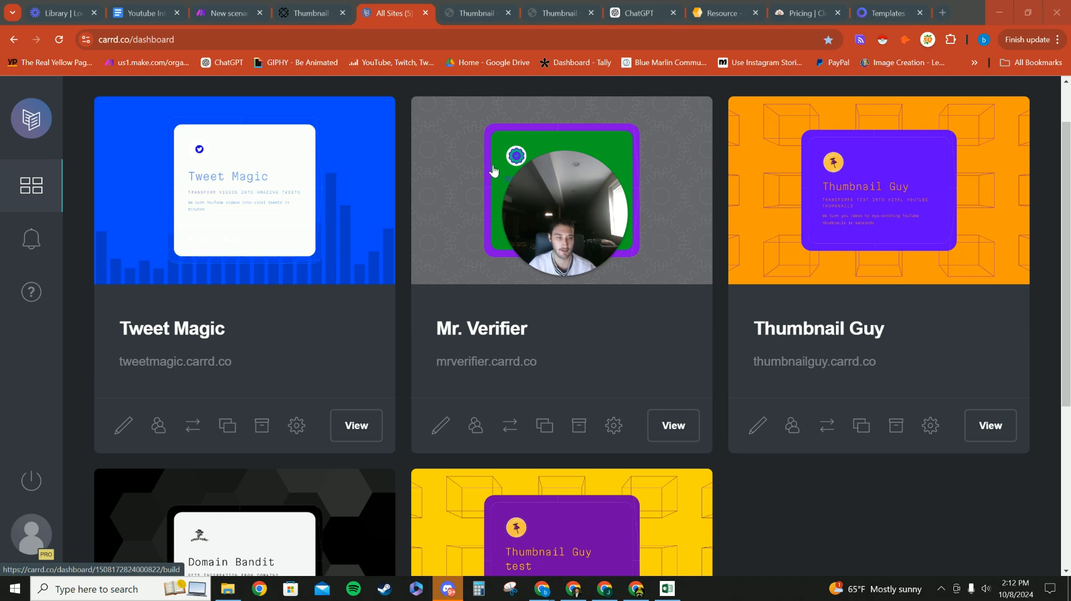
Step: Finish browsing the Paperform dashboard and return to the Make scenario editor
scroll(626, 502, "down", 4)
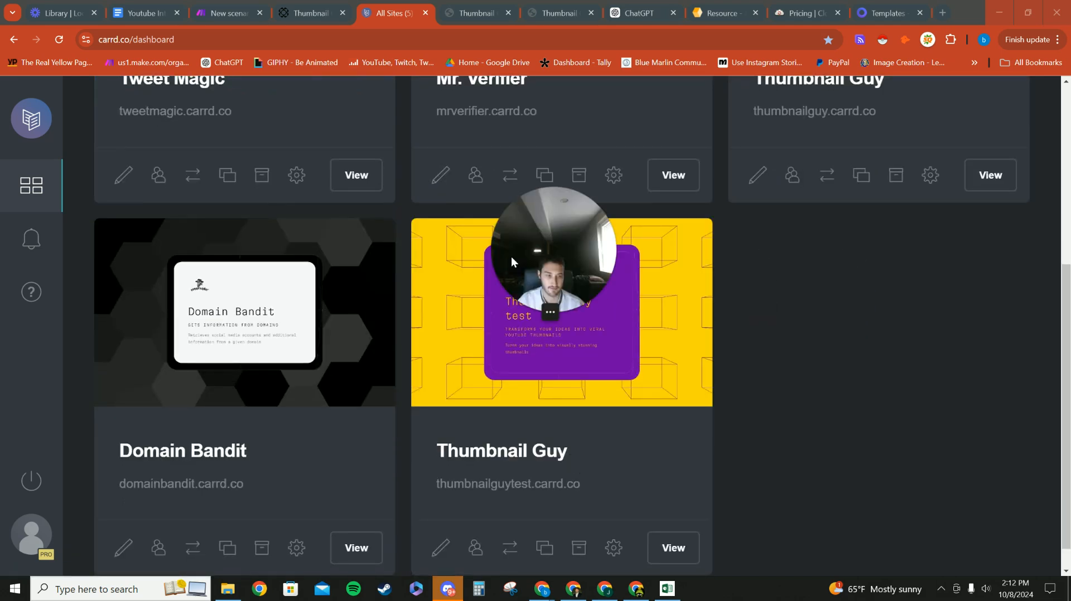
scroll(485, 399, "up", 5)
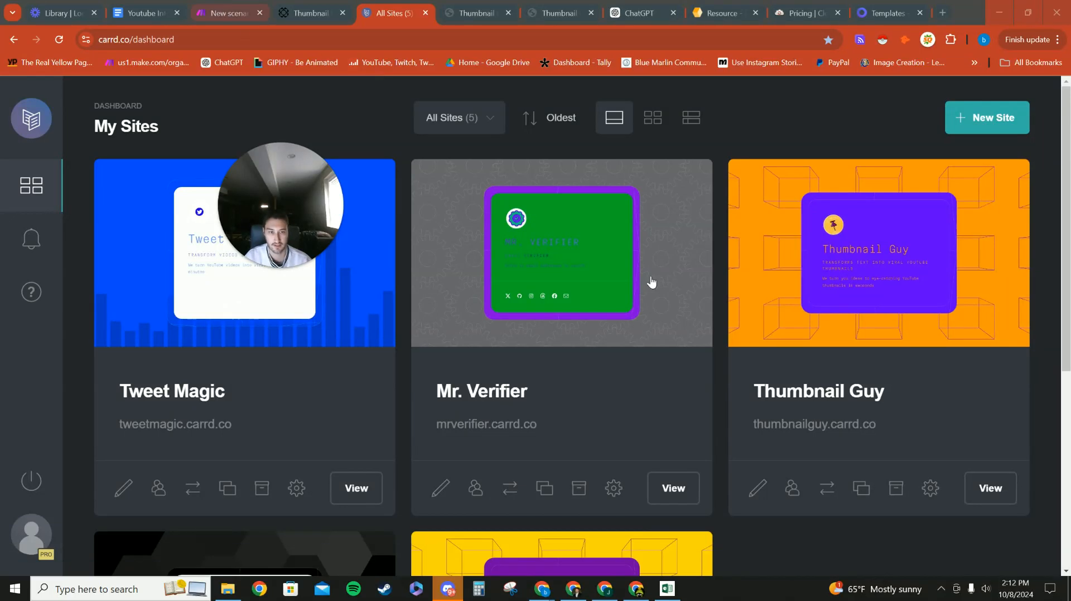
scroll(863, 334, "down", 2)
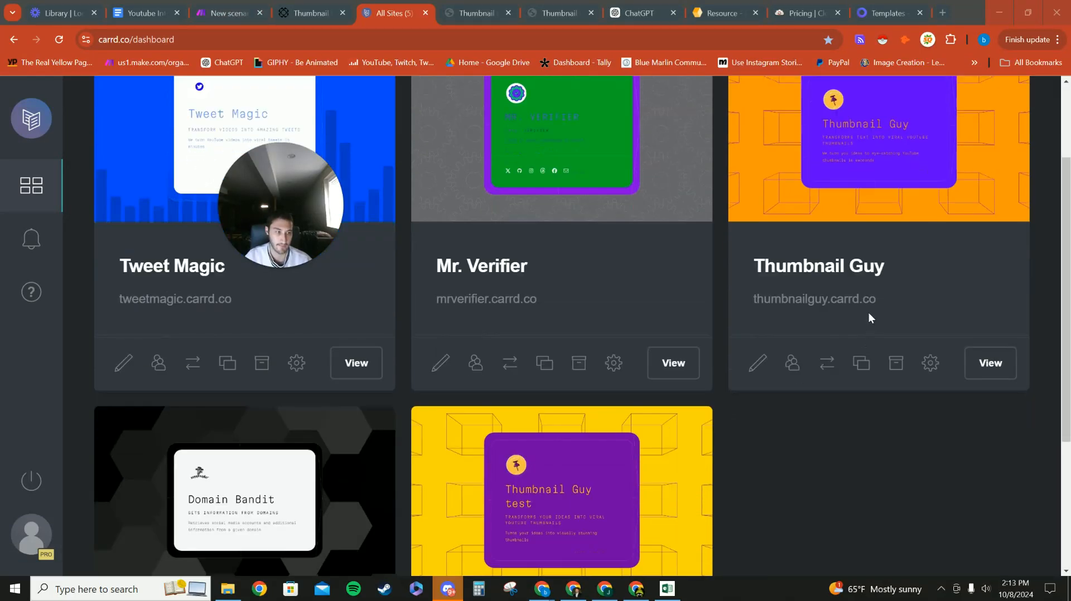
scroll(870, 273, "up", 2)
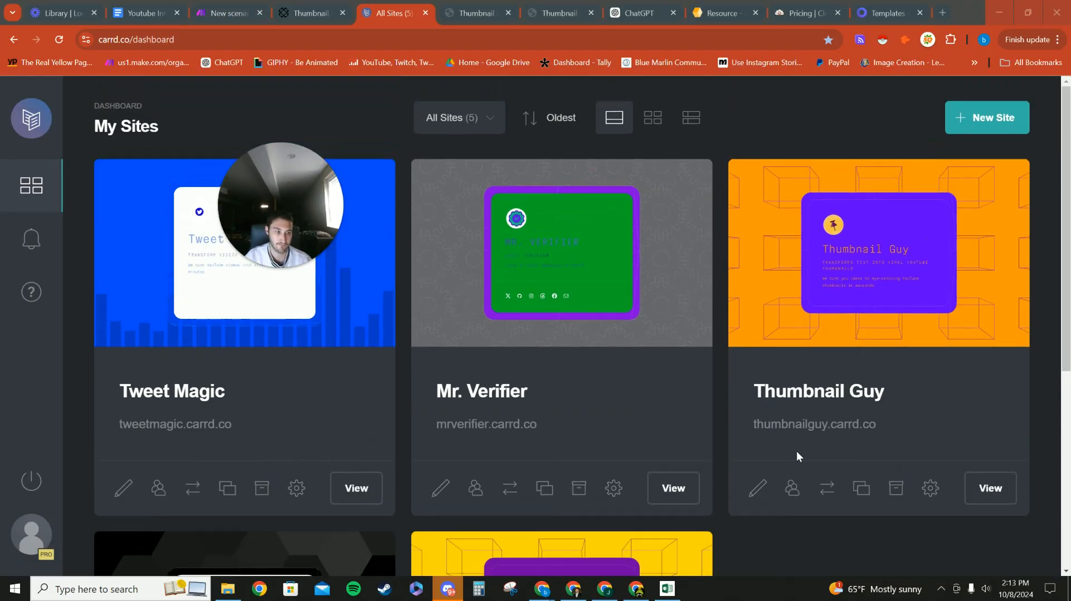
scroll(814, 254, "down", 3)
scroll(561, 465, "up", 2)
scroll(549, 452, "down", 5)
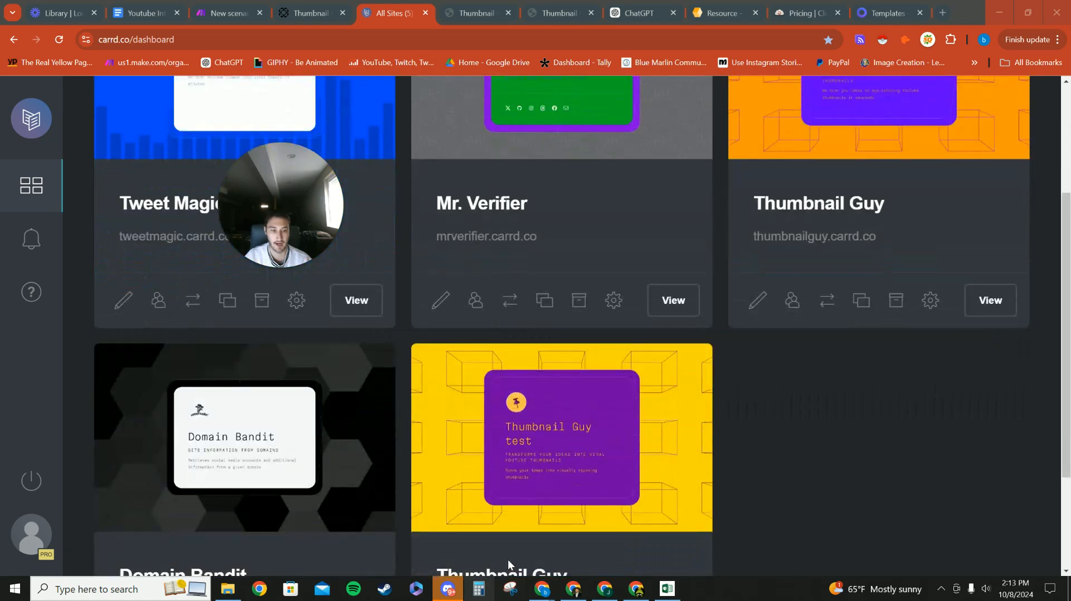
scroll(812, 423, "up", 6)
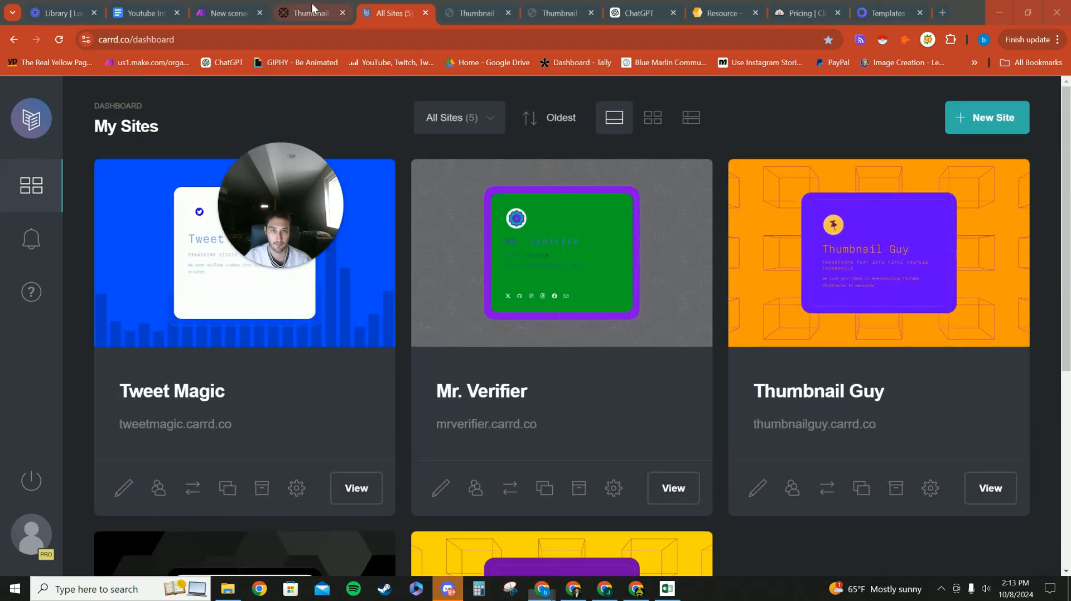
left_click(311, 5)
left_click(217, 4)
left_click_drag(255, 154, 956, 147)
Step: Attach the new webhook to the Thumbnail Guy form, save it, and confirm the Paperform trigger
left_click(665, 334)
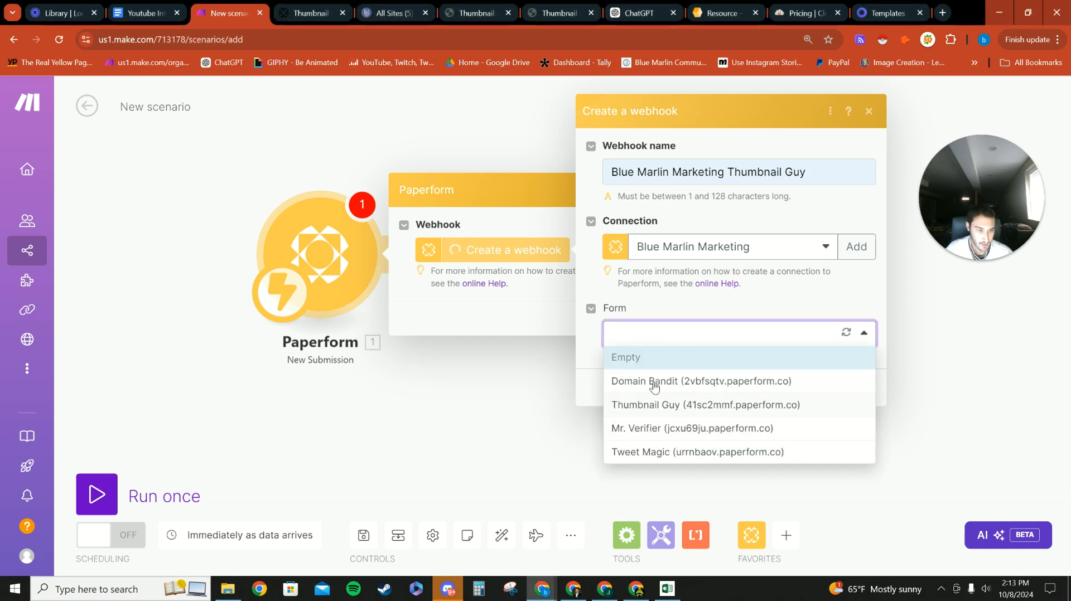
left_click(658, 405)
left_click(854, 388)
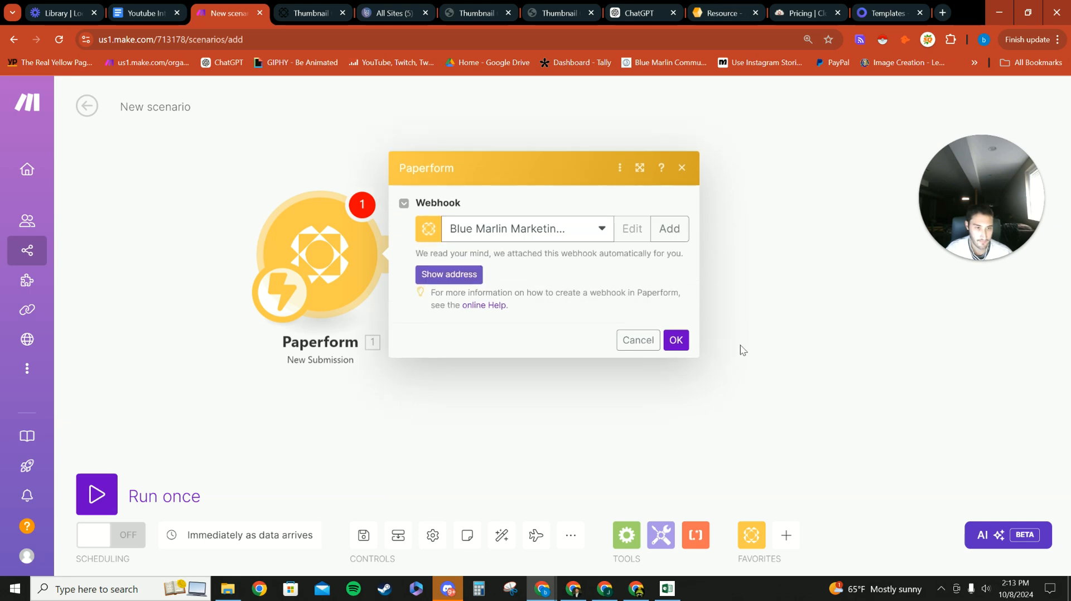
left_click(676, 341)
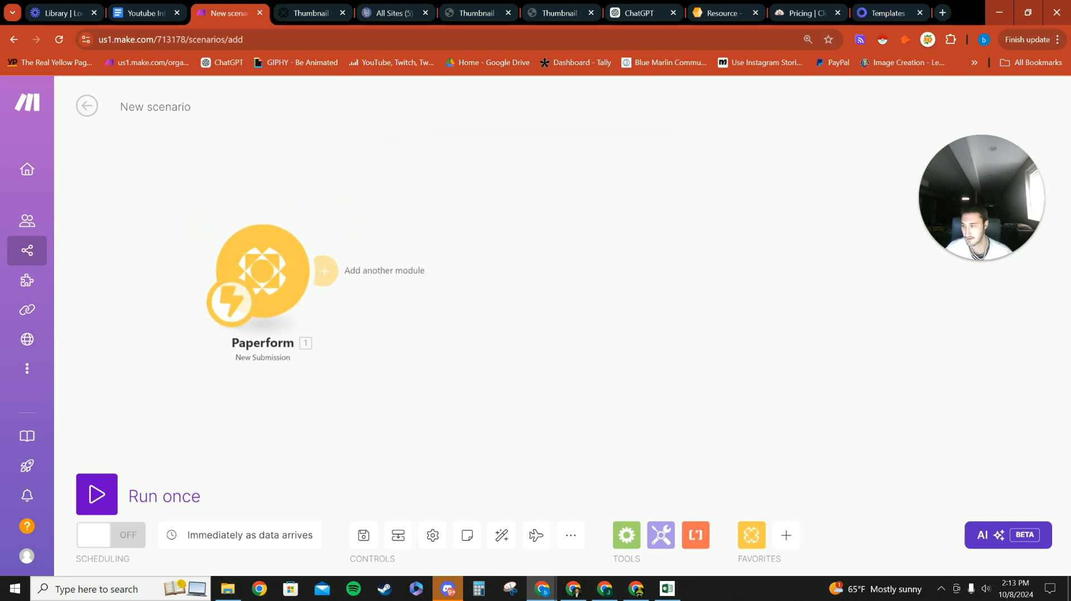
left_click(319, 354)
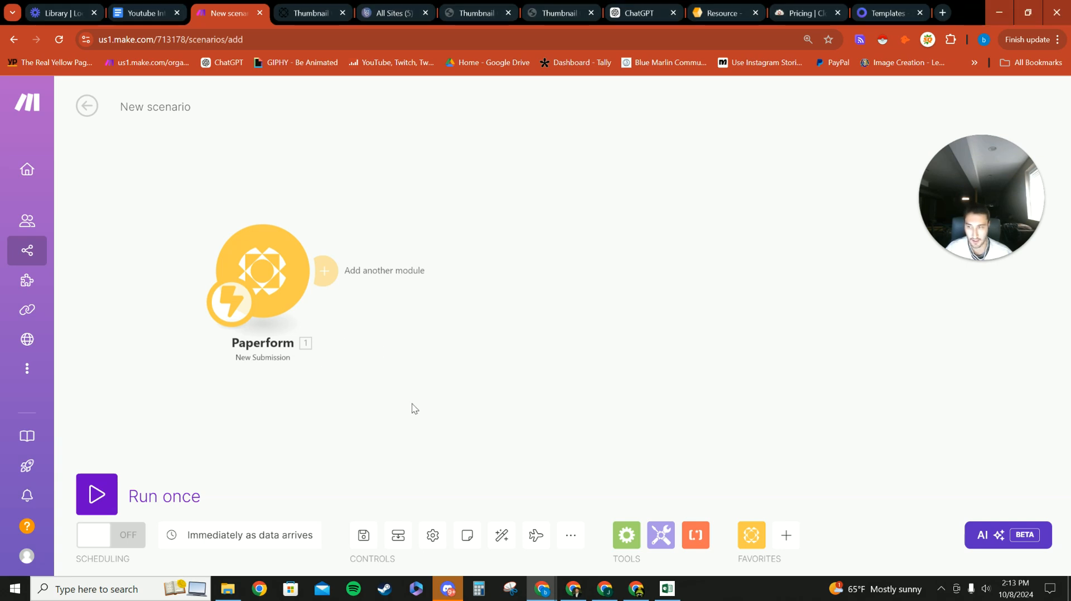
Step: Paste the Person Convert a File module and connect it after Paperform
right_click(444, 350)
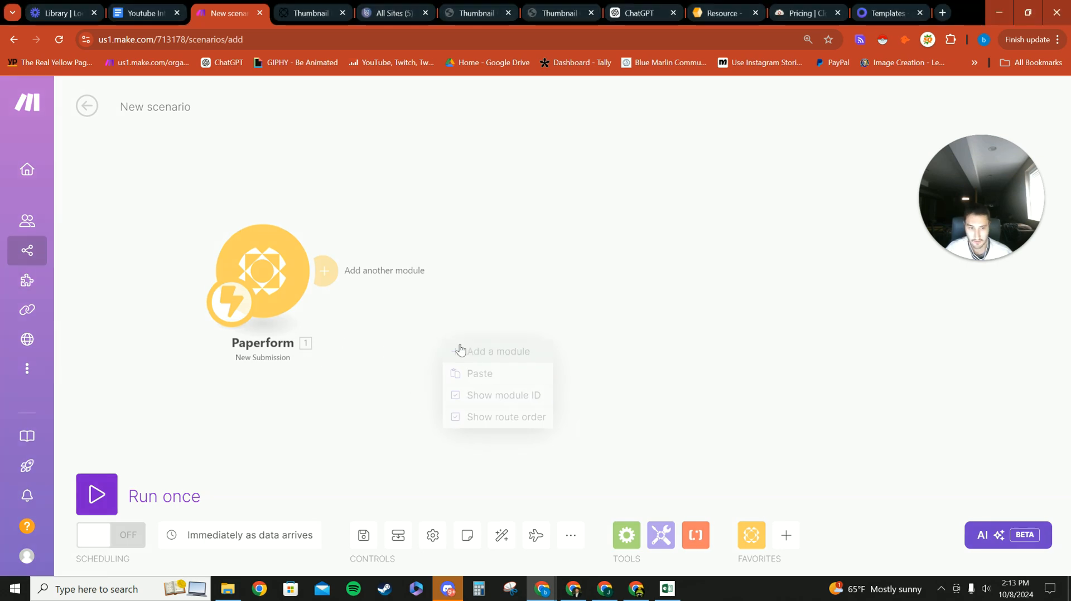
left_click(483, 373)
left_click_drag(459, 411, 283, 382)
scroll(284, 382, "down", 2)
left_click_drag(286, 312, 300, 233)
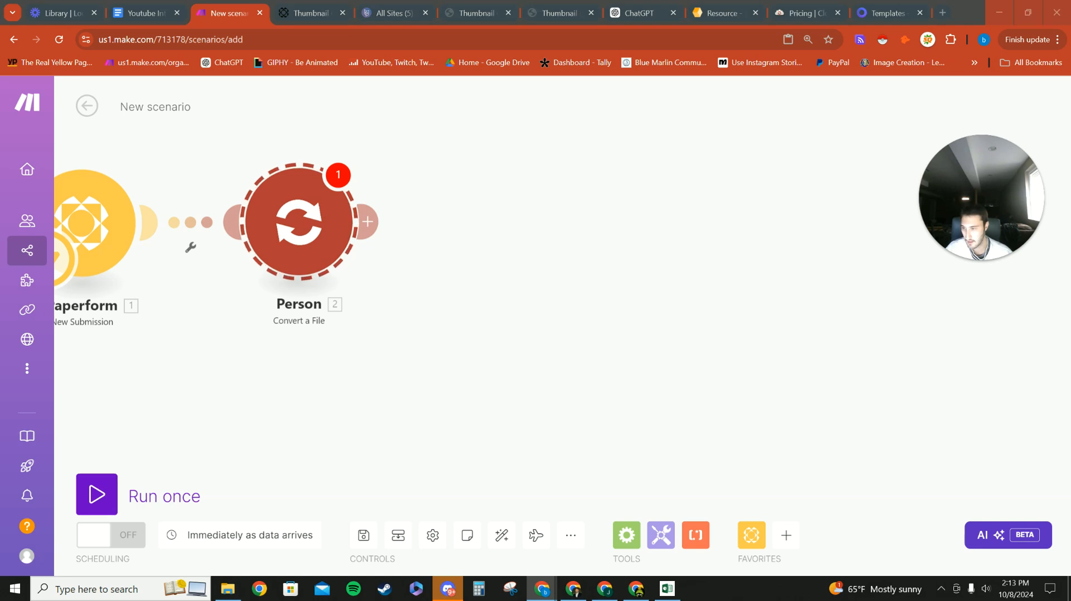
Step: Paste the logo and background Convert a File modules onto the canvas
right_click(506, 279)
left_click(521, 291)
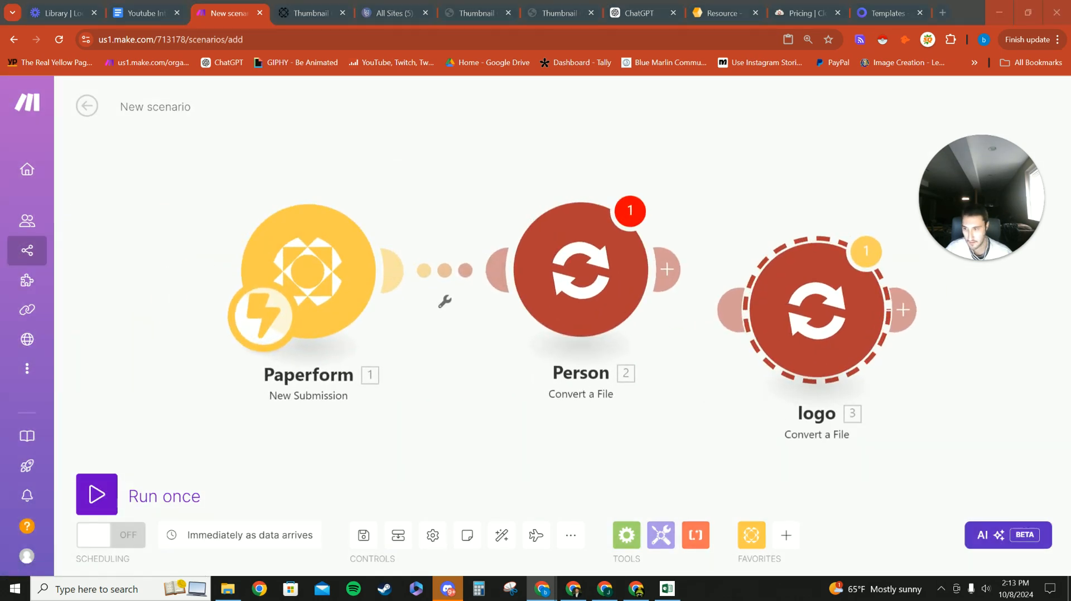
scroll(466, 380, "down", 5)
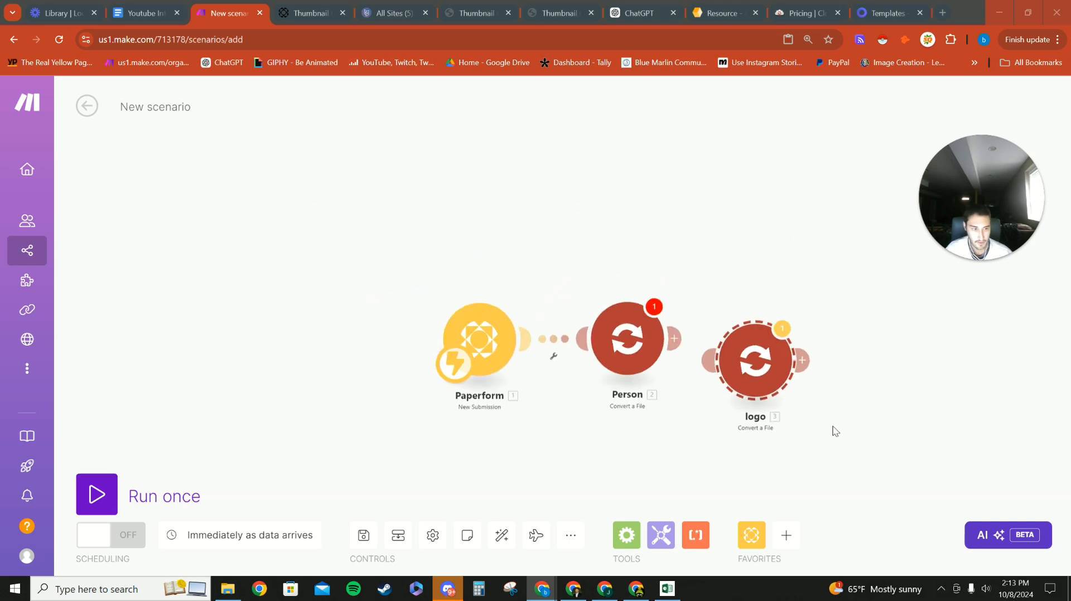
left_click_drag(836, 436, 522, 360)
right_click(541, 290)
left_click(552, 317)
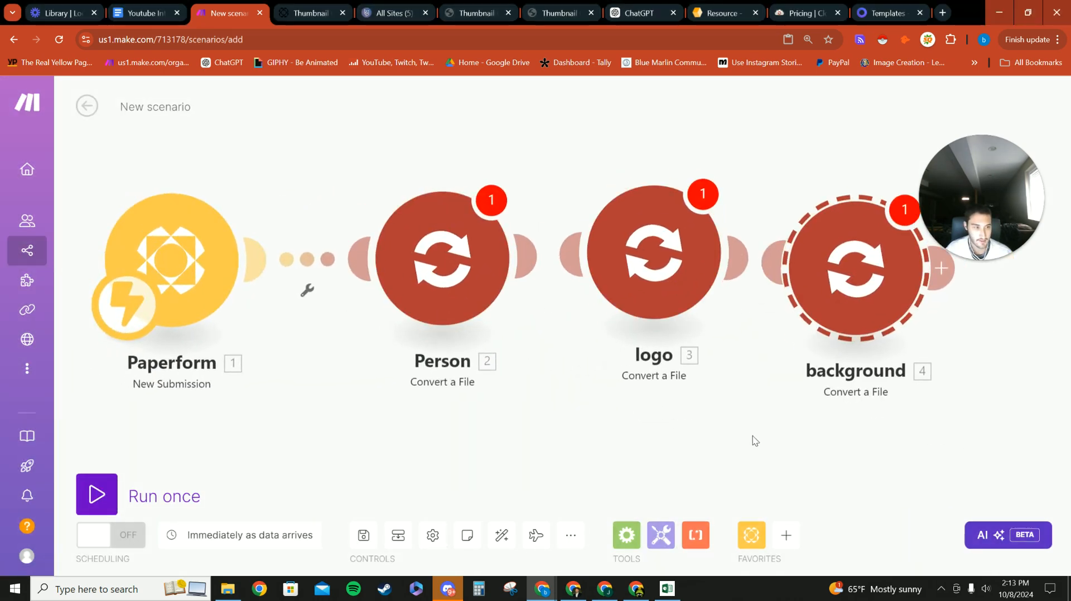
Step: Add CloudConvert to the Favorites app list
left_click(787, 536)
scroll(769, 470, "down", 3)
left_click(769, 232)
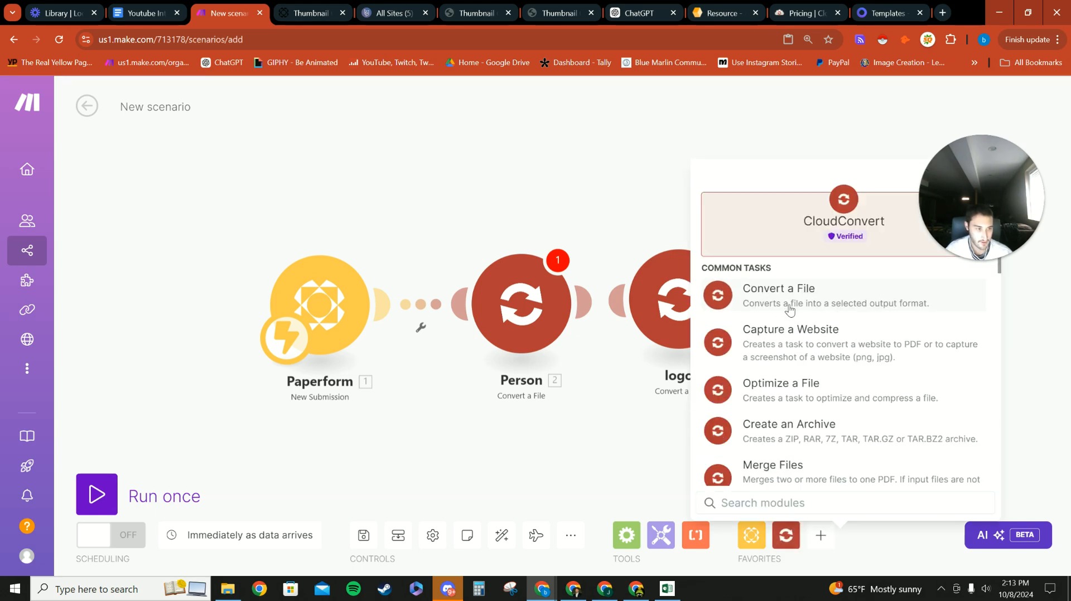
left_click(611, 460)
Step: Remove the Person module's mapped URL and file-name pill, leaving file name 'leftimage.' with png output
left_click(402, 307)
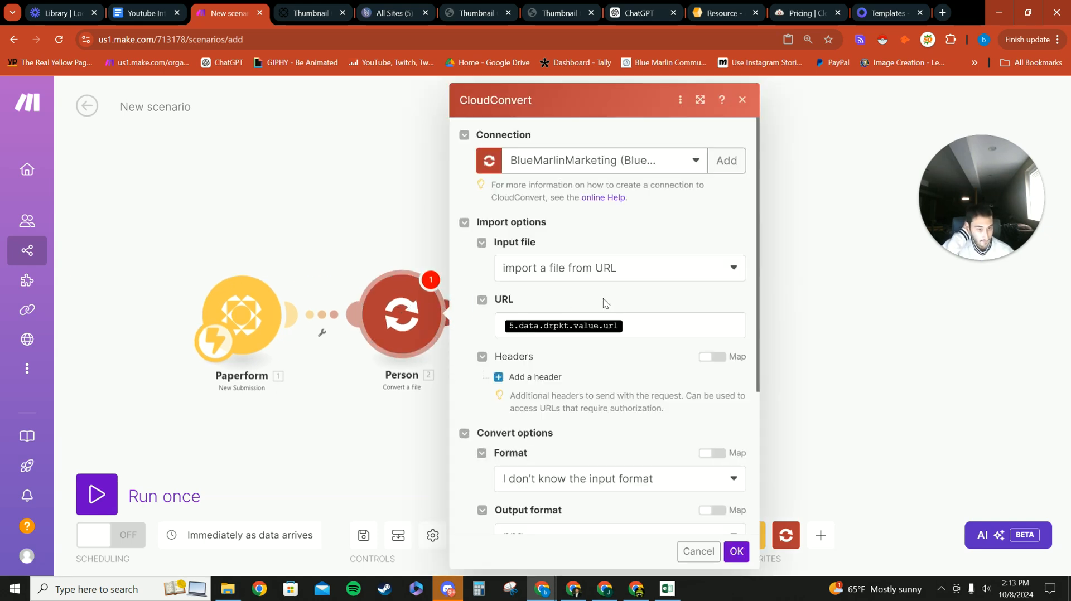
scroll(605, 303, "down", 1)
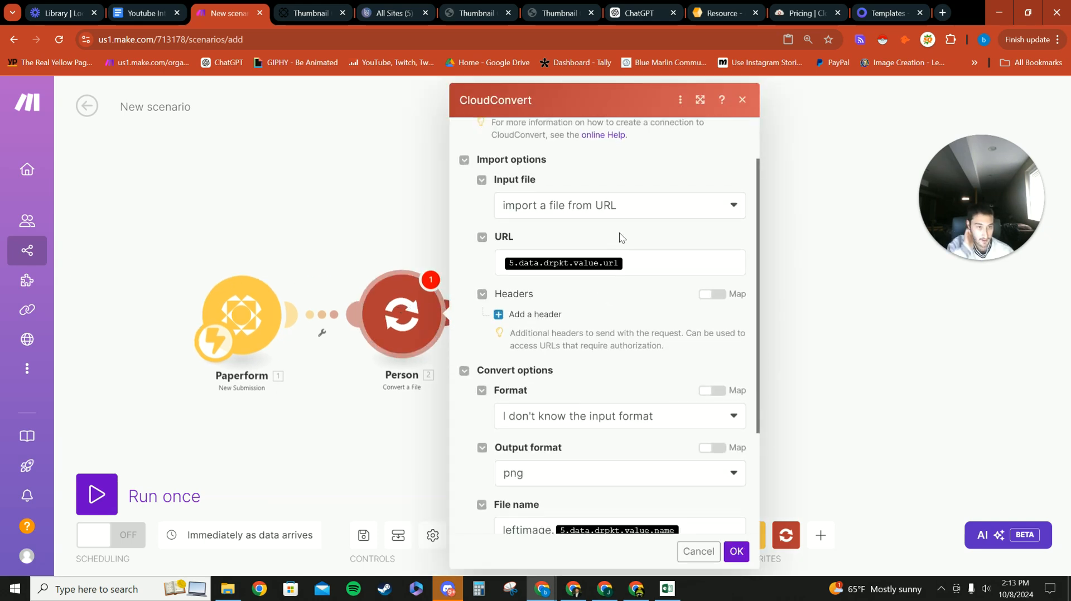
left_click(655, 261)
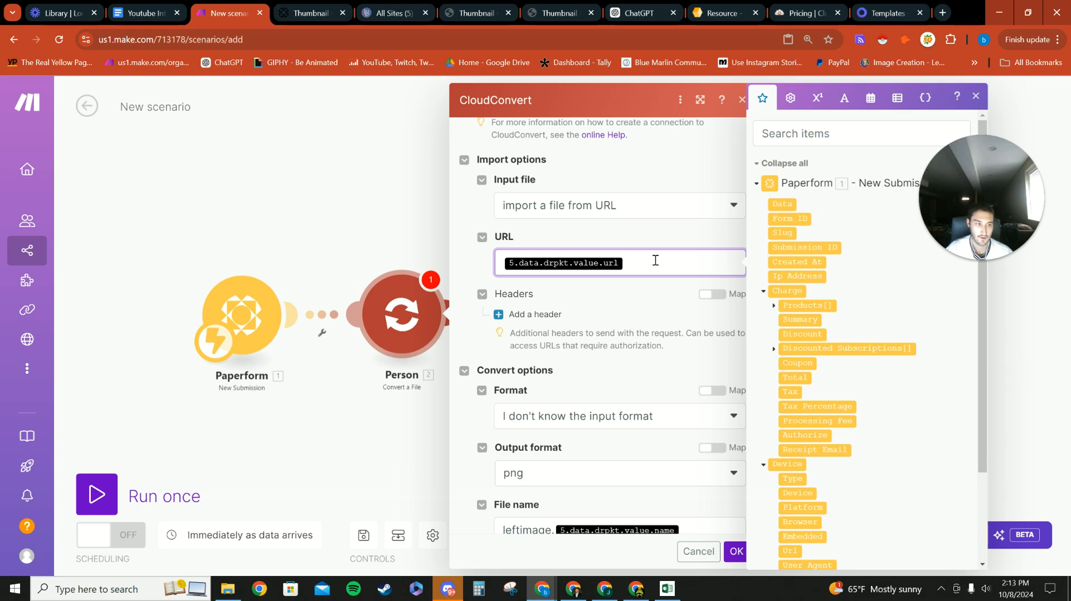
key("BackSpace")
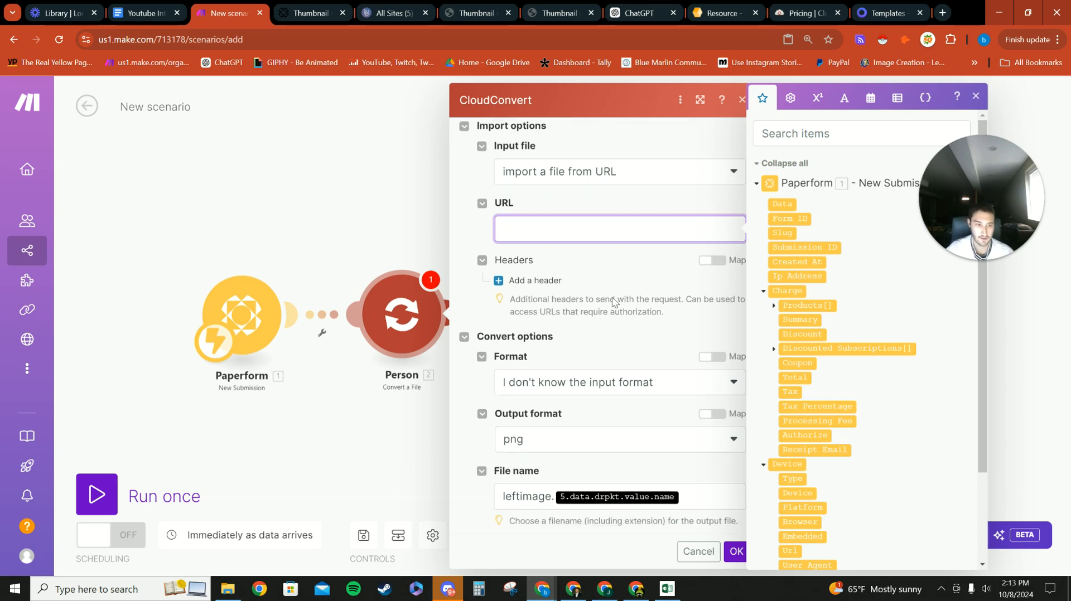
scroll(647, 372, "down", 2)
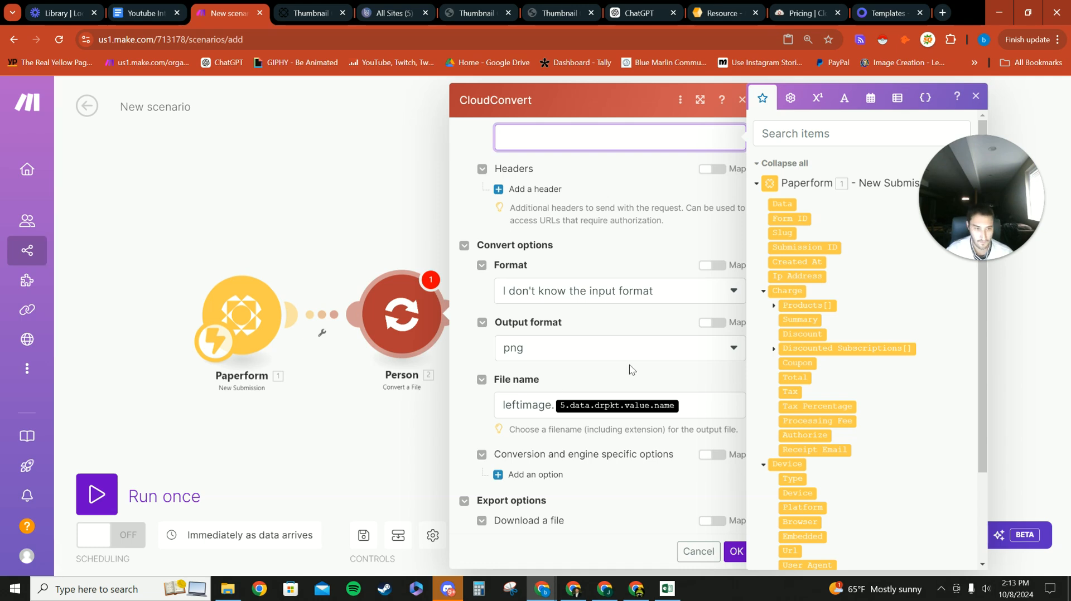
left_click(697, 411)
key("BackSpace")
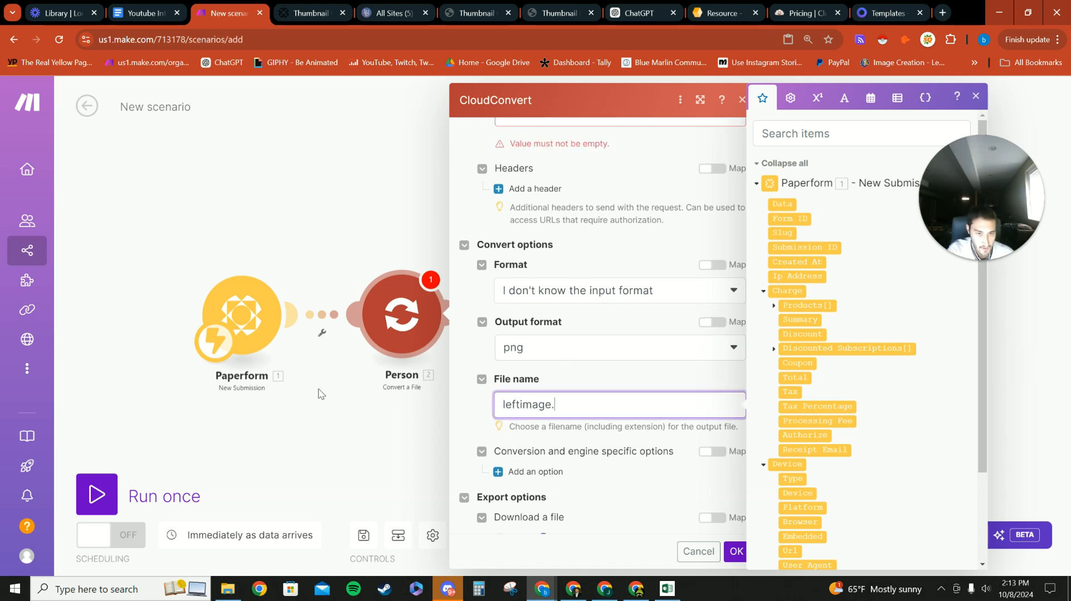
left_click(345, 422)
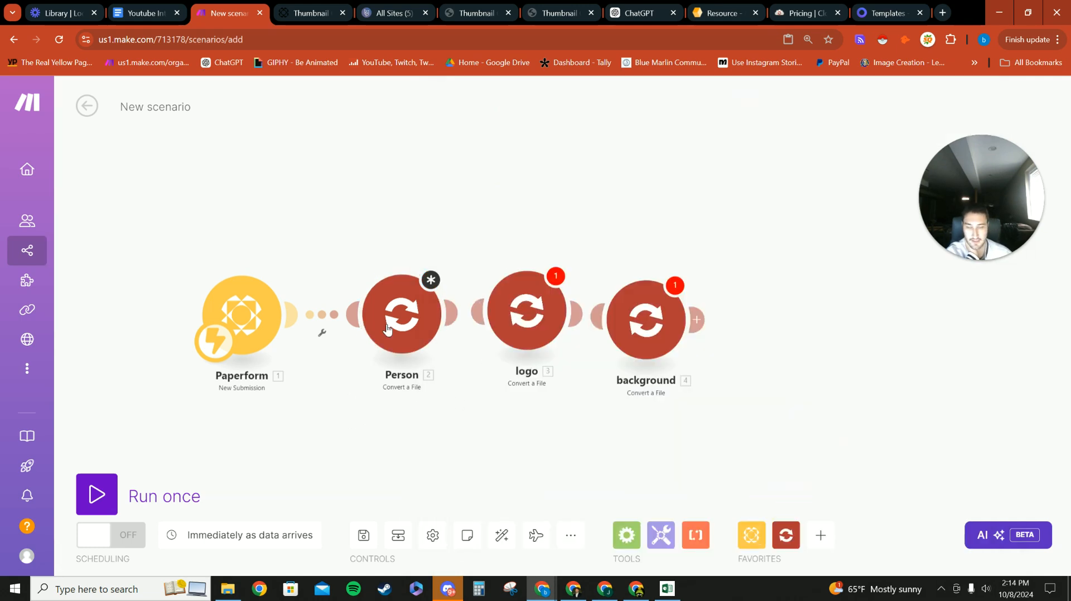
Step: Unlink Paperform from the Person module and move the Paperform module aside
left_click(322, 333)
left_click(359, 350)
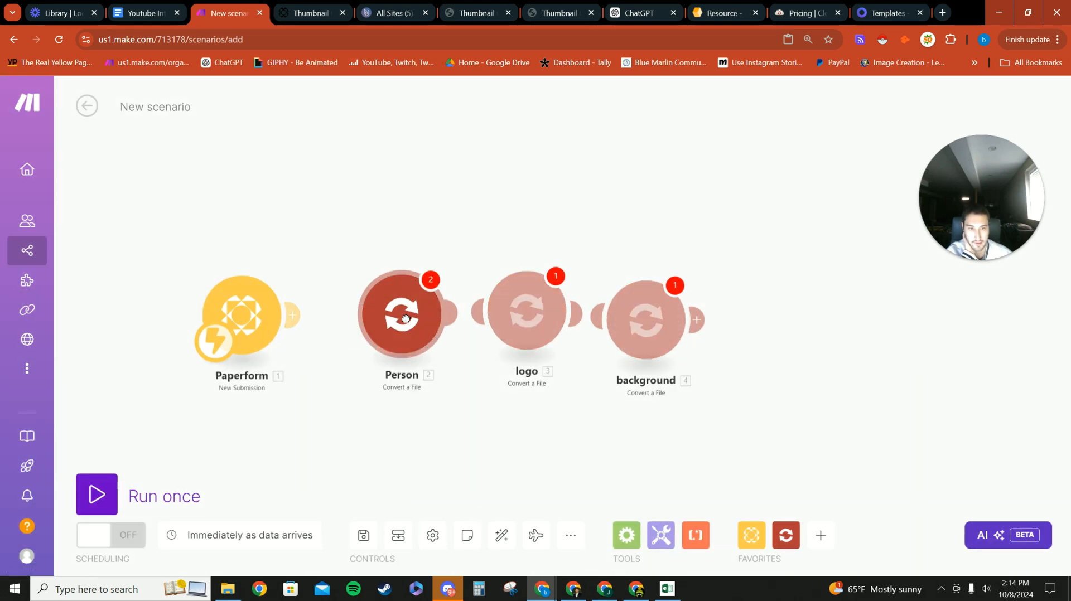
left_click_drag(258, 311, 224, 304)
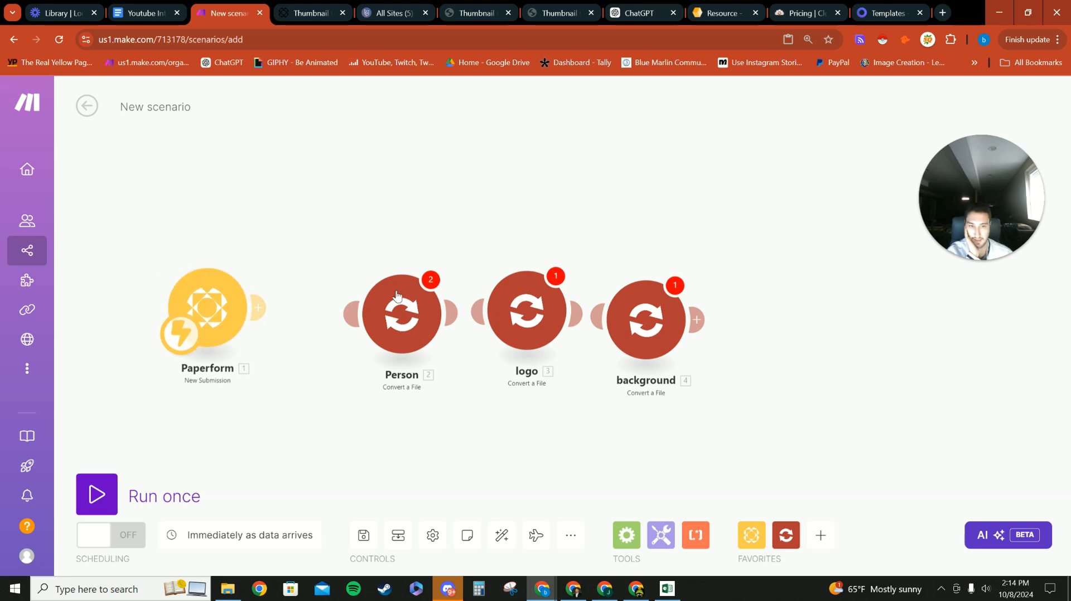
right_click(411, 299)
left_click(329, 366)
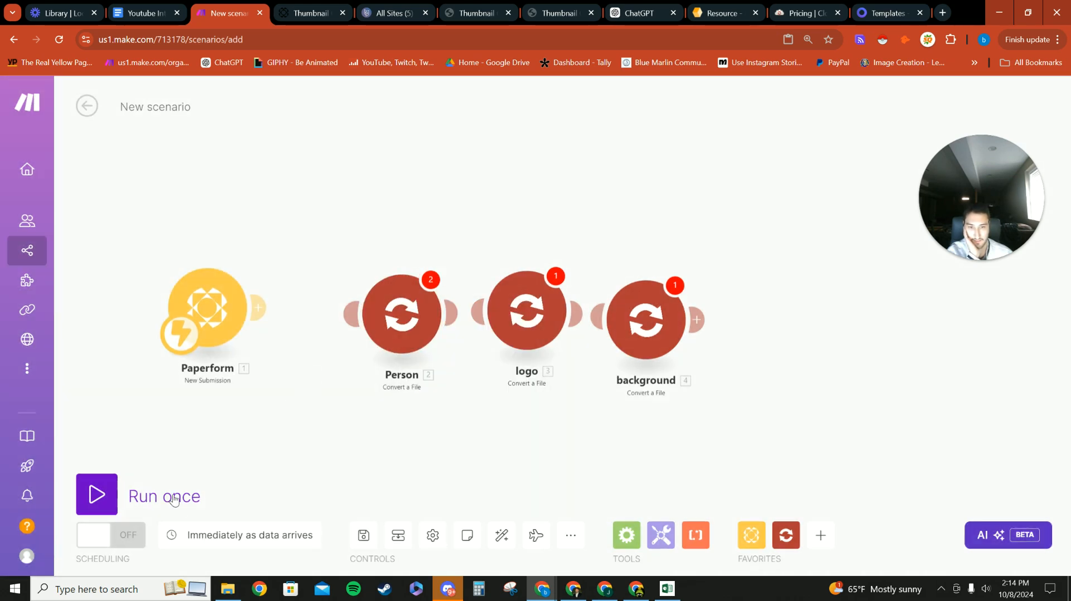
Step: Run the scenario once to wait for data, and open the Thumbnail Guy Carrd test site
left_click(100, 495)
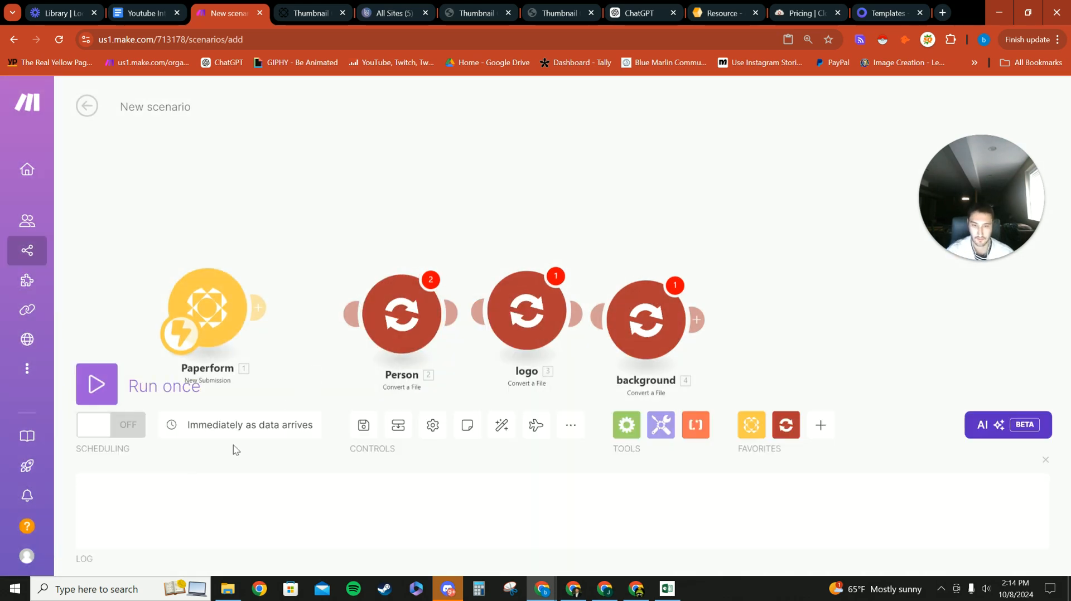
scroll(226, 266, "down", 2)
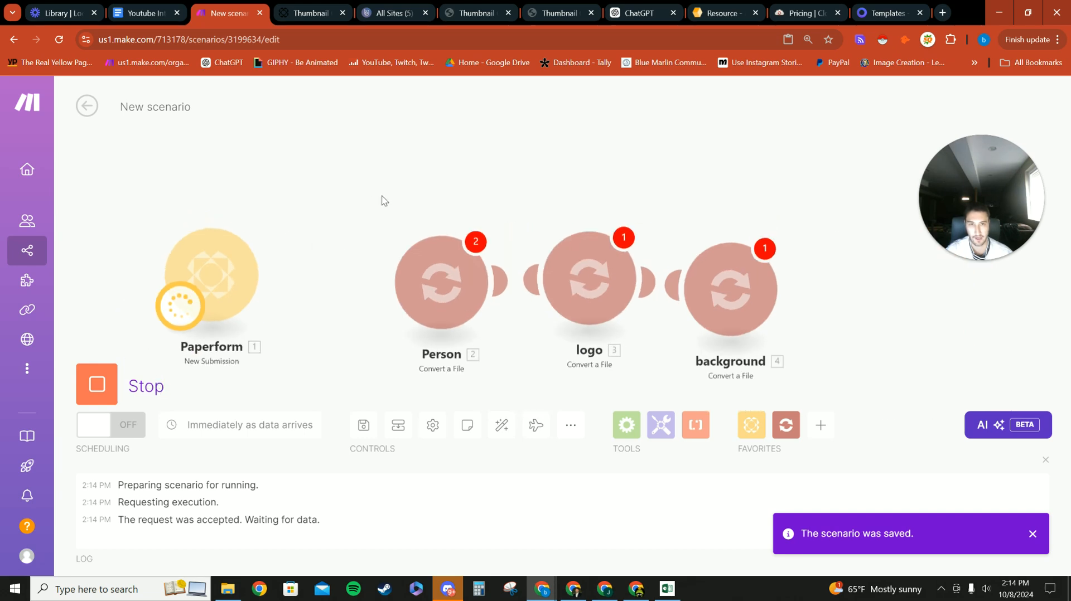
left_click(313, 12)
left_click(476, 12)
scroll(499, 129, "up", 5)
Step: Autofill the form's name, e-mail, video topic and short description fields
left_click(535, 12)
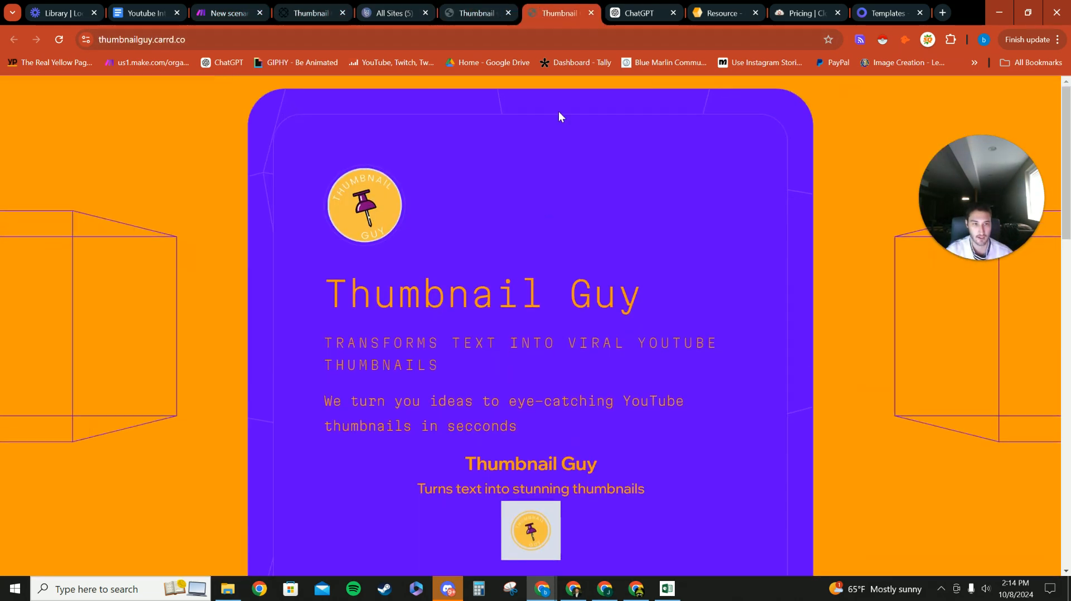
scroll(540, 350, "down", 4)
scroll(539, 350, "down", 9)
scroll(478, 310, "up", 12)
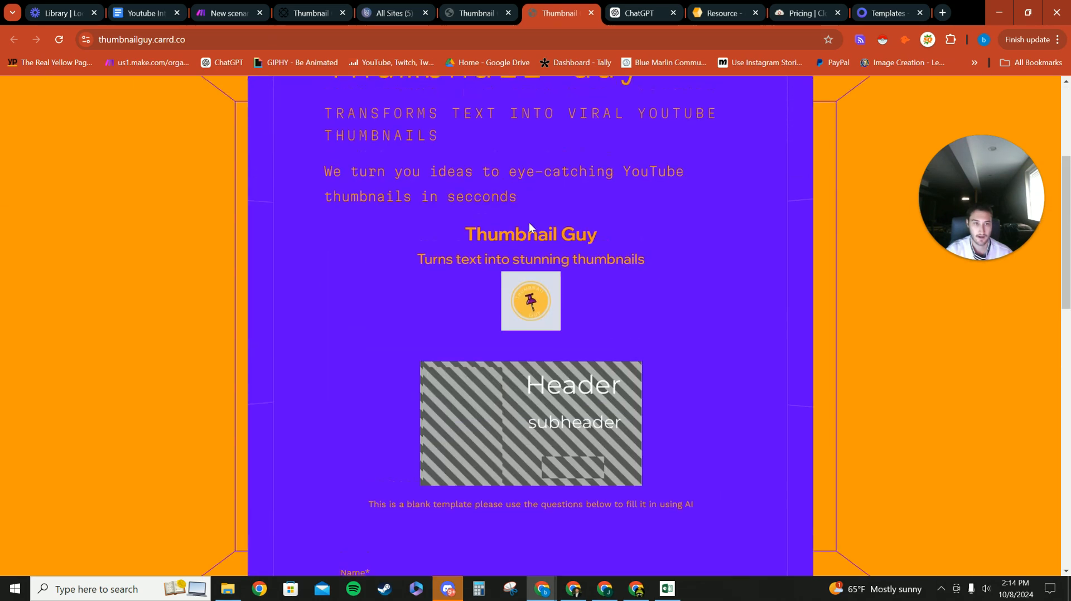
scroll(598, 280, "down", 8)
left_click(376, 383)
left_click(415, 415)
scroll(415, 415, "down", 5)
scroll(365, 211, "up", 2)
left_click(365, 256)
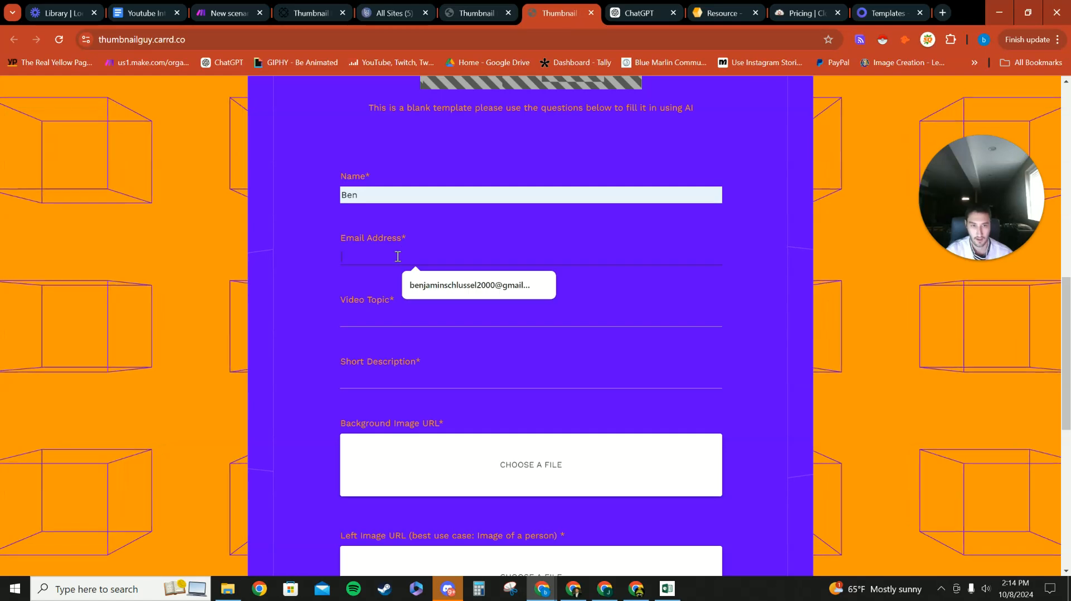
left_click(423, 286)
left_click(426, 319)
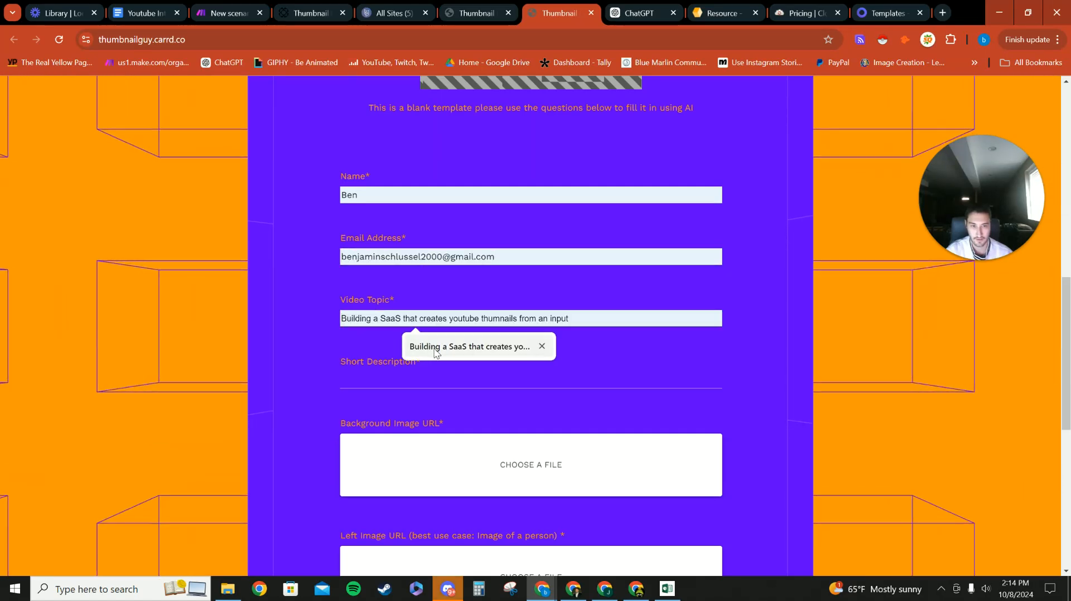
left_click(422, 344)
left_click(370, 382)
left_click(418, 400)
Step: Upload How To as background, the drive-google image as left person, and Marlin (3) as logo
scroll(561, 328, "down", 2)
scroll(524, 226, "down", 2)
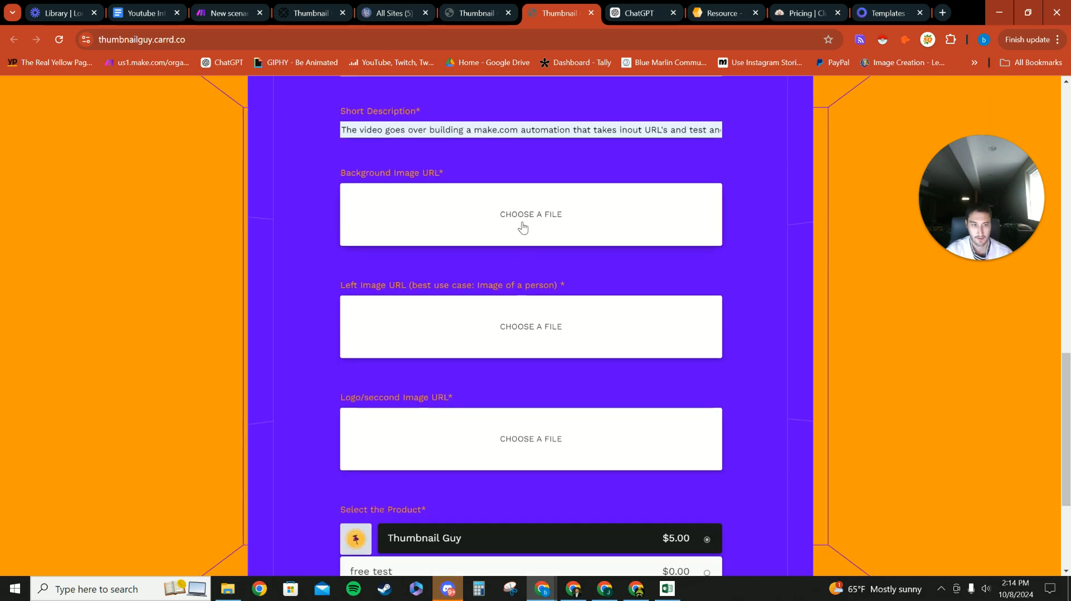
left_click(524, 224)
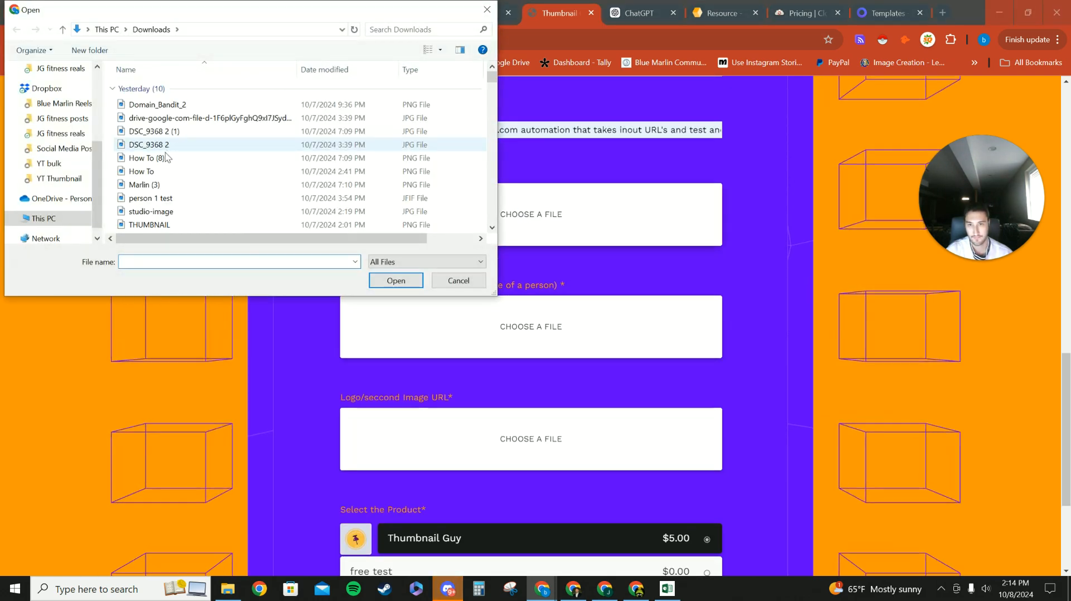
left_click(157, 172)
left_click(396, 281)
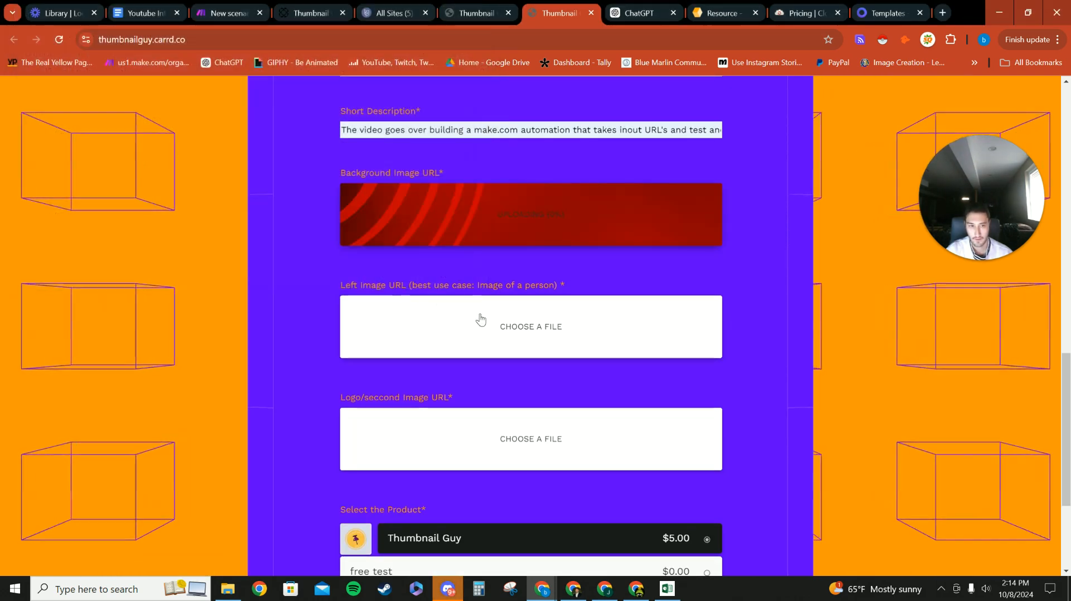
left_click(538, 334)
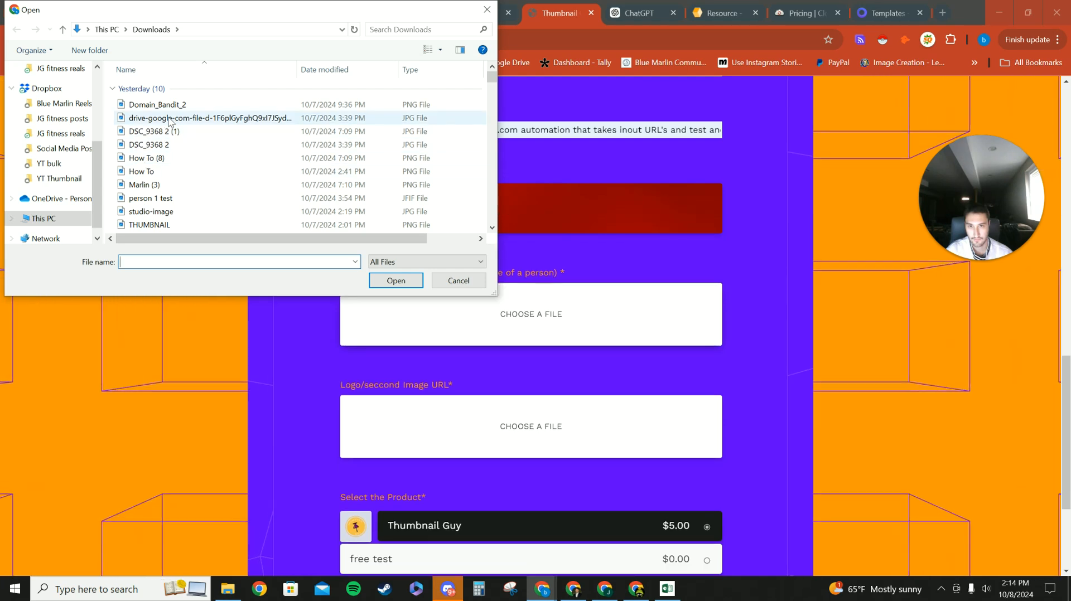
left_click(184, 117)
left_click(382, 280)
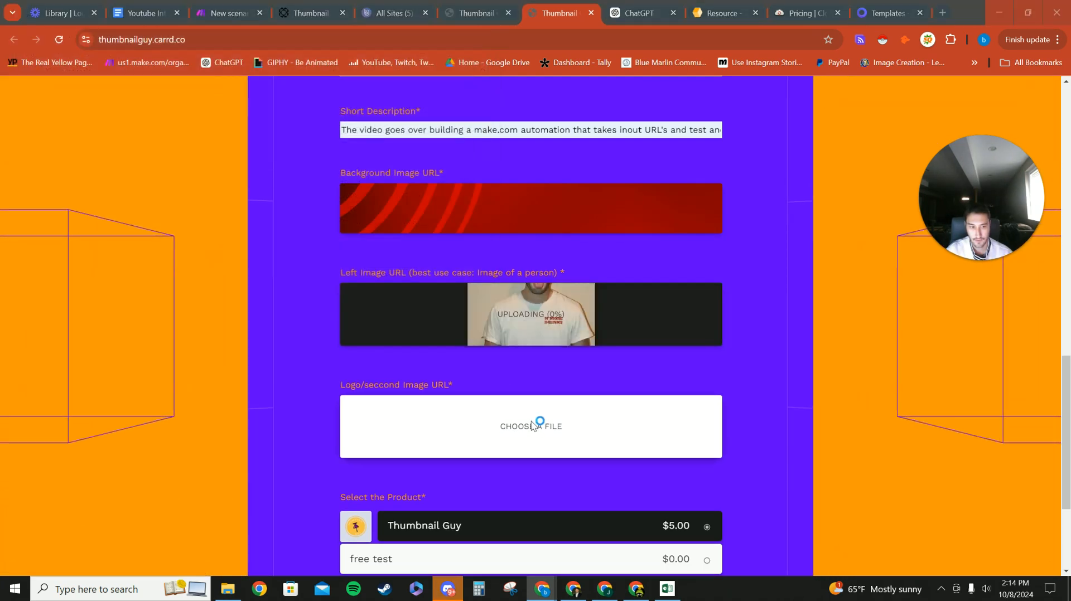
left_click(372, 316)
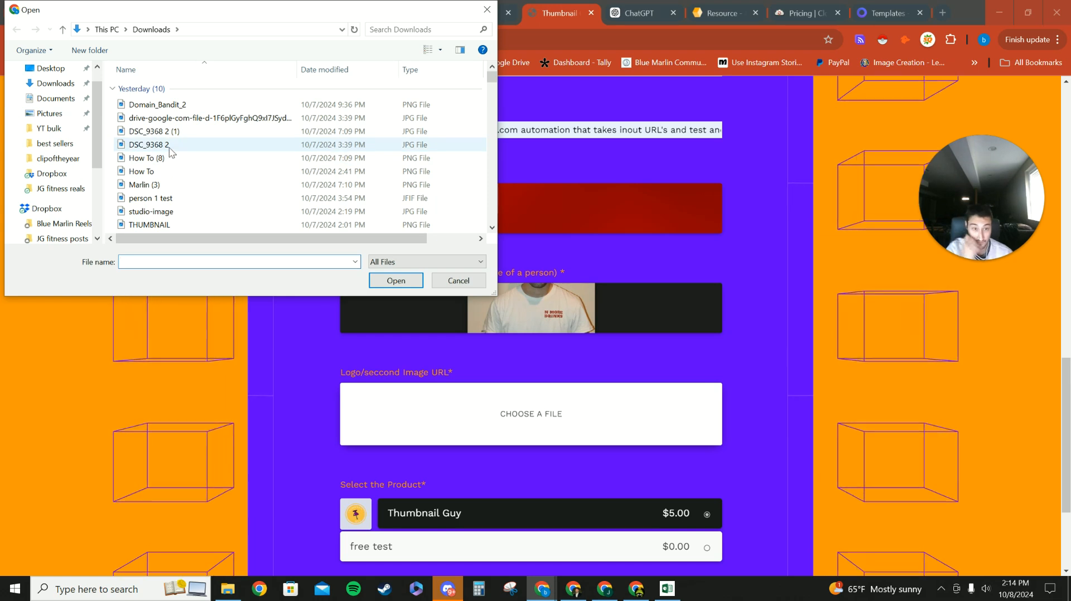
left_click(186, 184)
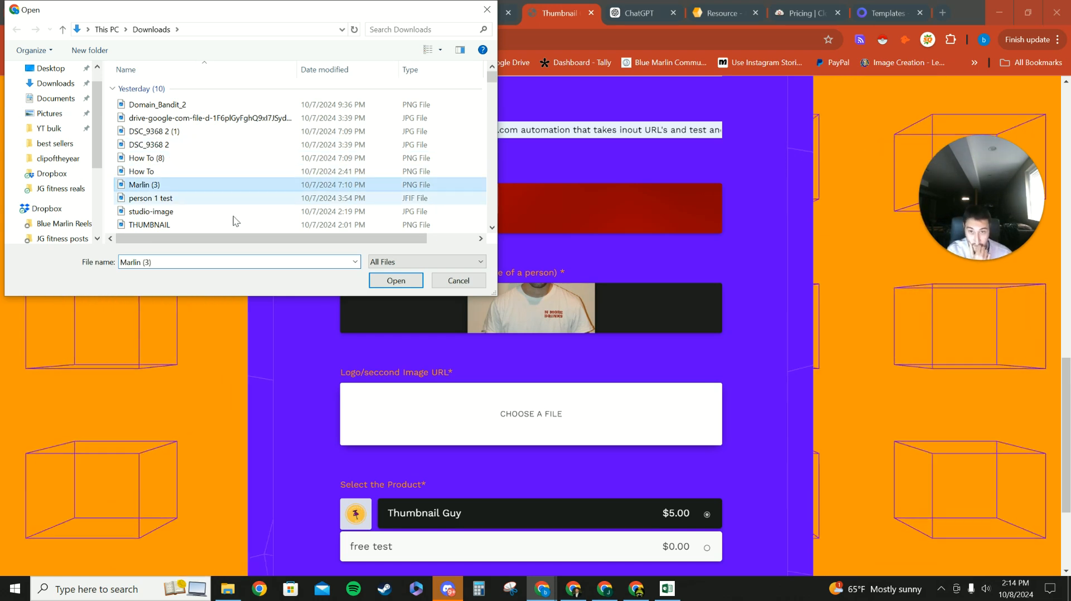
left_click(384, 279)
Step: Choose the free test product and submit the form
scroll(401, 346, "down", 3)
left_click(440, 381)
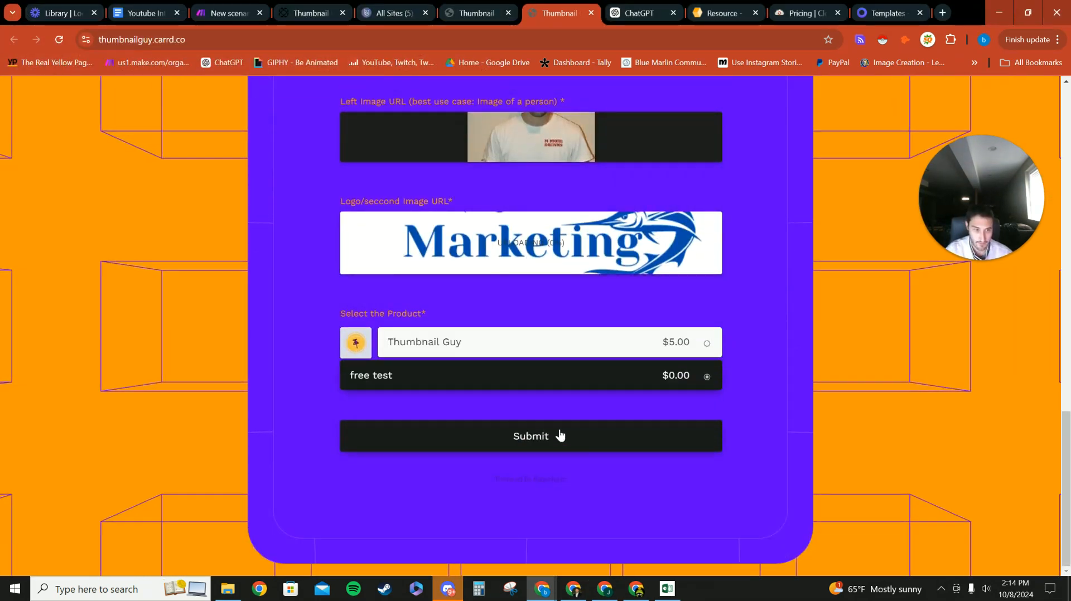
left_click(531, 440)
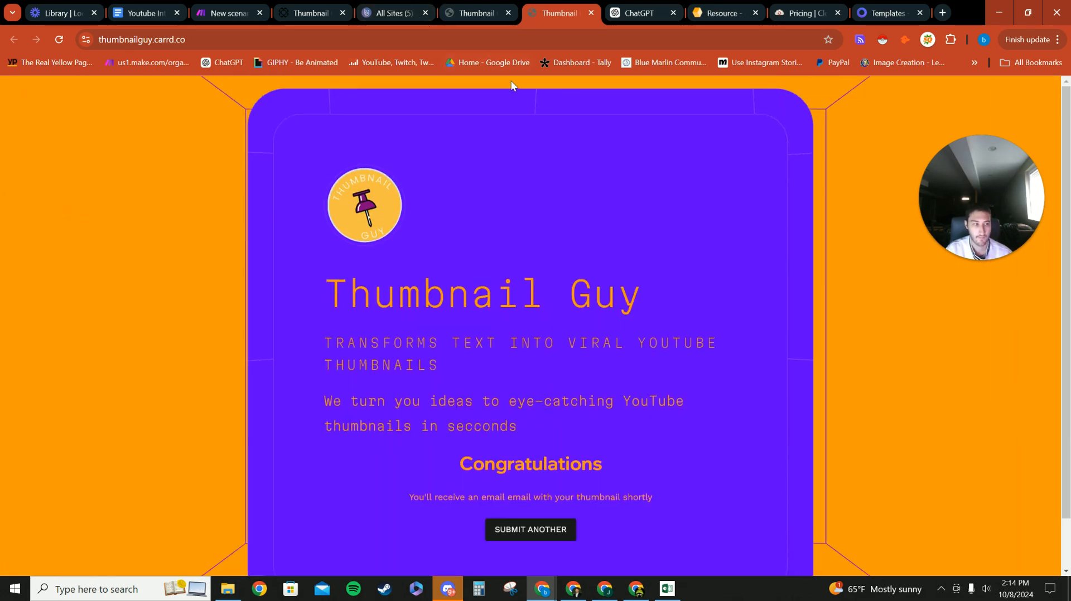
Step: Back in Make, check the Person module's mappable Paperform URL items
left_click(168, 12)
left_click(232, 12)
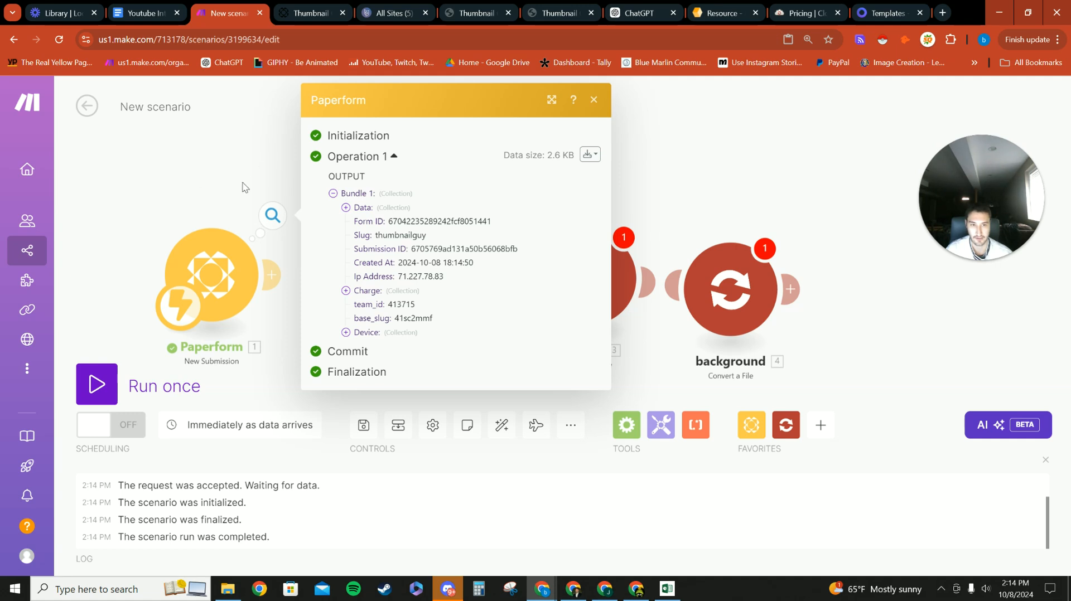
left_click(191, 175)
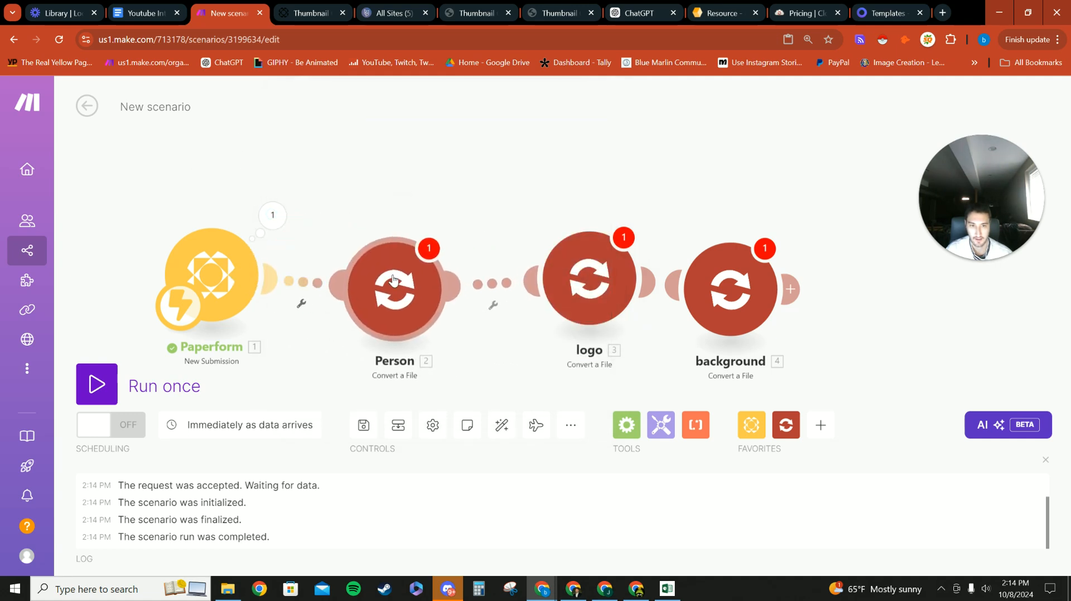
left_click(394, 281)
left_click(537, 326)
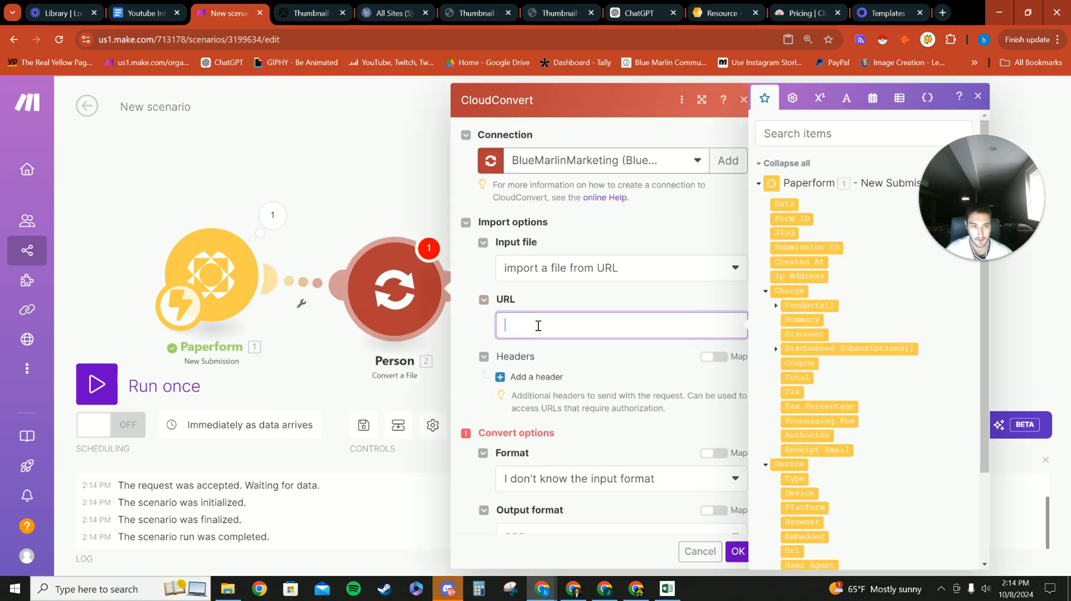
left_click(328, 165)
Step: Unlink Paperform and delete the Person, logo and background modules
right_click(305, 291)
left_click(346, 324)
right_click(400, 295)
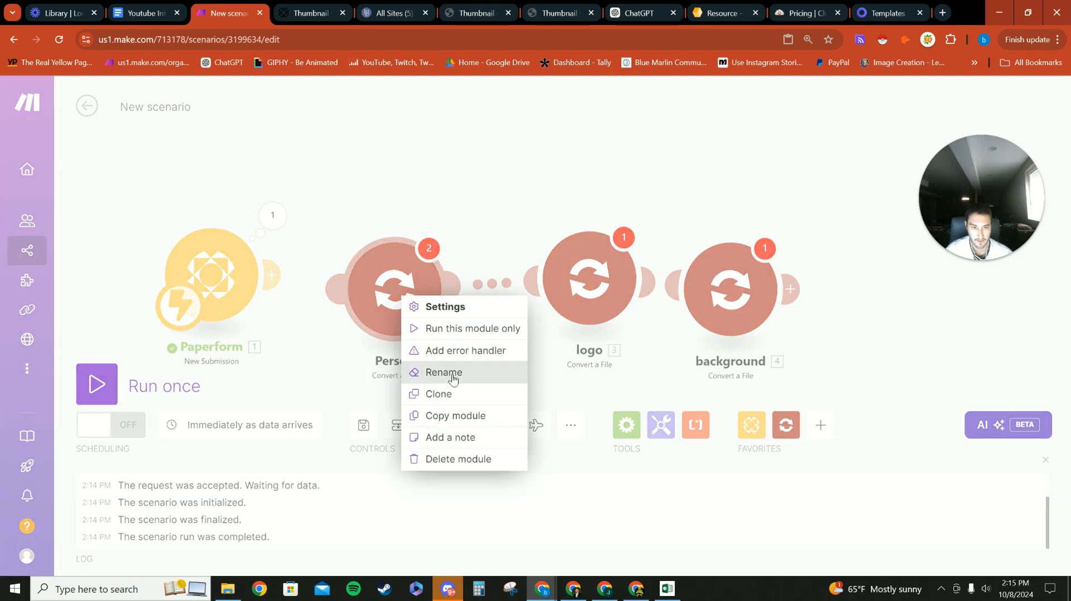
left_click(458, 458)
right_click(586, 305)
left_click(619, 471)
right_click(744, 291)
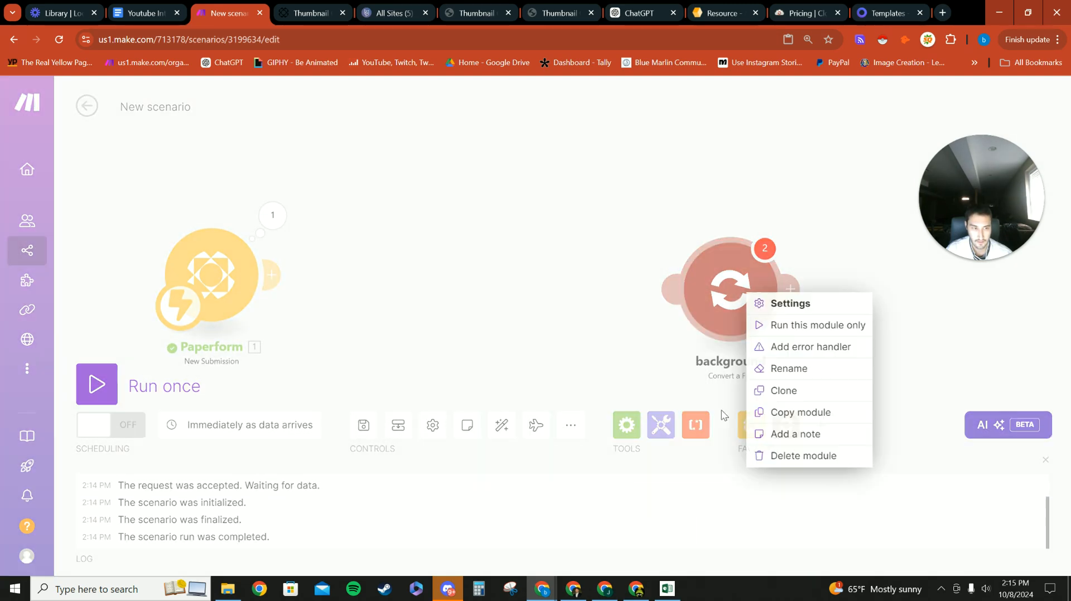
left_click(761, 455)
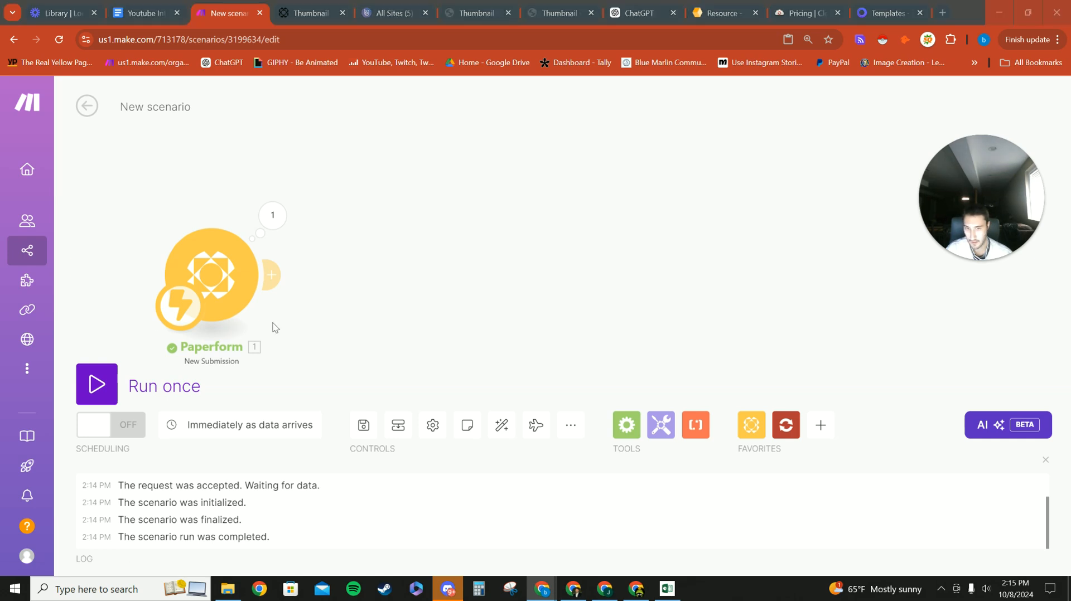
Step: Paste a fresh copy of the Person module beside Paperform
right_click(397, 291)
left_click(424, 323)
left_click_drag(487, 311, 416, 294)
Step: Map the Person module's URL to the drpkt submission value url
left_click(511, 305)
scroll(728, 309, "down", 3)
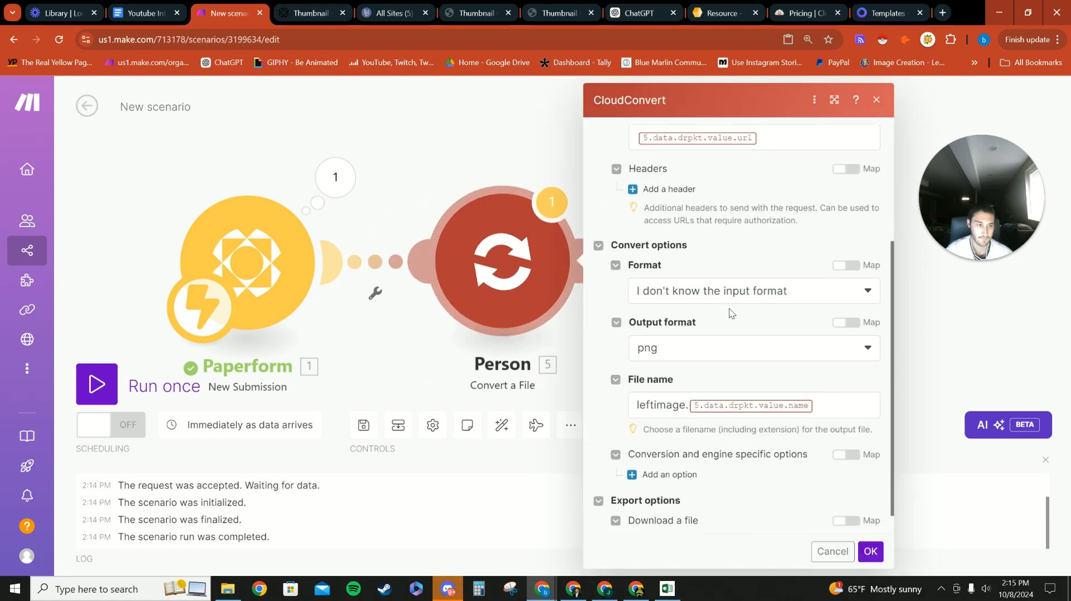
scroll(667, 325, "up", 4)
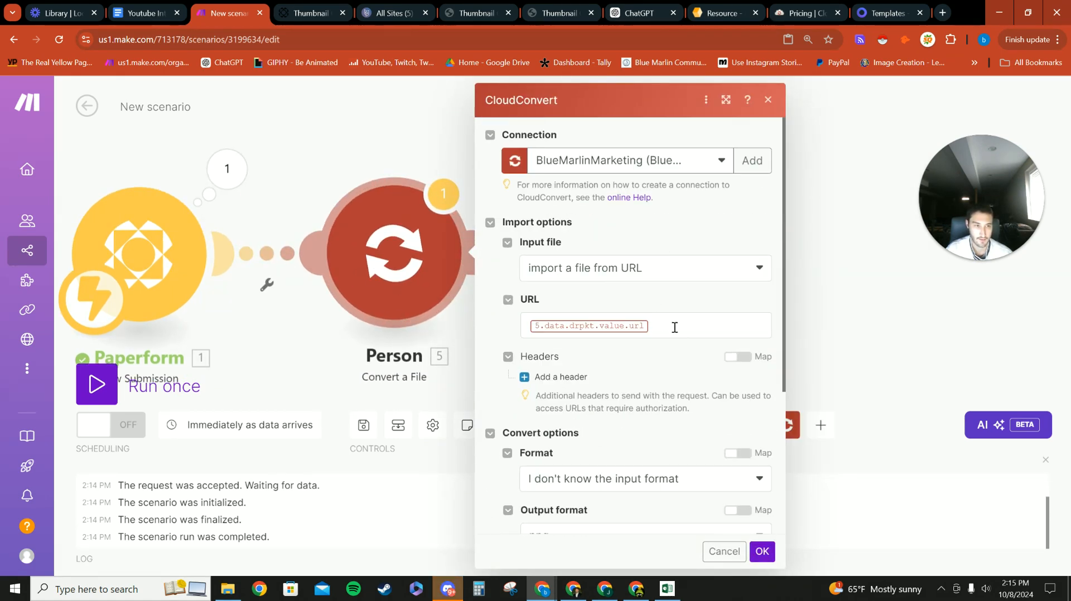
left_click(685, 320)
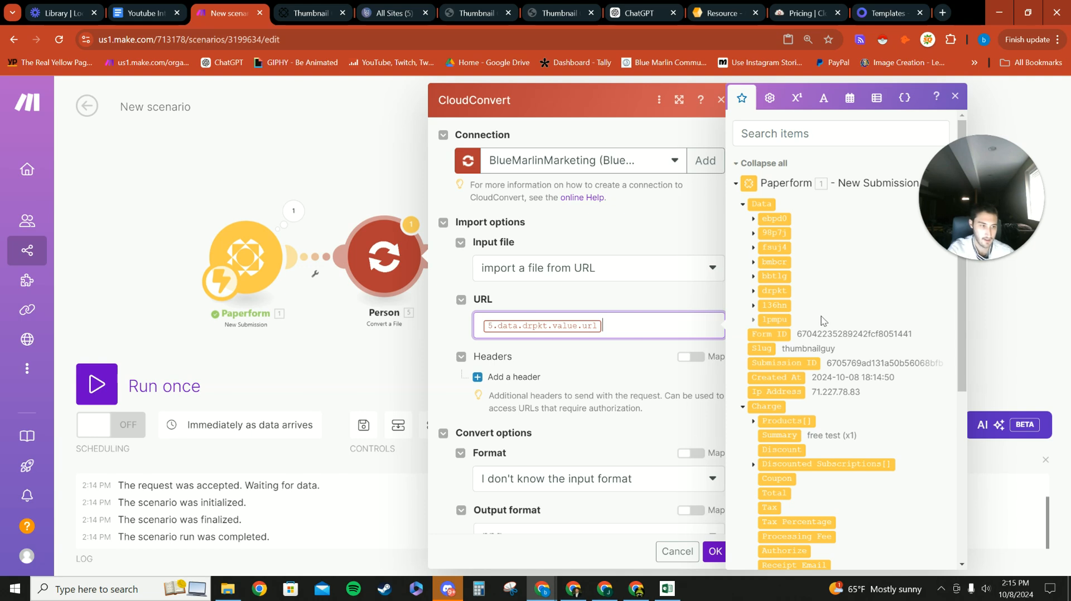
key("BackSpace")
left_click(754, 277)
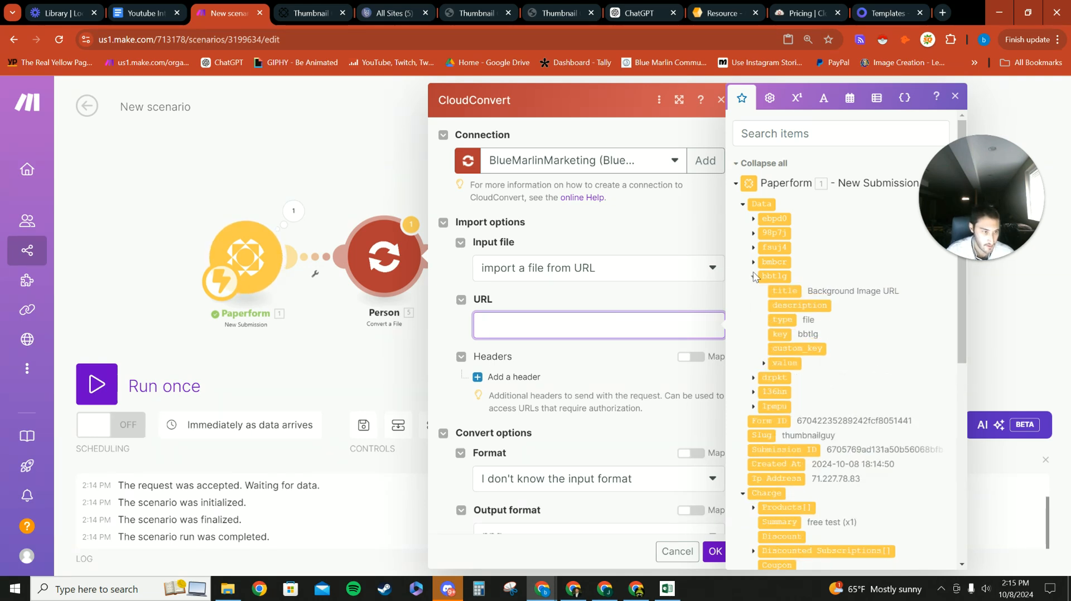
left_click(753, 276)
left_click(753, 291)
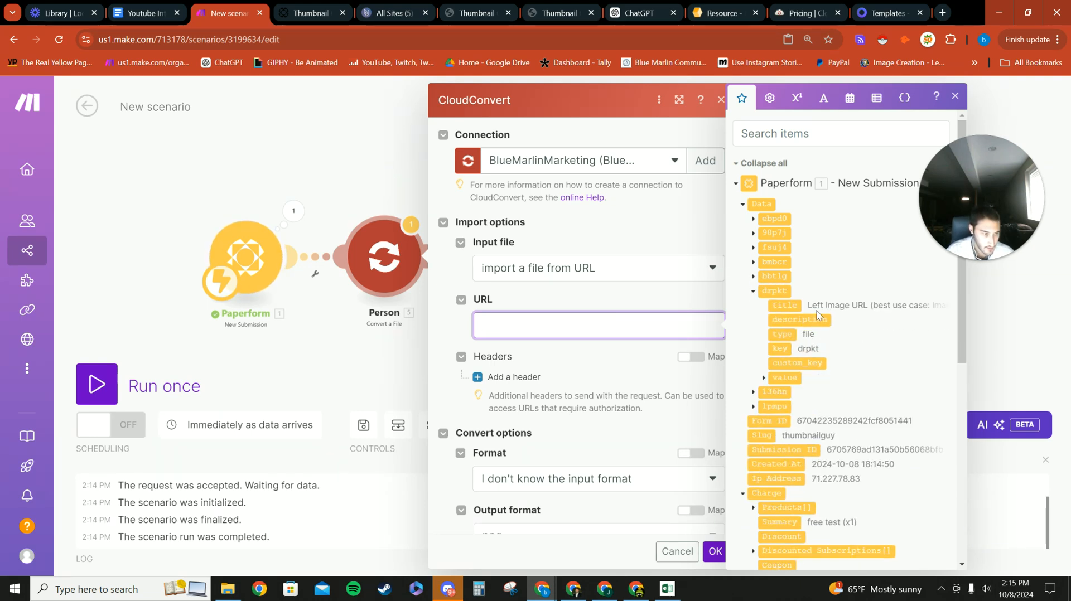
scroll(778, 330, "down", 2)
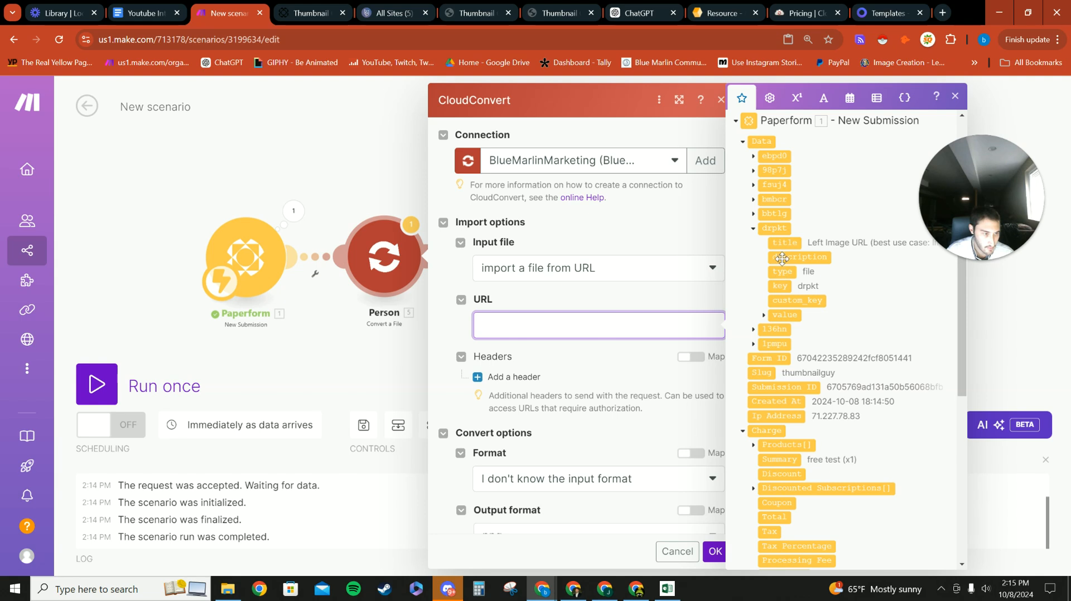
left_click(764, 315)
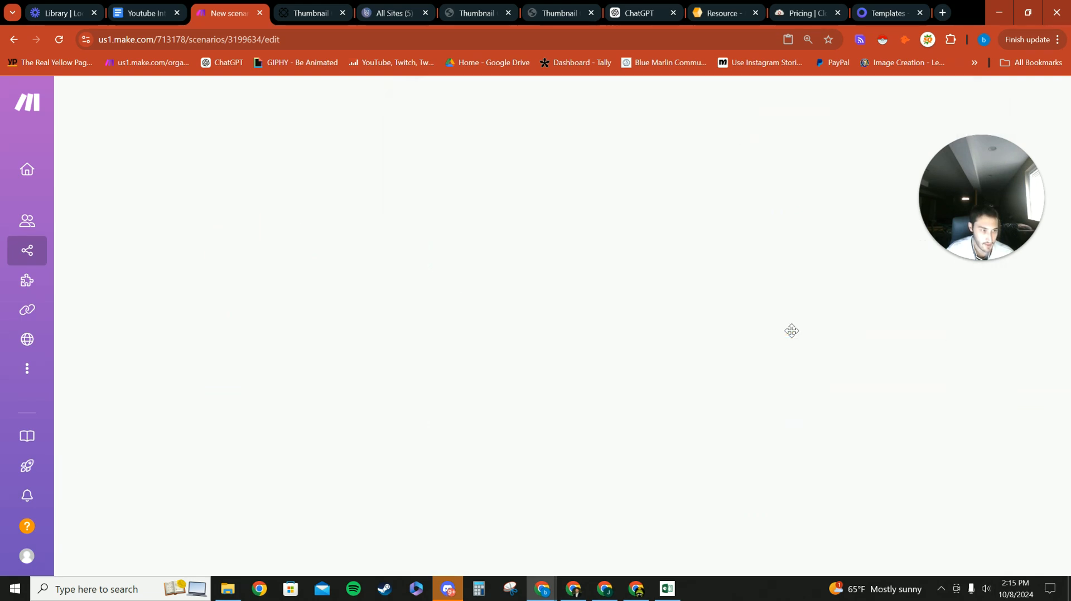
left_click_drag(791, 330, 552, 328)
Step: Set the file name to 'leftimage.' plus drpkt's name and save the module
scroll(550, 334, "down", 1)
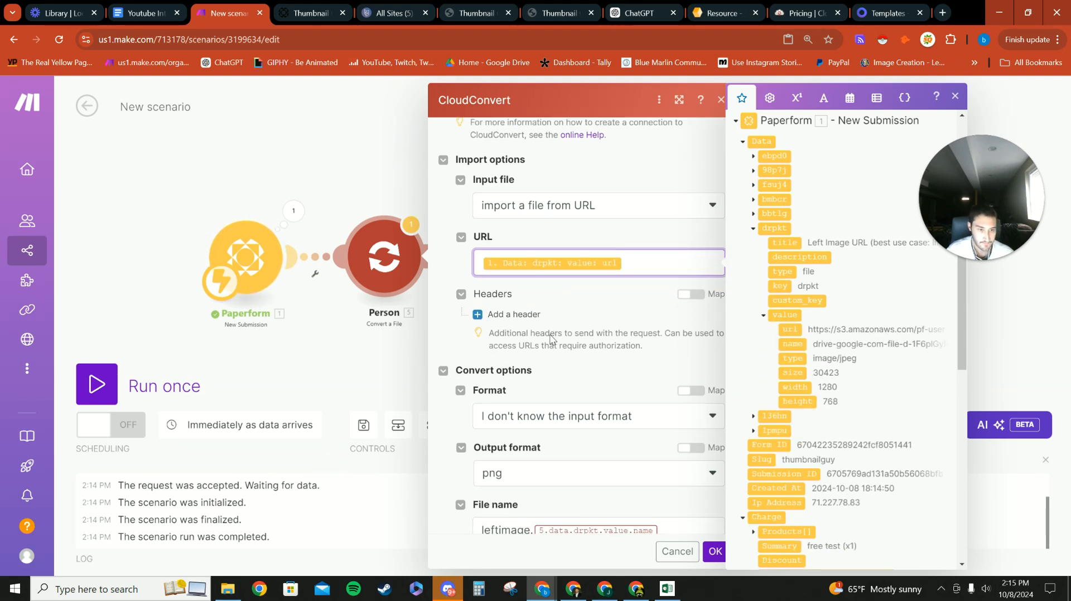
scroll(572, 344, "down", 3)
left_click(672, 381)
key("BackSpace")
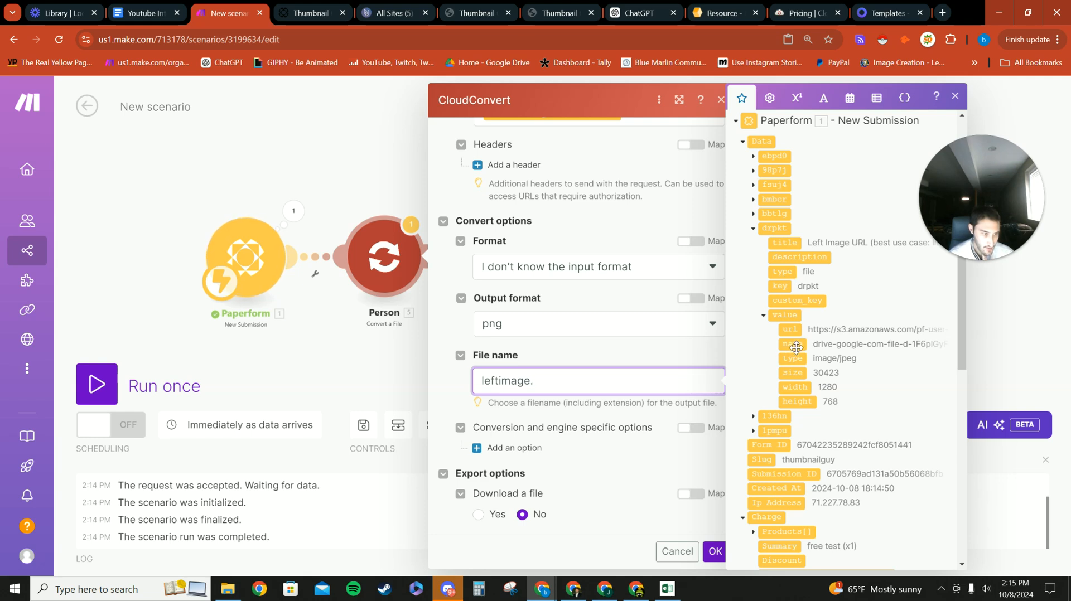
left_click_drag(792, 344, 641, 382)
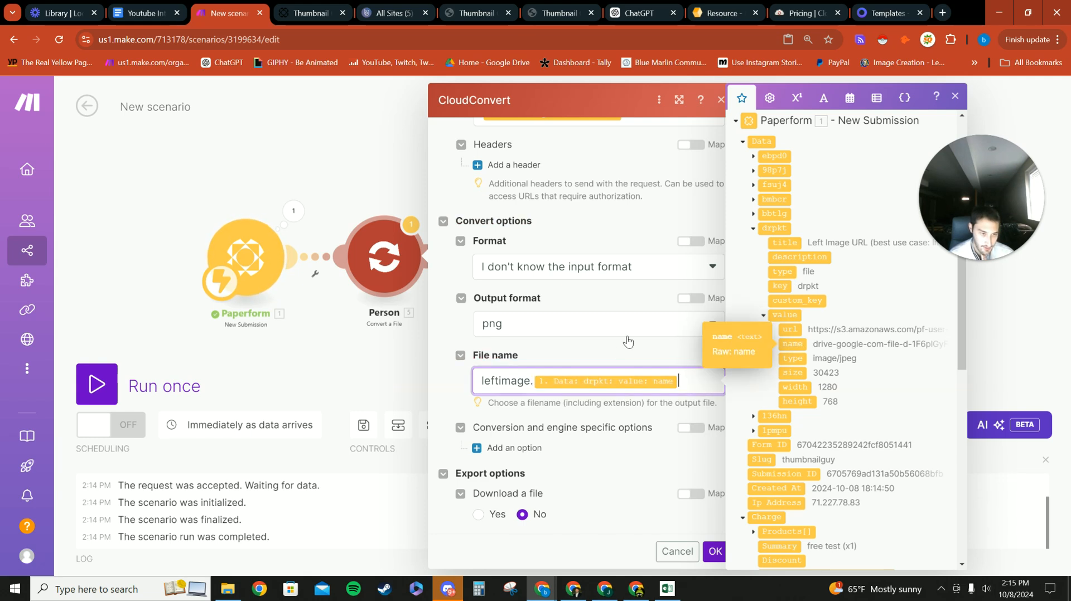
left_click(713, 552)
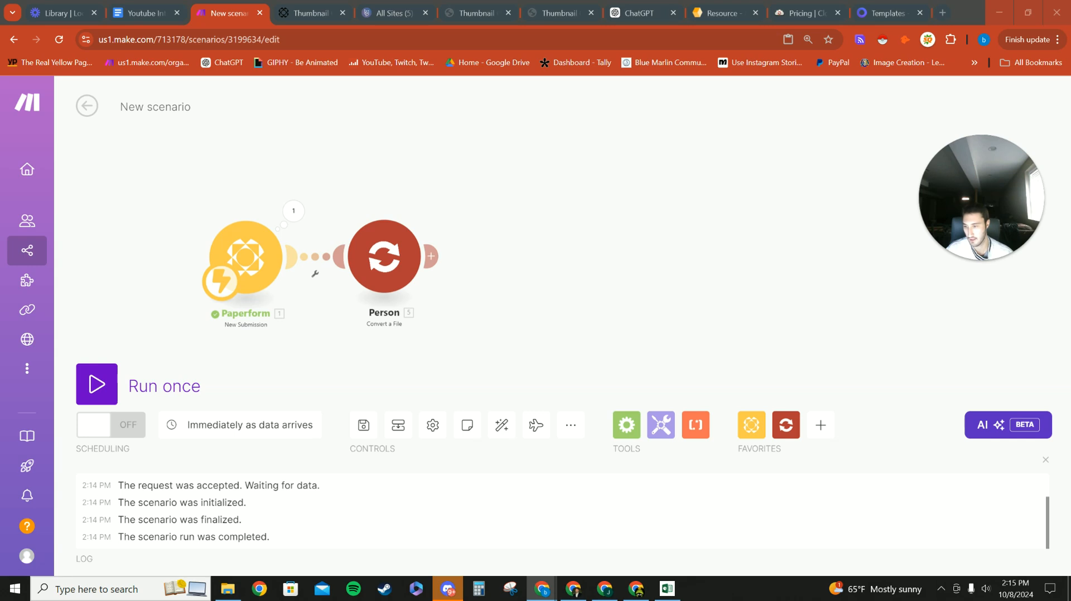
Step: Paste another Convert a File module and connect it after Person as the logo step
right_click(488, 255)
left_click(519, 289)
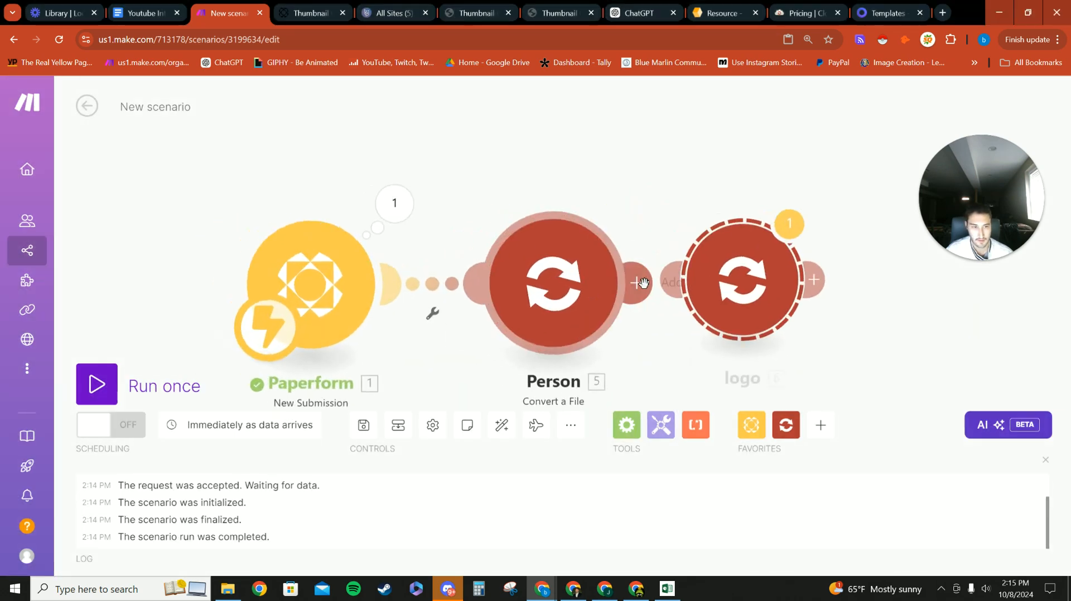
scroll(708, 398, "down", 1)
left_click_drag(758, 322, 772, 338)
Step: Map the logo module's URL to the 136hn second-image upload's url
left_click(770, 336)
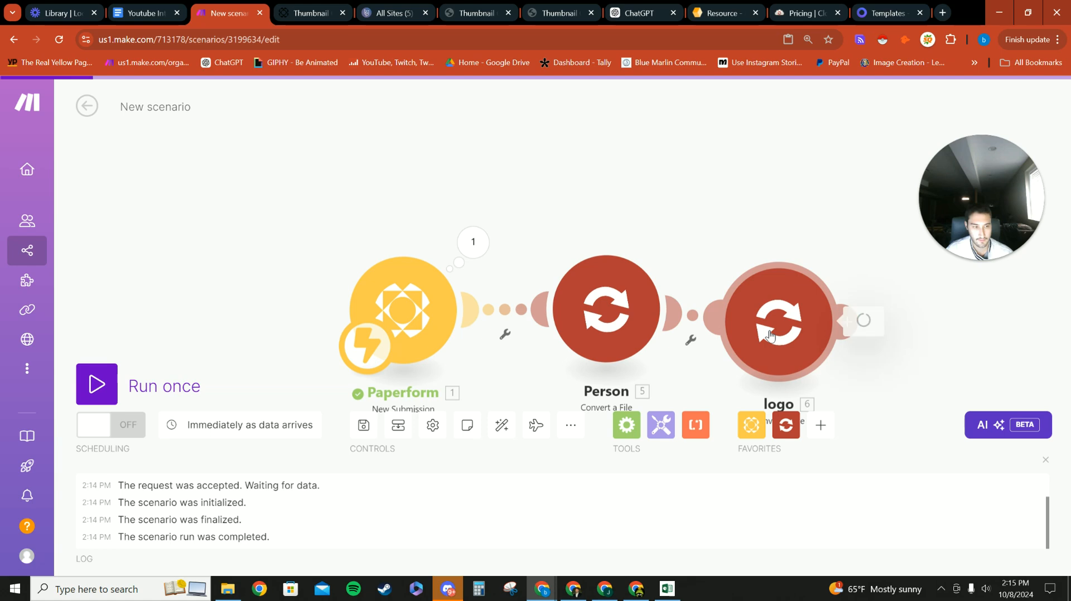
left_click(611, 337)
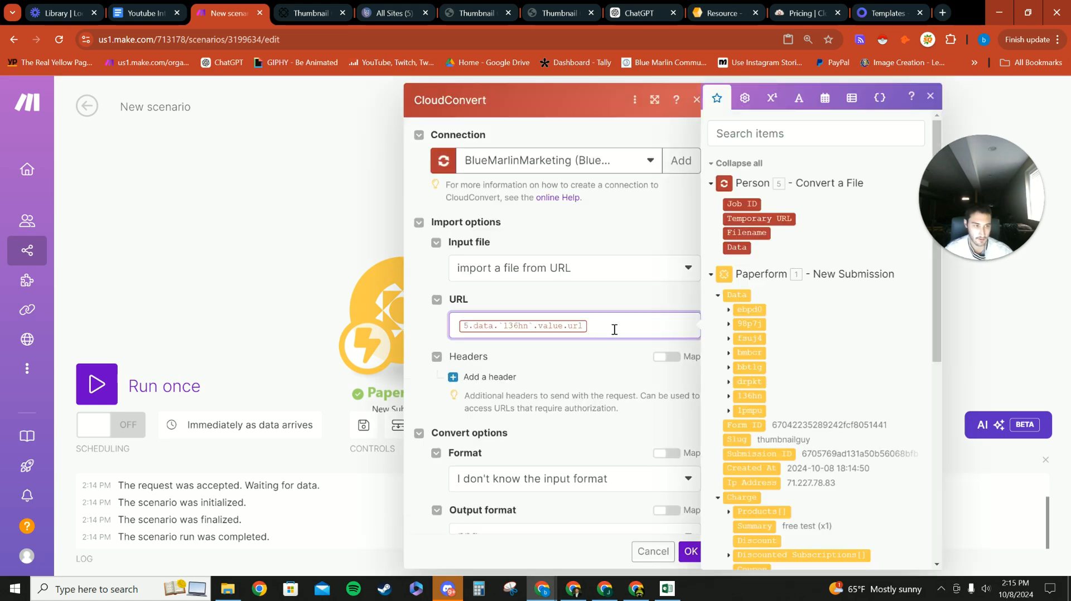
key("BackSpace")
left_click(727, 397)
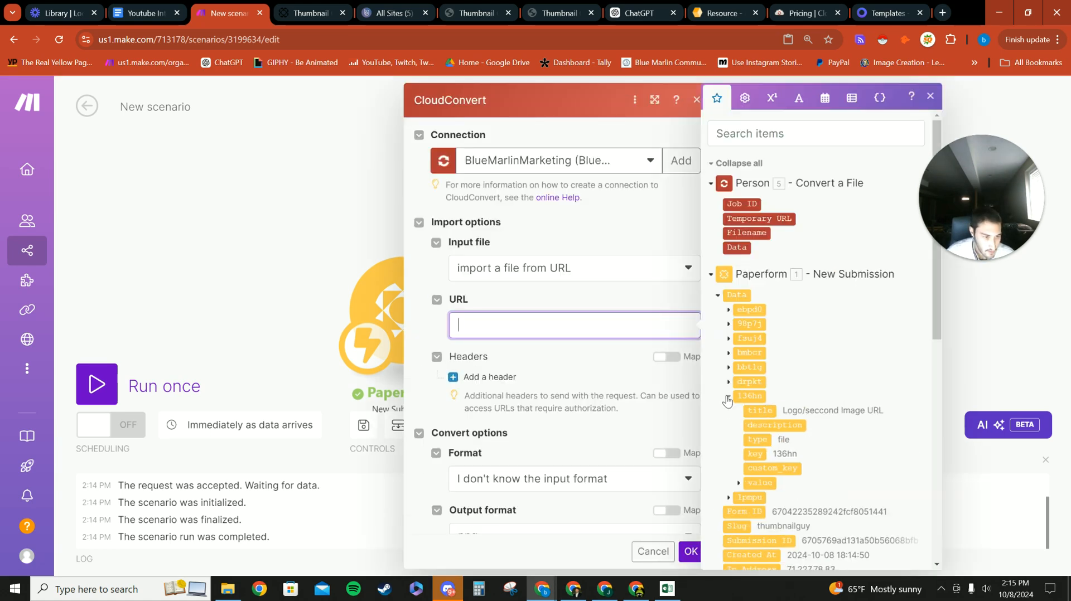
scroll(762, 386, "down", 2)
left_click(737, 359)
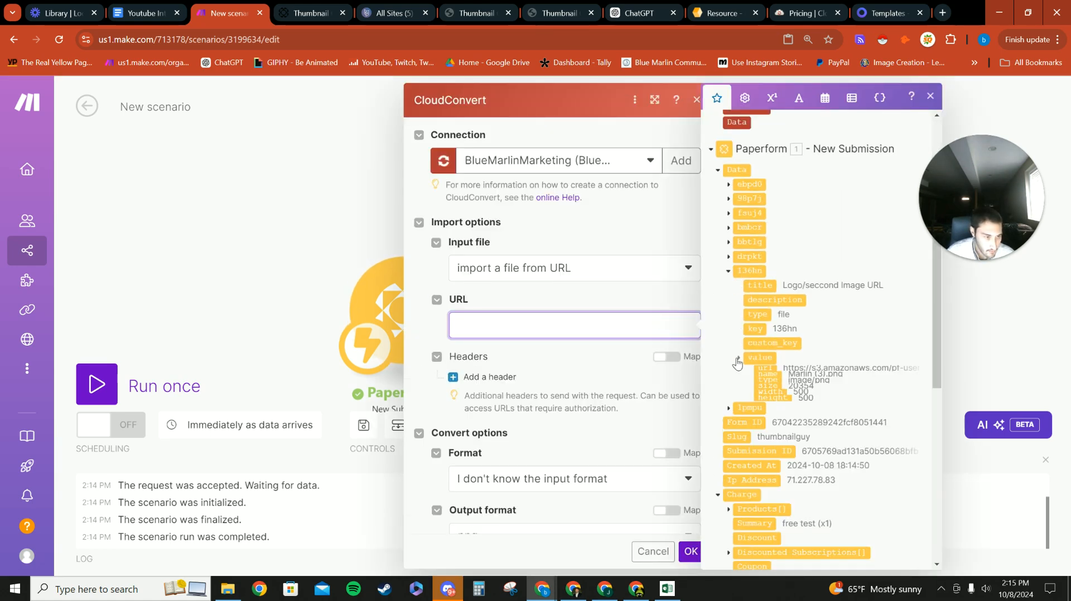
left_click(769, 372)
Step: Set the logo file name to 'seccondimage.' plus 136hn's name and save
scroll(561, 361, "down", 5)
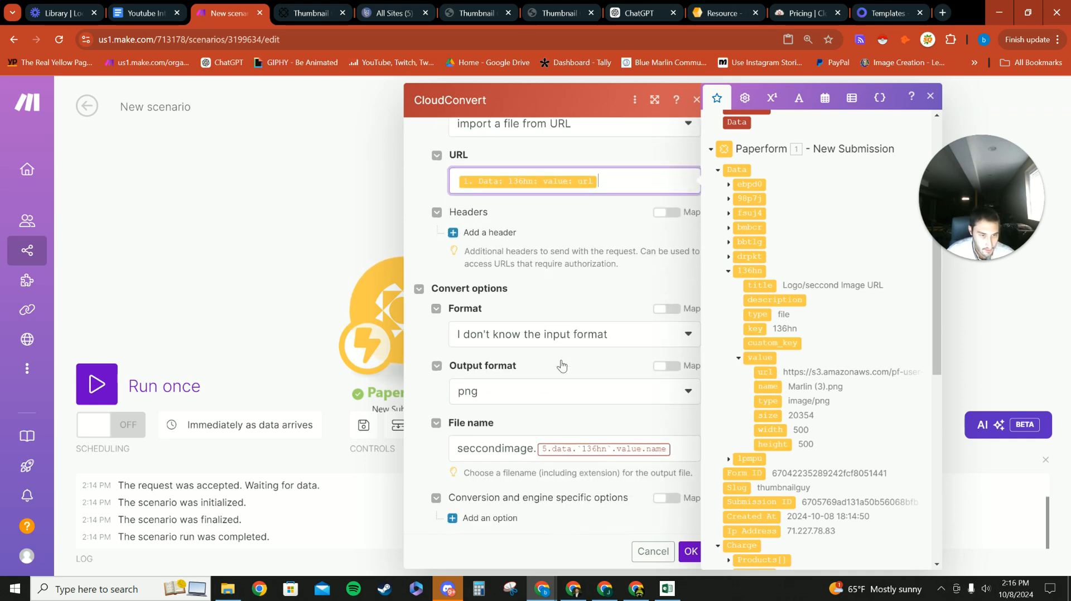
left_click(677, 386)
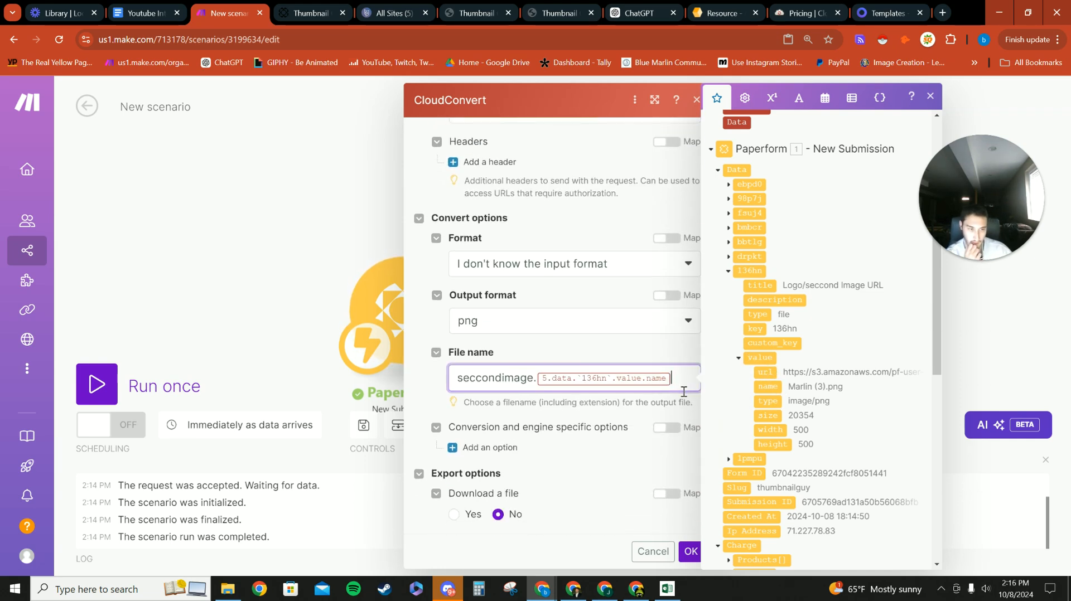
key("BackSpace")
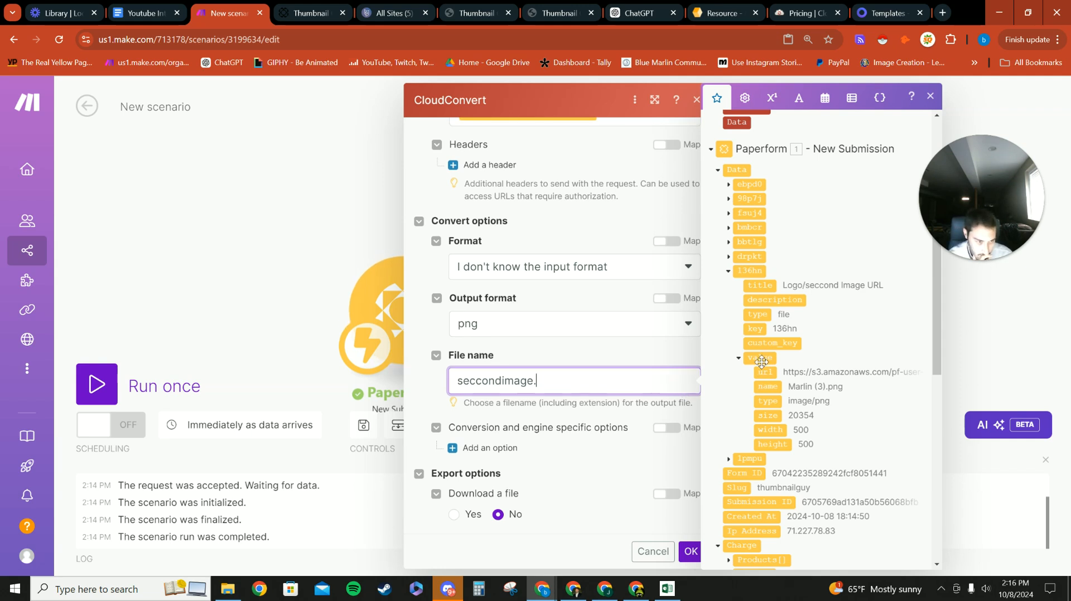
left_click(773, 387)
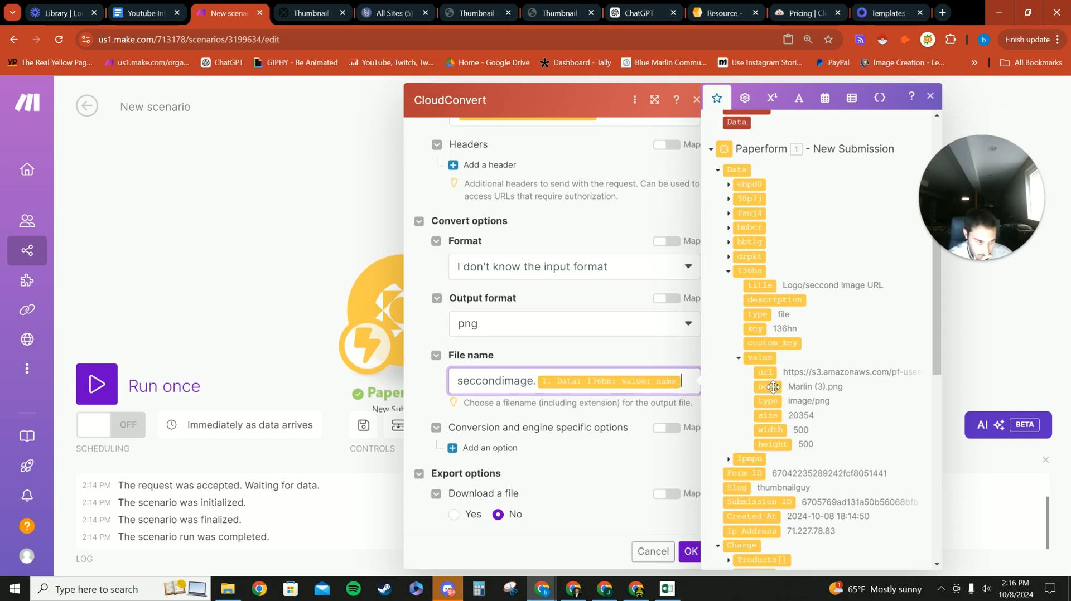
left_click(688, 551)
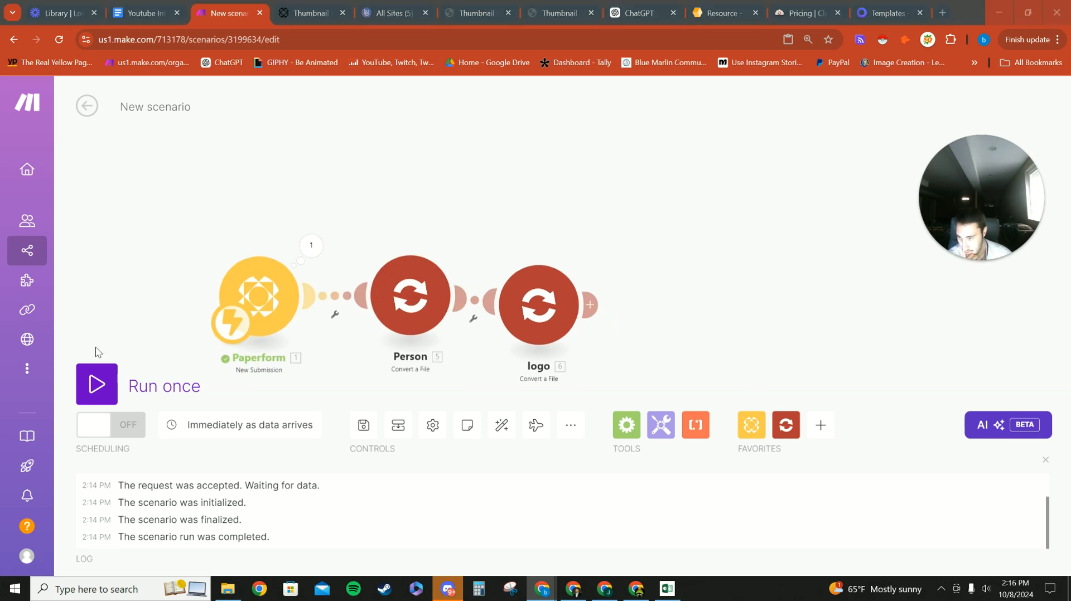
Step: Paste a Convert a File step as 'background' and map the form's Background Image URL into its URL
right_click(718, 280)
left_click(750, 311)
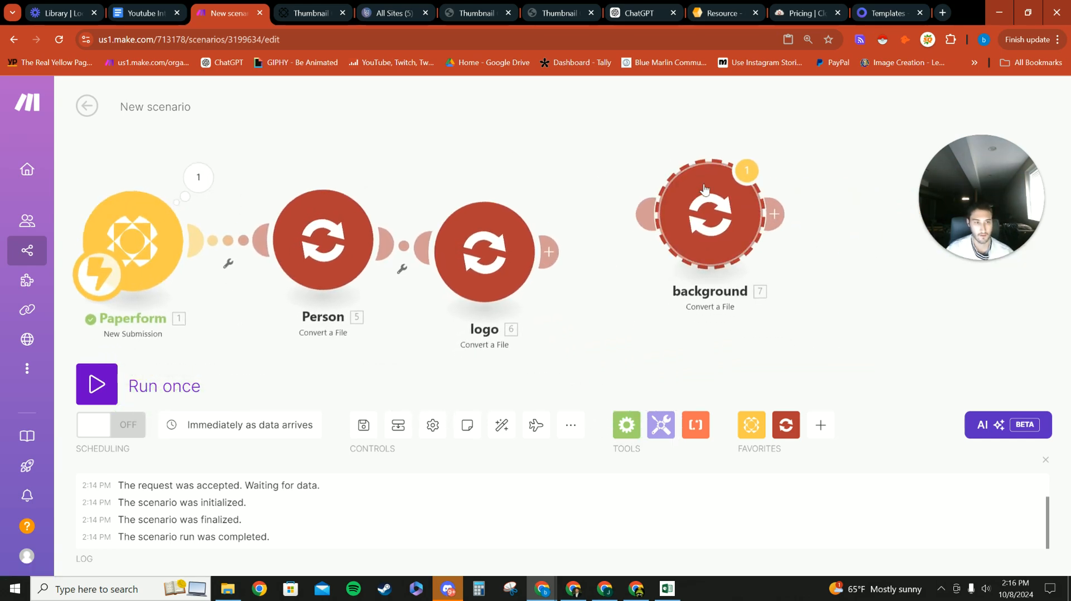
left_click(660, 245)
scroll(902, 320, "down", 2)
scroll(902, 320, "up", 2)
left_click(904, 322)
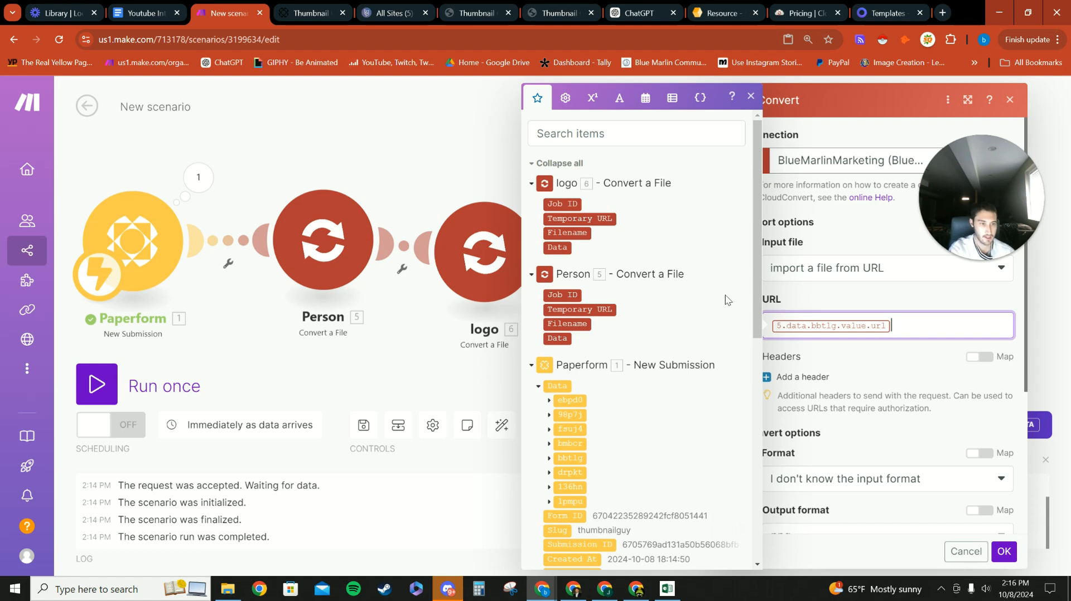
key("BackSpace")
scroll(613, 334, "down", 3)
left_click(549, 272)
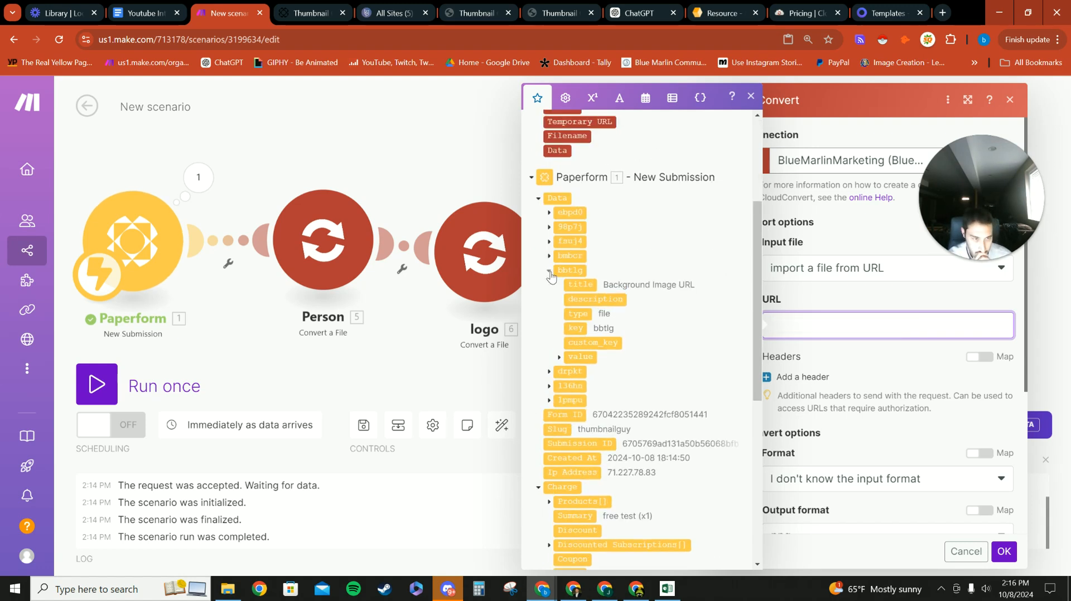
left_click(558, 357)
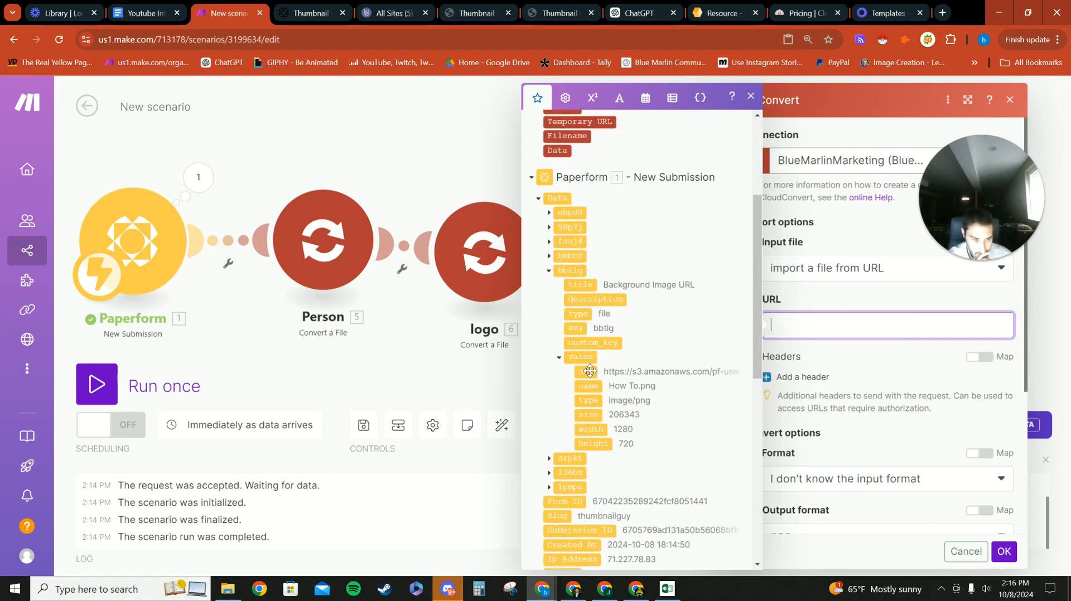
left_click(585, 371)
left_click(910, 359)
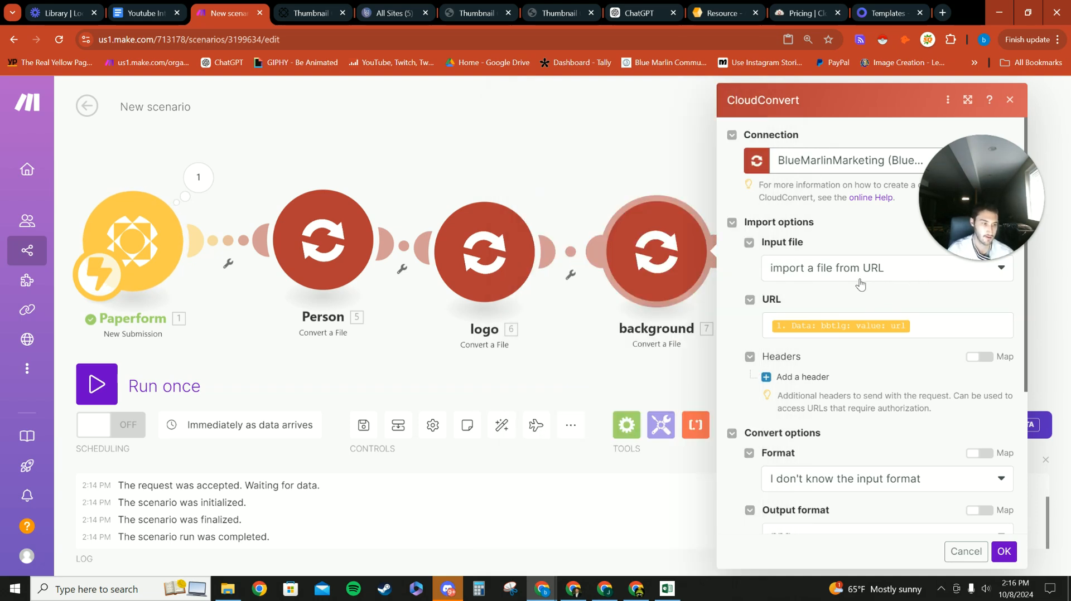
Step: Set its file name to 'background.' plus the Background Image field title, and save the step
scroll(821, 338, "down", 3)
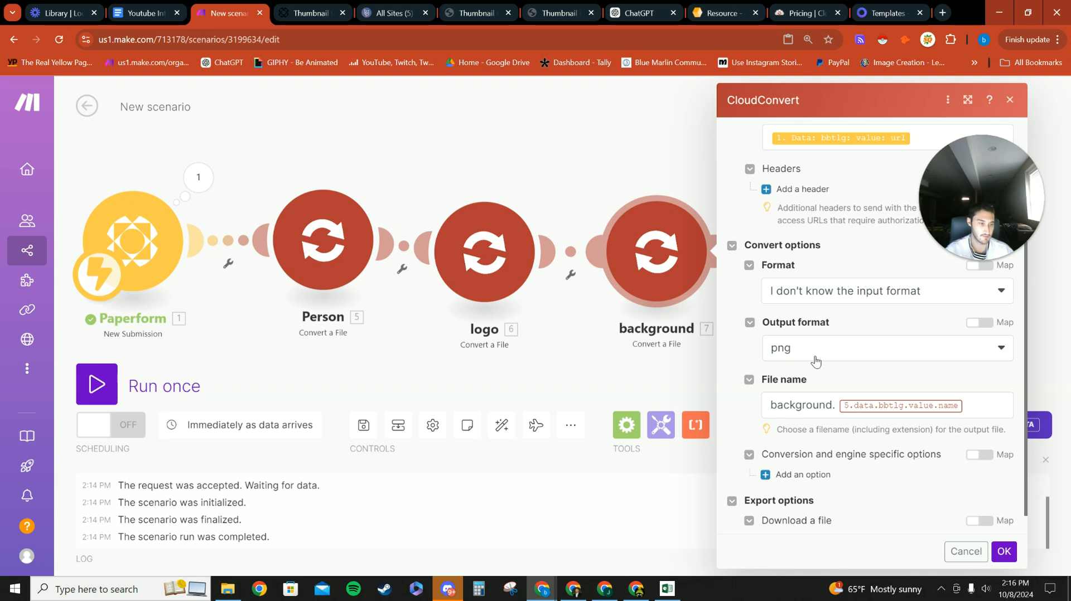
left_click(986, 406)
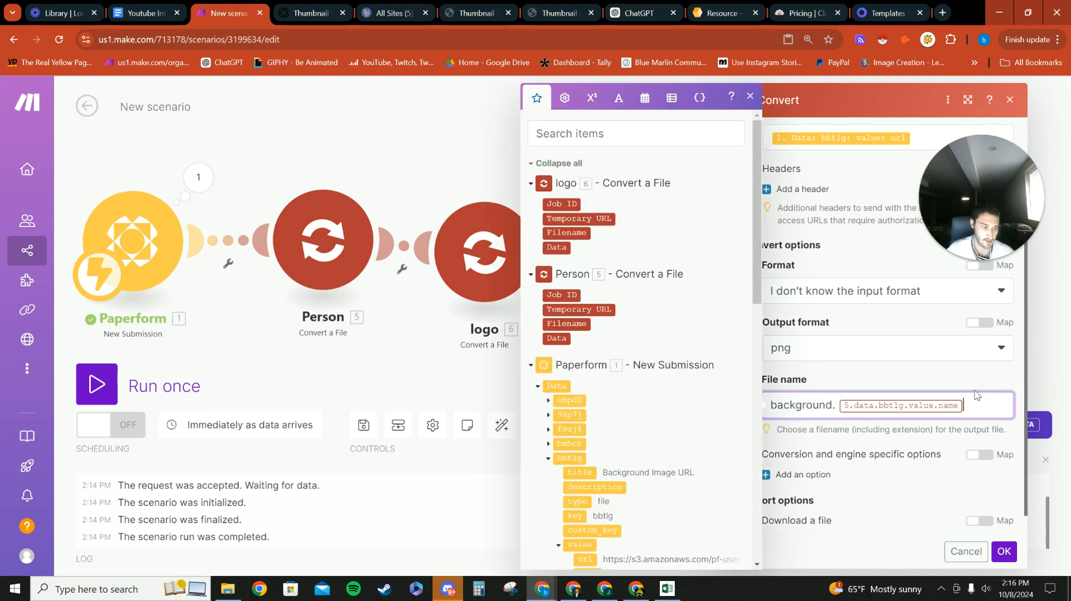
key("BackSpace")
scroll(609, 377, "down", 3)
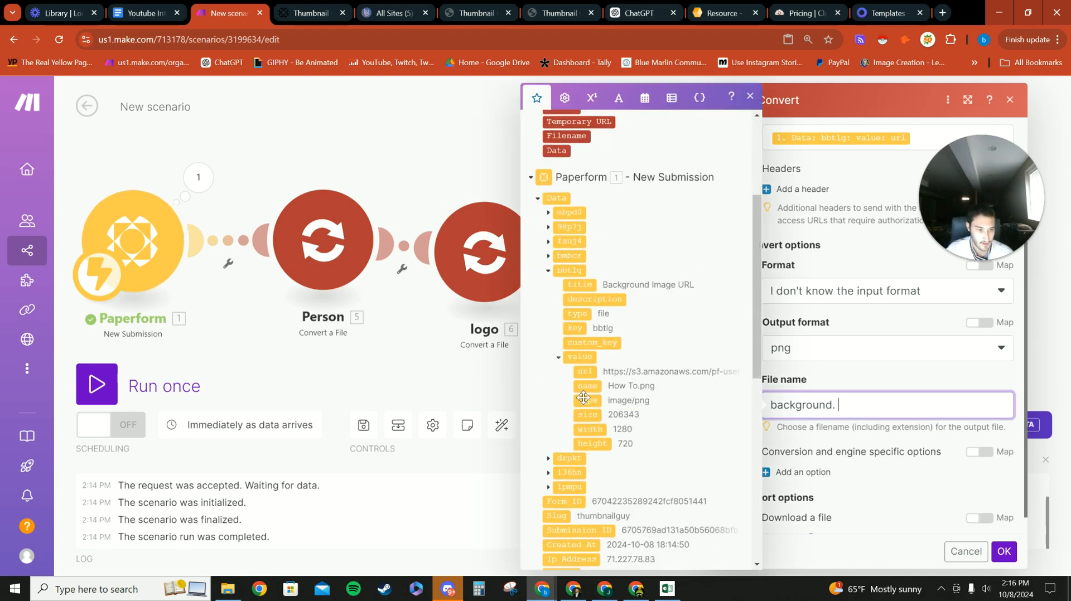
left_click(578, 285)
left_click(917, 374)
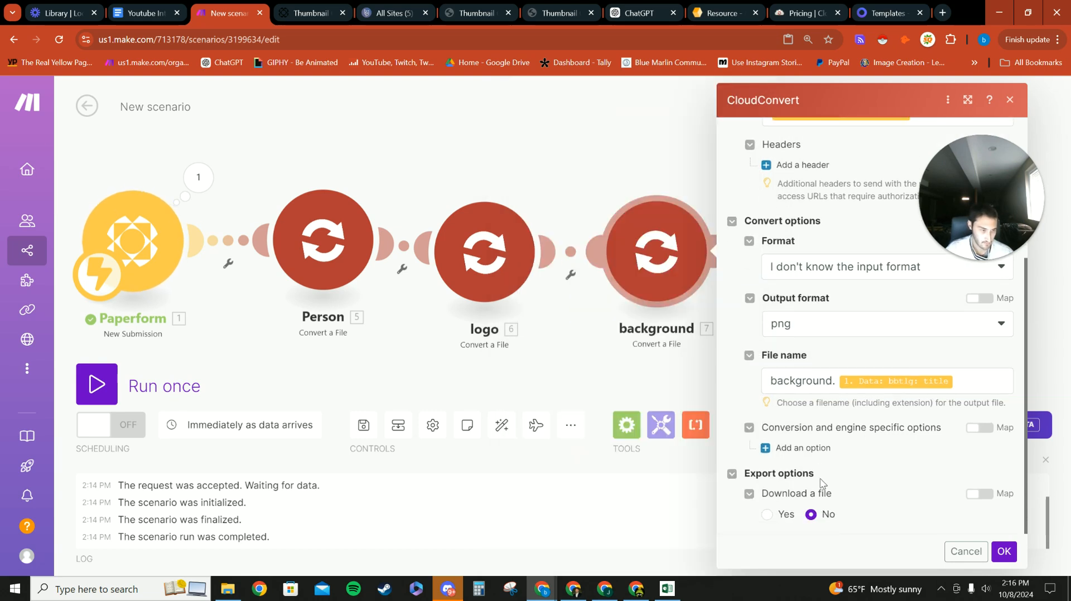
left_click(1005, 553)
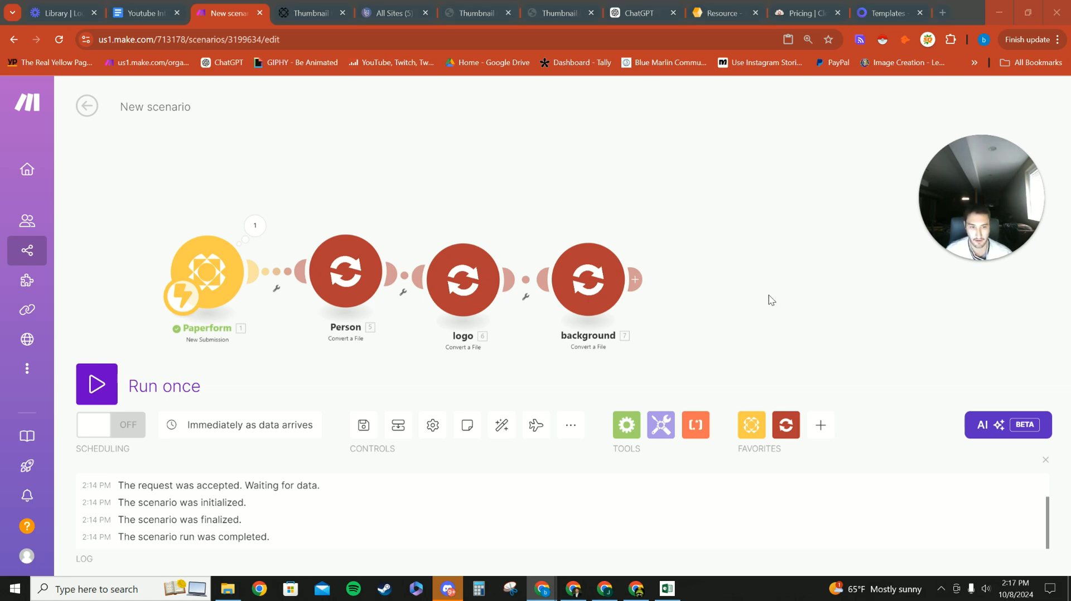
Step: Paste the copied 0CodeKit Remove Background step as Person Image and place it after background
left_click_drag(769, 295, 737, 264)
scroll(647, 305, "down", 3)
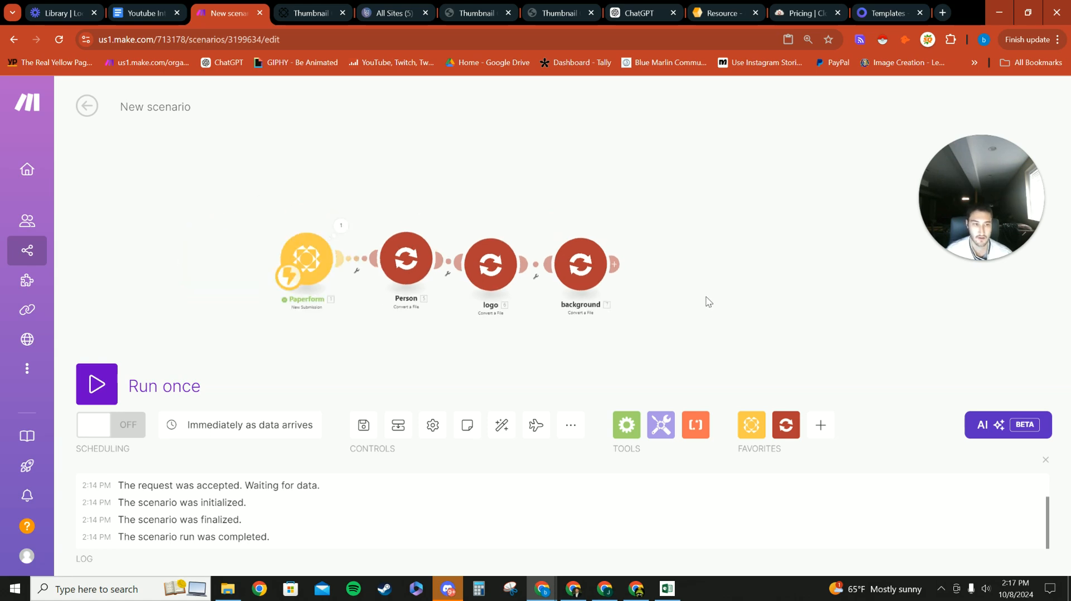
left_click_drag(705, 297, 595, 294)
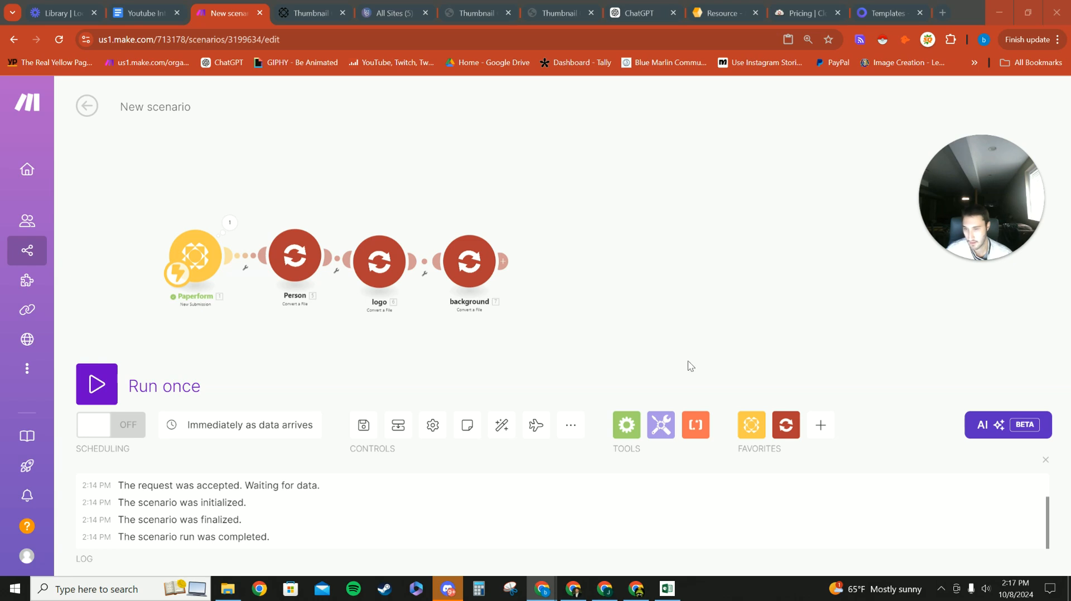
right_click(640, 309)
left_click(671, 343)
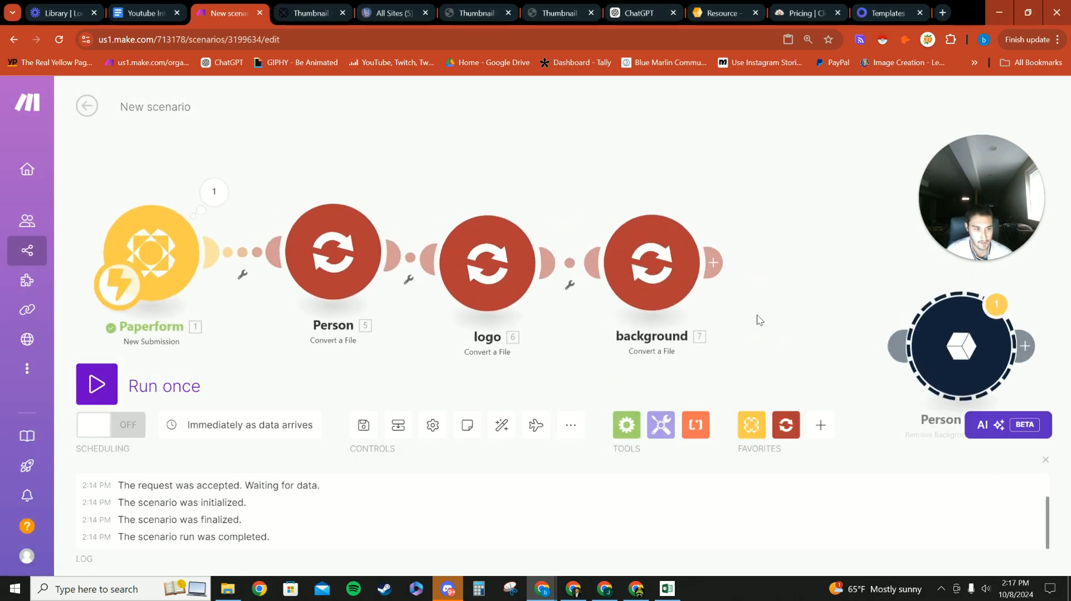
left_click_drag(813, 363, 469, 318)
scroll(468, 322, "down", 2)
left_click_drag(580, 297, 604, 252)
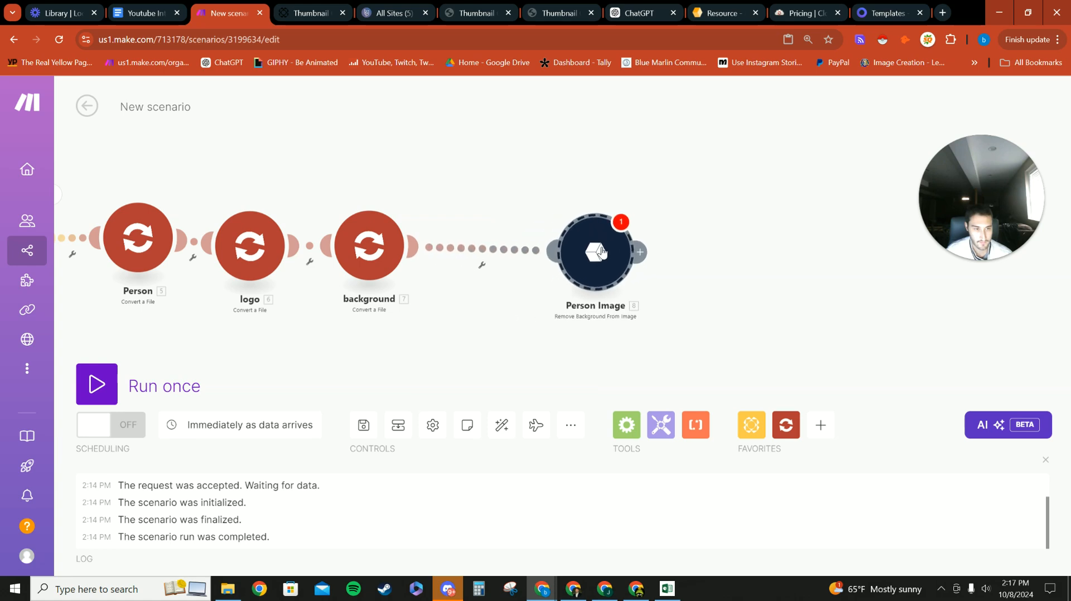
Step: Replace Person Image's Image URL with the Person conversion's Temporary URL and save
left_click(596, 254)
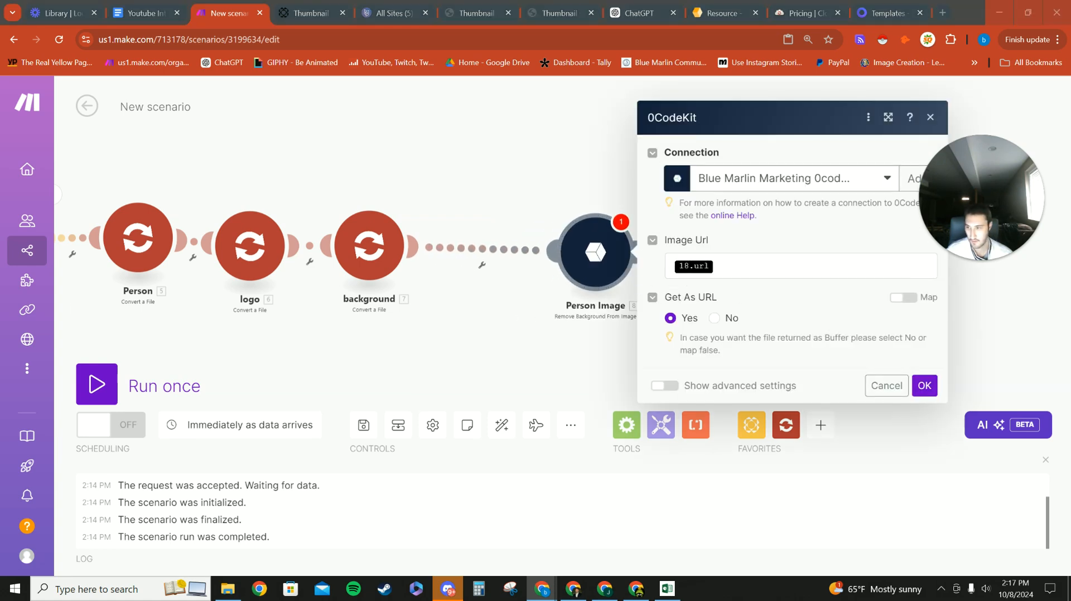
left_click(746, 270)
key("BackSpace")
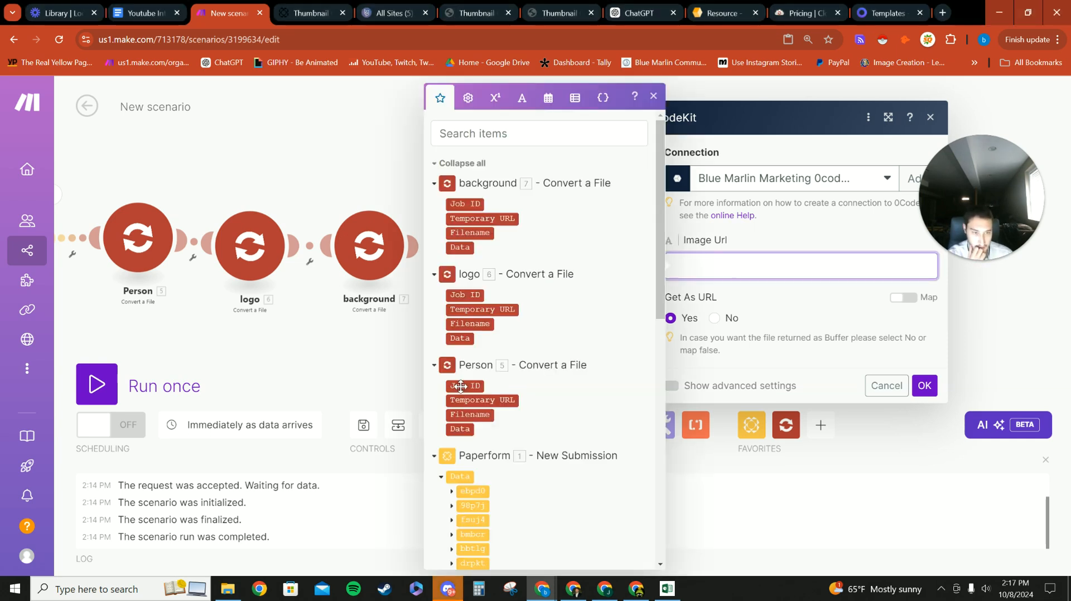
left_click(482, 400)
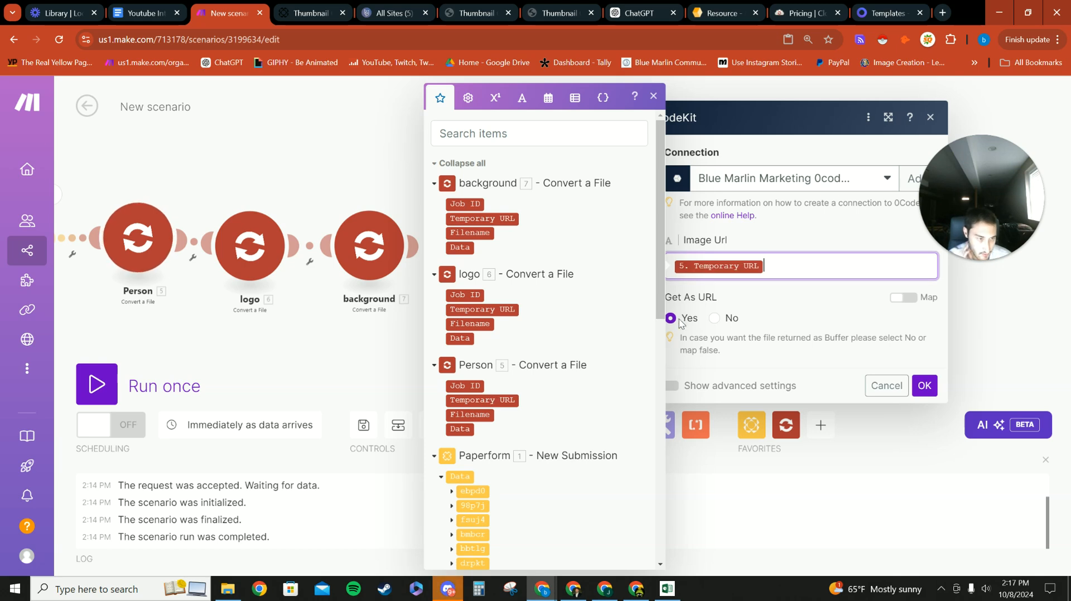
left_click(924, 385)
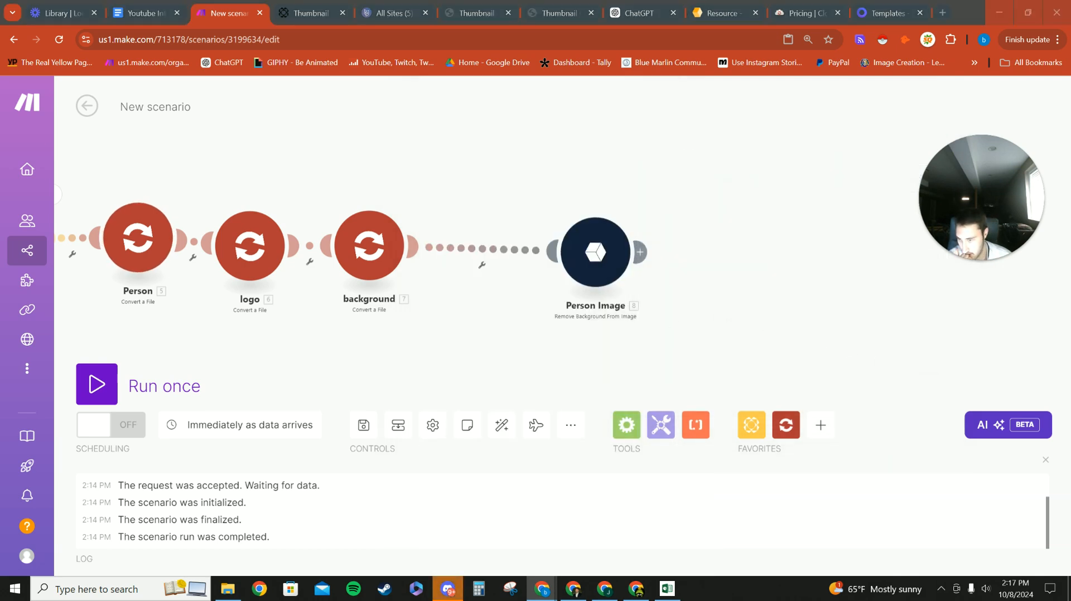
Step: Paste a second Remove Background step named Logo, mapping logo's 6. Temporary URL as its Image URL
right_click(719, 313)
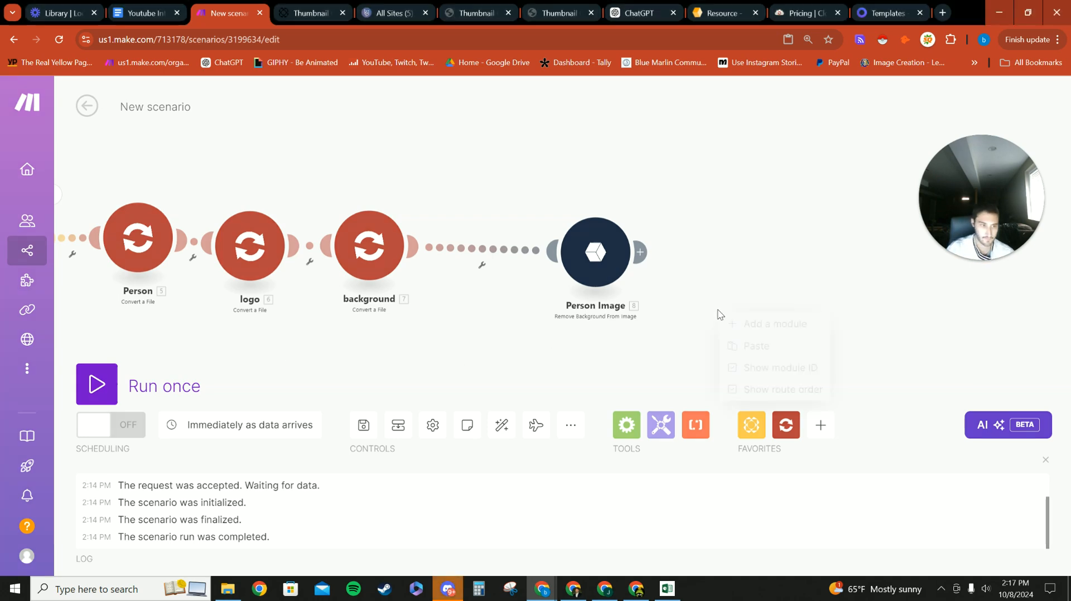
left_click(750, 348)
left_click_drag(643, 342, 629, 276)
scroll(273, 338, "down", 3)
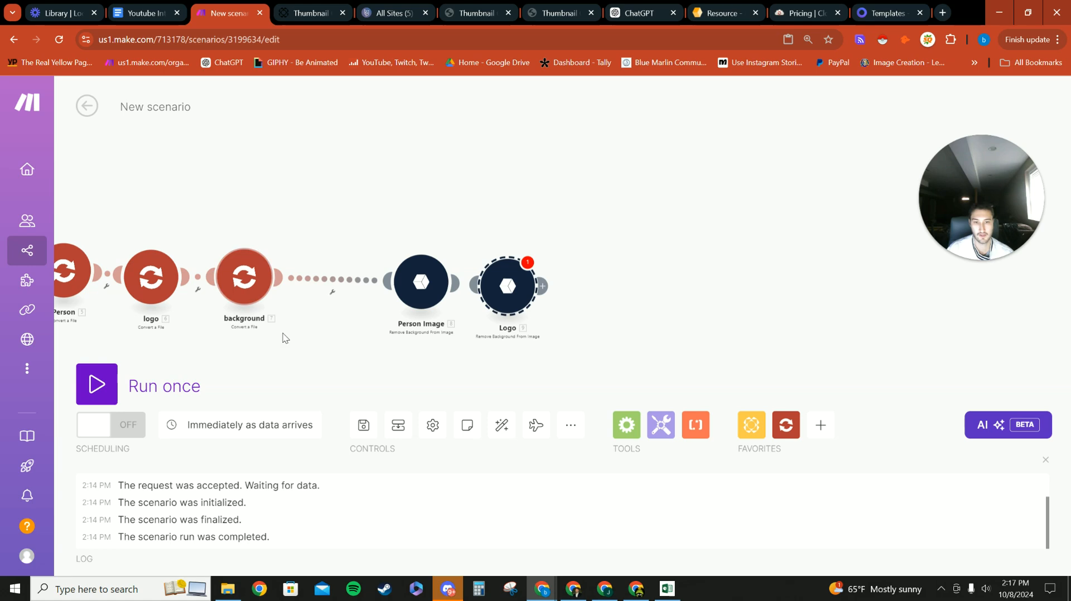
left_click_drag(326, 345, 460, 317)
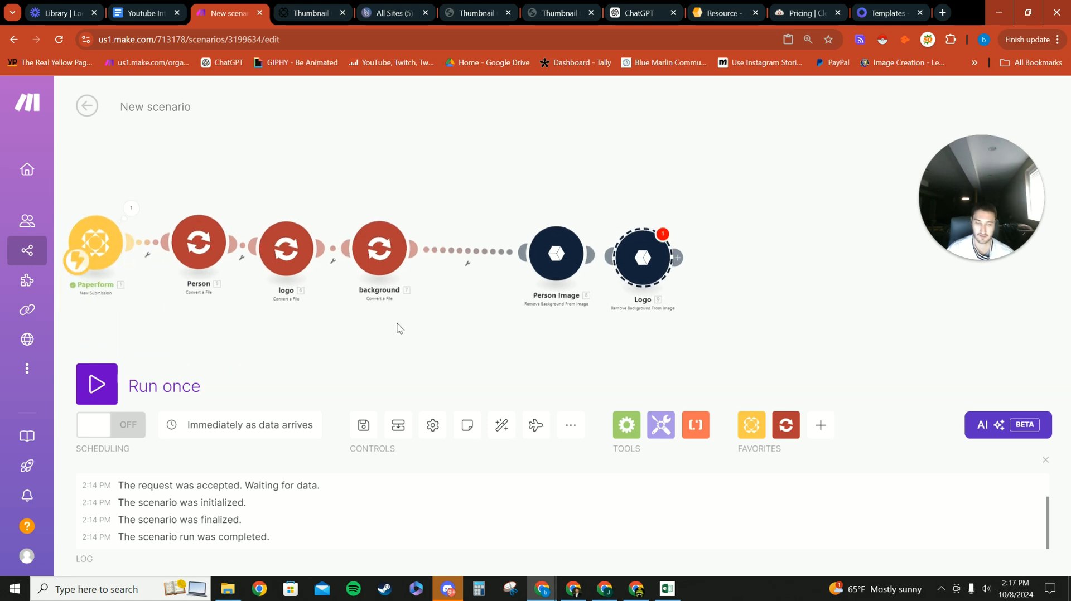
left_click(642, 258)
left_click(769, 269)
key("BackSpace")
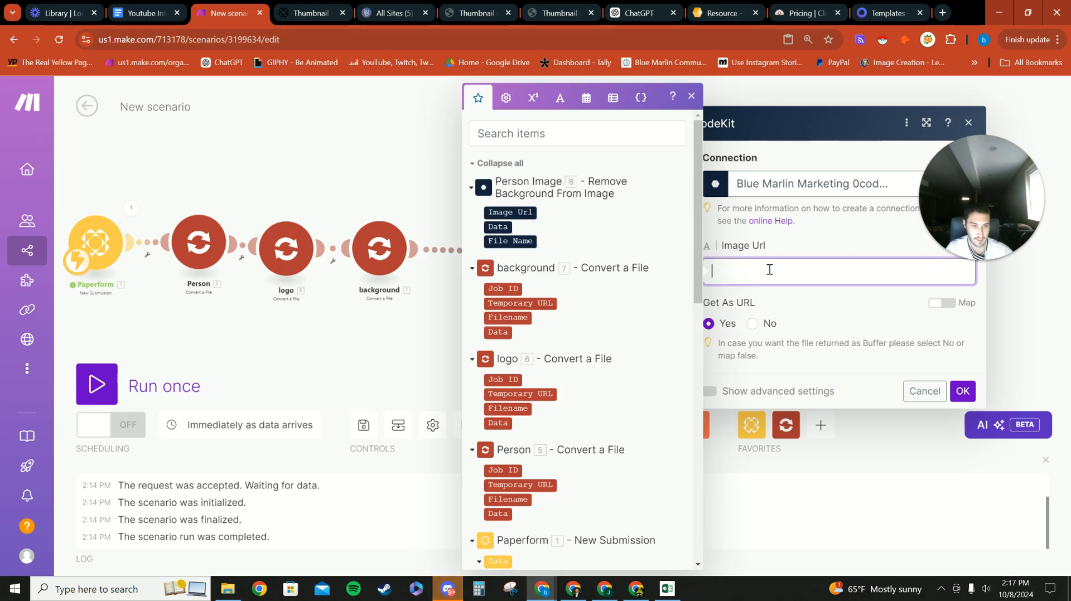
left_click(521, 393)
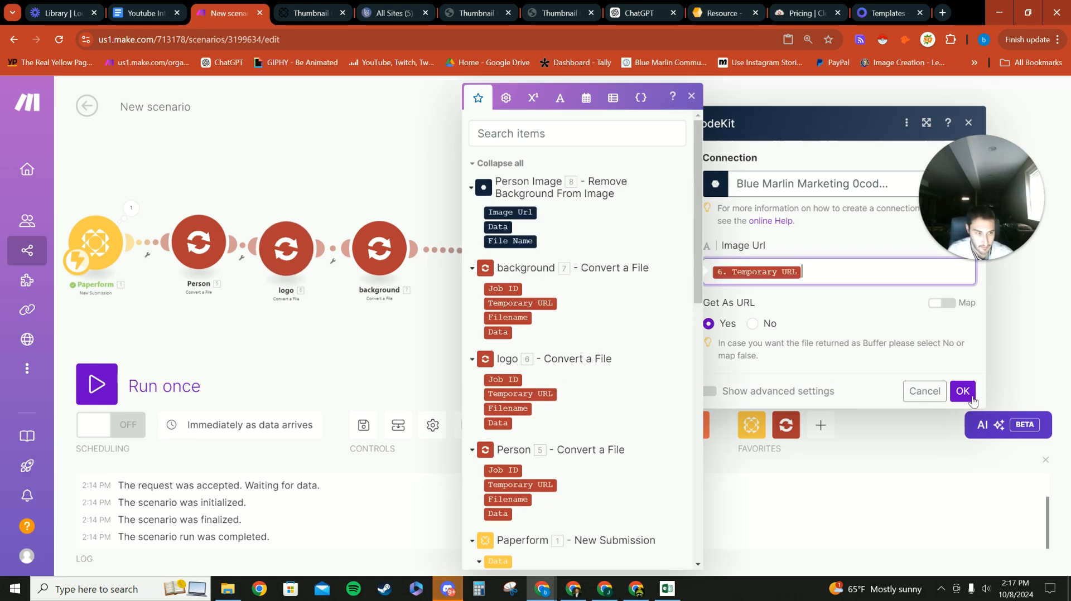
left_click(965, 395)
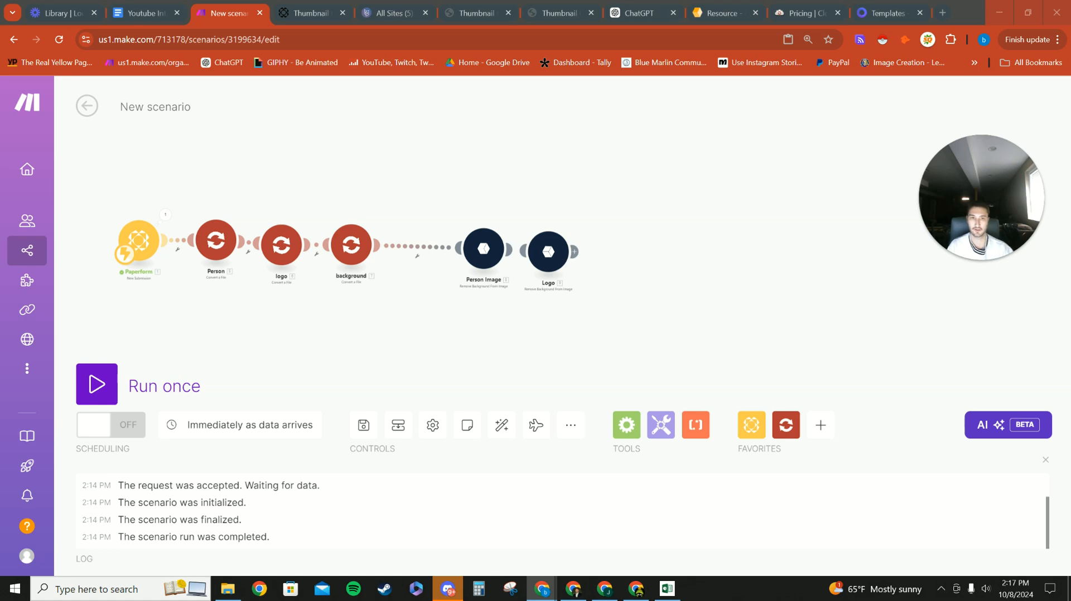
Step: Review the ChatGPT Resize Image Script, then go back to the Make 'New scenario' tab
left_click(635, 12)
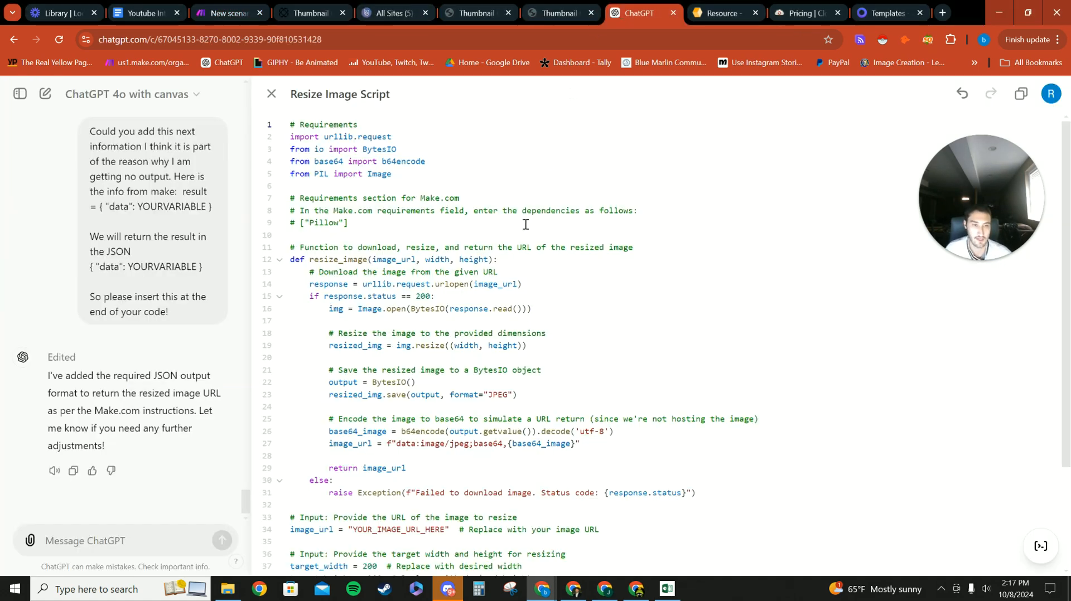
scroll(466, 224, "down", 3)
scroll(435, 288, "up", 3)
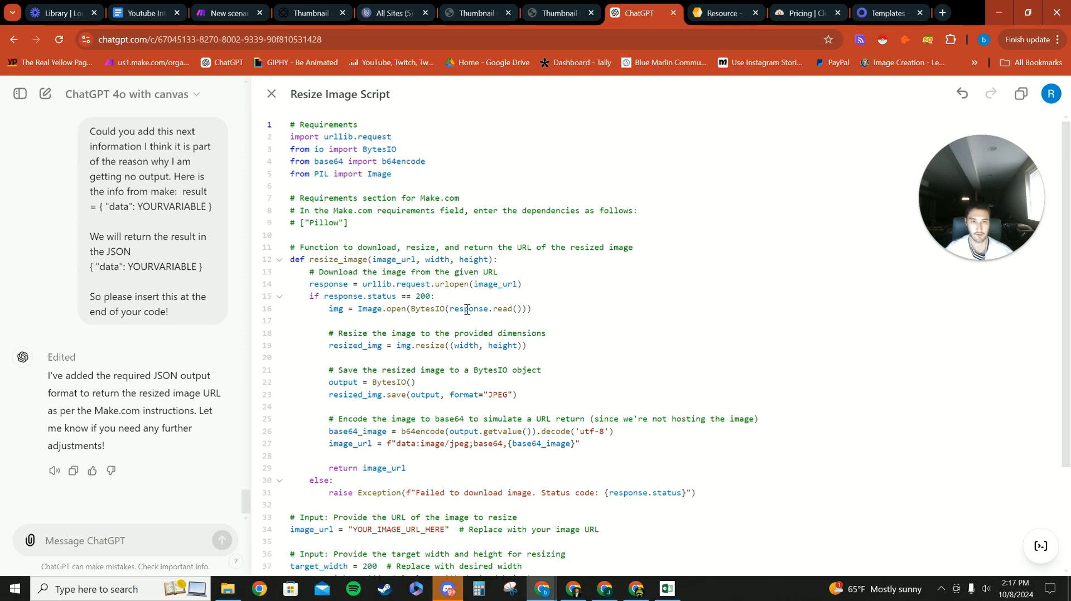
scroll(468, 305, "down", 2)
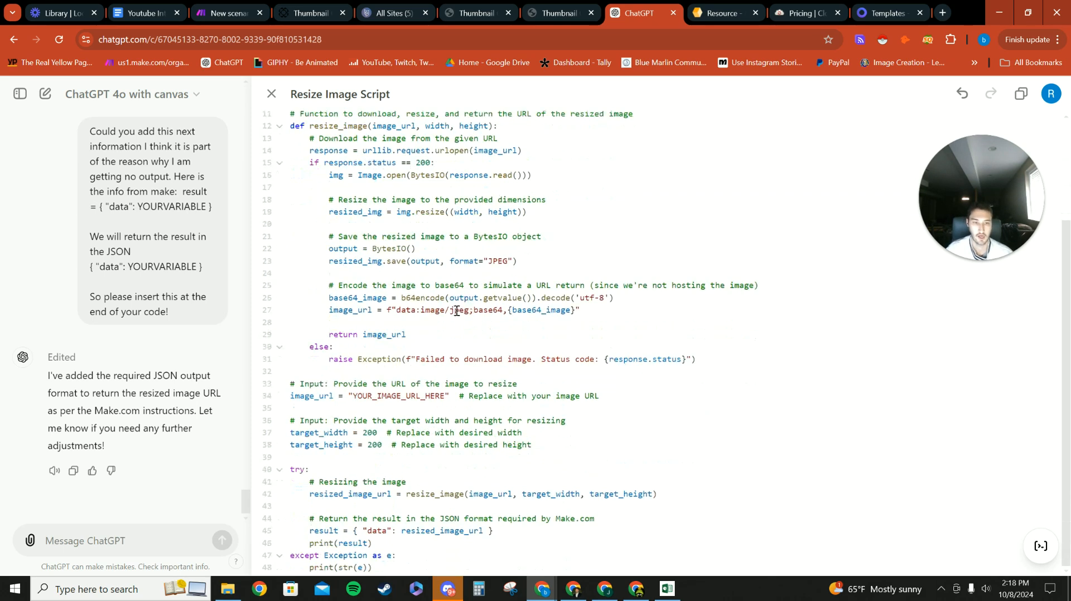
scroll(552, 335, "up", 2)
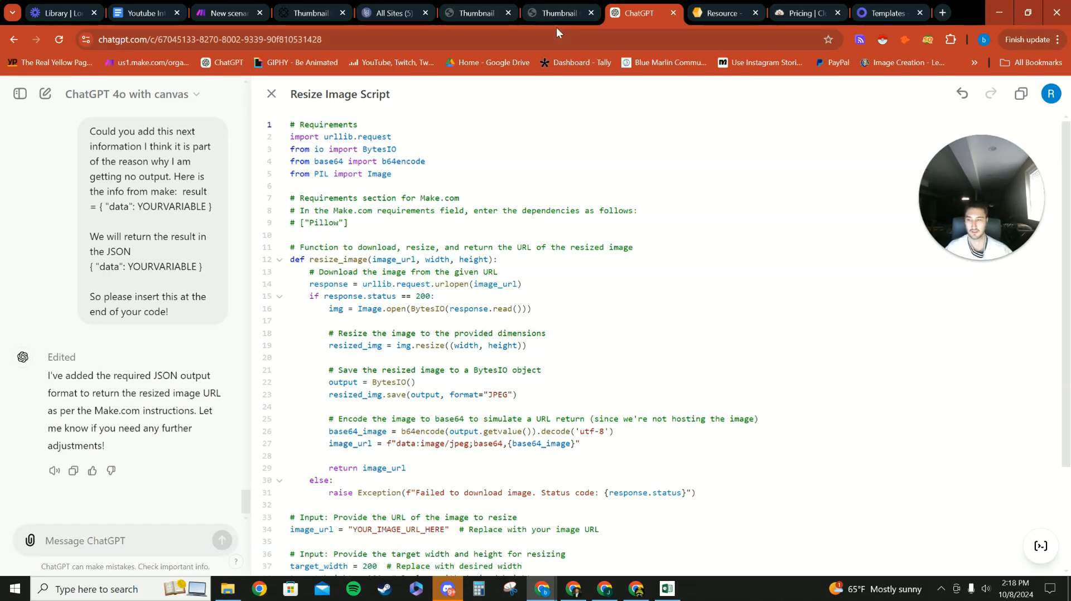
left_click(225, 6)
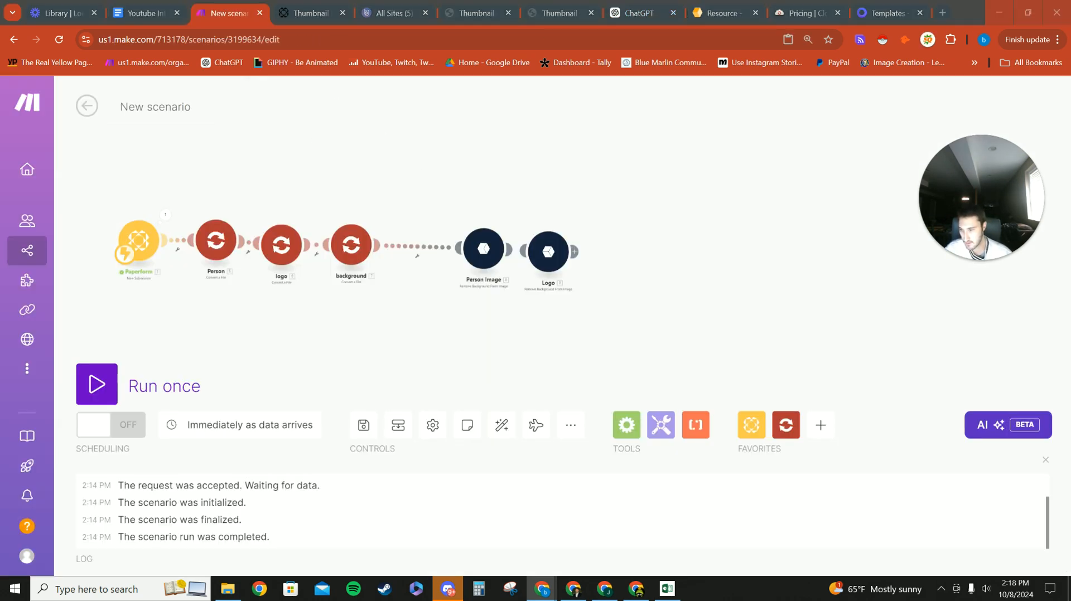
Step: Paste three Run Python Code modules — resize person, resize logo, Resize Background — chained after Logo
right_click(710, 273)
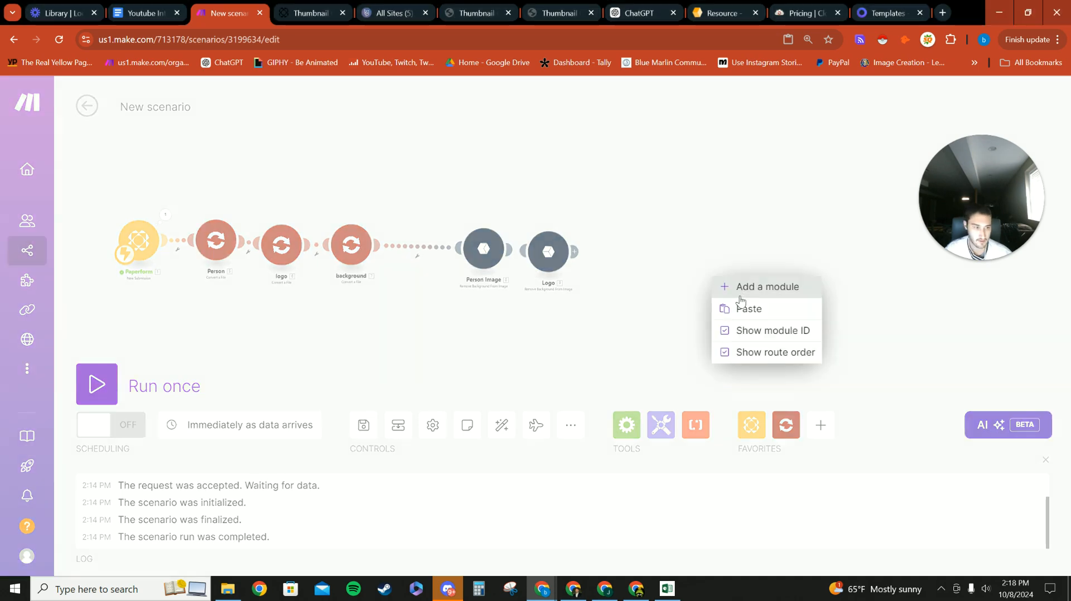
left_click(725, 307)
left_click_drag(552, 305, 582, 280)
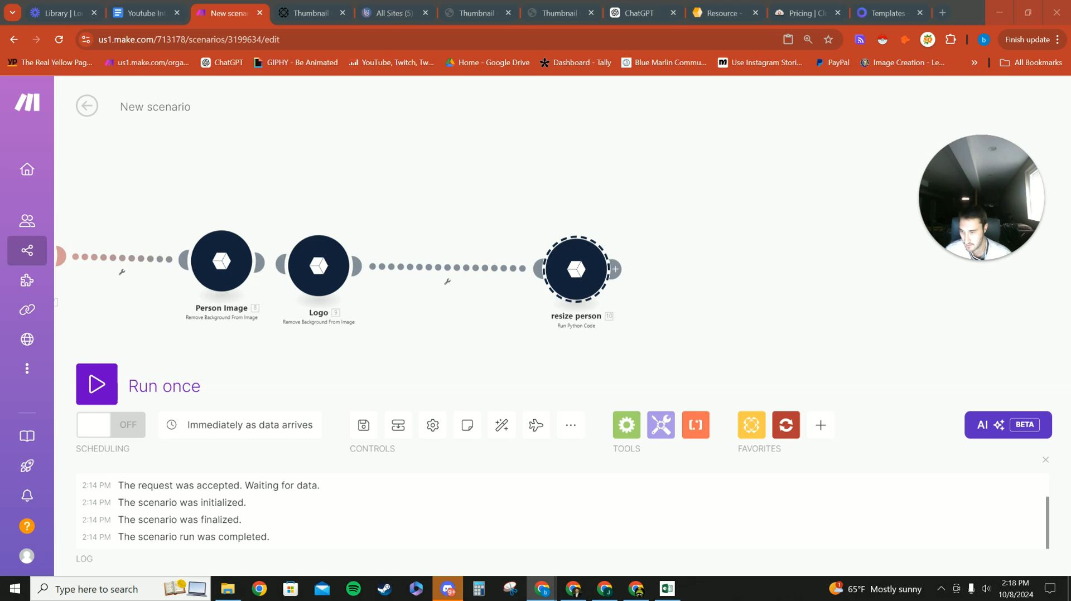
right_click(664, 273)
left_click(702, 302)
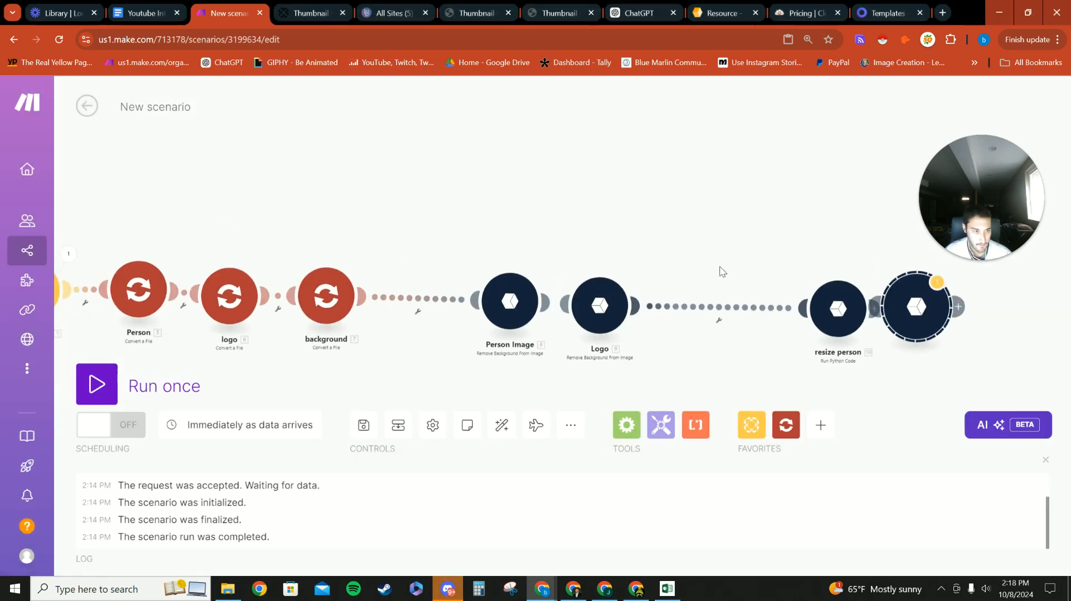
left_click_drag(473, 298, 510, 302)
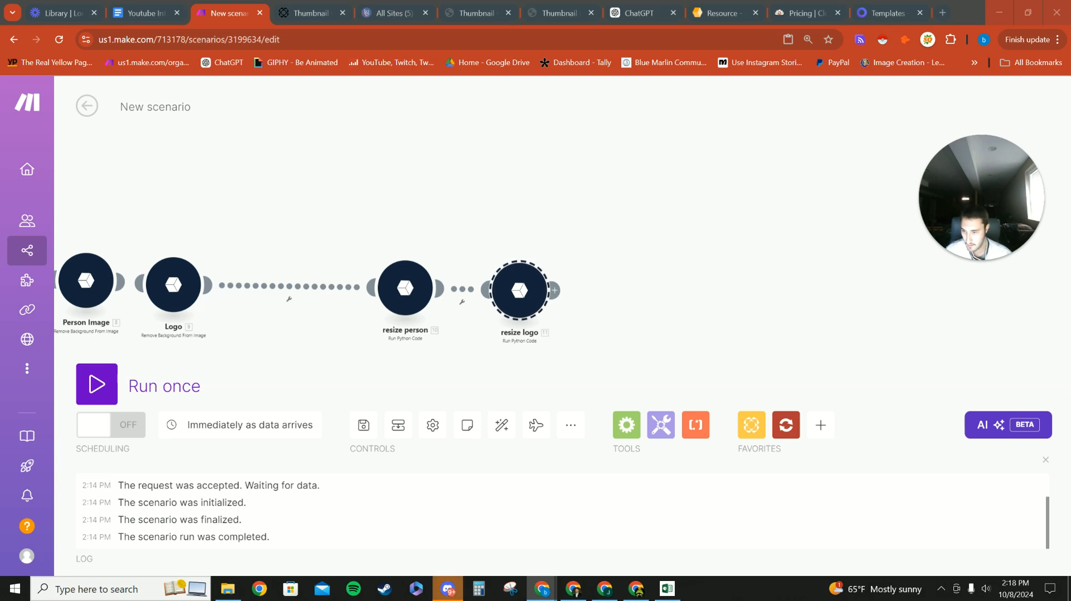
right_click(634, 323)
left_click(642, 346)
left_click_drag(538, 304, 540, 310)
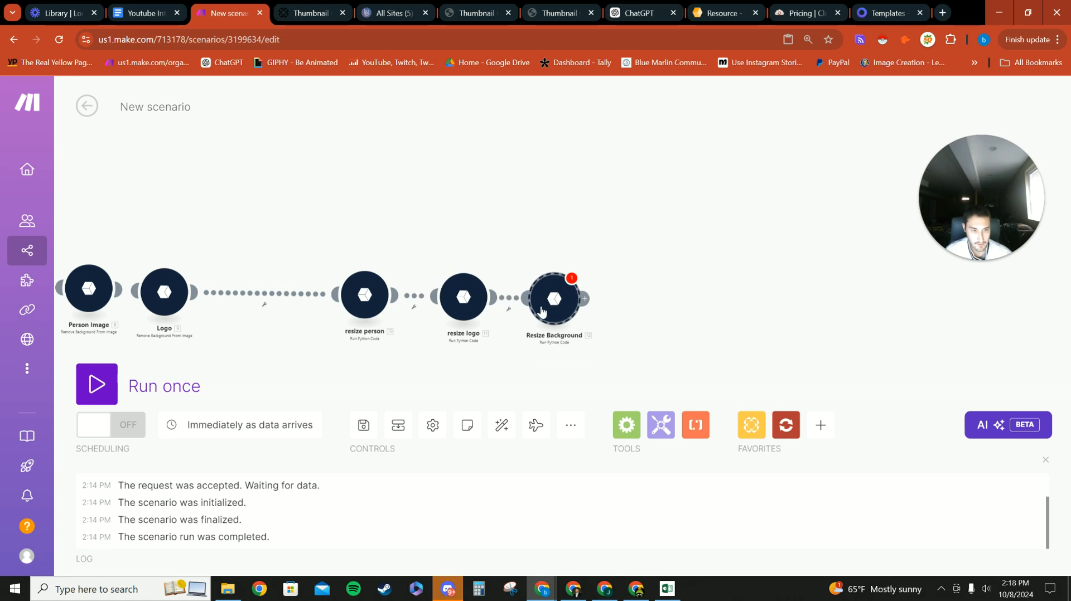
scroll(446, 352, "down", 3)
left_click_drag(360, 241, 471, 207)
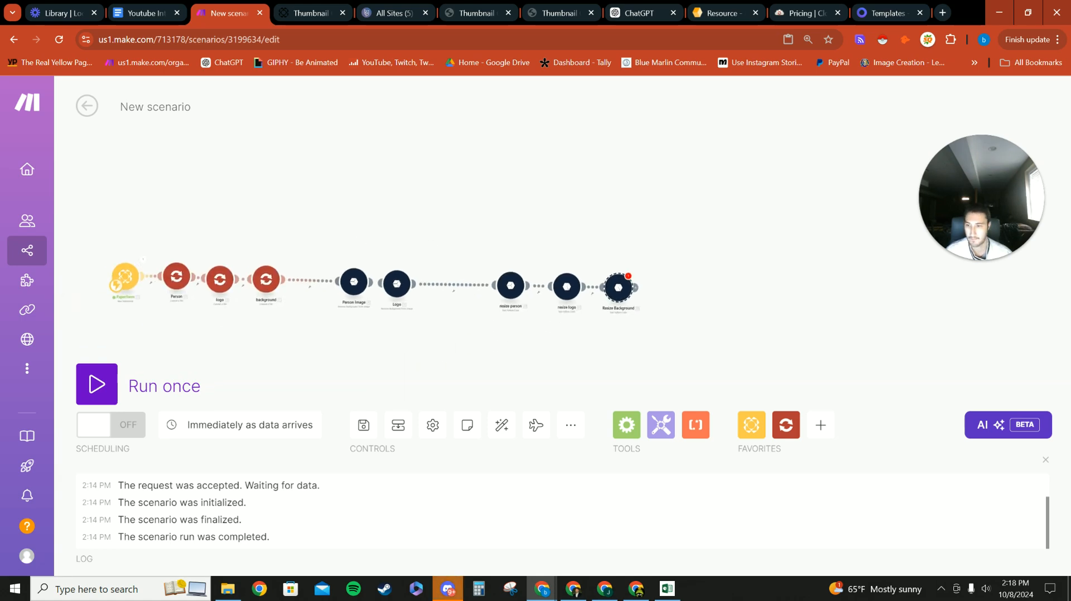
Step: Open Placid Template #6347 for editing and inspect its header, subheader, background and photo layers
left_click(885, 13)
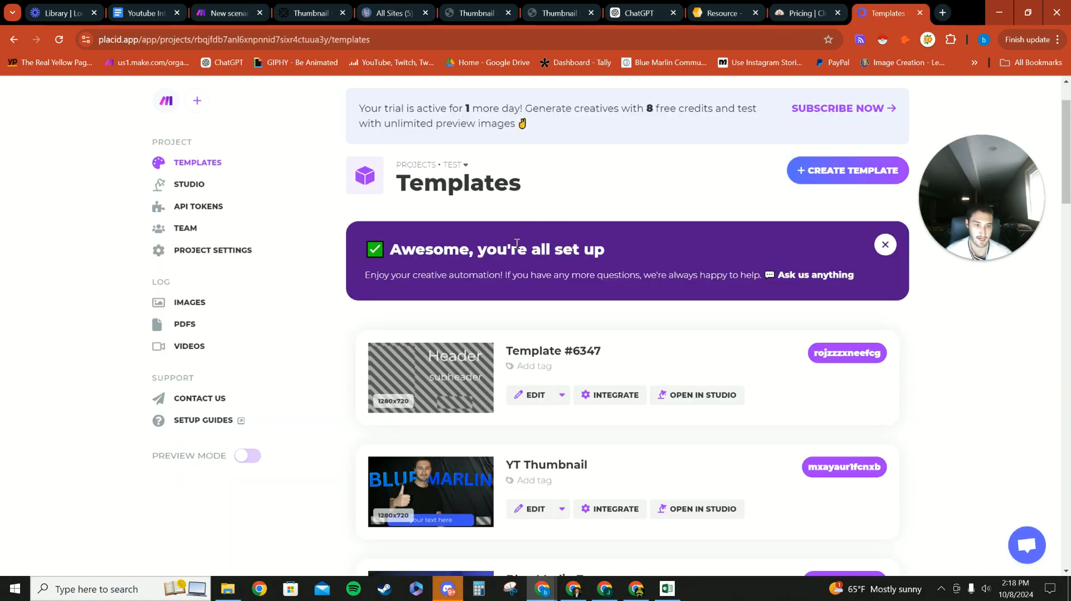
scroll(529, 236, "down", 2)
left_click(529, 268)
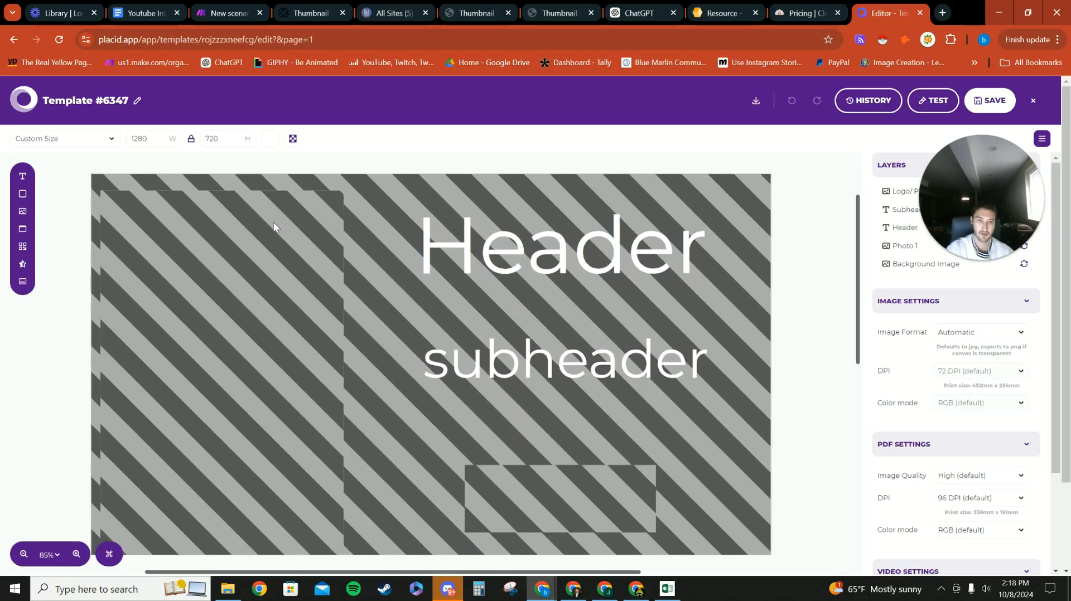
scroll(284, 217, "up", 1)
left_click(369, 220)
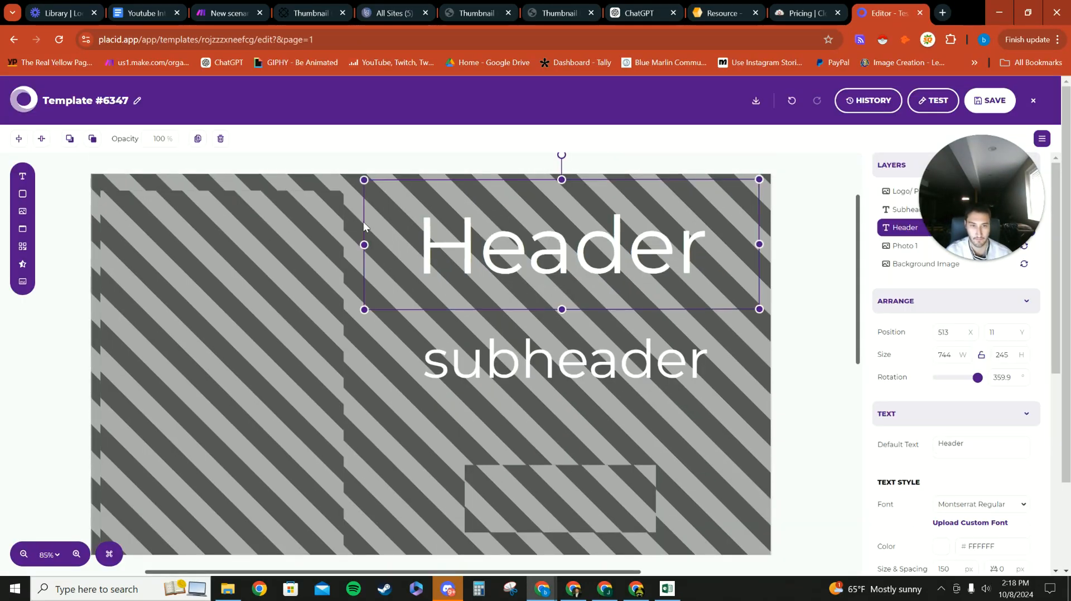
left_click(413, 394)
left_click(370, 480)
left_click(519, 488)
left_click(281, 436)
left_click(378, 414)
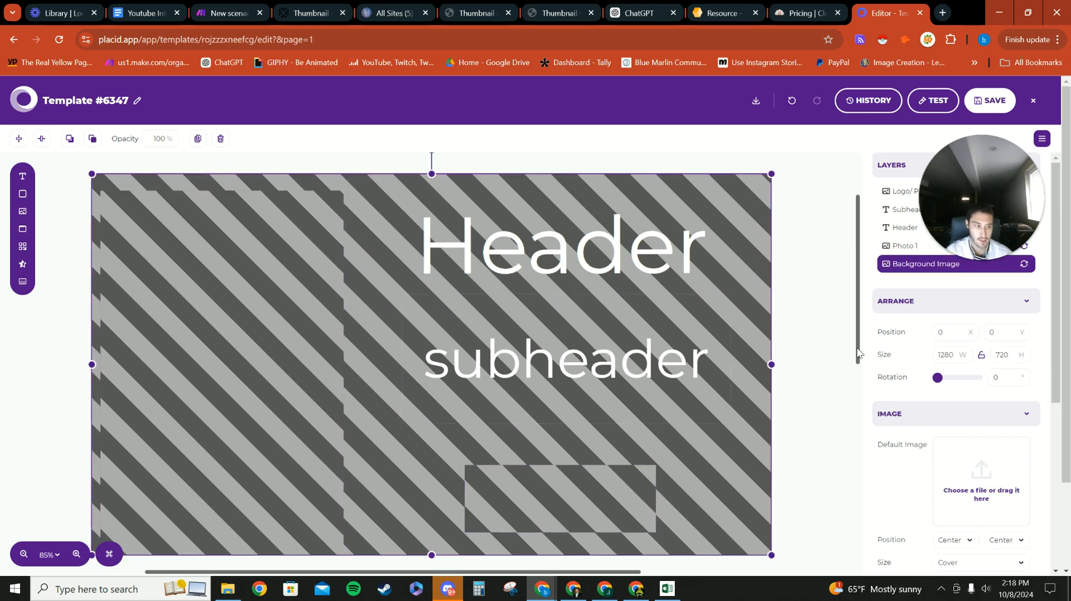
Step: Read the photo area size 458×688 and the logo box size 360×127
left_click_drag(977, 214, 141, 197)
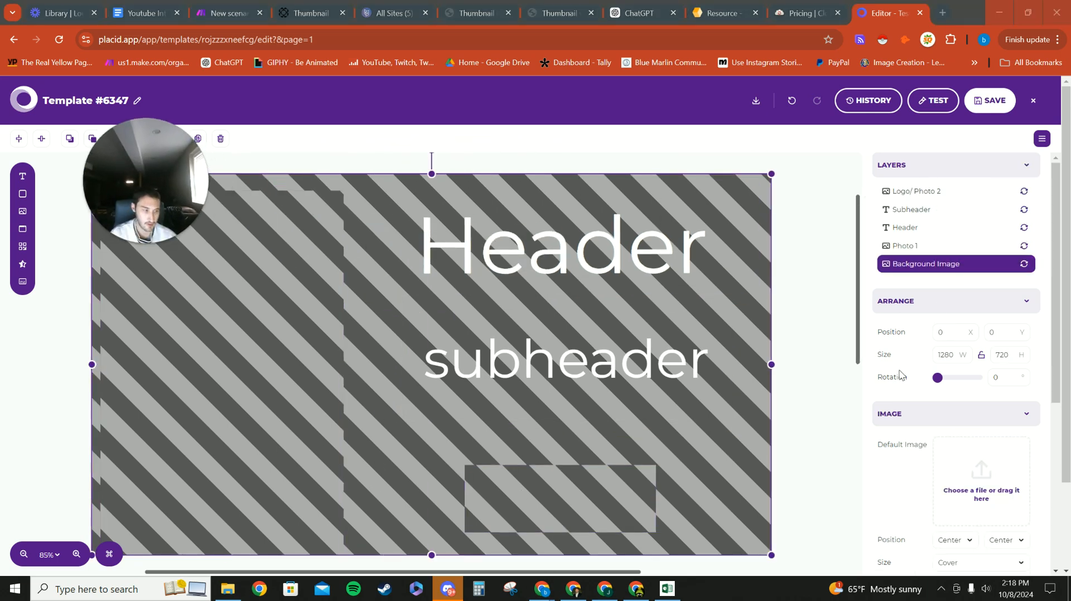
scroll(937, 281, "down", 2)
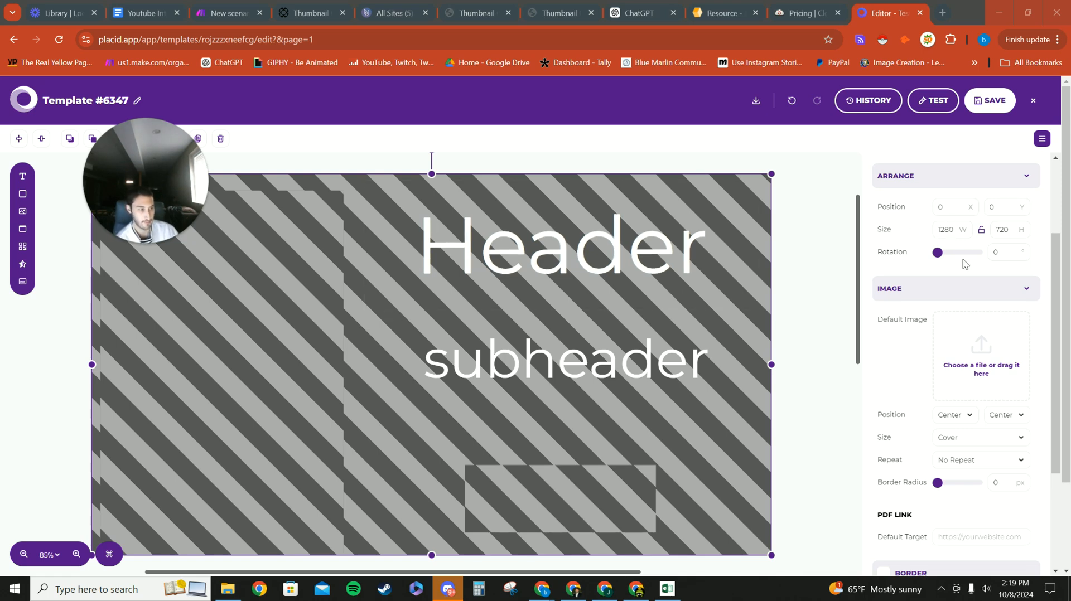
left_click(279, 335)
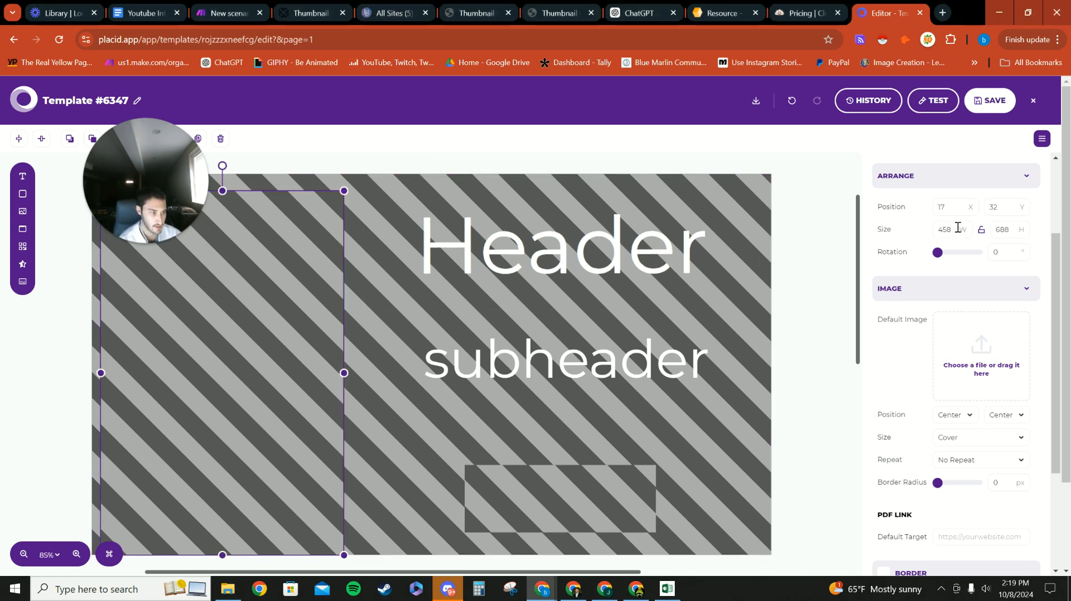
left_click(477, 502)
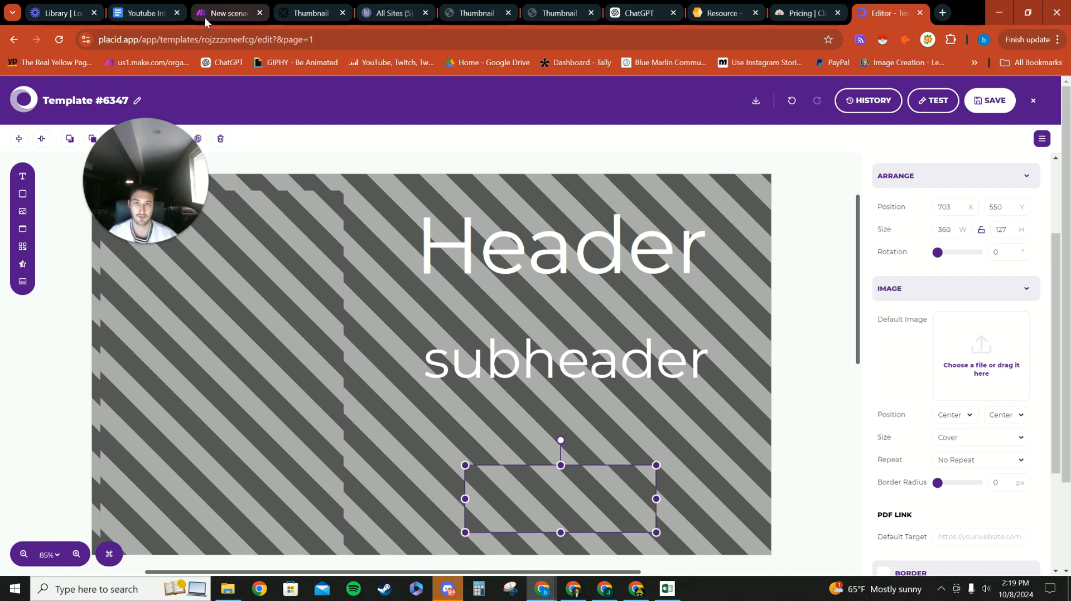
left_click(223, 13)
Step: Review the resize person Python code, checking its pillow import, mapped Image Url and 458×688 target
scroll(463, 292, "up", 3)
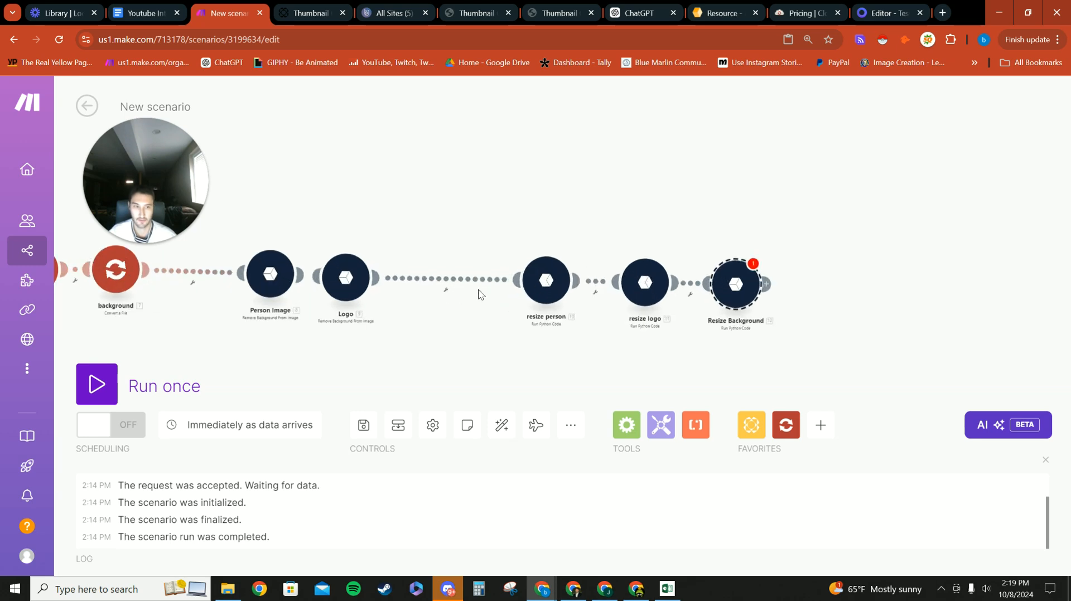
left_click(547, 283)
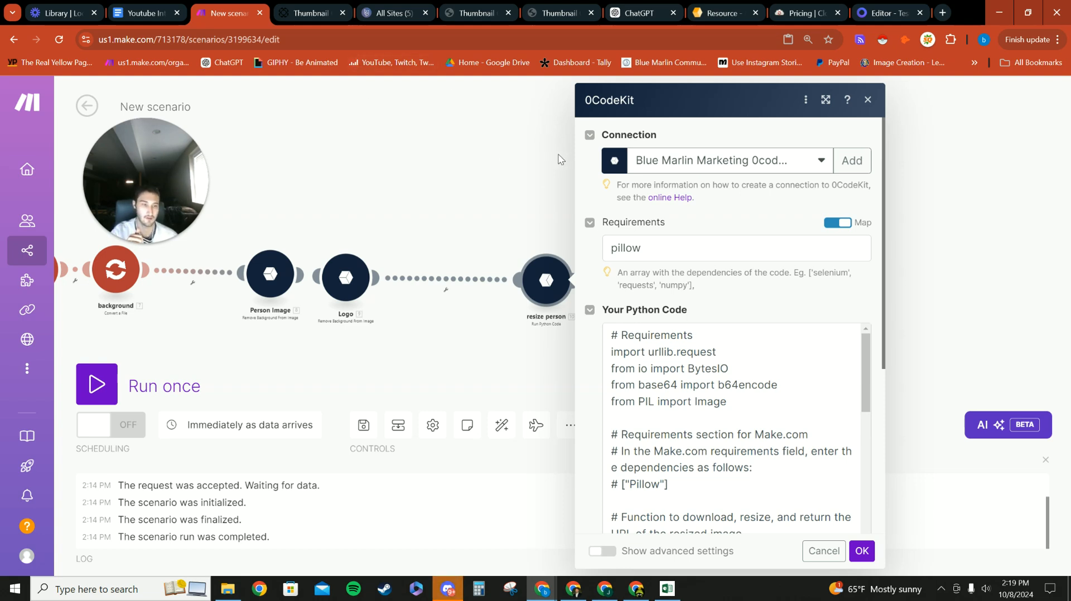
scroll(693, 339, "down", 1)
scroll(694, 337, "up", 1)
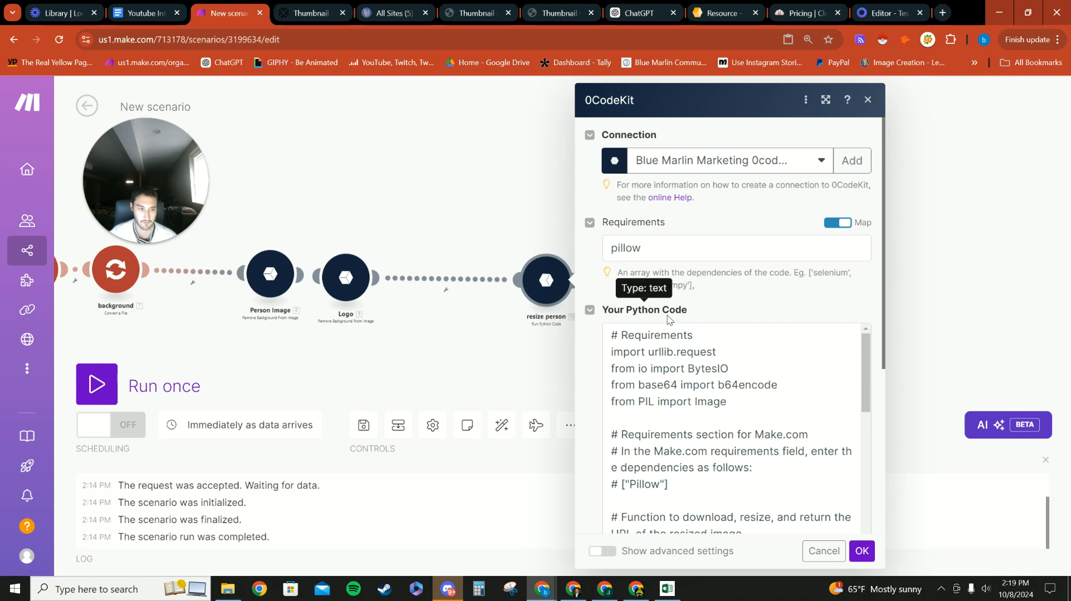
scroll(690, 347, "down", 3)
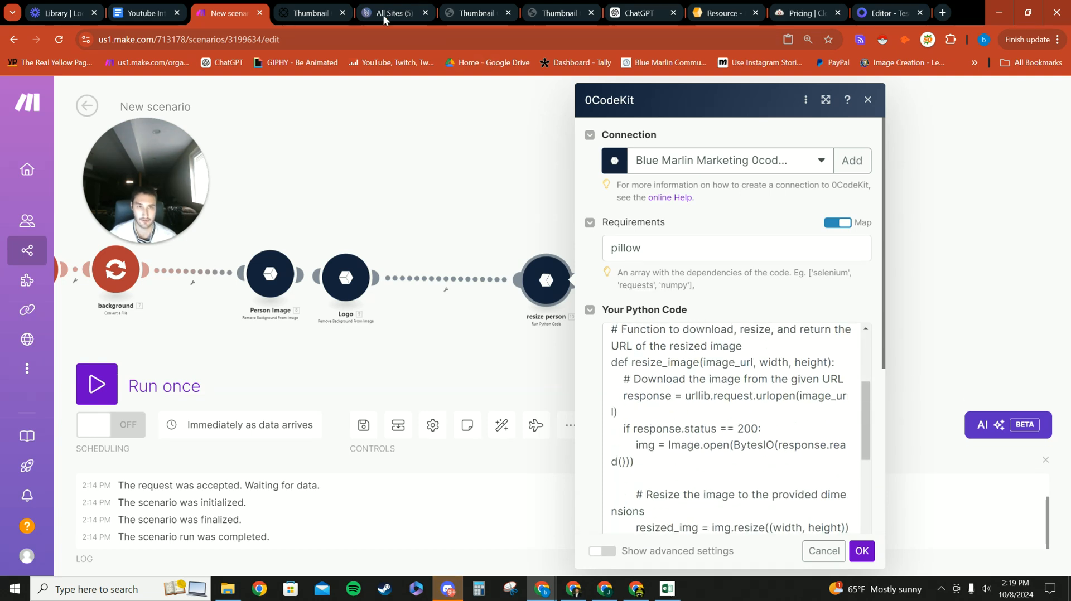
scroll(683, 374, "down", 6)
scroll(677, 401, "up", 2)
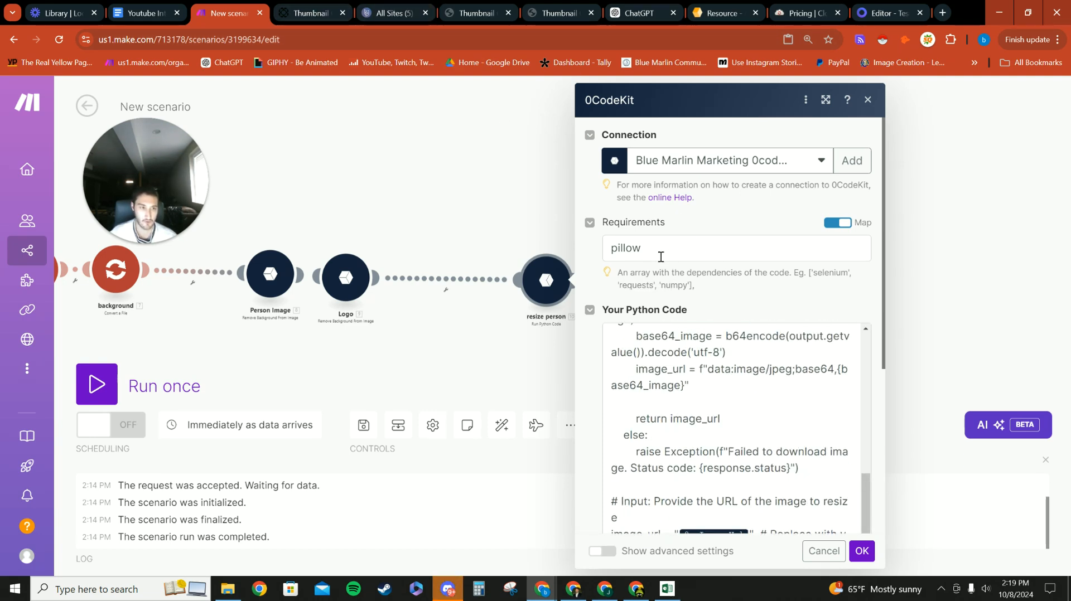
scroll(687, 368, "up", 5)
scroll(688, 368, "down", 10)
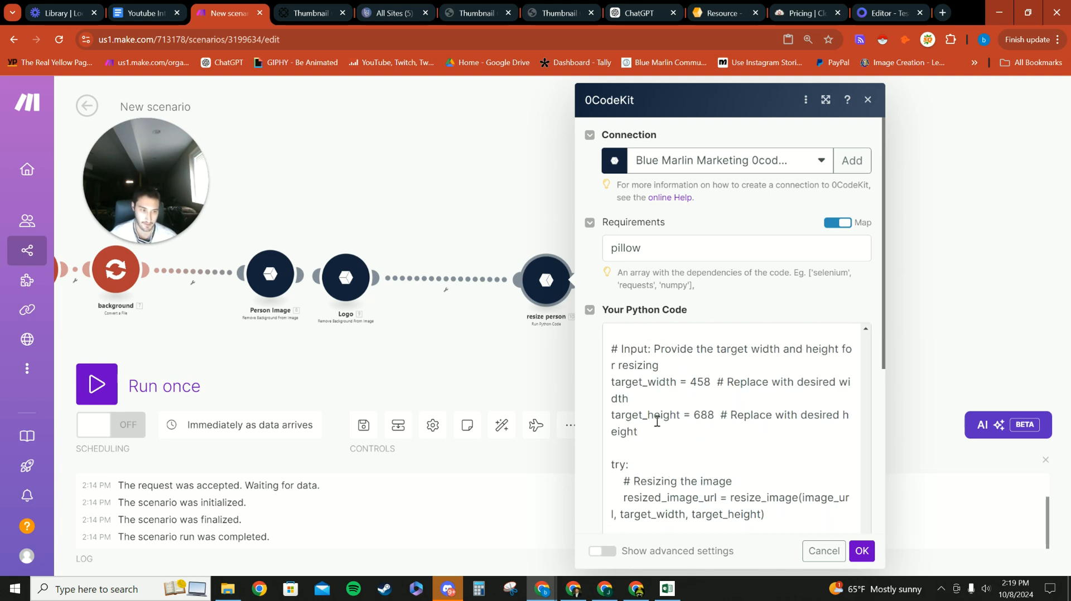
scroll(664, 427, "up", 3)
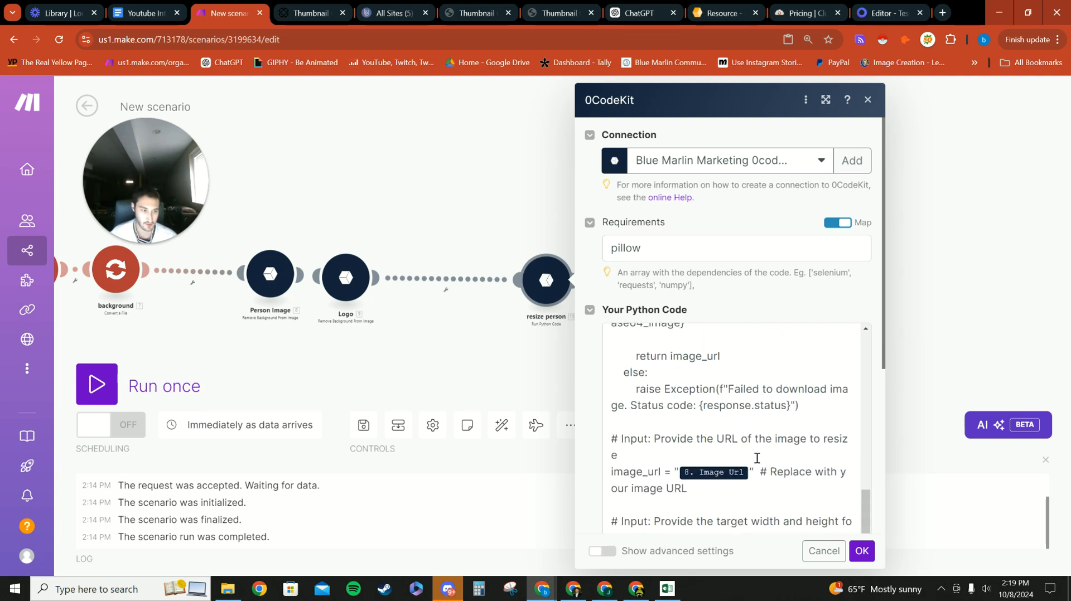
scroll(757, 458, "down", 1)
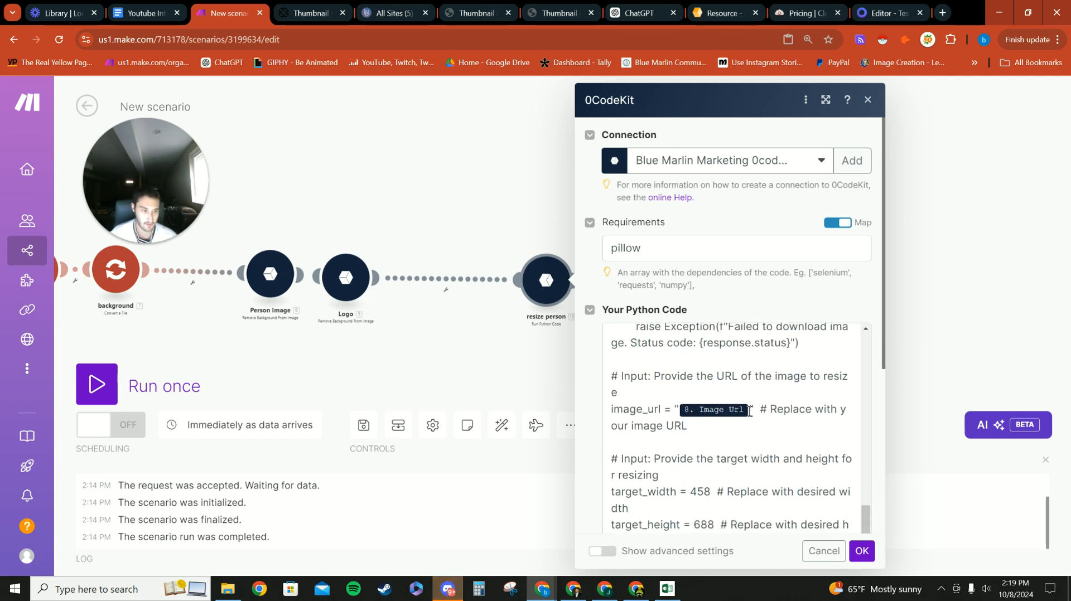
Step: In ChatGPT's resize script, select the YOUR_IMAGE_URL_HERE placeholder on line 34
left_click(639, 13)
scroll(510, 387, "down", 1)
scroll(511, 386, "down", 2)
left_click_drag(353, 396, 446, 400)
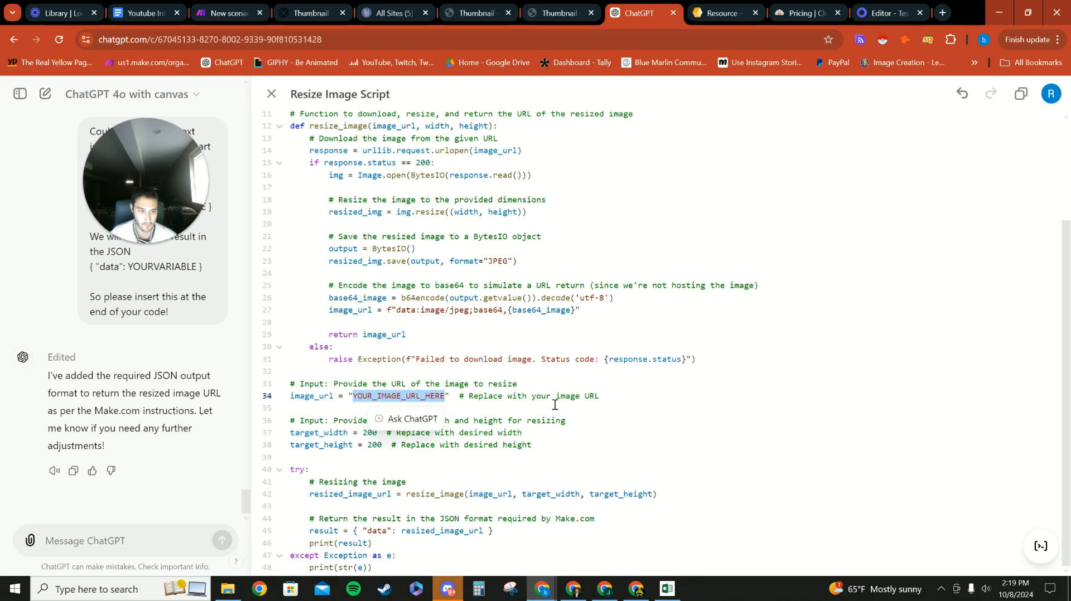
Step: Reopen the resize person code in Make and review its target_width 458 and target_height 688
left_click(561, 12)
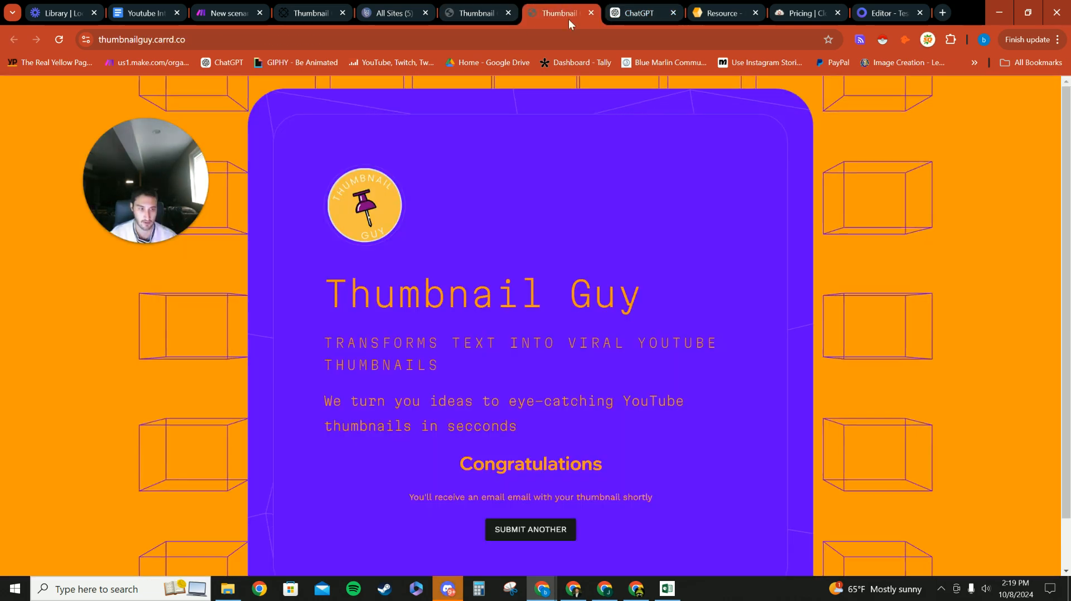
left_click(467, 7)
left_click(240, 10)
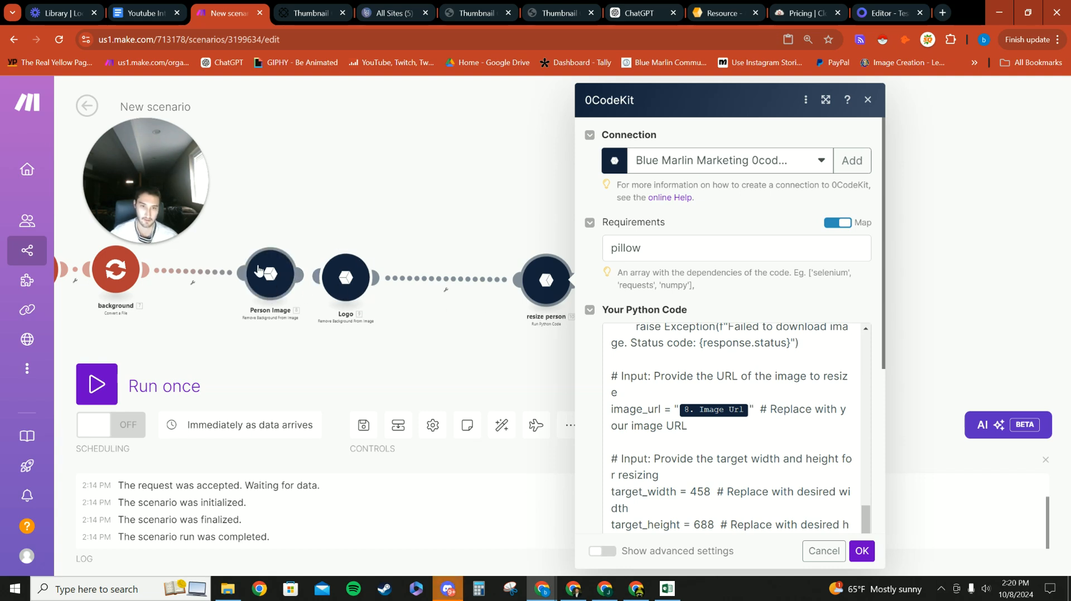
left_click(258, 270)
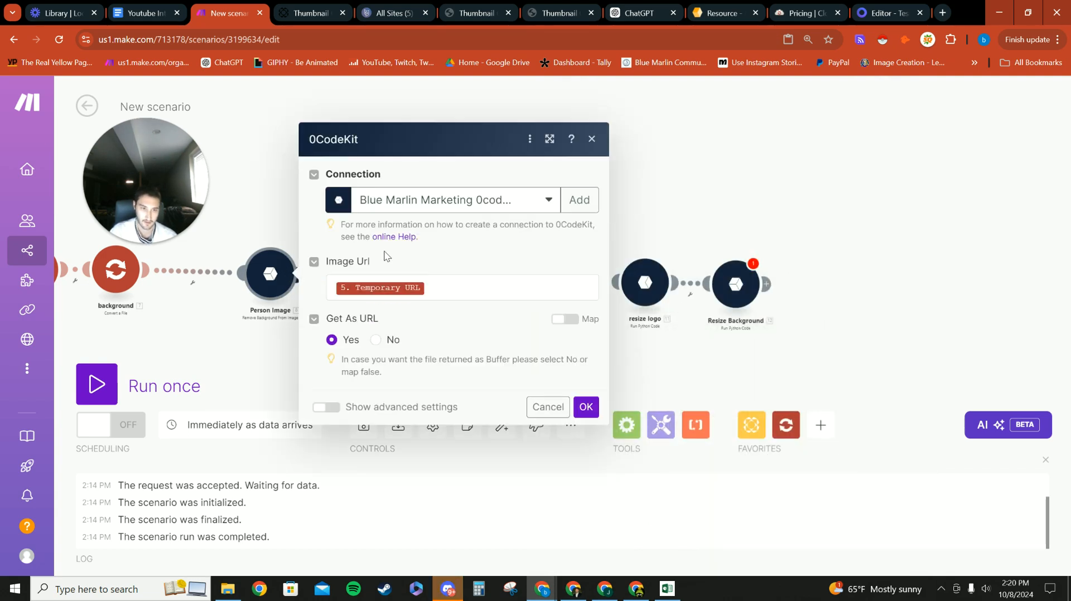
left_click(672, 176)
left_click(546, 279)
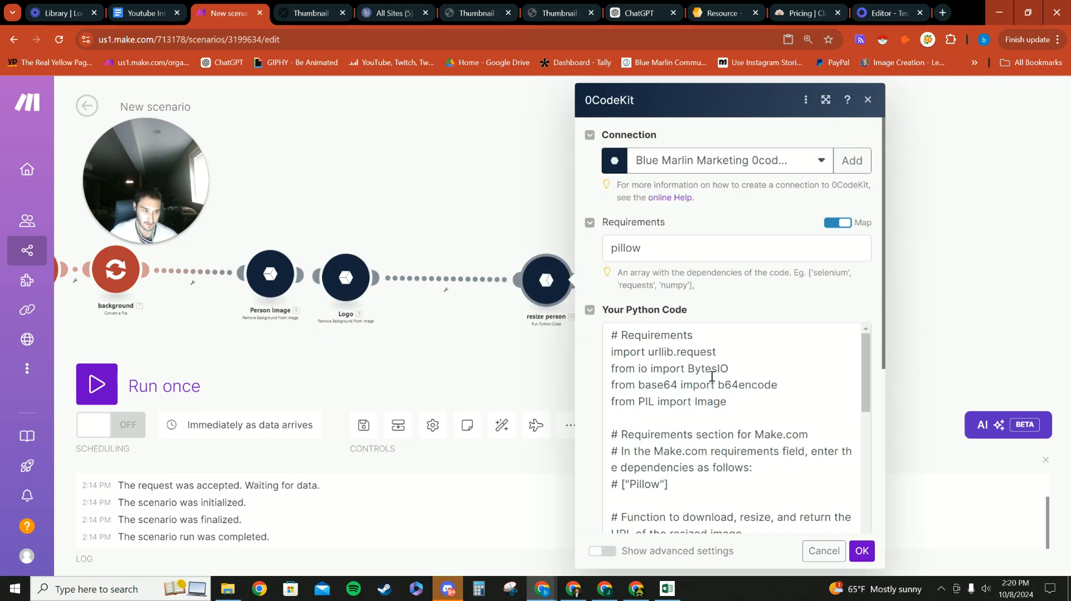
scroll(701, 400, "down", 2)
scroll(700, 400, "up", 4)
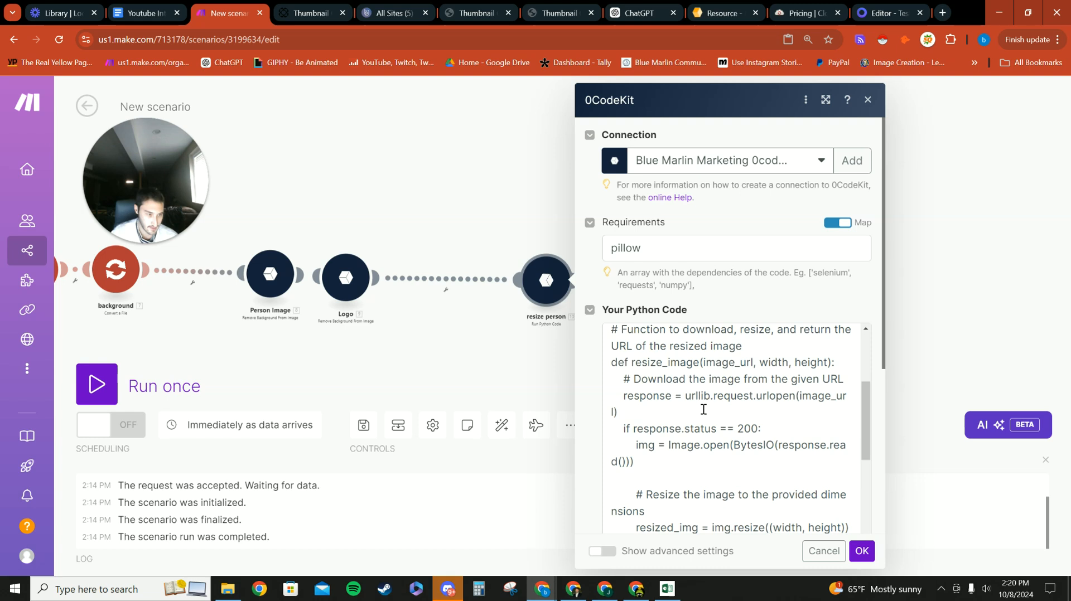
scroll(700, 407, "down", 6)
scroll(698, 421, "down", 3)
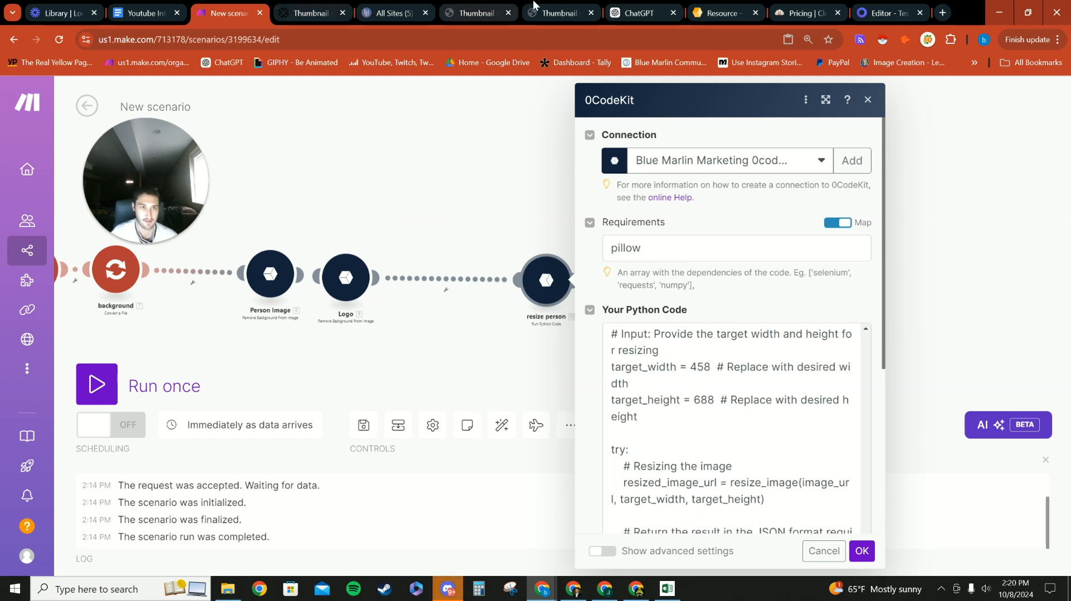
Step: Cross-check the ChatGPT script and Placid's photo area, then save the resize person code
left_click(630, 11)
left_click(387, 445)
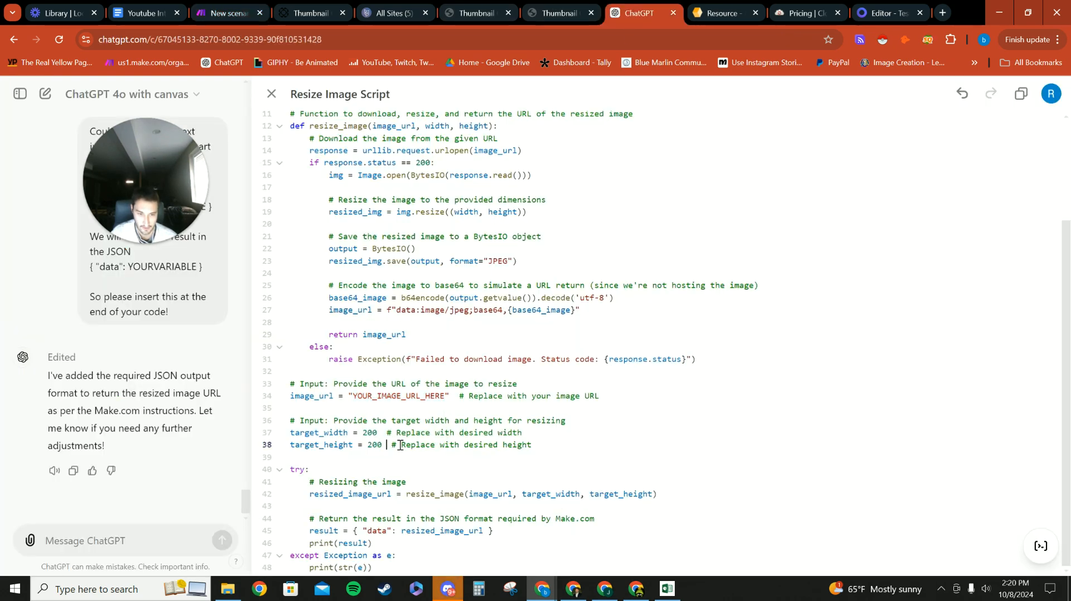
left_click(859, 17)
left_click(263, 334)
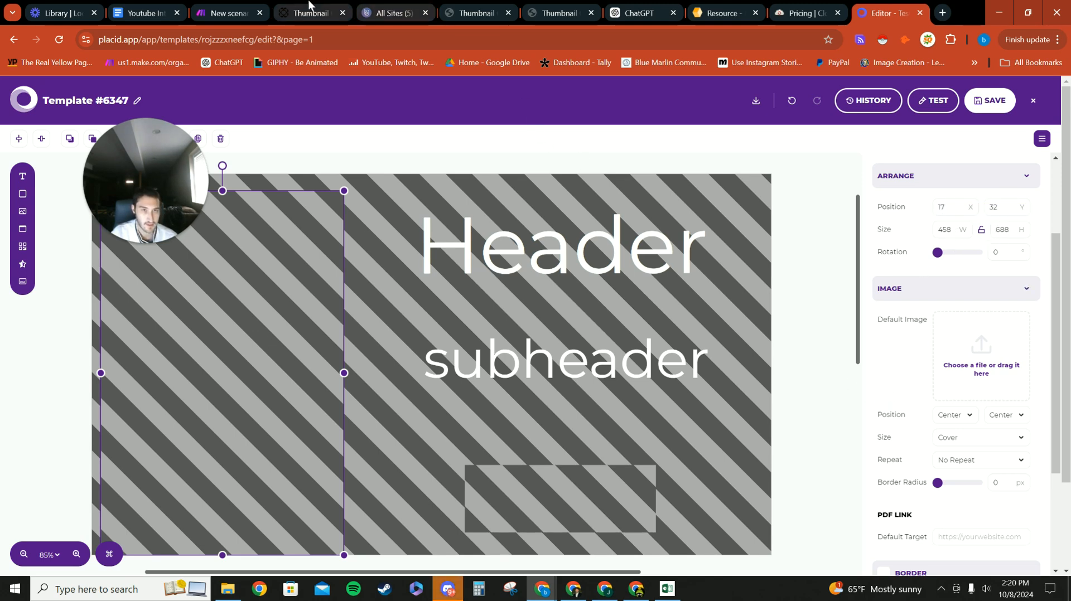
left_click(477, 13)
left_click(162, 13)
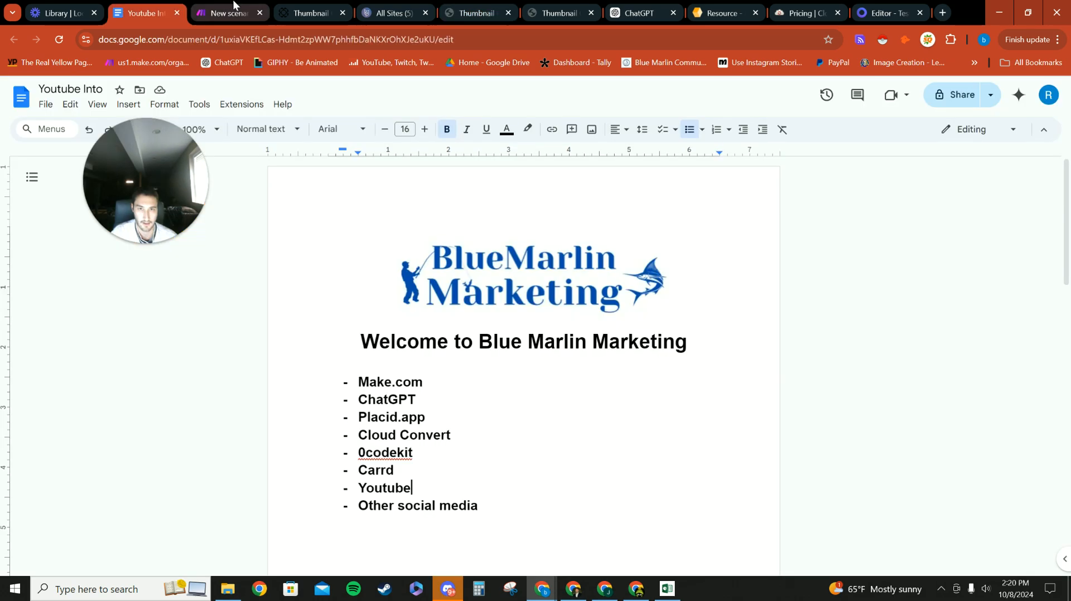
left_click(223, 12)
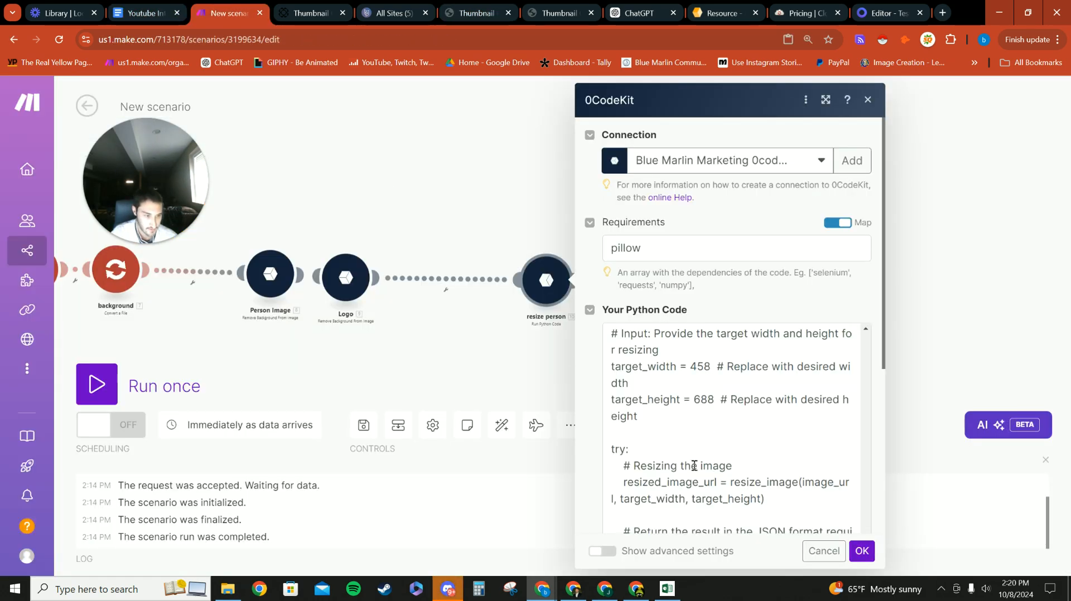
scroll(601, 460, "down", 5)
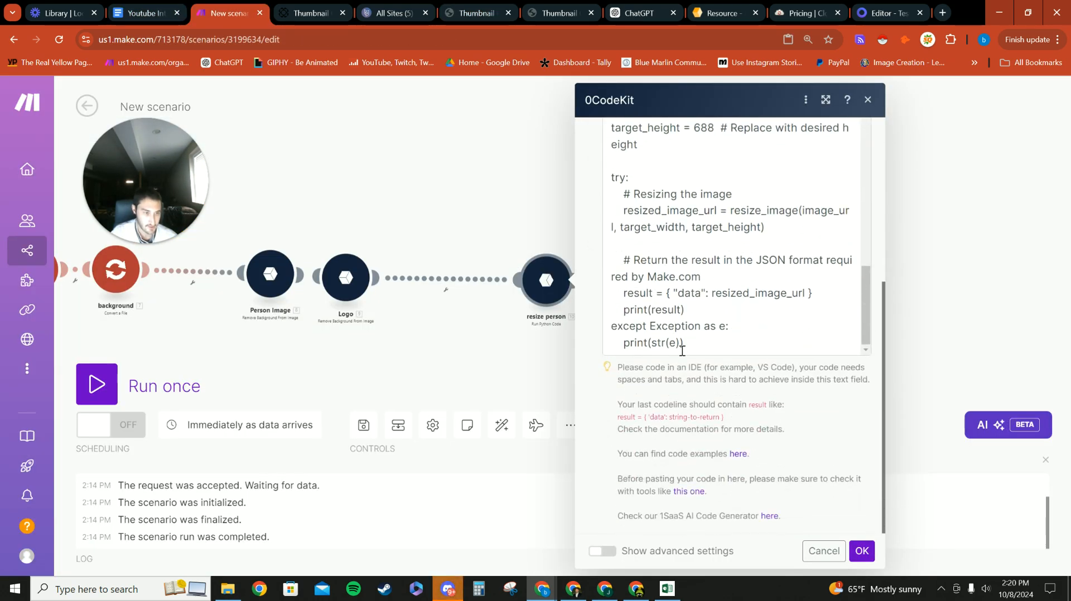
left_click(861, 551)
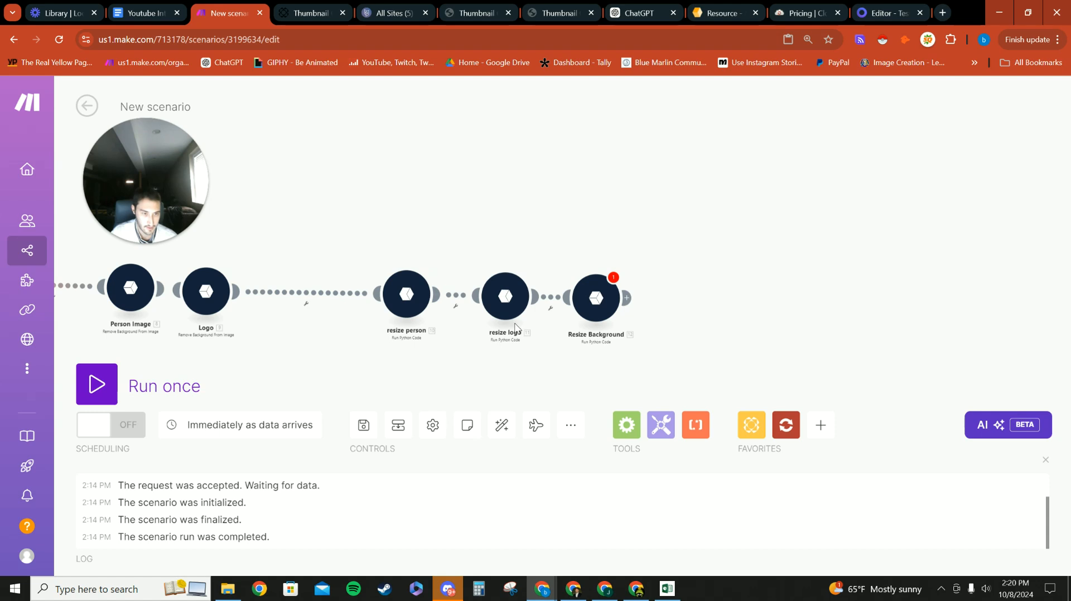
Step: Check that resize logo's code maps the Logo image URL and targets 360×127
left_click(506, 295)
scroll(697, 268, "down", 15)
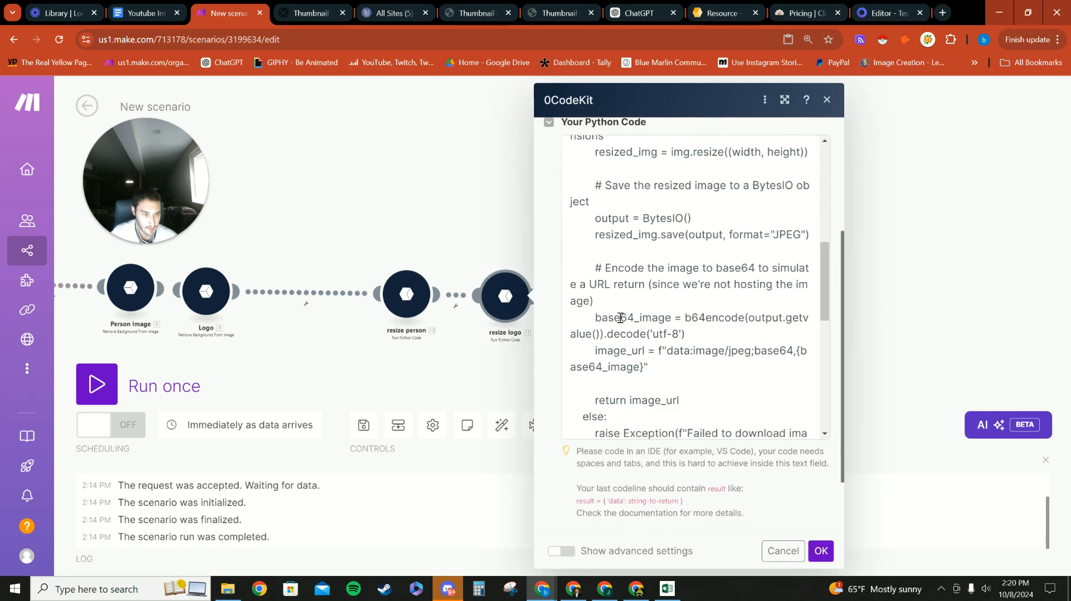
left_click(709, 206)
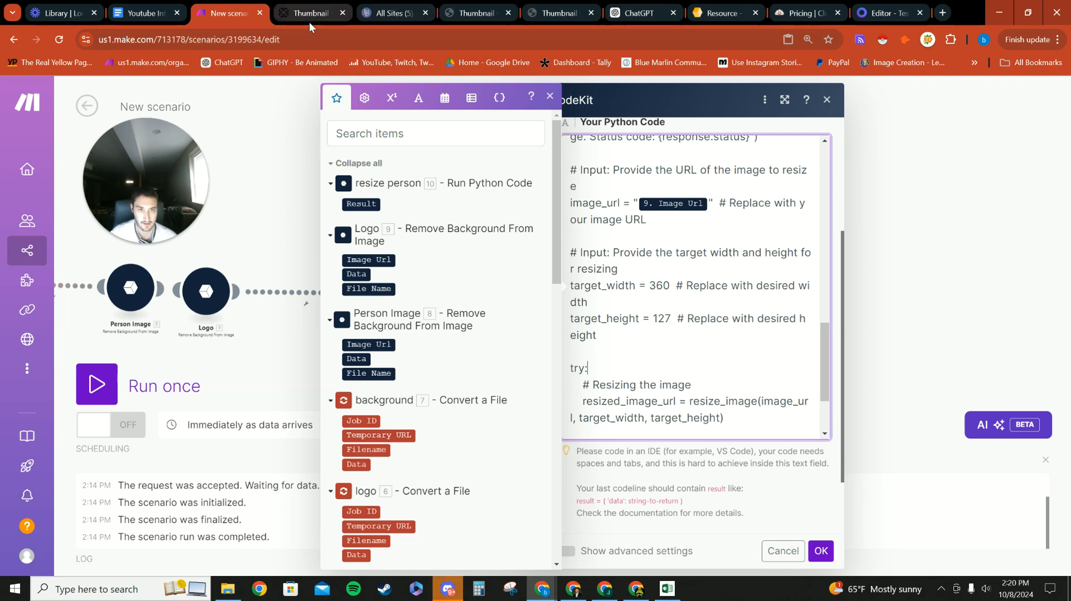
left_click(886, 13)
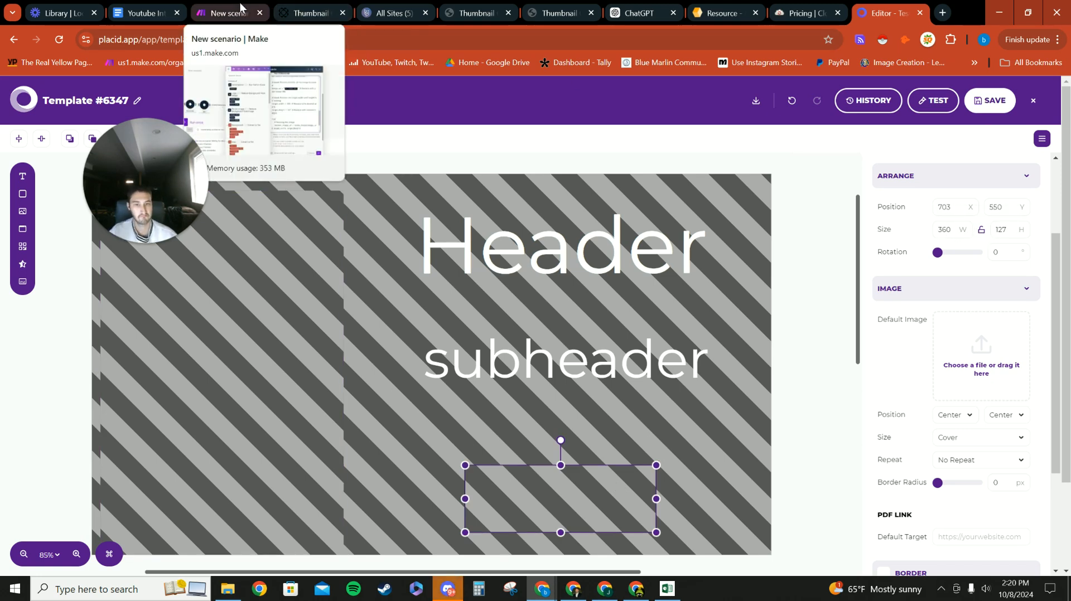
Step: In Resize Background's code, replace image_url's 20.url with 7. Temporary URL, resizing to 1280×720
left_click(229, 12)
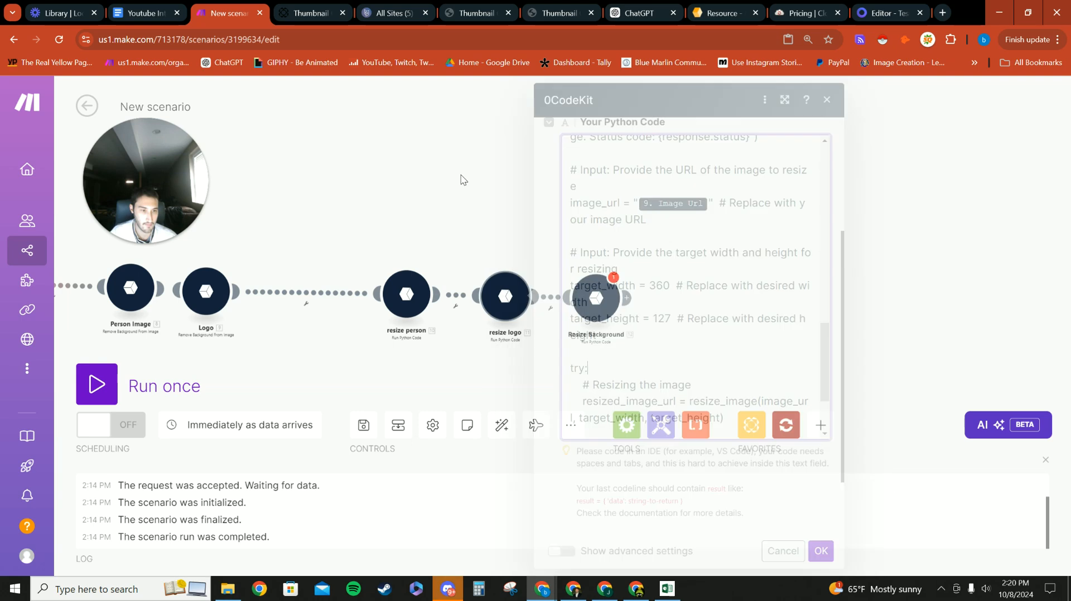
left_click(595, 297)
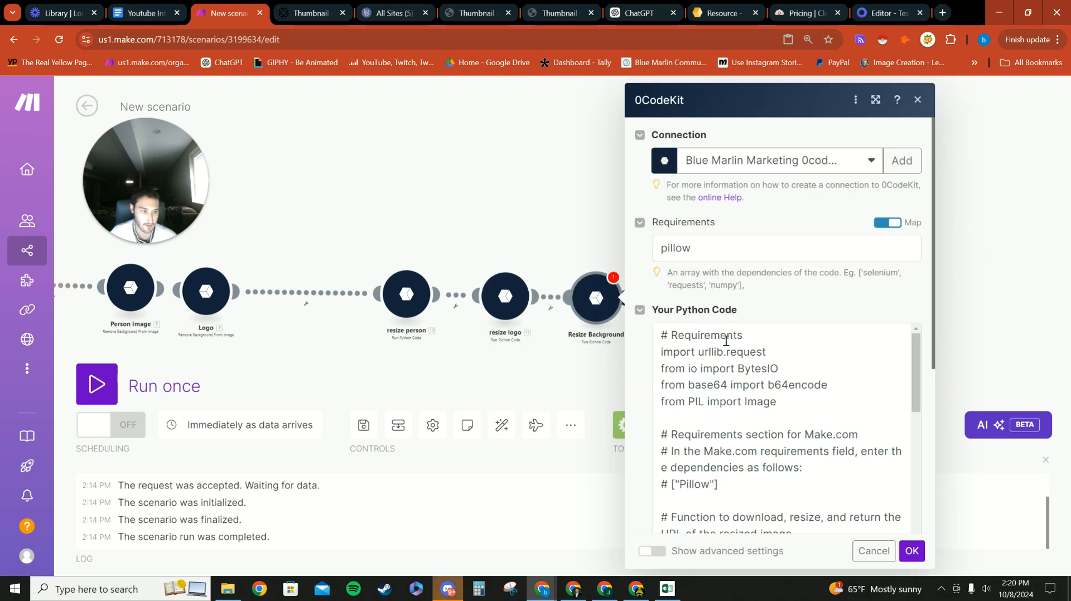
scroll(725, 340, "down", 10)
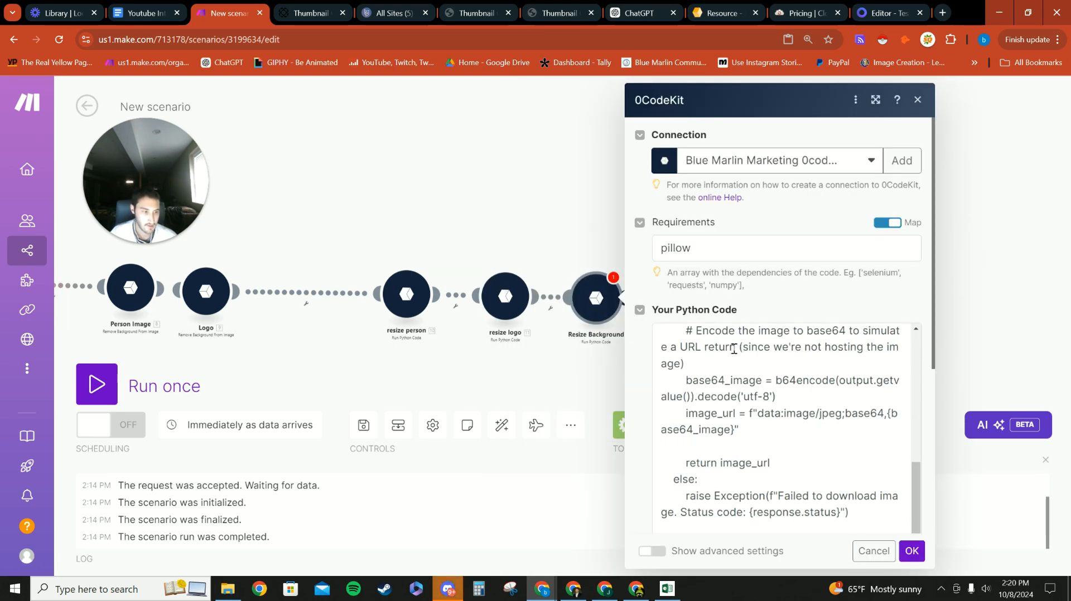
scroll(765, 388, "up", 2)
scroll(764, 387, "down", 2)
scroll(768, 384, "up", 1)
left_click(769, 352)
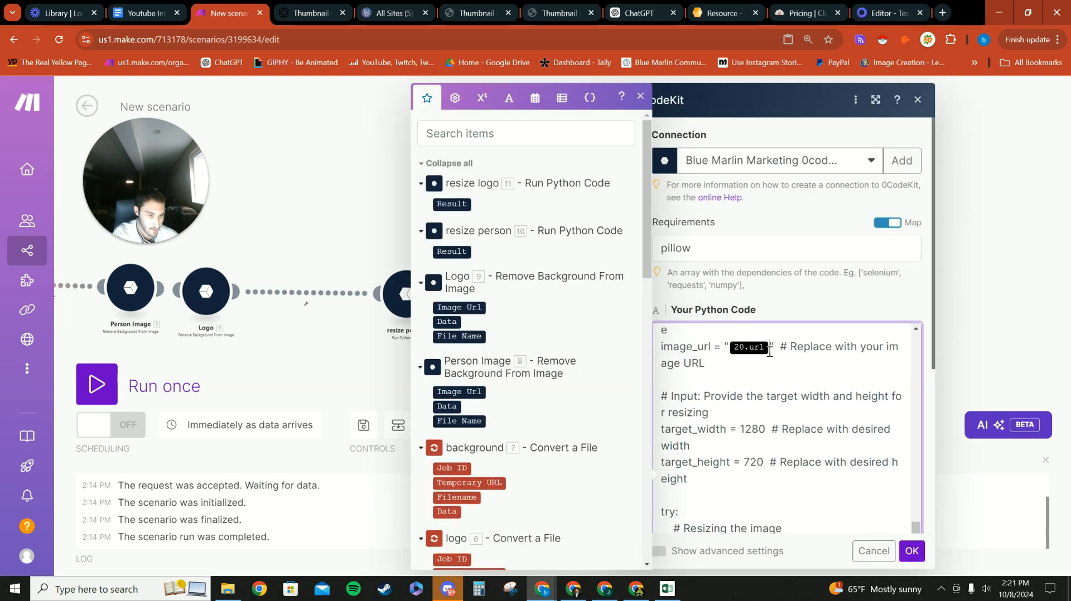
key("BackSpace")
scroll(493, 370, "down", 3)
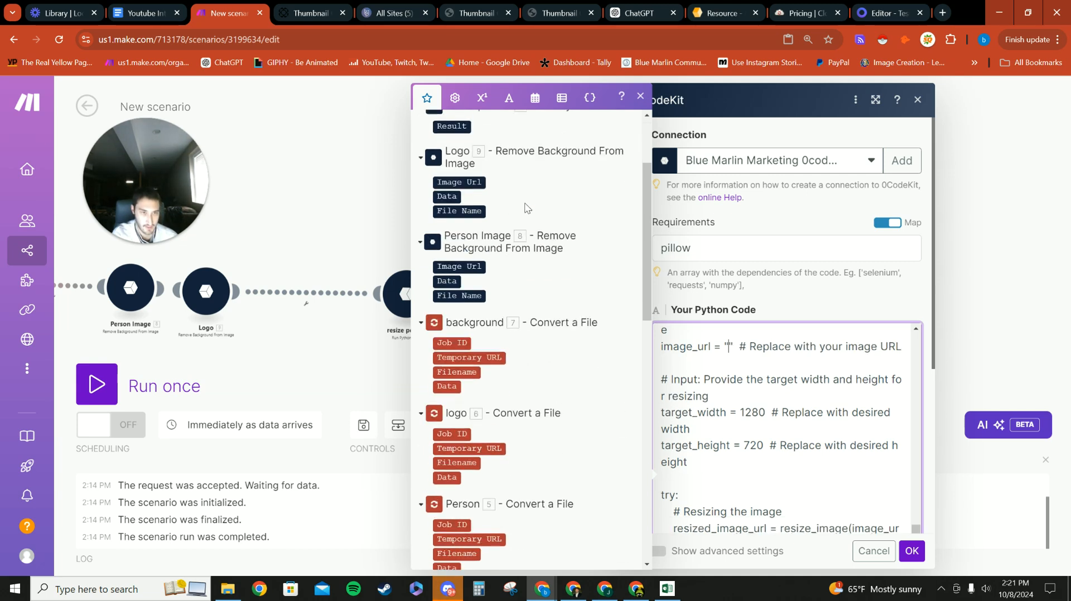
left_click(477, 358)
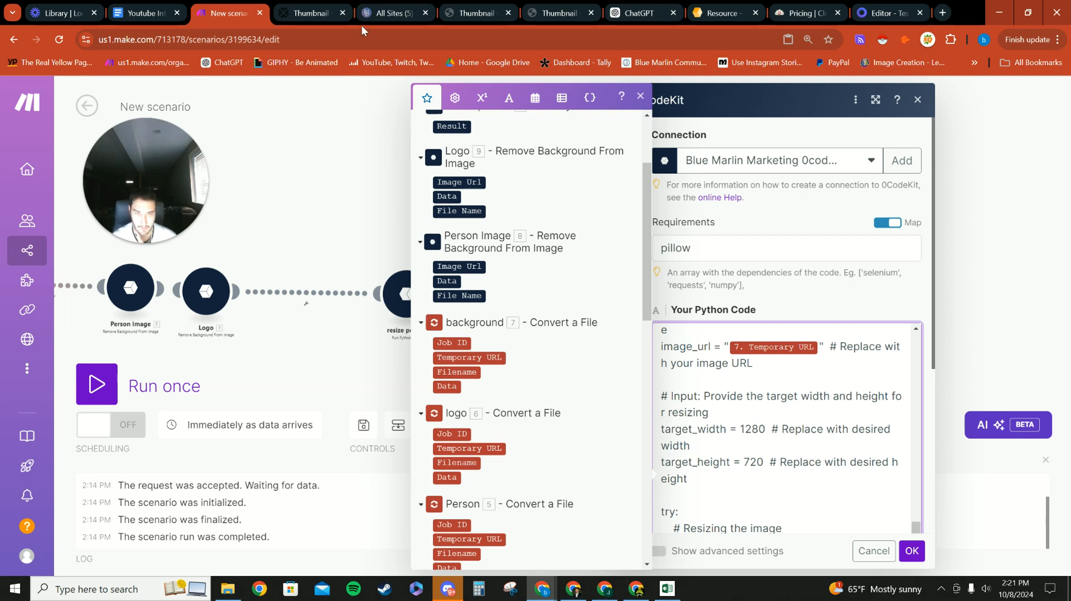
left_click(886, 12)
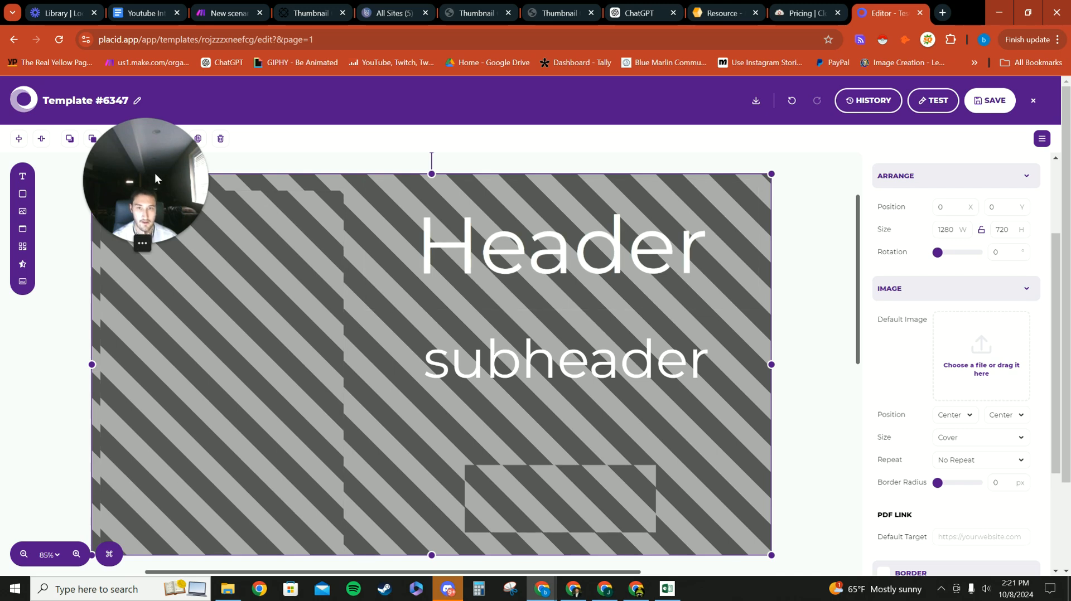
Step: Confirm Placid's person image box measures 458 by 688, then bring up the live Thumbnail Guy Congratulations page
left_click_drag(155, 178, 440, 108)
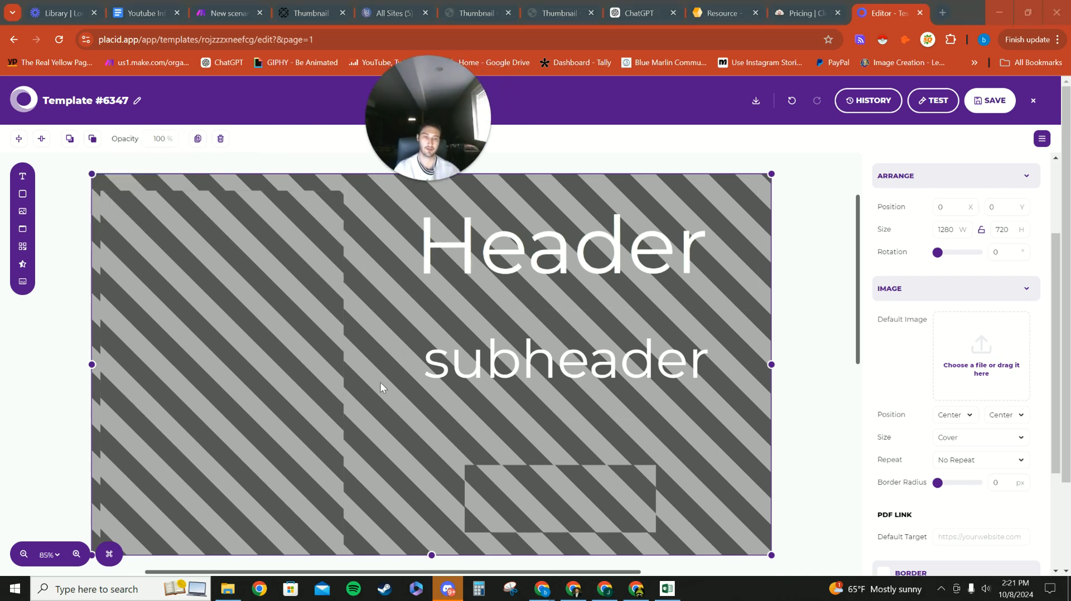
left_click(262, 337)
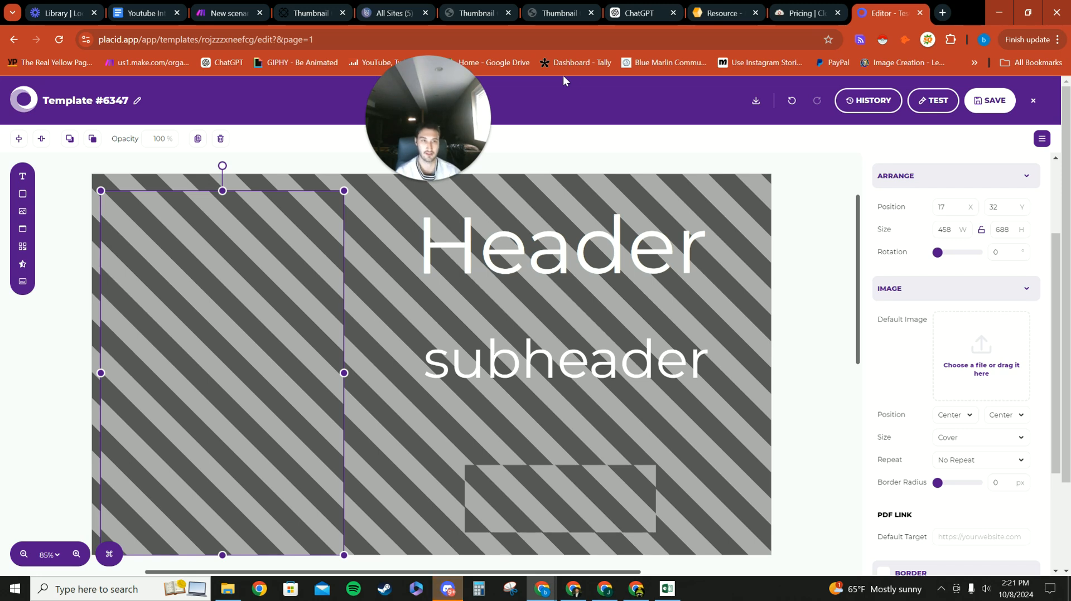
left_click(561, 13)
scroll(597, 390, "down", 2)
left_click(486, 11)
left_click(549, 12)
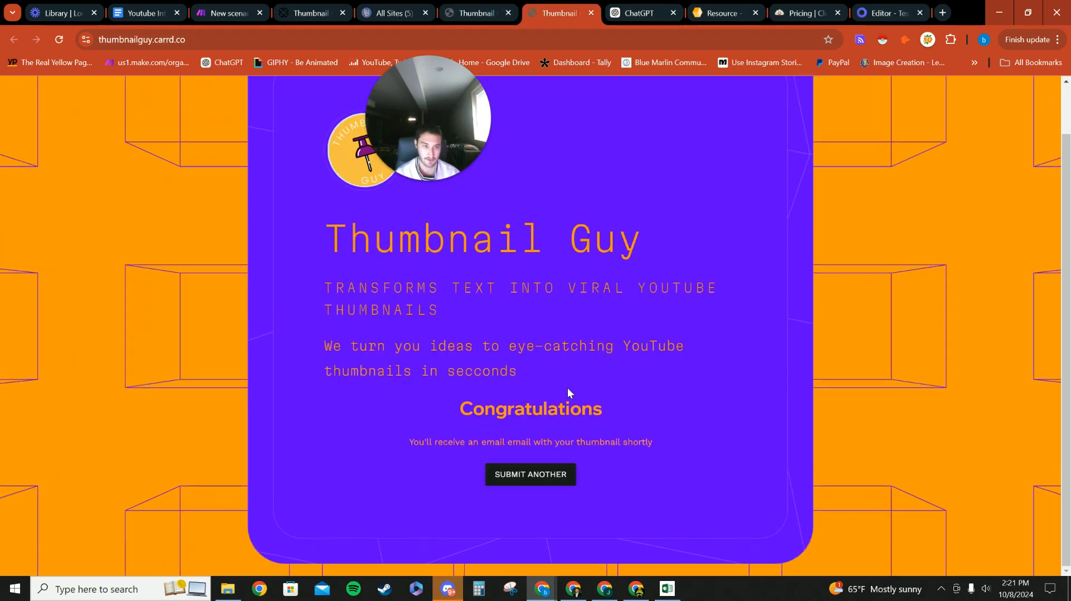
Step: Compare the live Thumbnail Guy Congratulations page against the test site and Carrd dashboard, then go back to Make
left_click(404, 150)
left_click_drag(405, 150, 181, 187)
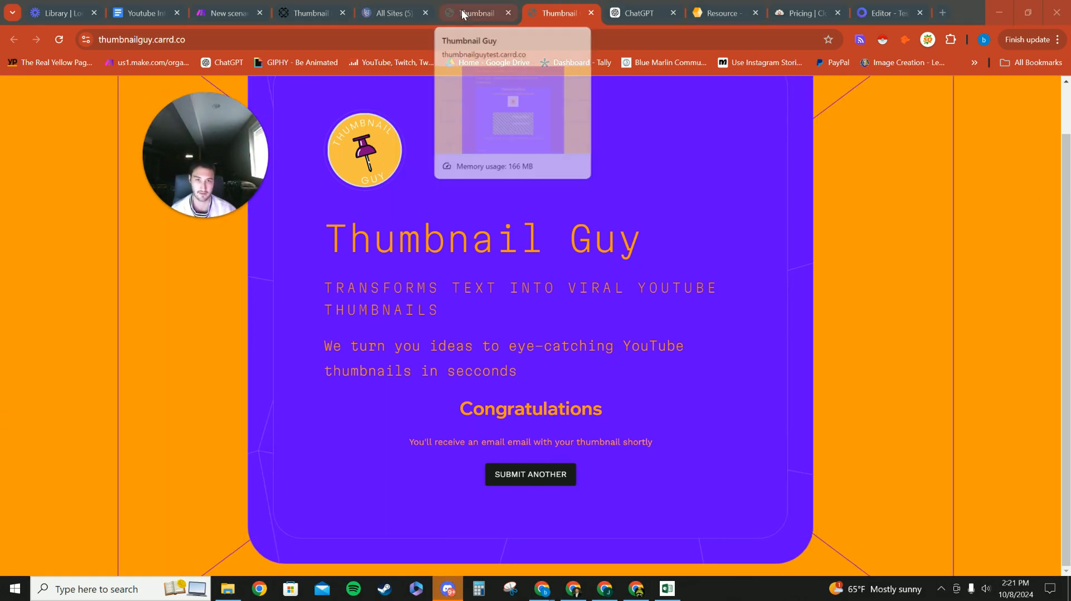
left_click(468, 15)
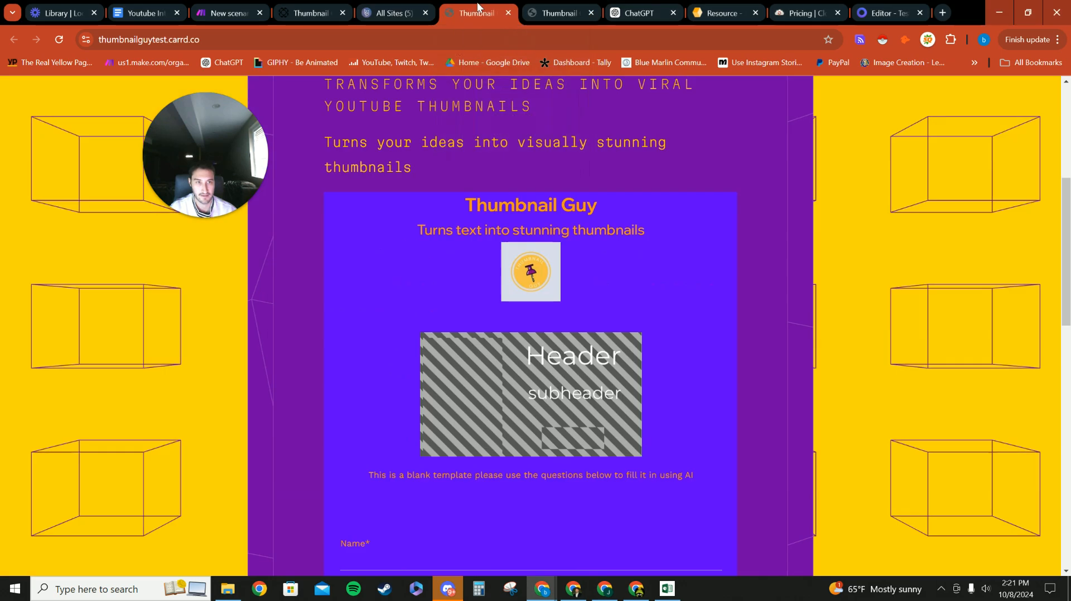
left_click(391, 13)
left_click(557, 13)
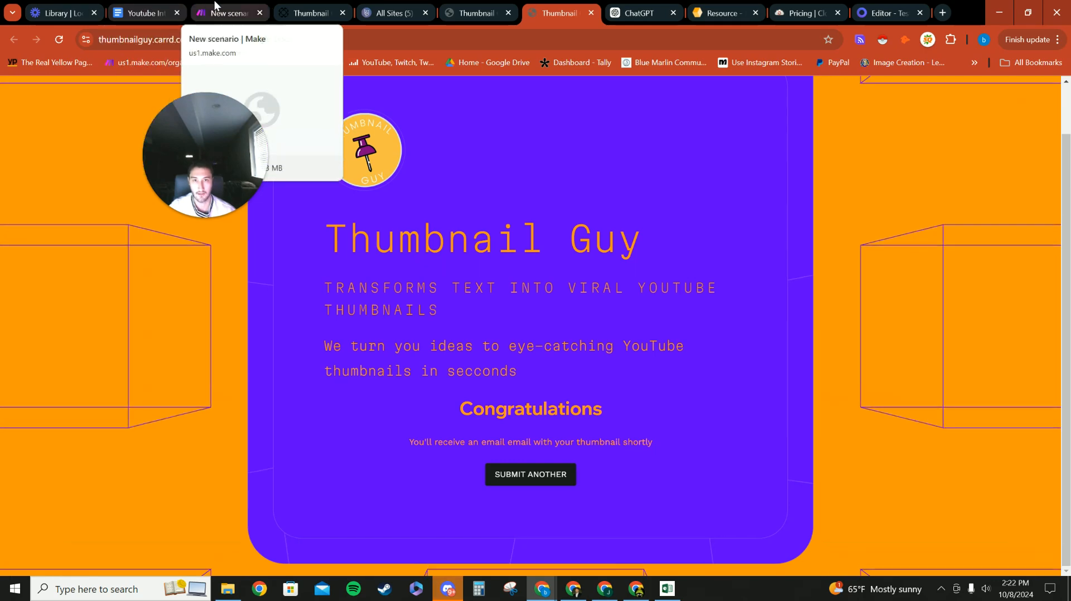
left_click(221, 11)
Step: Save Resize Background, paste the OpenAI Header module and connect it after Resize Background
scroll(730, 368, "down", 2)
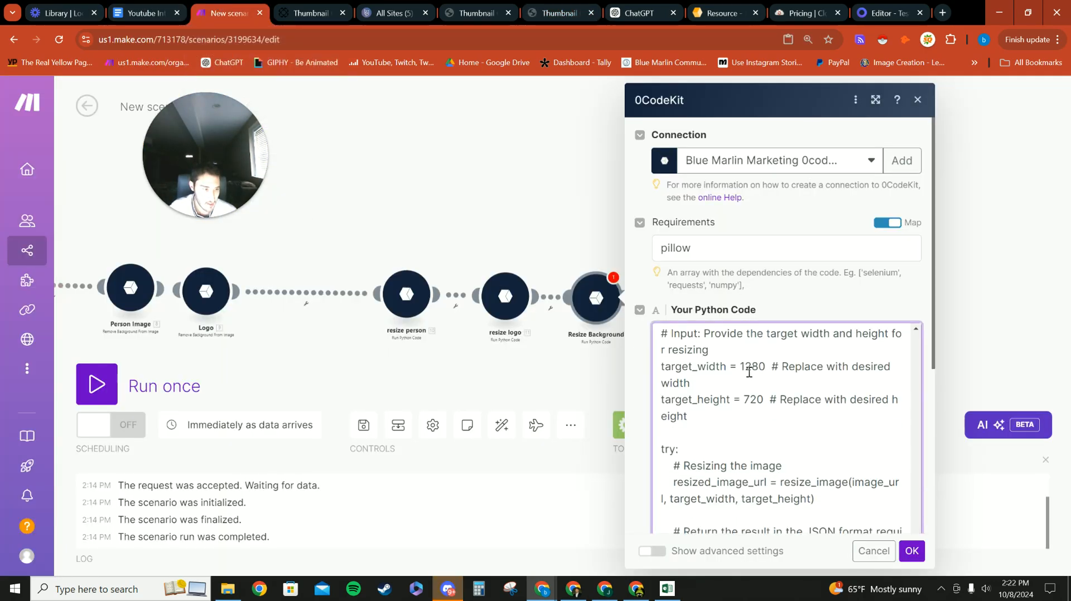
left_click(911, 551)
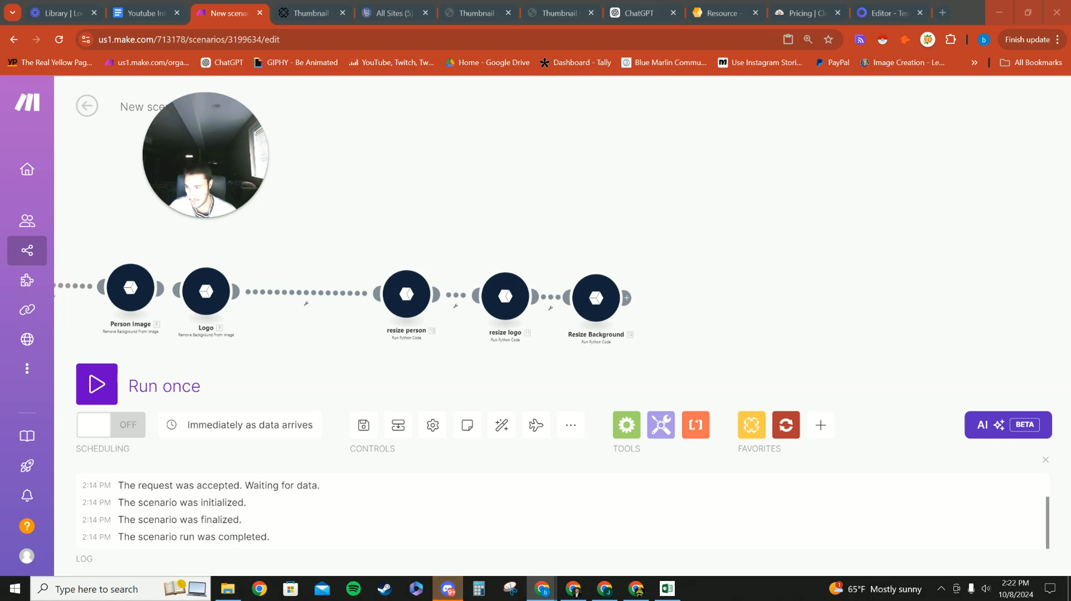
right_click(716, 307)
left_click(747, 339)
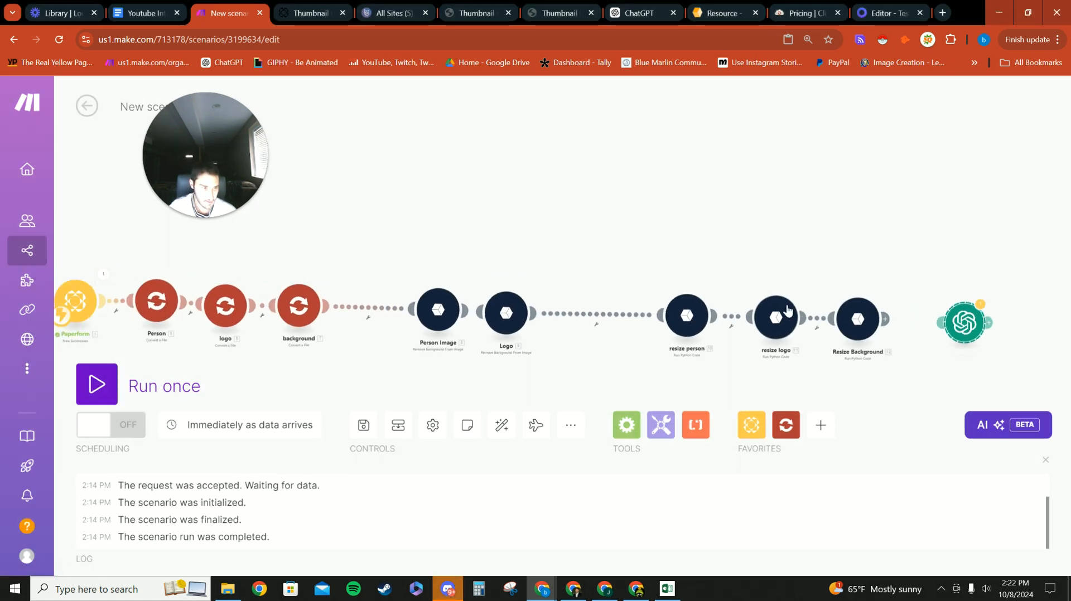
mouse_move(559, 354)
left_mouse_down()
mouse_move(531, 352)
mouse_move(574, 355)
left_mouse_up()
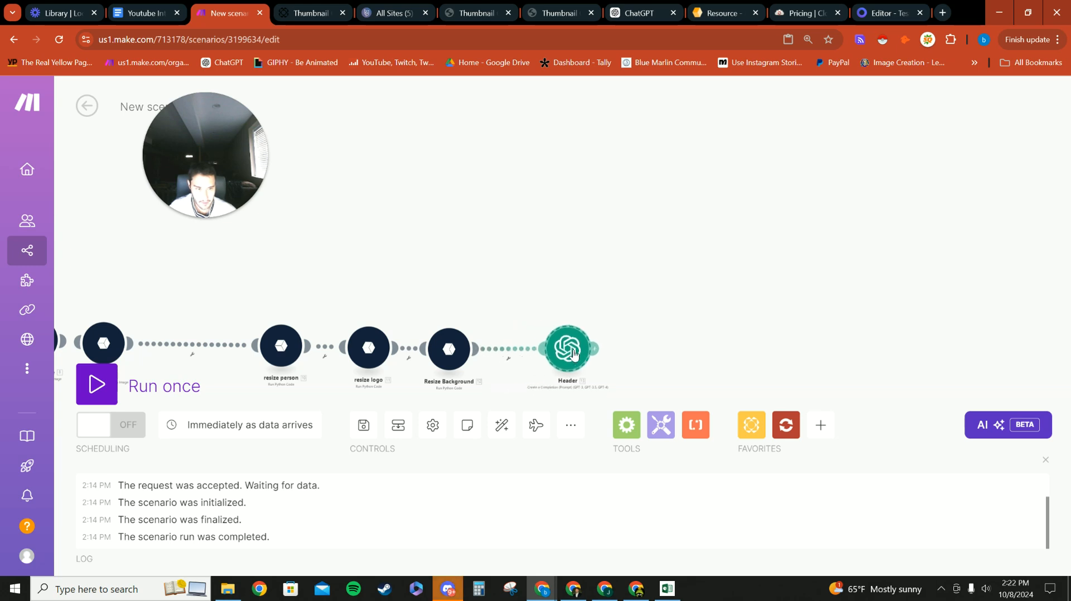
Step: Add OpenAI to the favourite apps
left_click(822, 426)
left_click(776, 433)
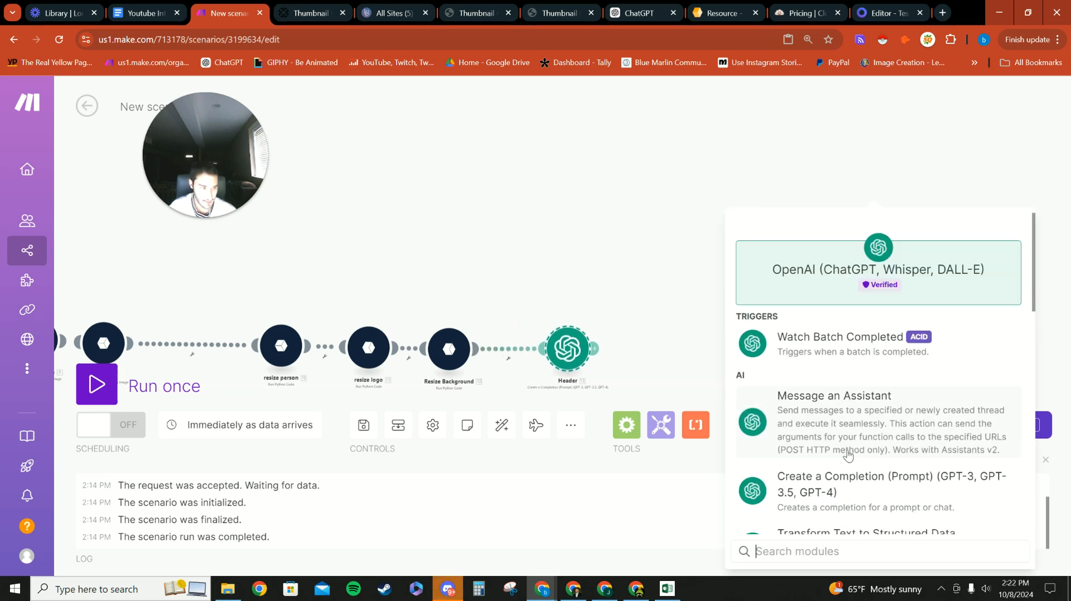
scroll(831, 432, "down", 5)
left_click(860, 317)
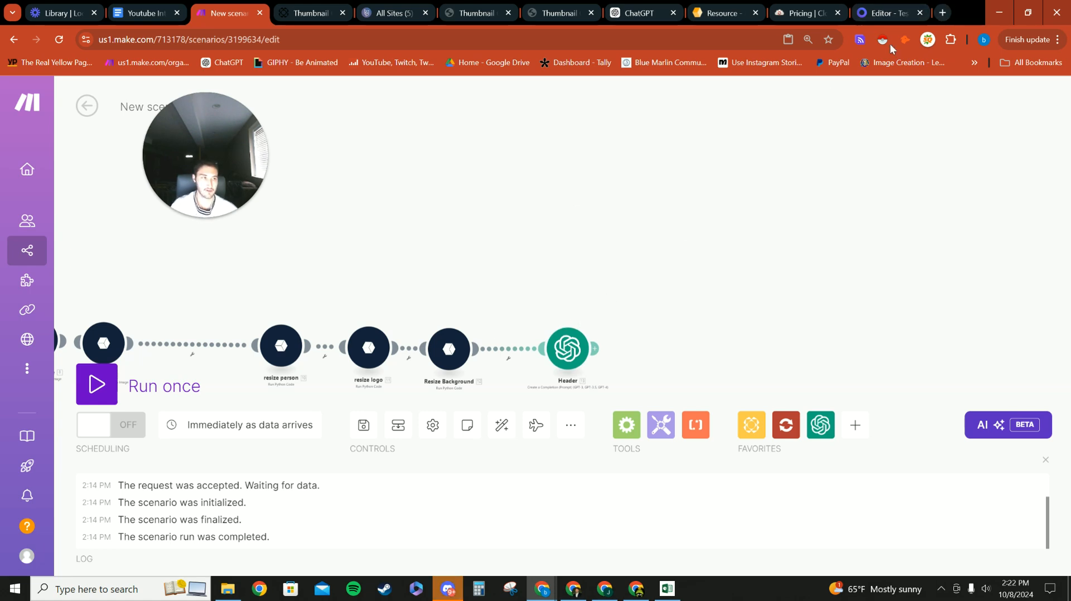
Step: Paste a second OpenAI module as Body/list and connect it after Header
left_click(567, 349)
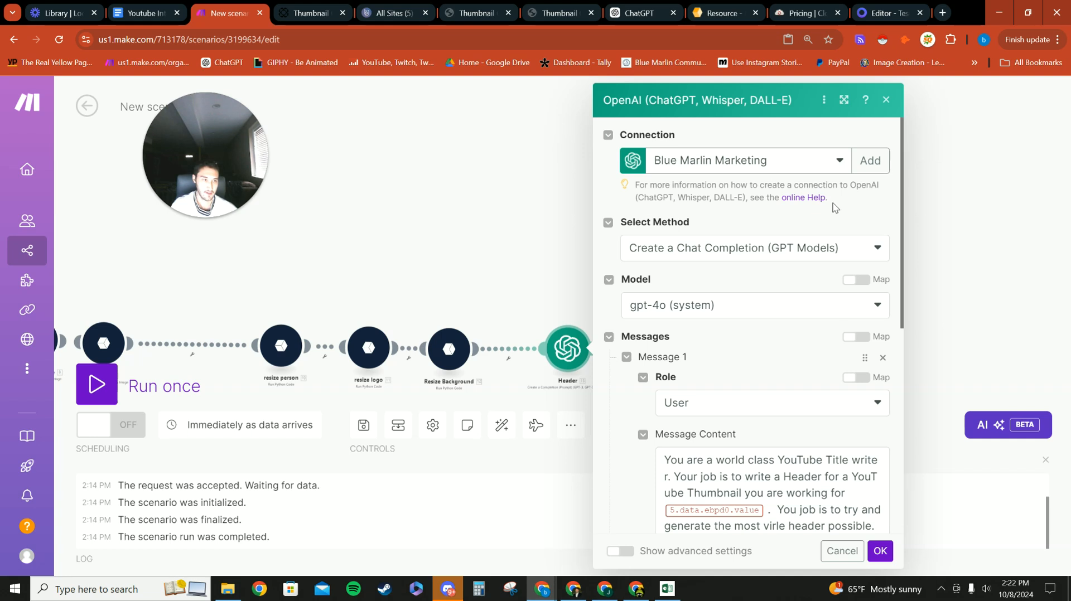
left_click(480, 180)
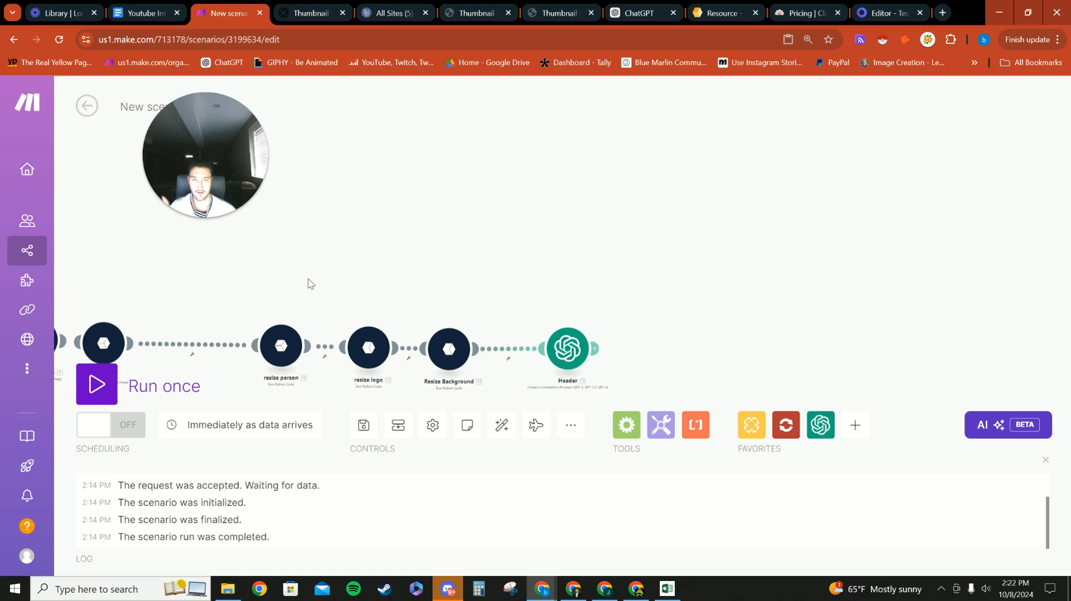
scroll(608, 276, "down", 1)
left_click_drag(559, 242, 549, 204)
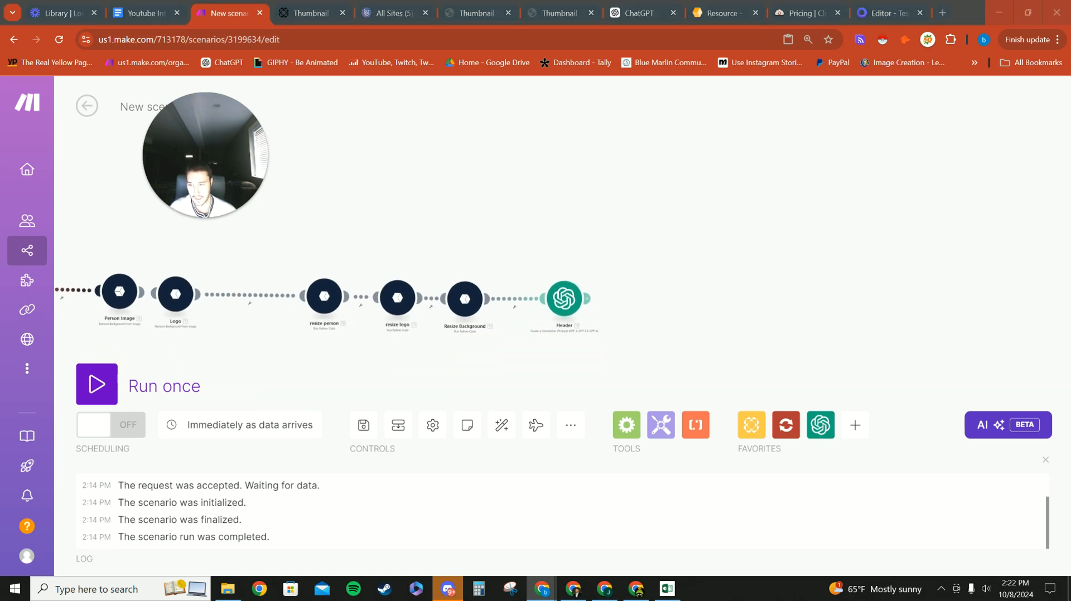
right_click(679, 301)
left_click(691, 329)
left_click_drag(655, 295, 629, 299)
Step: In the Header module, keep gpt-4o as the model and scroll down to the Messages prompt
left_click(574, 292)
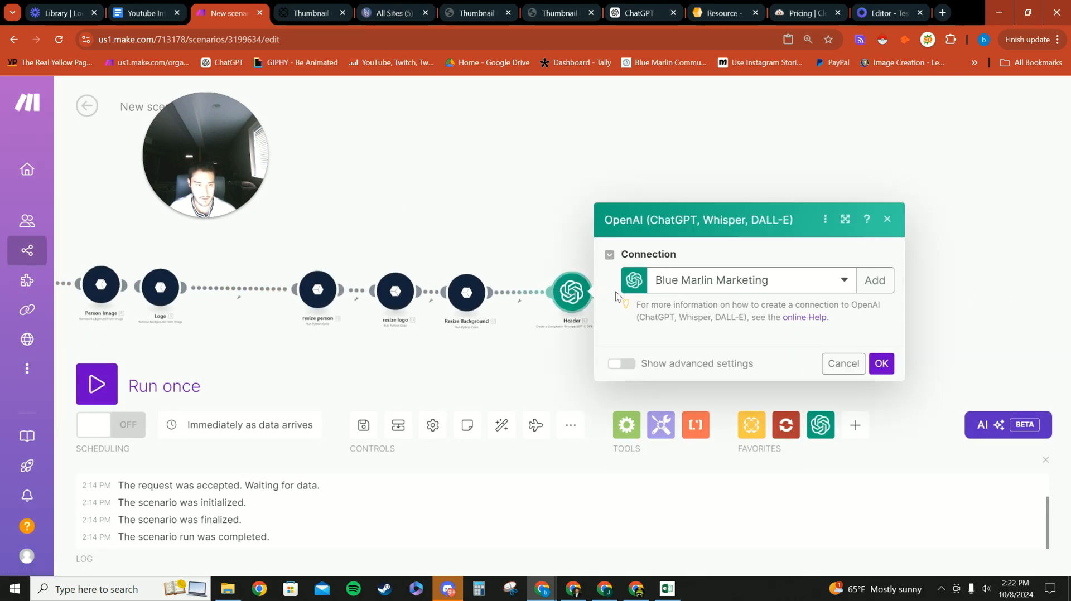
scroll(673, 298, "down", 2)
scroll(722, 253, "up", 2)
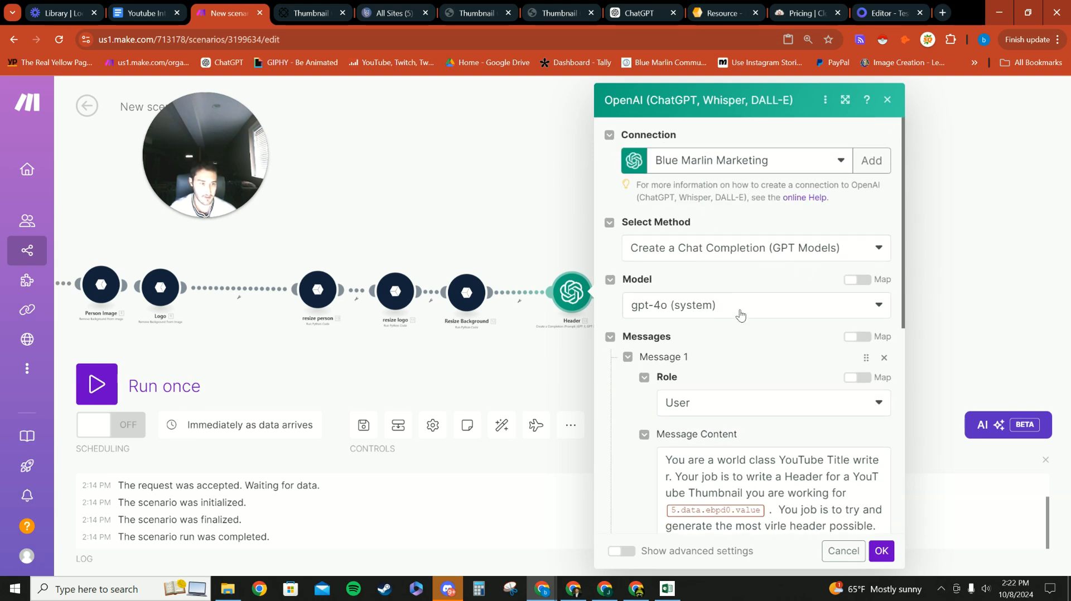
left_click(738, 313)
left_click(728, 310)
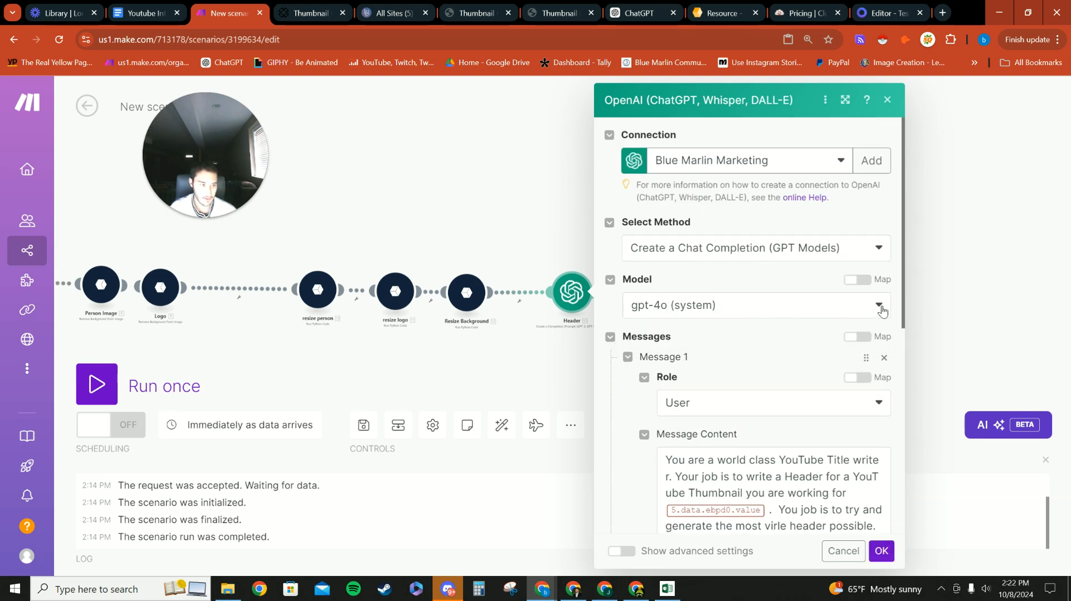
left_click(879, 307)
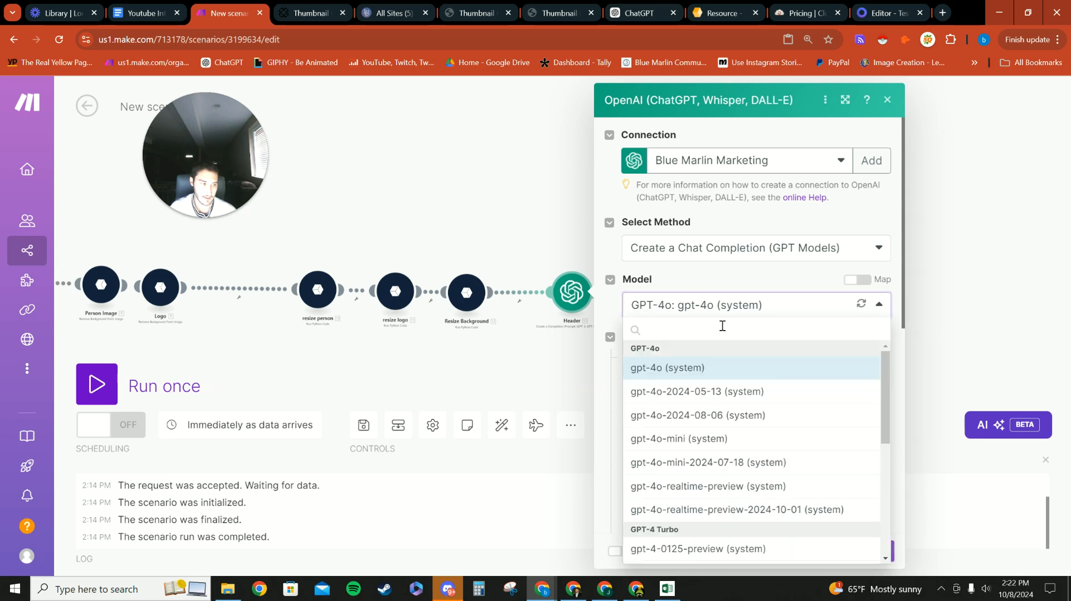
scroll(660, 440, "down", 5)
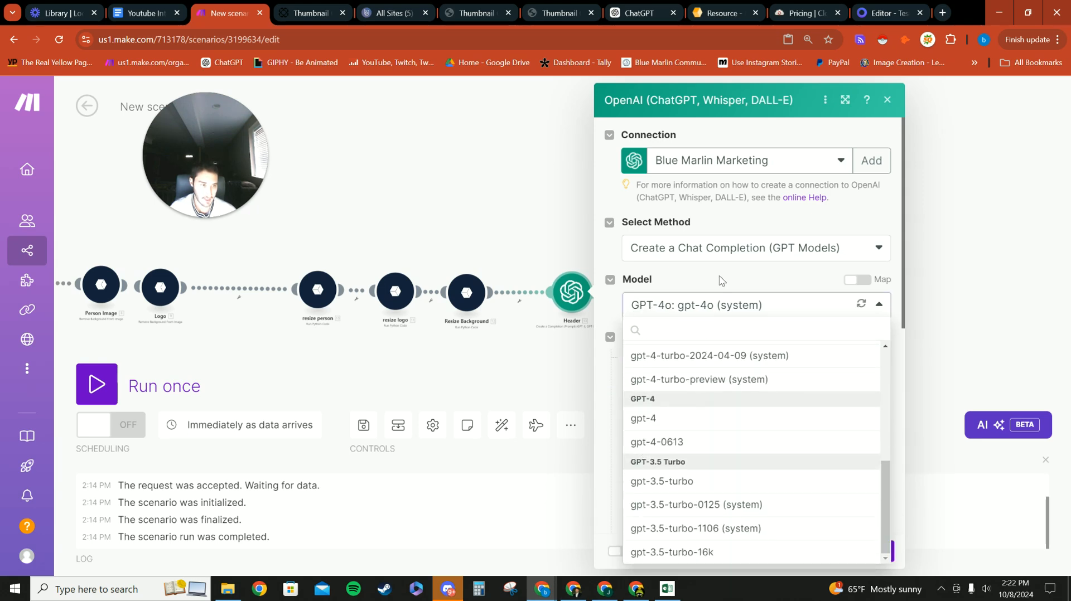
left_click(723, 299)
scroll(680, 321, "down", 3)
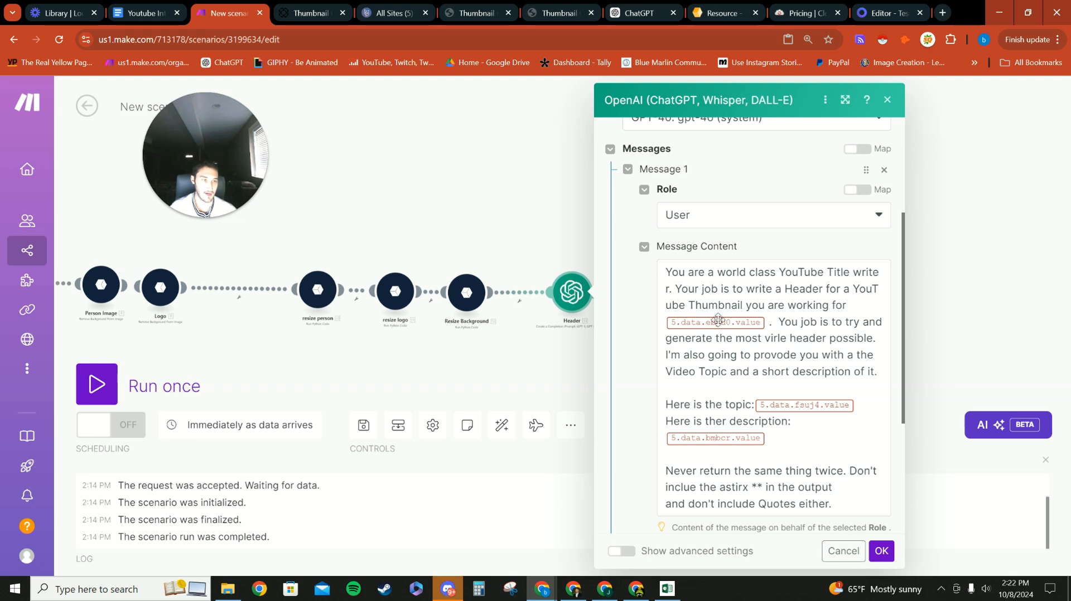
Step: Replace the Header prompt's name placeholder with Paperform's ebpd0 title
left_click(767, 324)
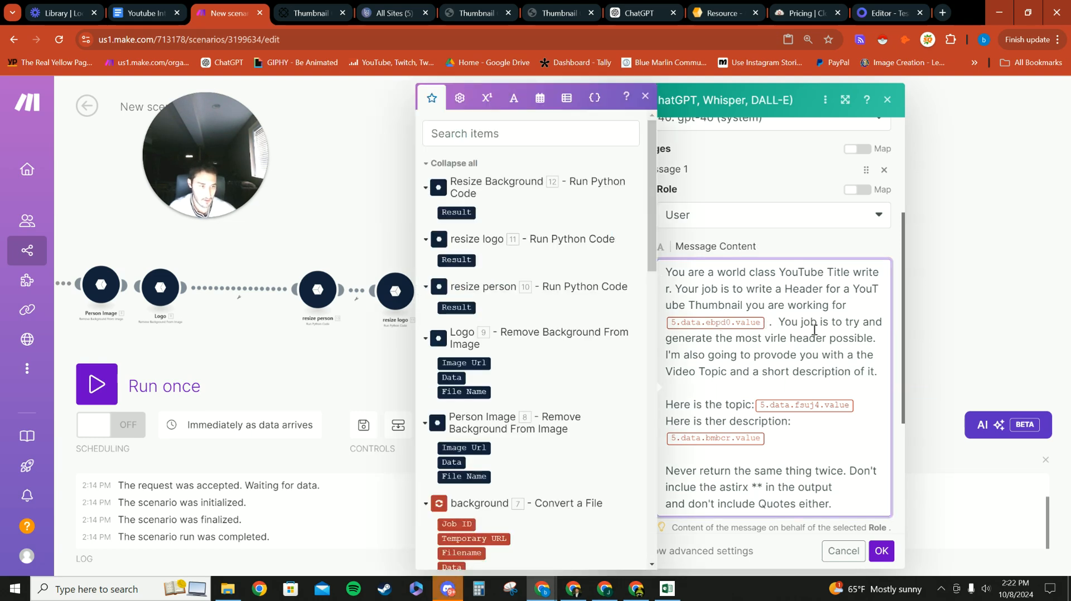
key("BackSpace")
scroll(476, 272, "down", 9)
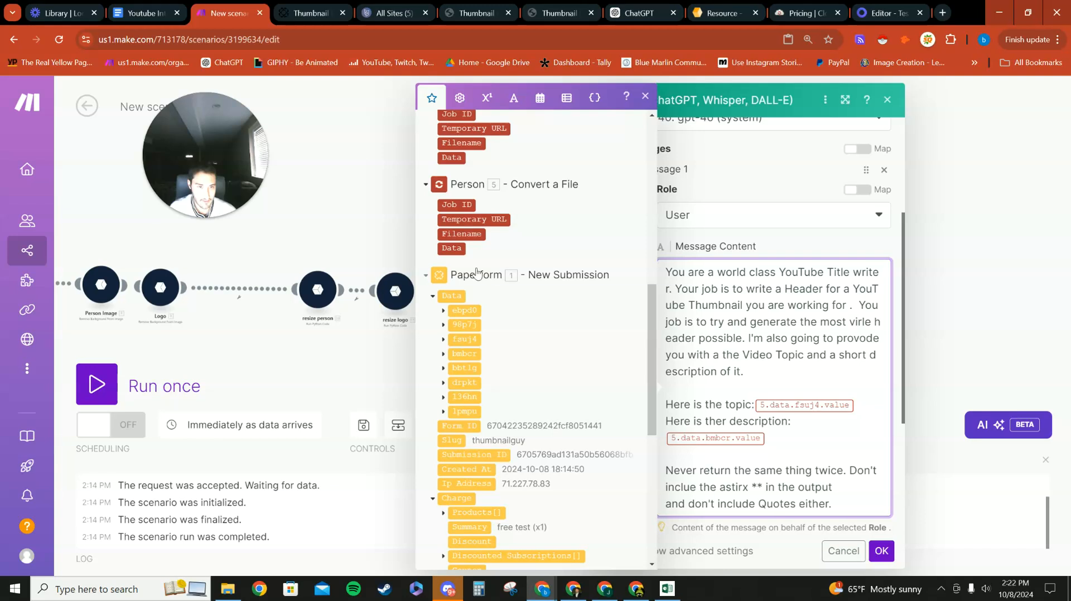
left_click(443, 311)
left_click(475, 324)
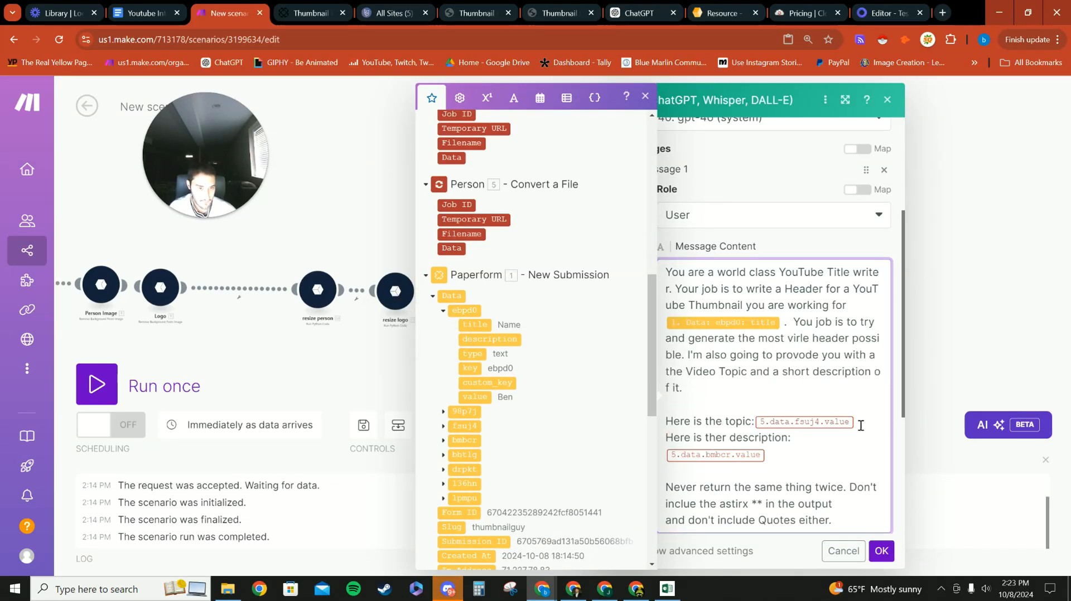
Step: Replace the Header prompt's topic placeholder with the fsuj4 Video Topic value
key("BackSpace")
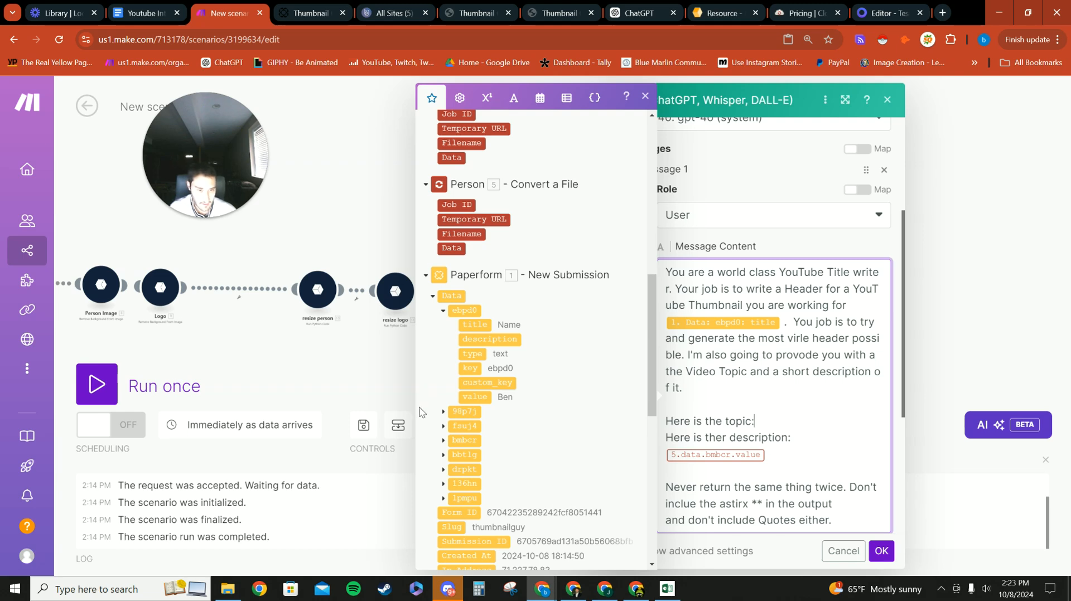
left_click(442, 412)
scroll(443, 407, "down", 3)
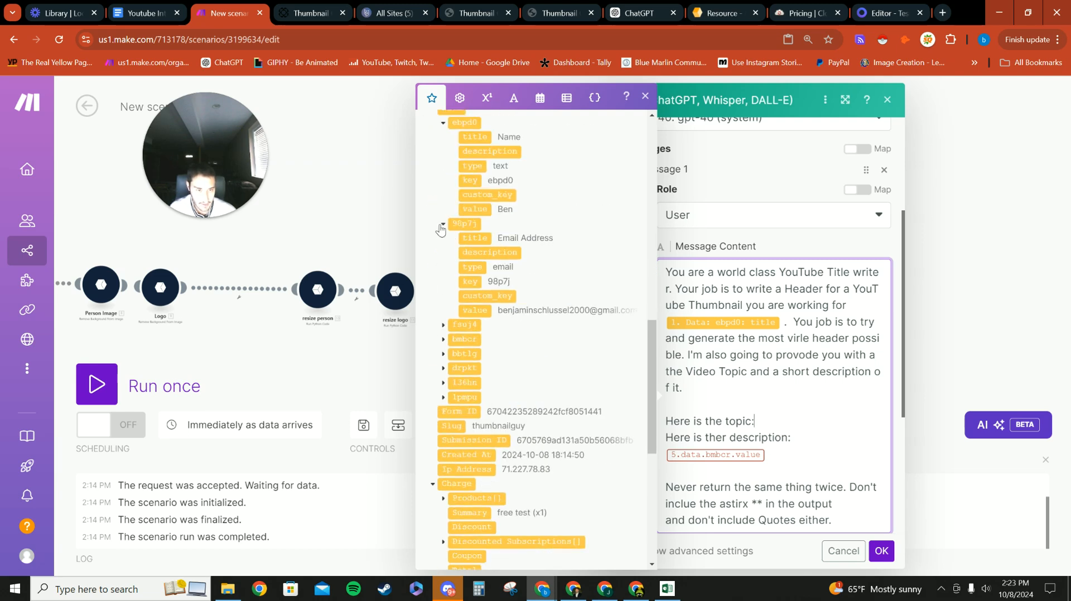
left_click(442, 225)
left_click(443, 241)
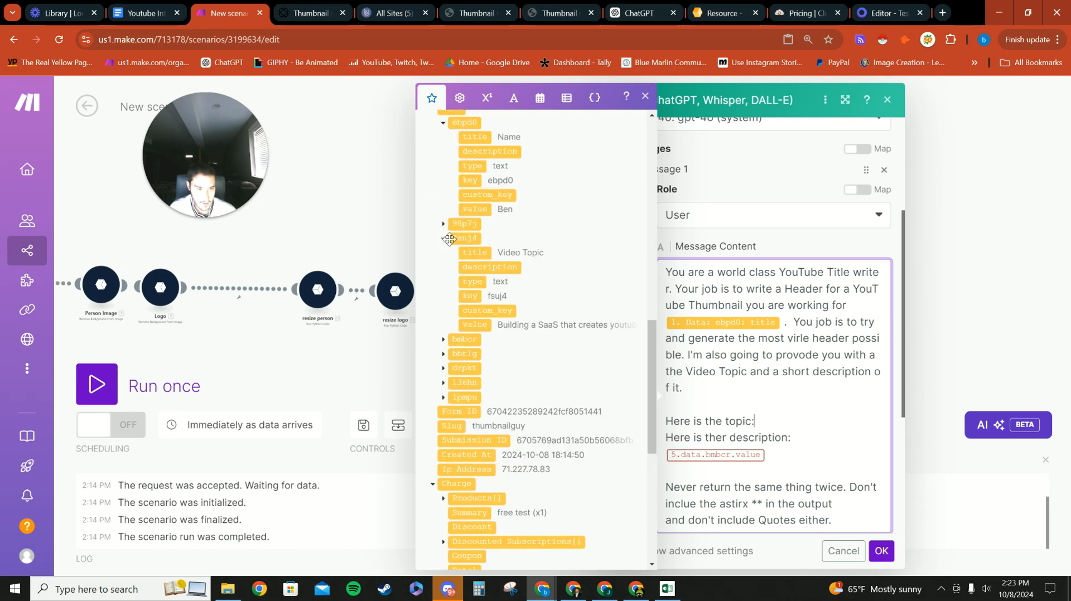
left_click(483, 325)
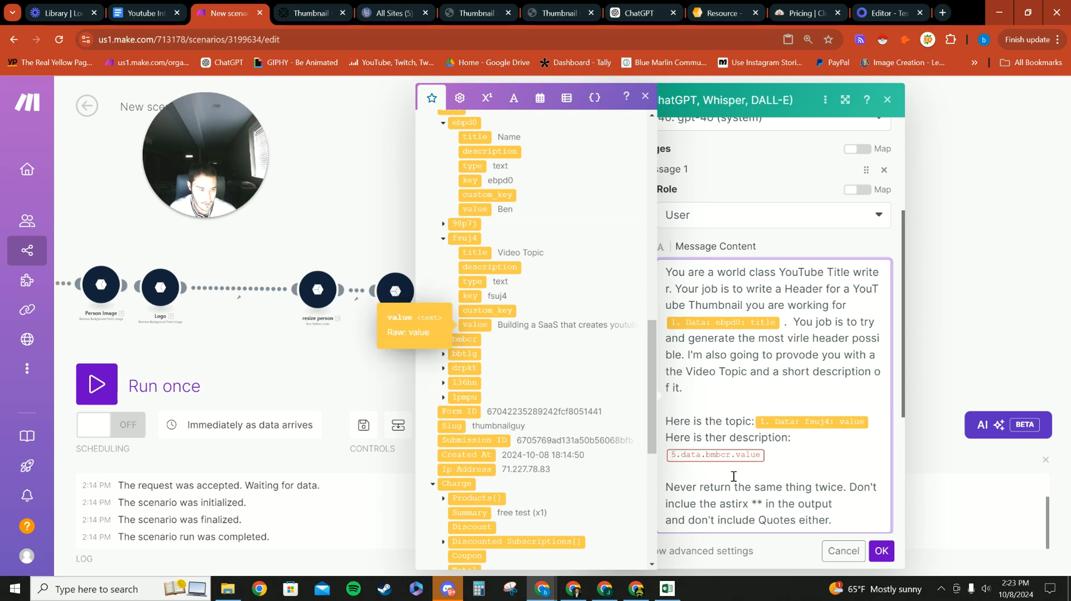
Step: Replace the Header prompt's description placeholder with the bmbcr Short Description value
key("BackSpace")
key("BackSpace")
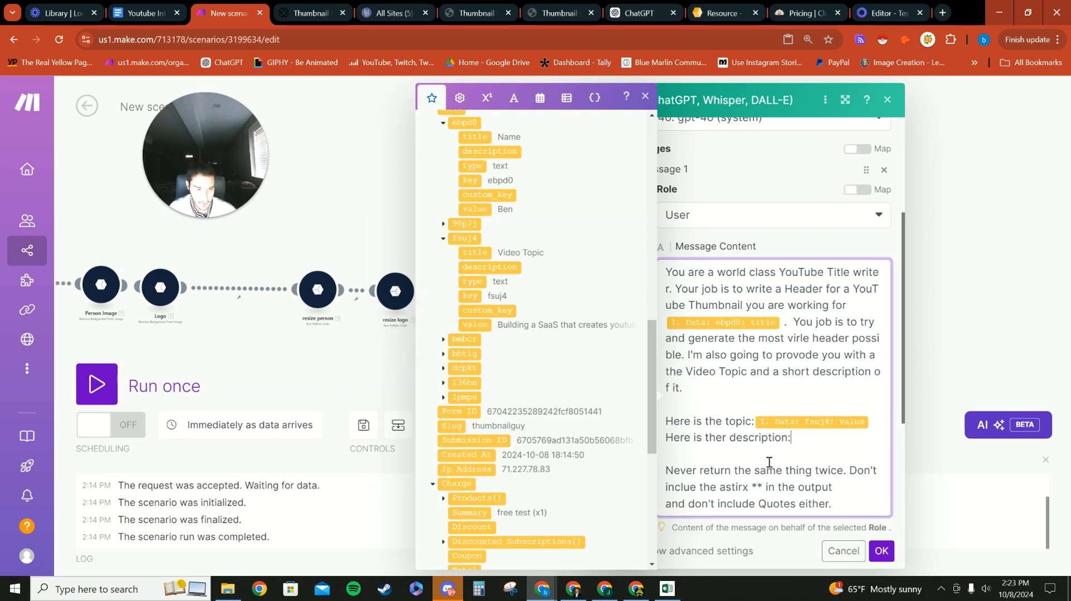
left_click(444, 341)
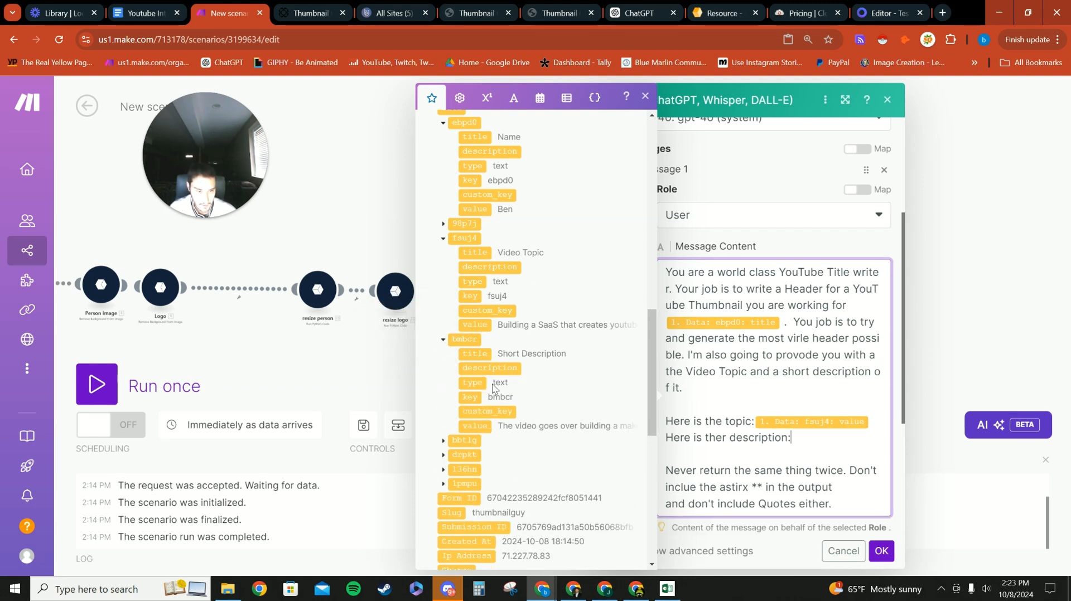
left_click(482, 425)
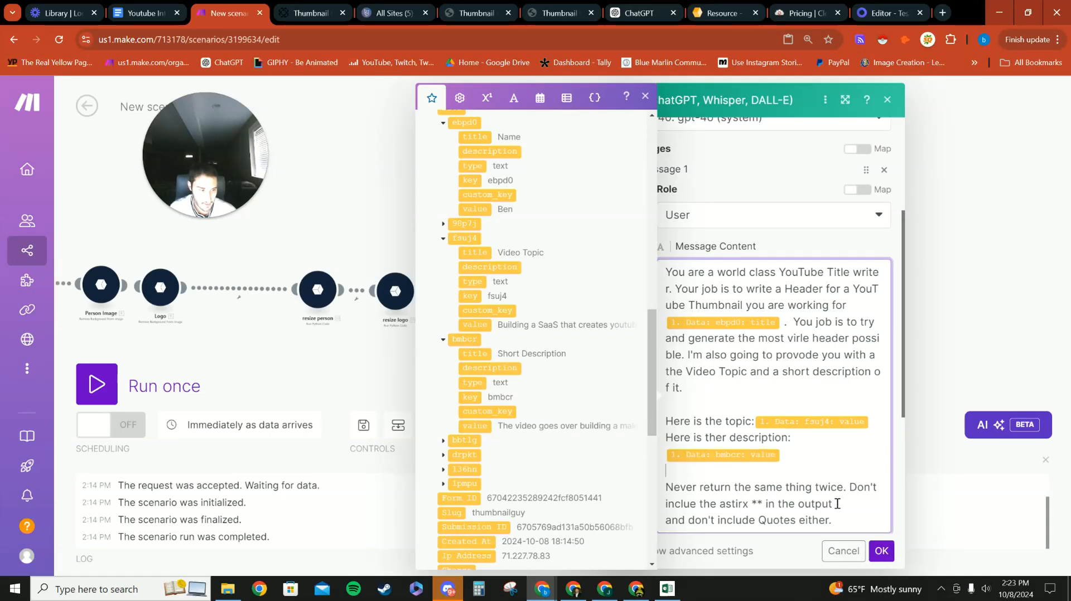
left_click(799, 561)
scroll(752, 427, "down", 5)
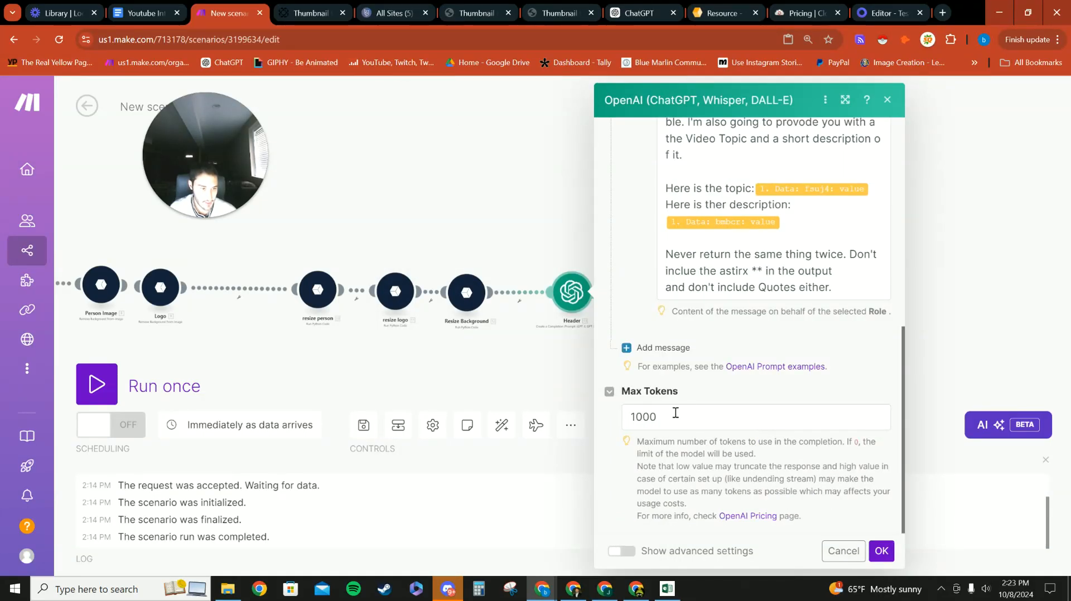
scroll(685, 416, "up", 4)
scroll(725, 347, "down", 1)
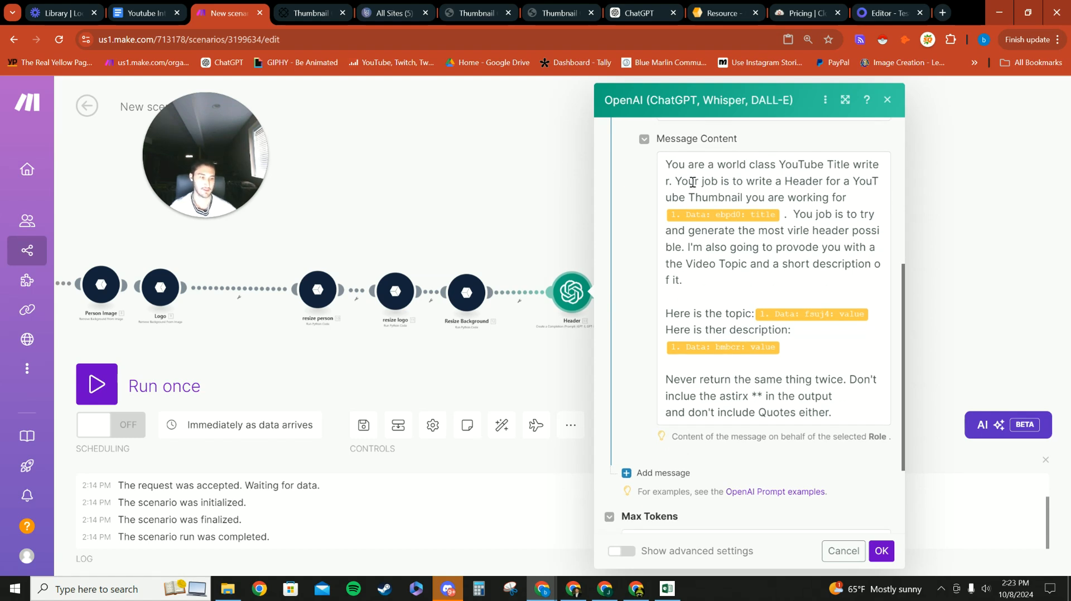
Step: Save the Header module and map the Body/list prompt's name to Paperform's ebpd0 title
left_click(881, 551)
left_click(637, 291)
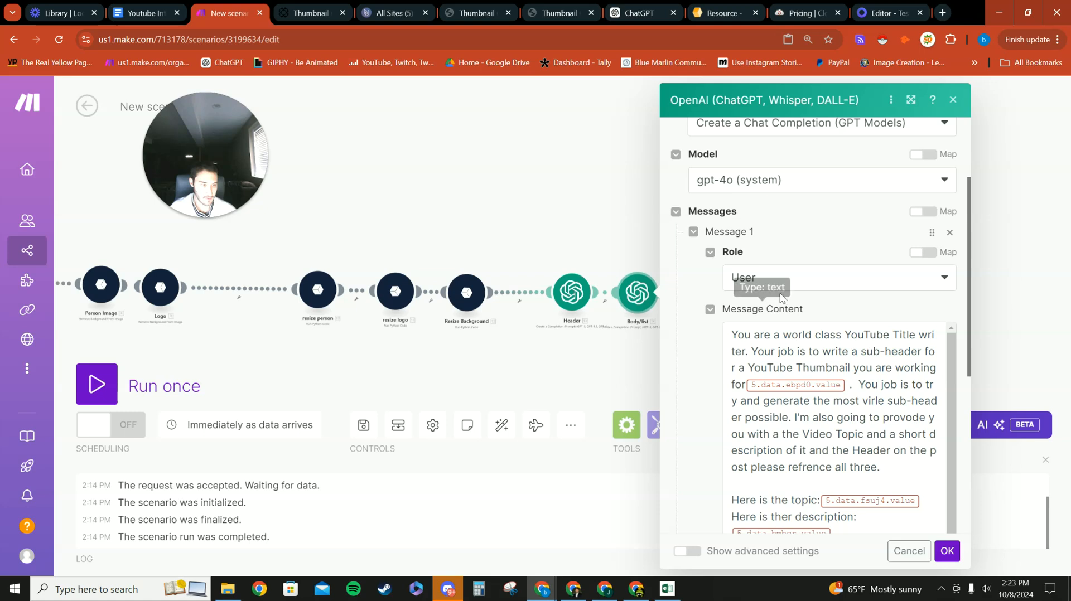
scroll(819, 208, "down", 1)
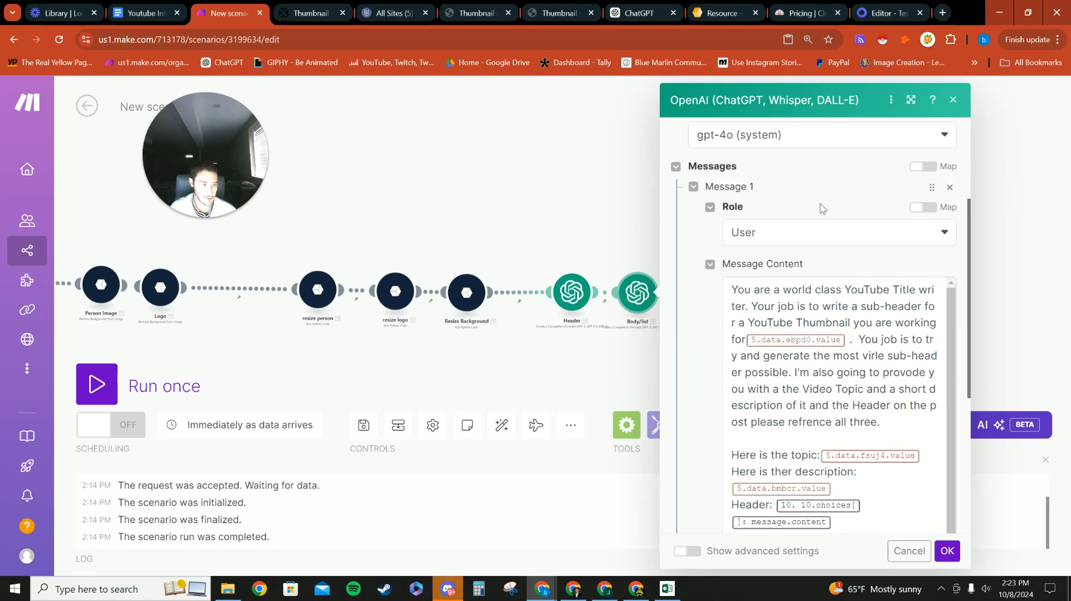
scroll(820, 208, "down", 2)
left_click(848, 257)
key("BackSpace")
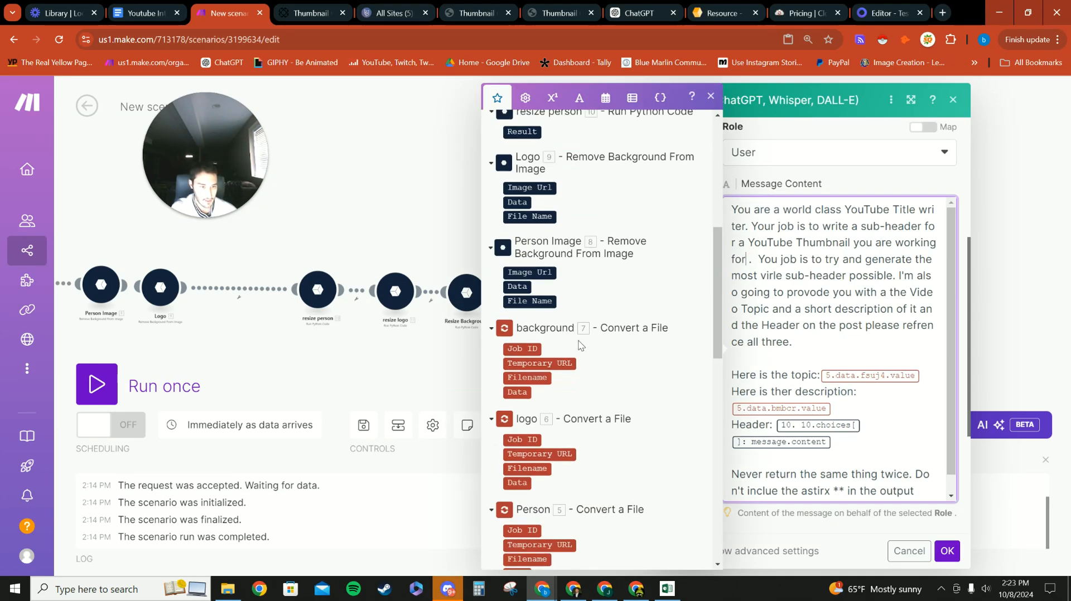
scroll(579, 345, "down", 8)
left_click(508, 198)
left_click(540, 212)
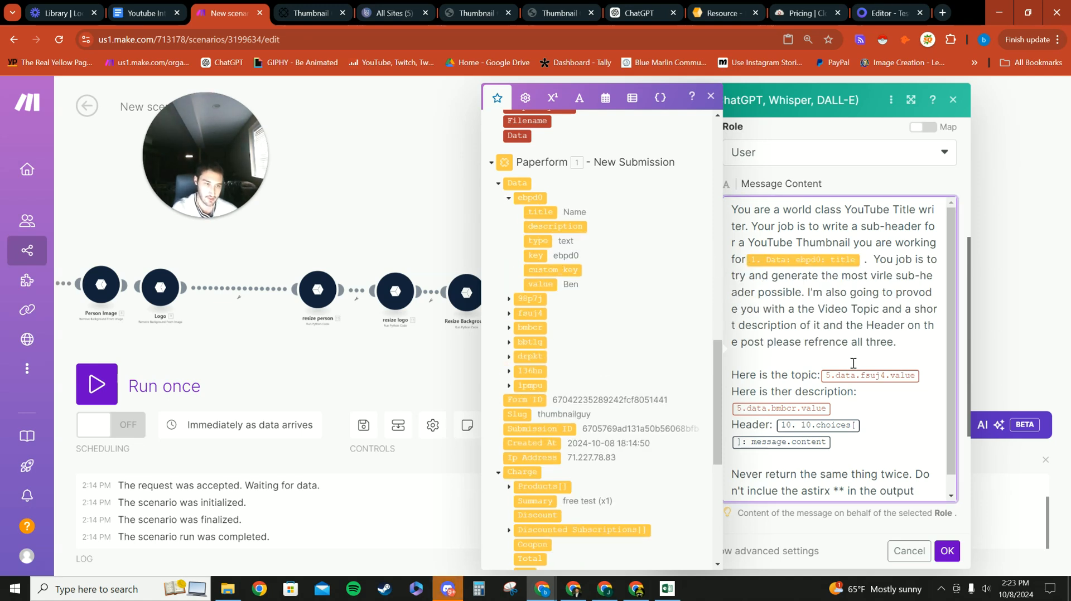
Step: Map the Body/list prompt's topic to fsuj4 and its description to bmbcr
key("BackSpace")
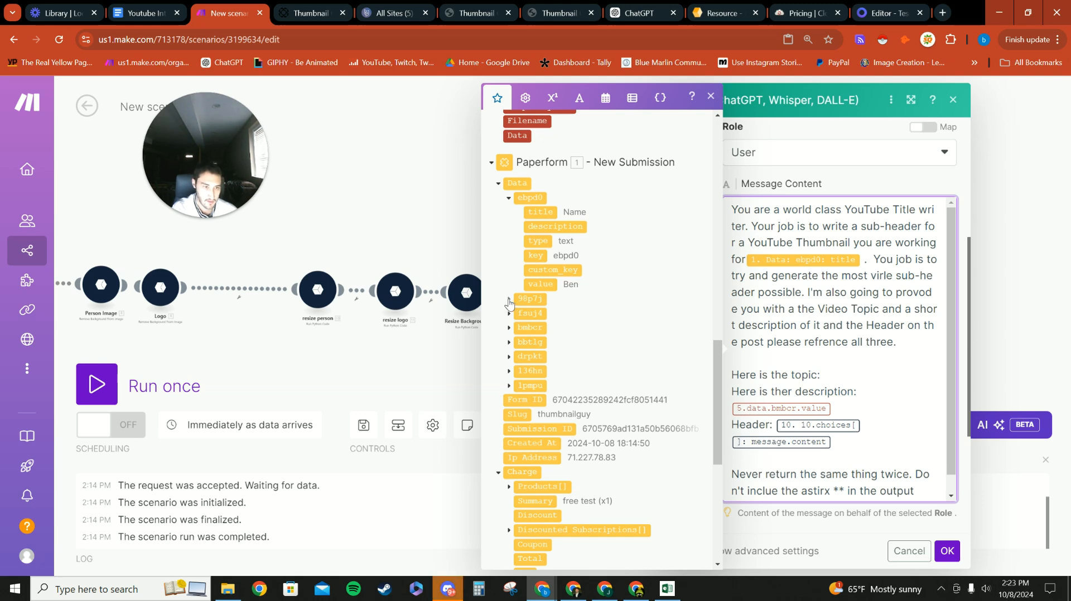
left_click(509, 299)
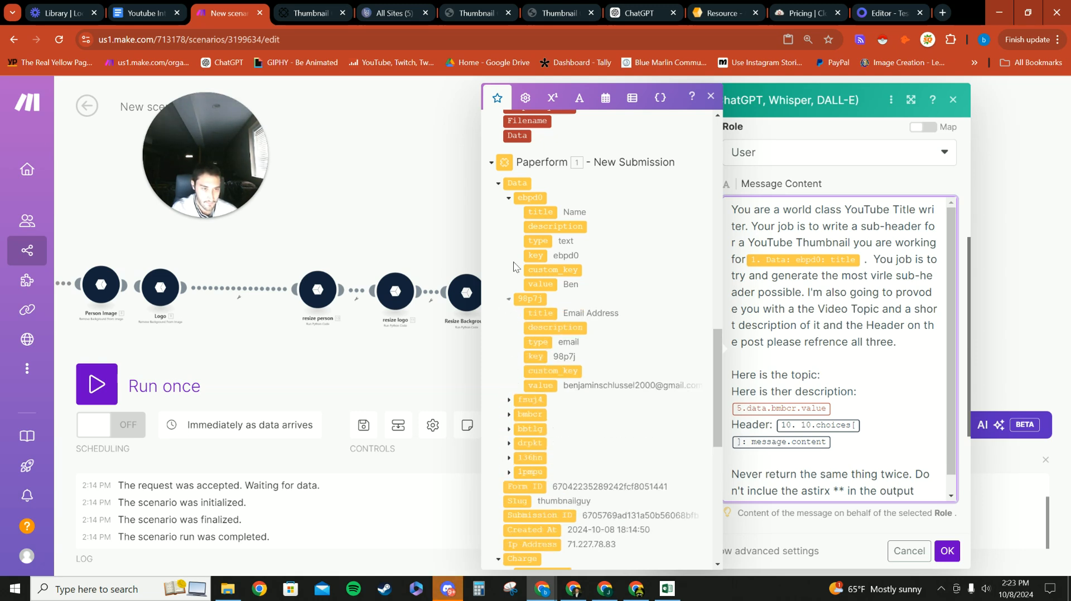
left_click(509, 299)
left_click(509, 198)
left_click(509, 227)
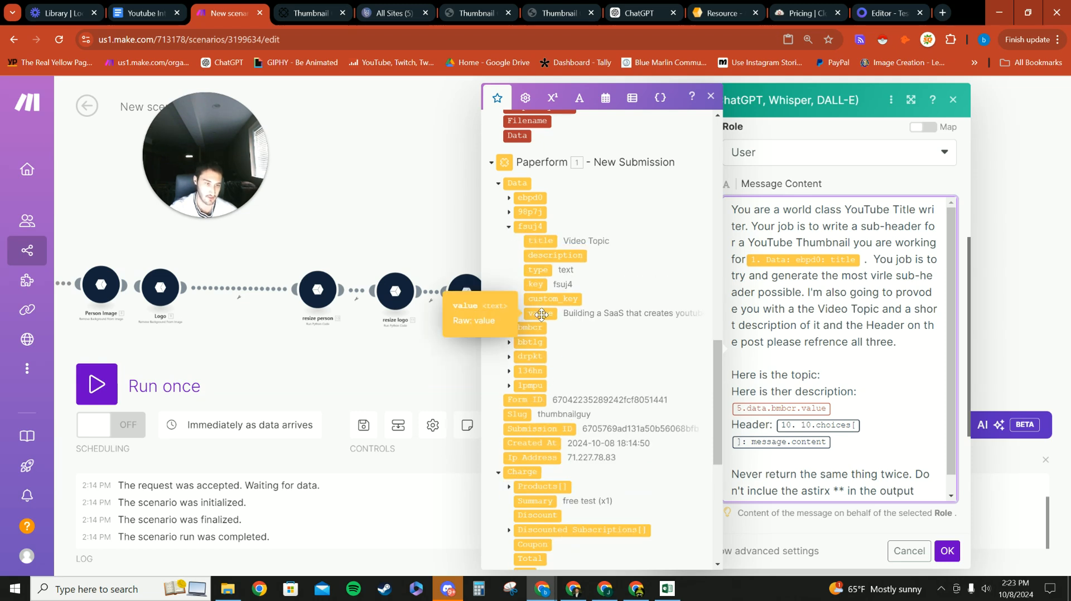
left_click(541, 314)
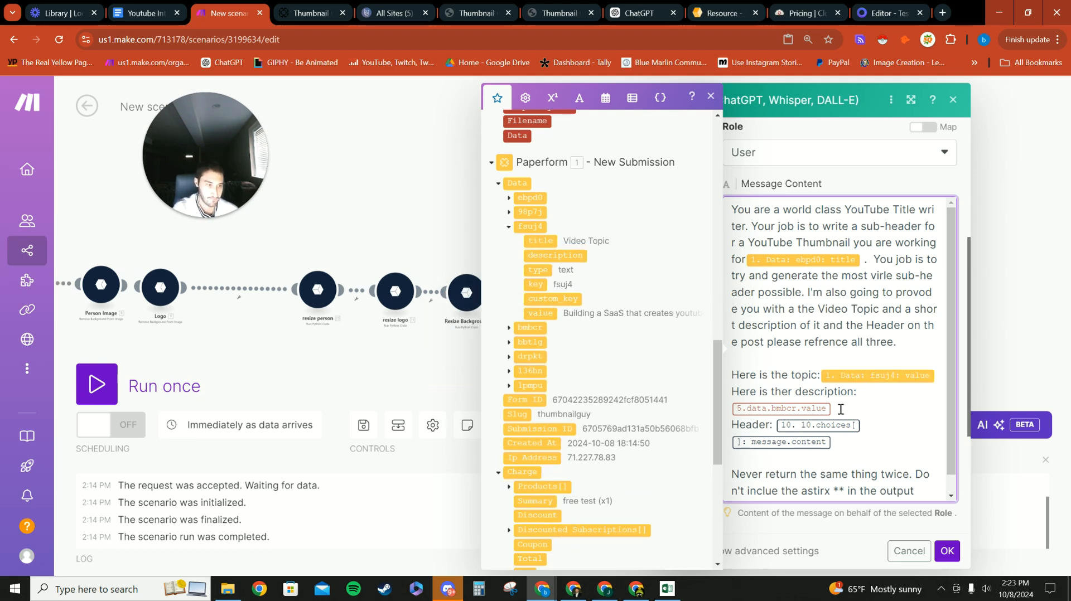
key("BackSpace")
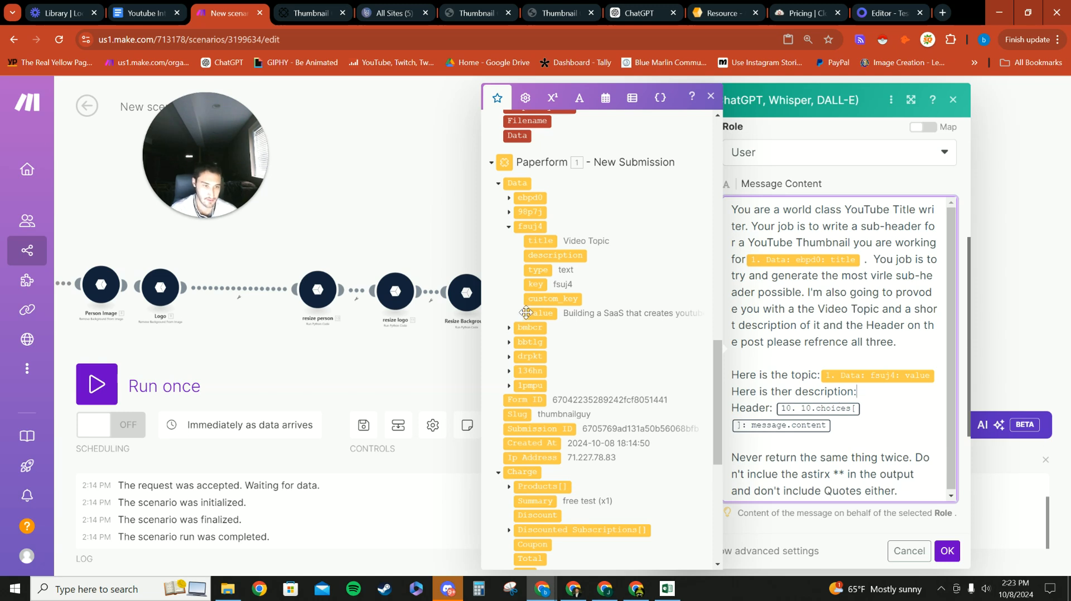
left_click(508, 329)
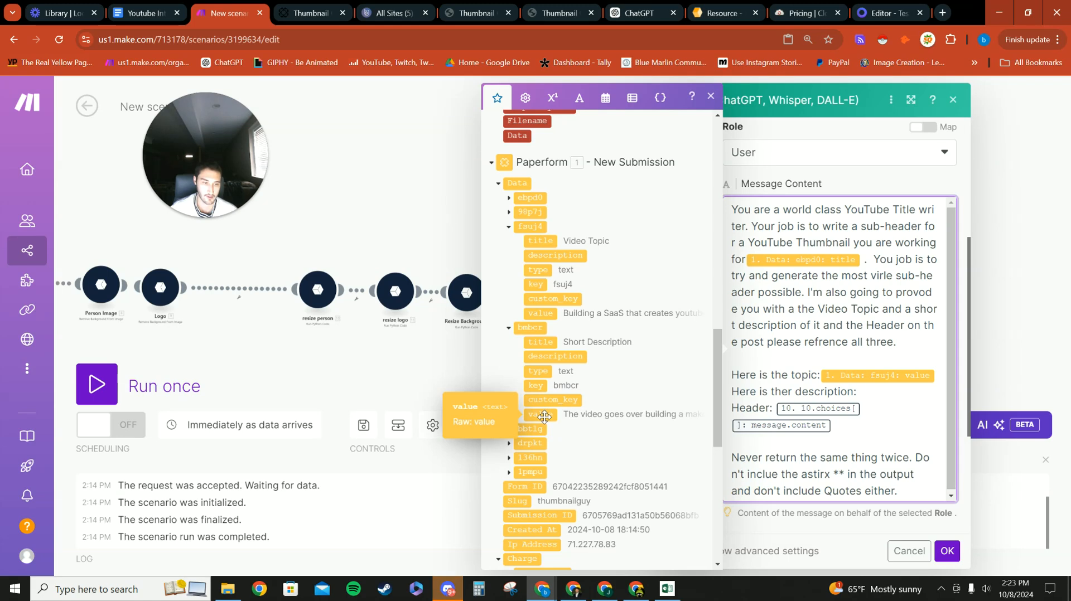
left_click(550, 413)
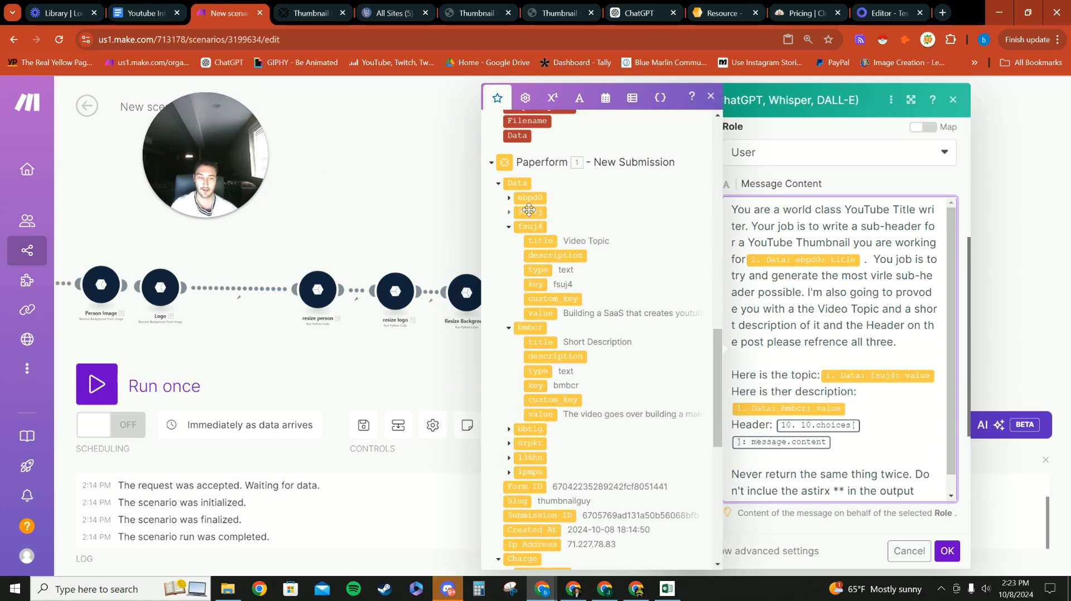
Step: Replace the old Header mapping with 13.Choices[]: Message.Content in the Body/list prompt
left_click(836, 446)
key("BackSpace")
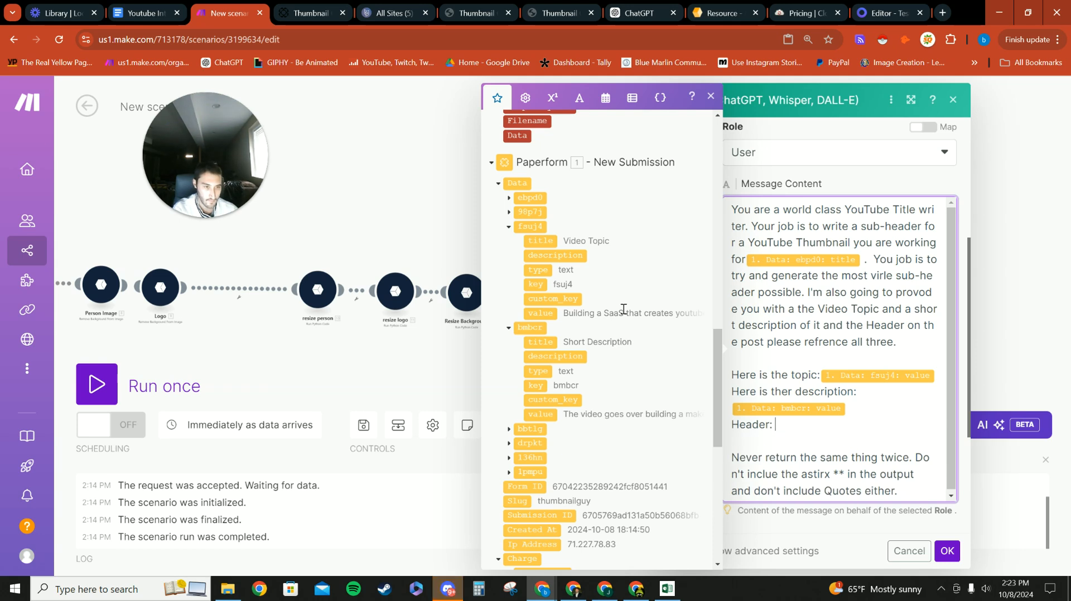
scroll(578, 291, "up", 10)
scroll(578, 291, "up", 3)
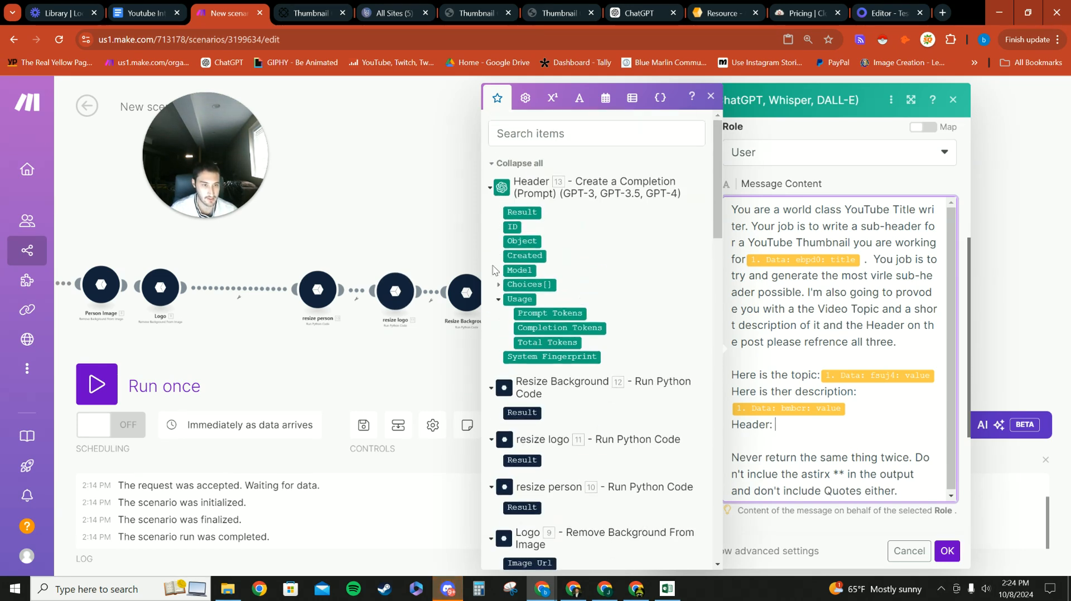
left_click(498, 285)
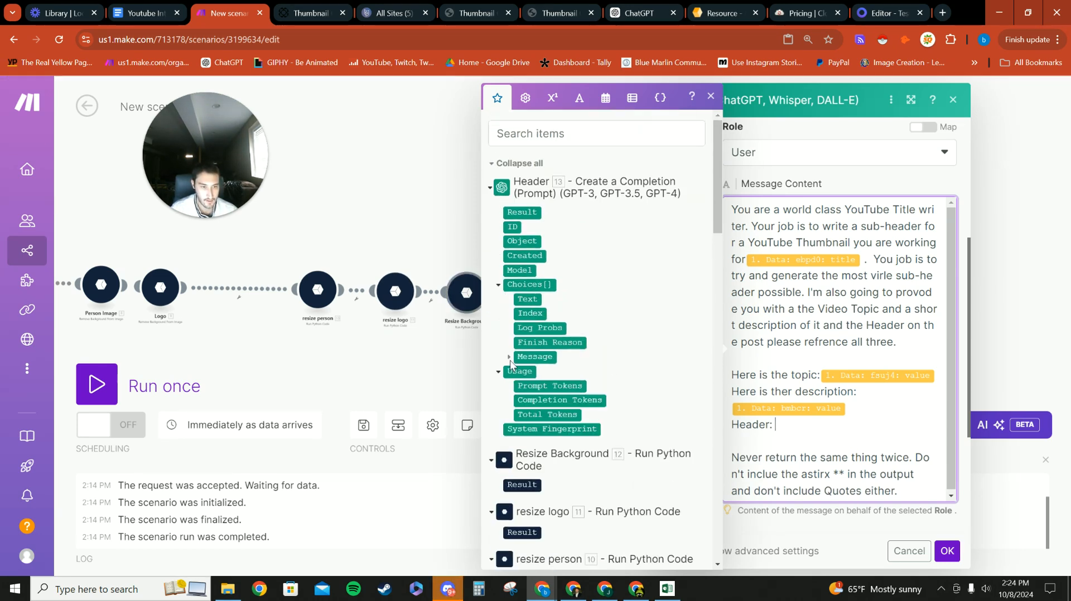
left_click(508, 358)
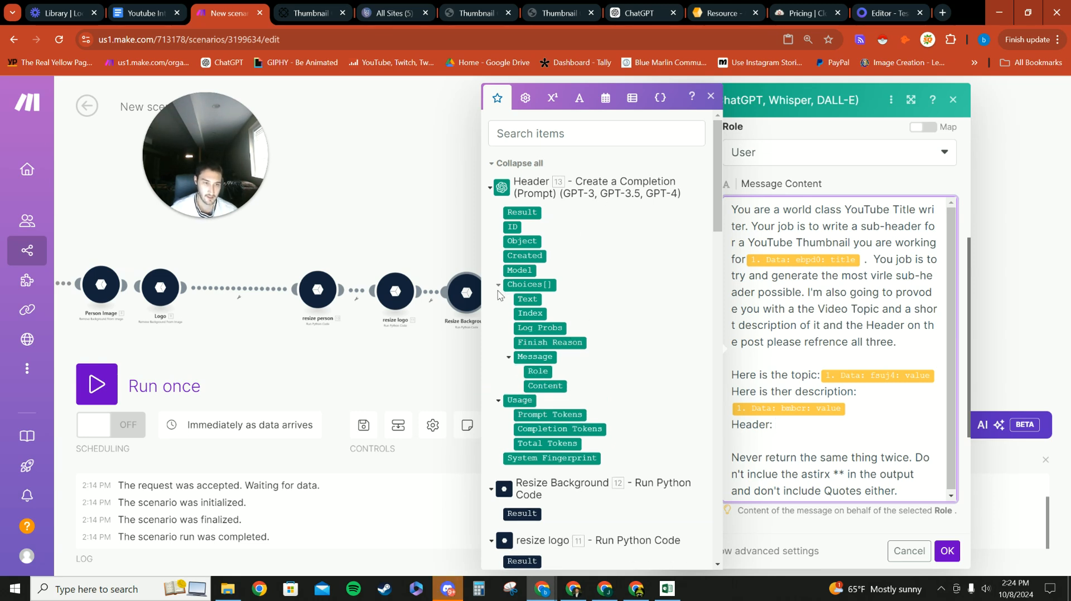
left_click(544, 386)
scroll(875, 435, "down", 1)
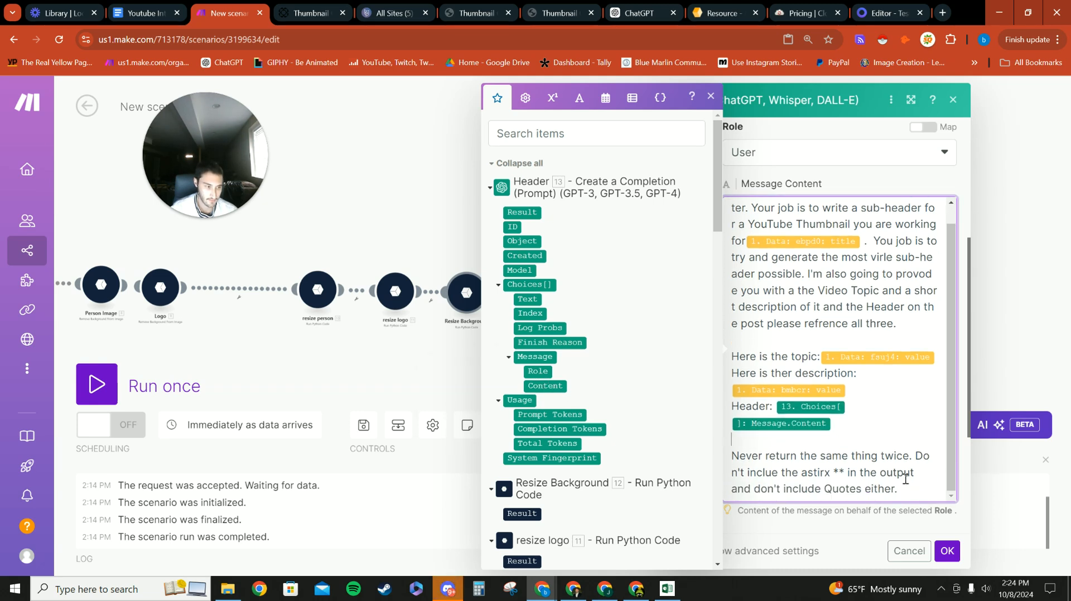
scroll(870, 477, "down", 2)
left_click(918, 417)
Step: Save the Body/list module and paste the copied modules onto the canvas
scroll(777, 446, "down", 1)
scroll(777, 448, "down", 1)
left_click(947, 551)
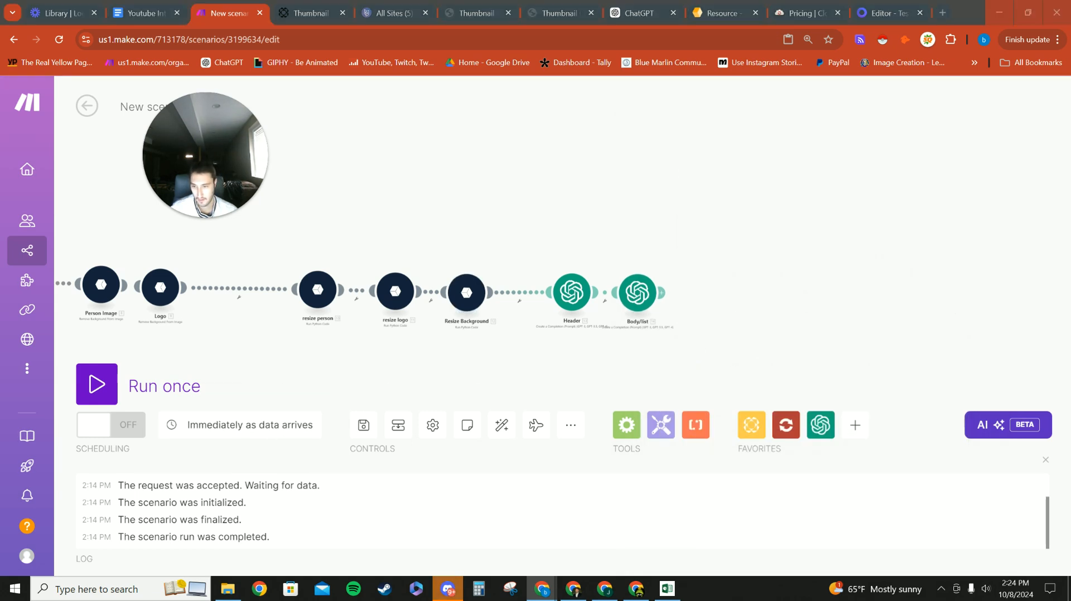
right_click(727, 301)
left_click(750, 330)
Step: Link the pasted Placid module after Body/list and select Template #6347
mouse_move(597, 287)
left_mouse_down()
mouse_move(640, 290)
mouse_move(594, 287)
left_mouse_up()
left_click(594, 285)
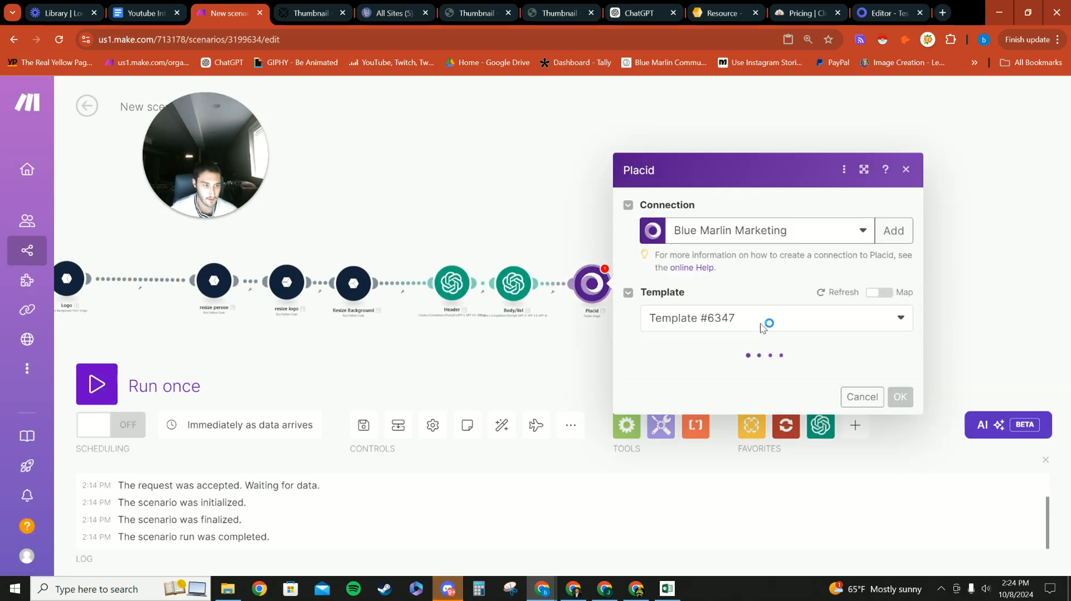
left_click(895, 248)
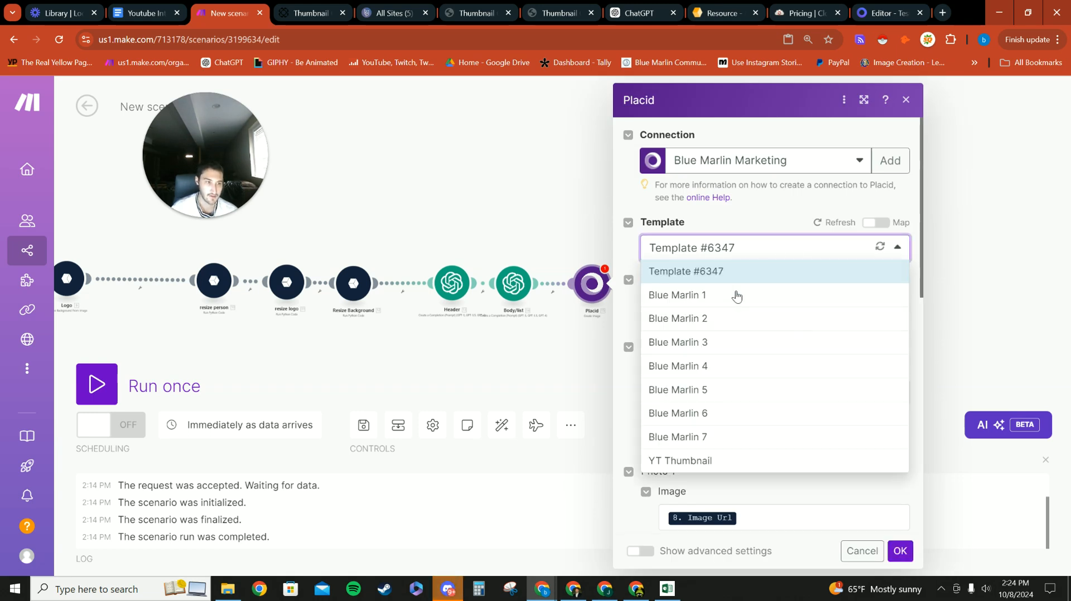
left_click(719, 268)
scroll(724, 263, "down", 2)
Step: Browse the Background Image mapping options, leaving Background Image mapped to 20.url
left_click(727, 267)
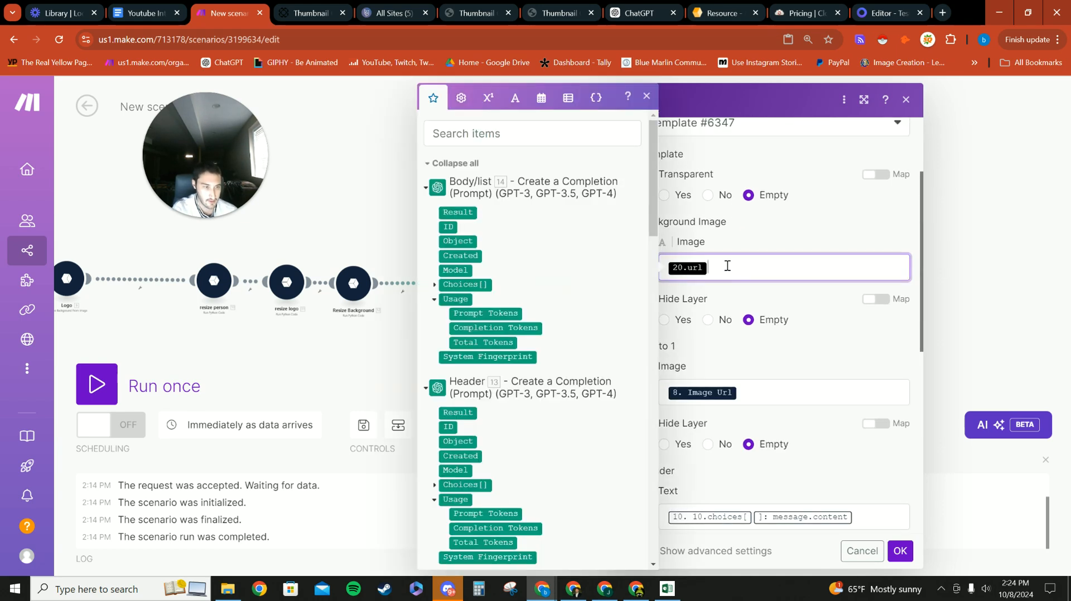
scroll(509, 277, "down", 4)
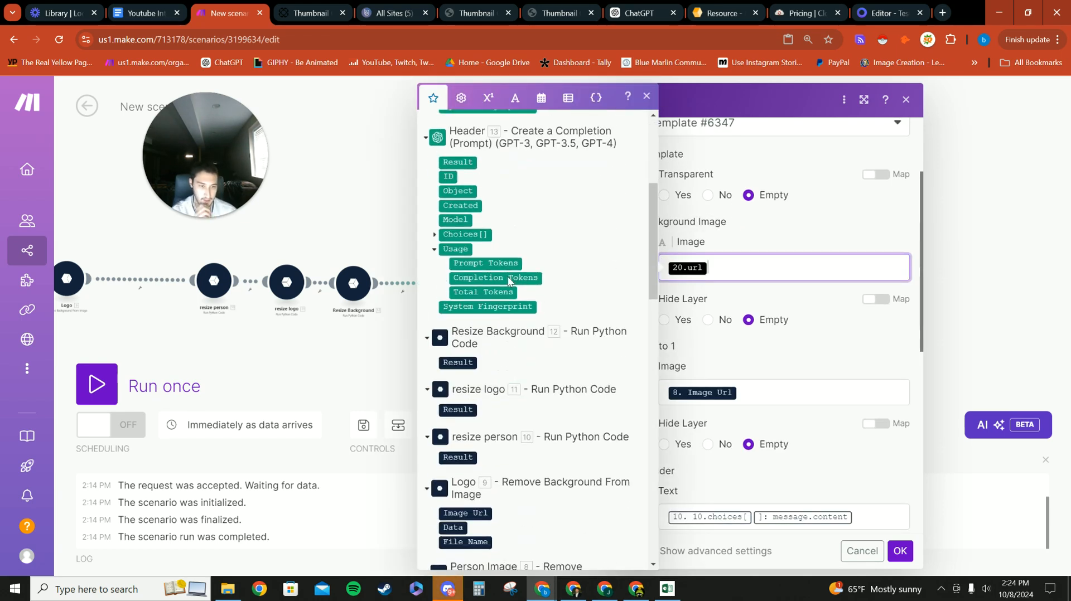
scroll(494, 277, "down", 2)
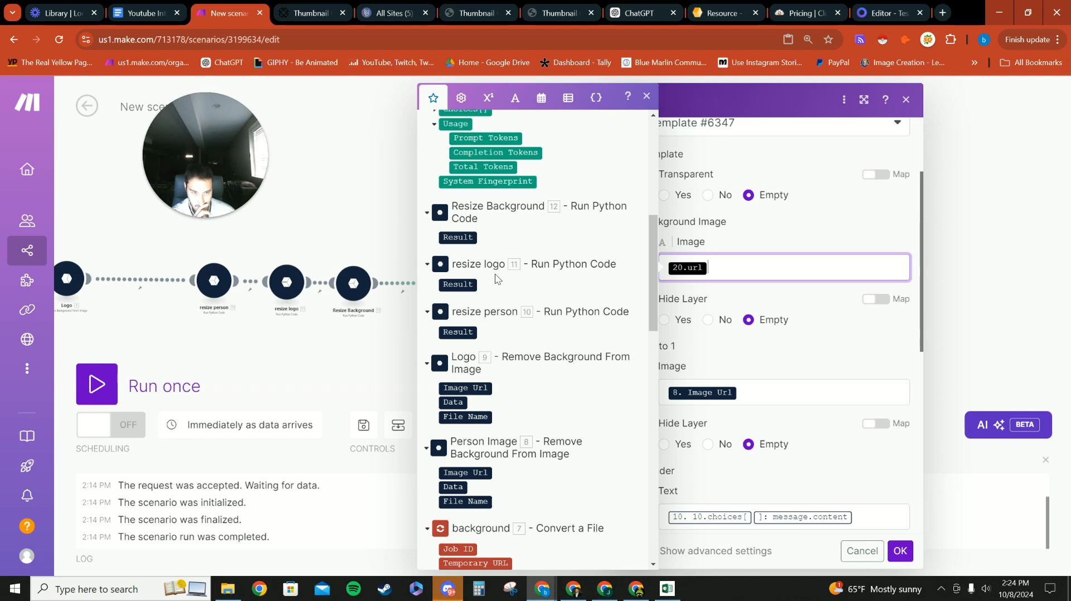
left_click(771, 230)
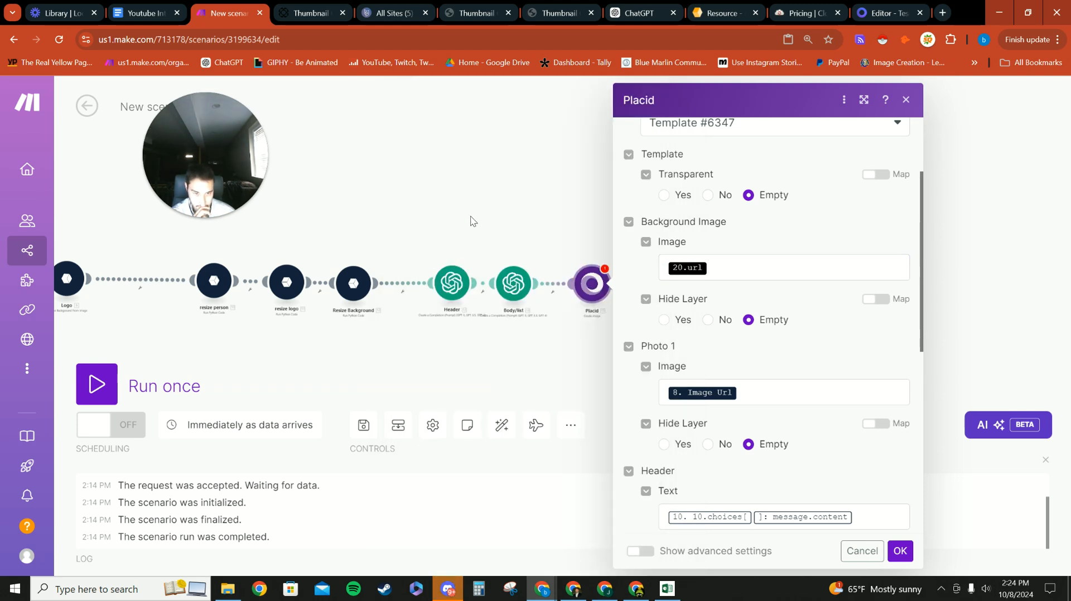
left_click_drag(368, 328, 484, 314)
scroll(474, 317, "down", 3)
scroll(474, 316, "up", 4)
left_click(886, 266)
scroll(670, 274, "down", 5)
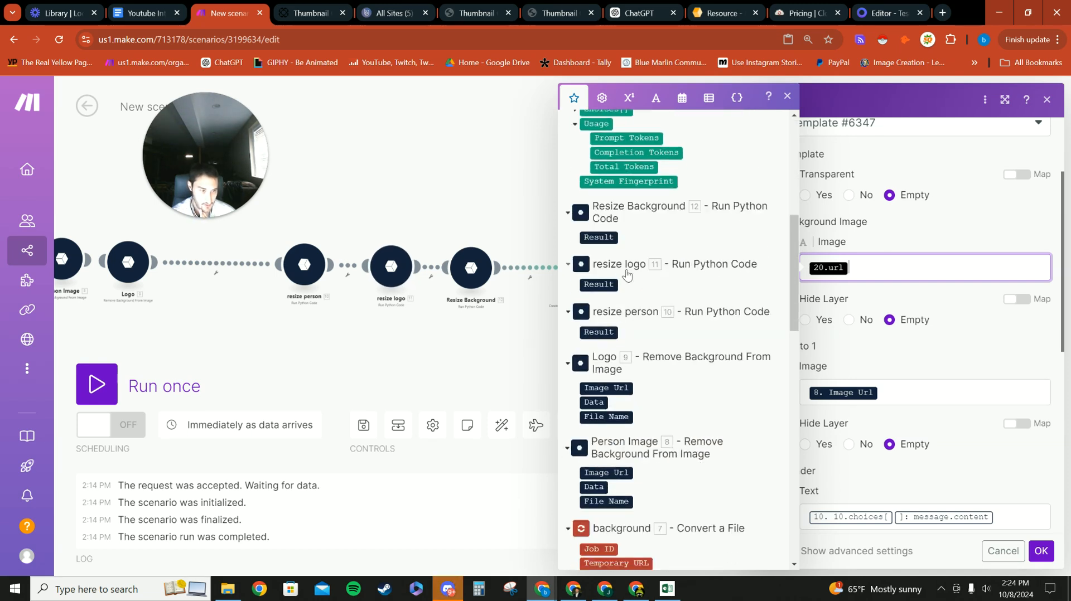
left_click(903, 360)
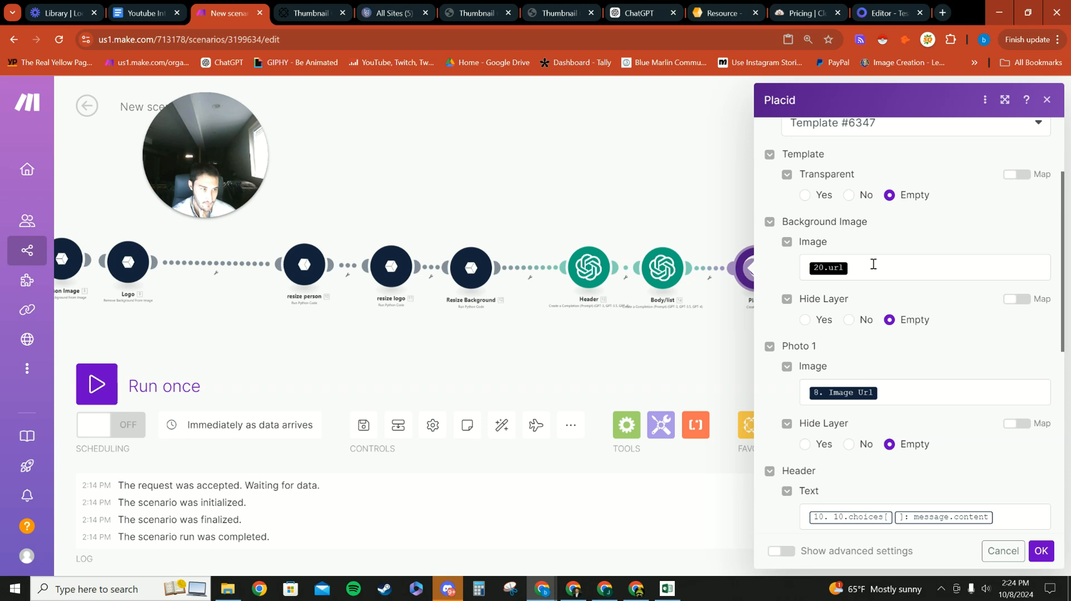
mouse_move(497, 350)
left_mouse_down()
mouse_move(609, 342)
mouse_move(515, 349)
left_mouse_up()
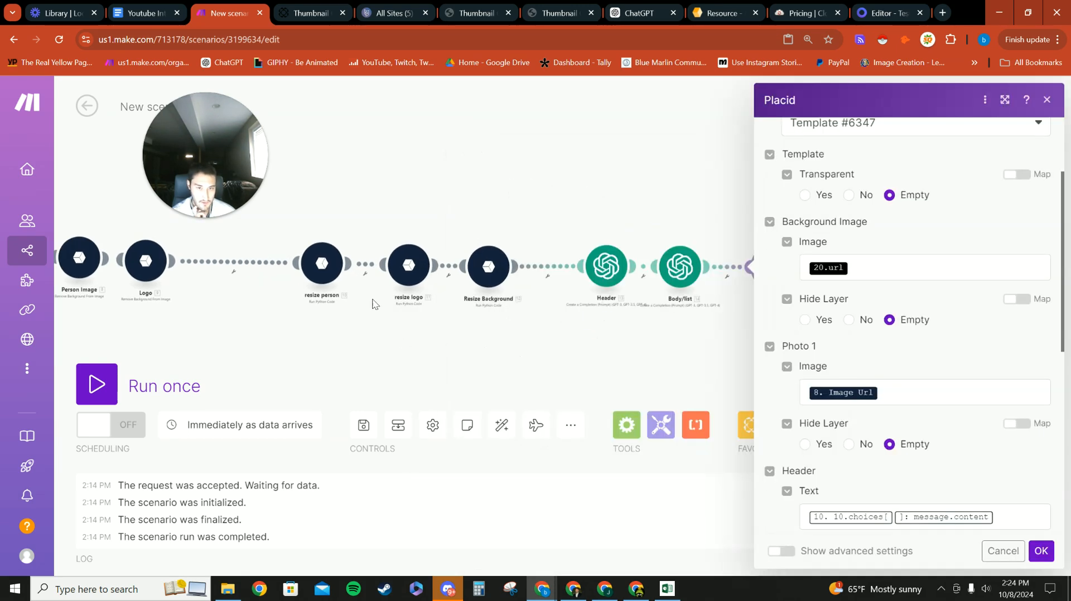
left_click(908, 268)
scroll(726, 293, "down", 10)
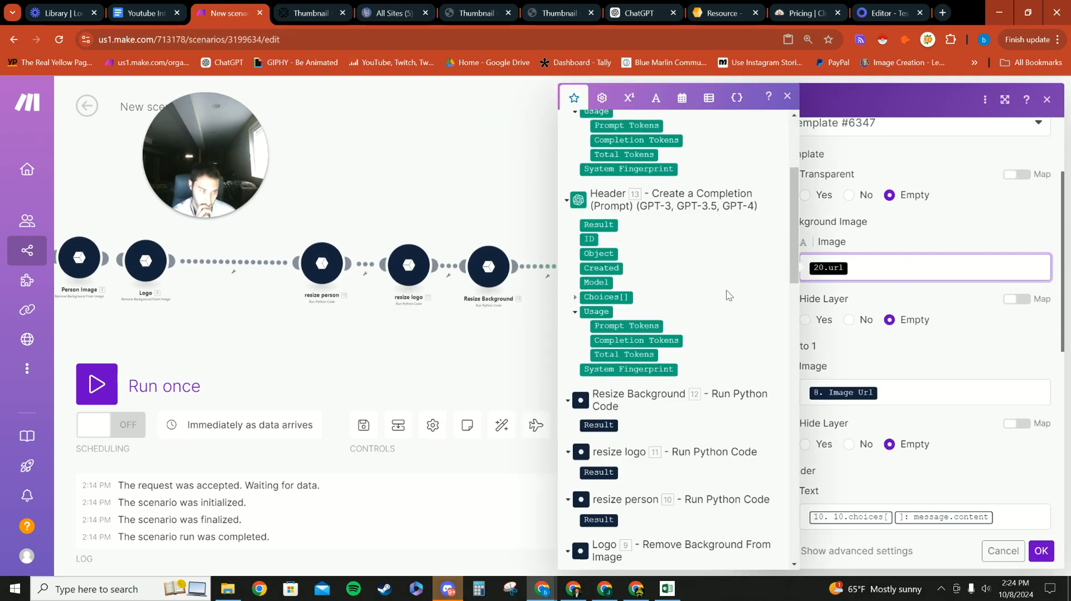
scroll(725, 296, "down", 1)
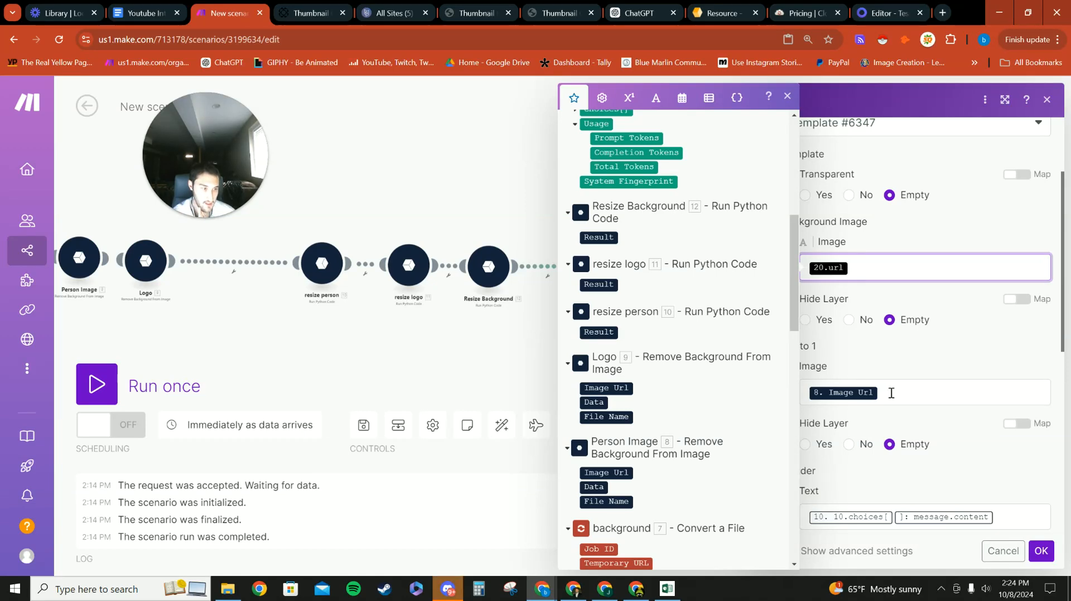
left_click(874, 370)
left_click(861, 268)
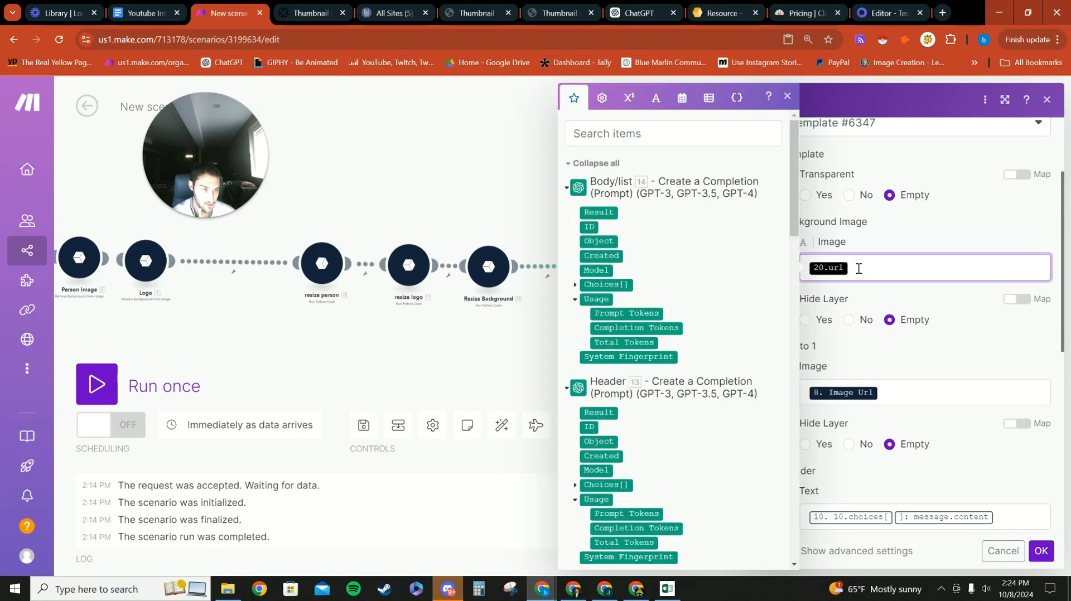
left_click(867, 345)
left_click(856, 269)
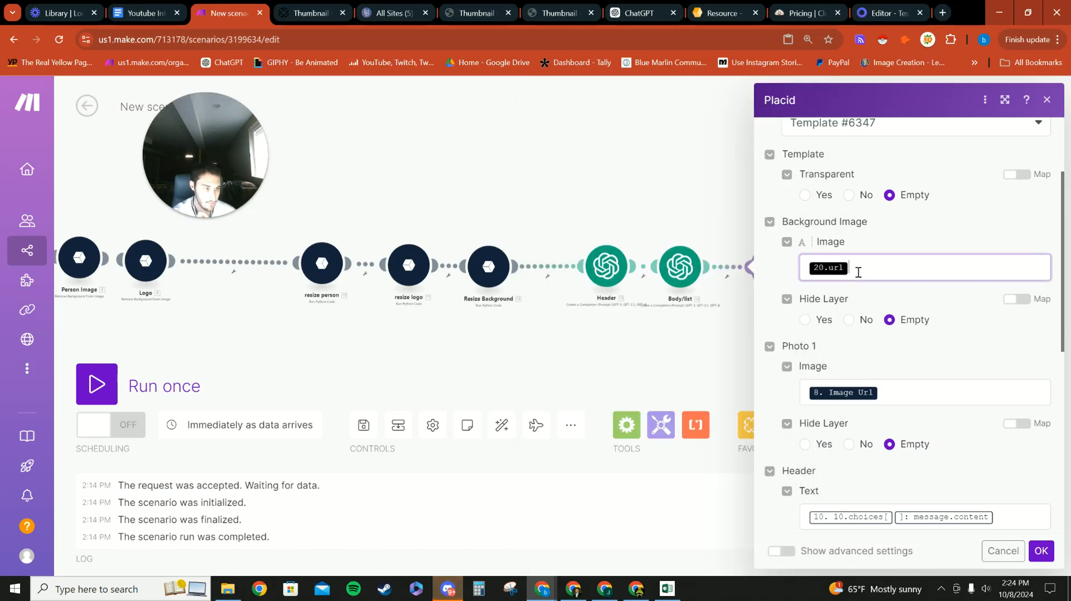
scroll(657, 292, "down", 10)
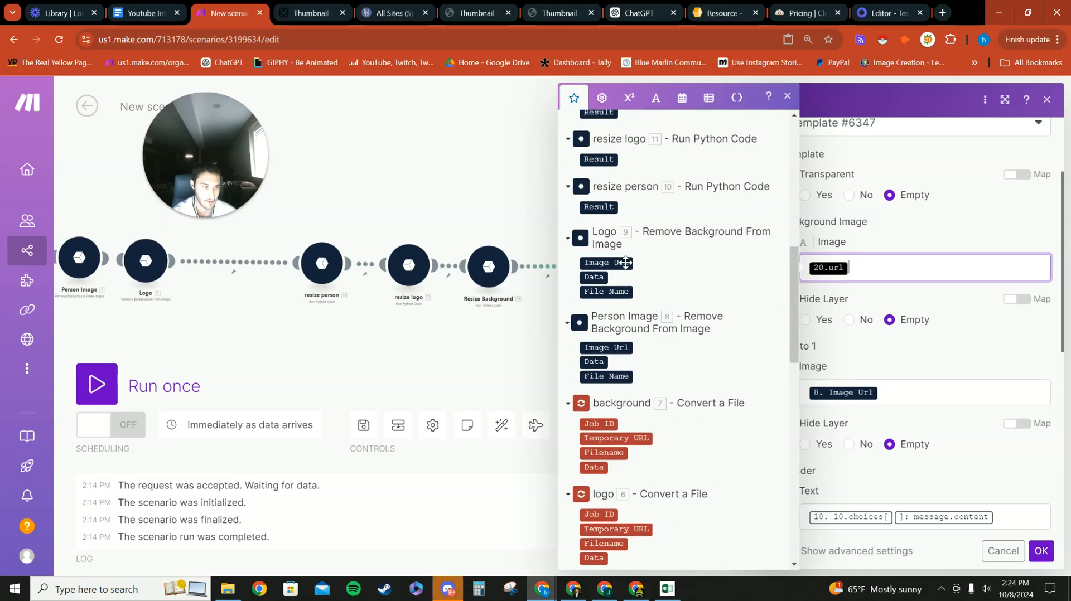
scroll(622, 381, "down", 4)
scroll(622, 381, "up", 2)
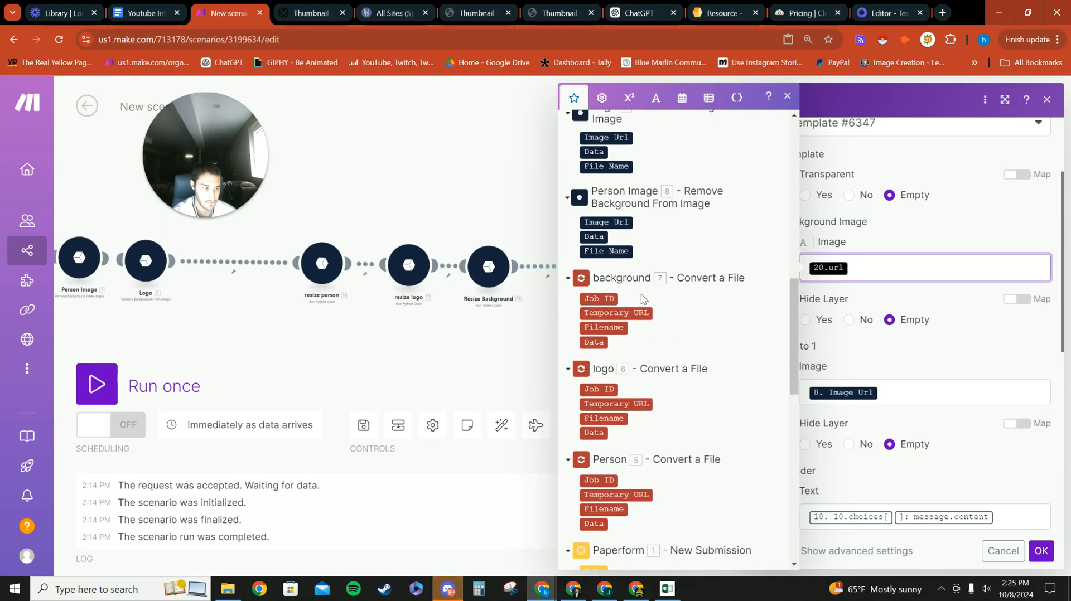
scroll(630, 295, "up", 4)
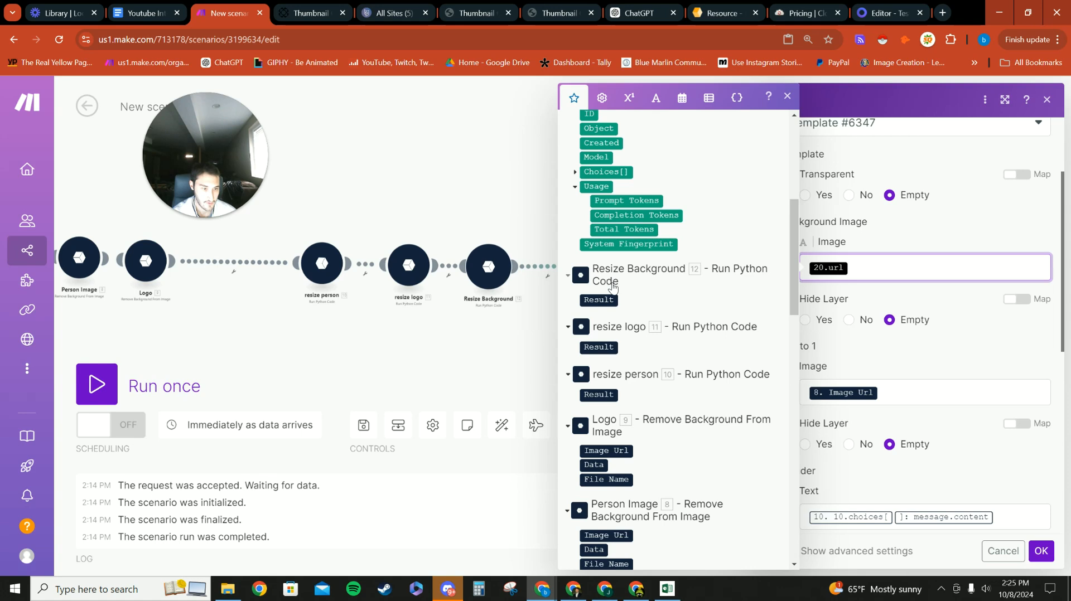
scroll(612, 288, "down", 1)
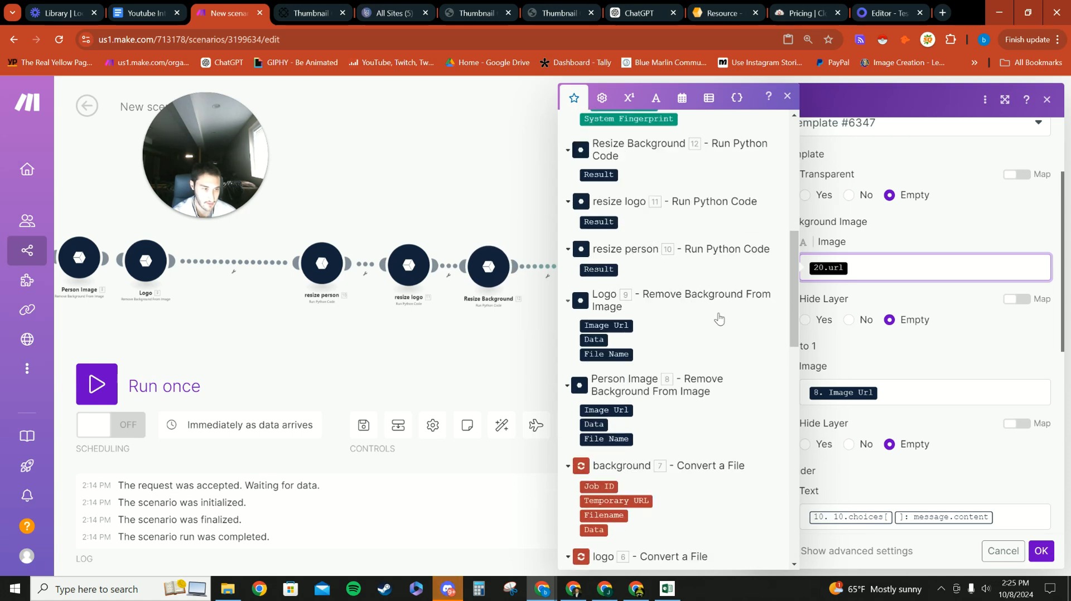
scroll(683, 331, "down", 1)
scroll(679, 334, "down", 1)
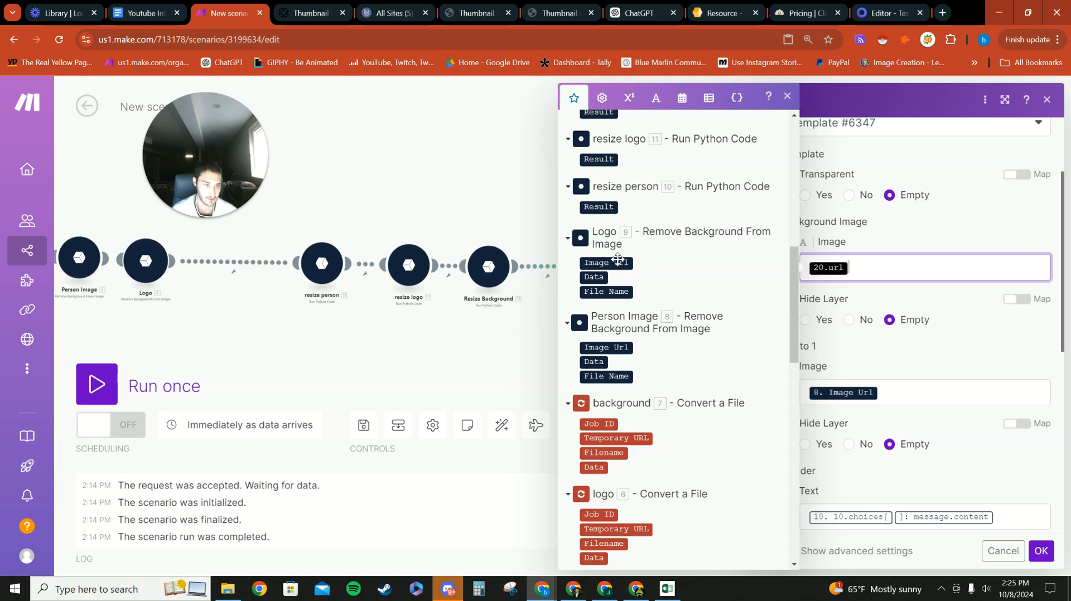
scroll(618, 259, "down", 5)
scroll(632, 356, "up", 3)
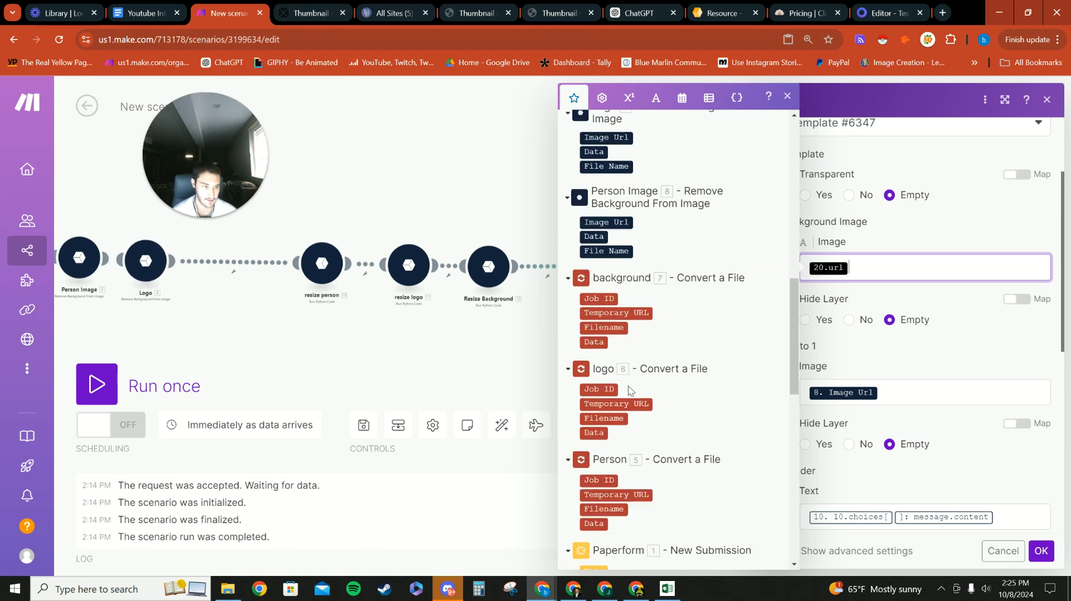
scroll(659, 327, "up", 5)
scroll(652, 357, "down", 1)
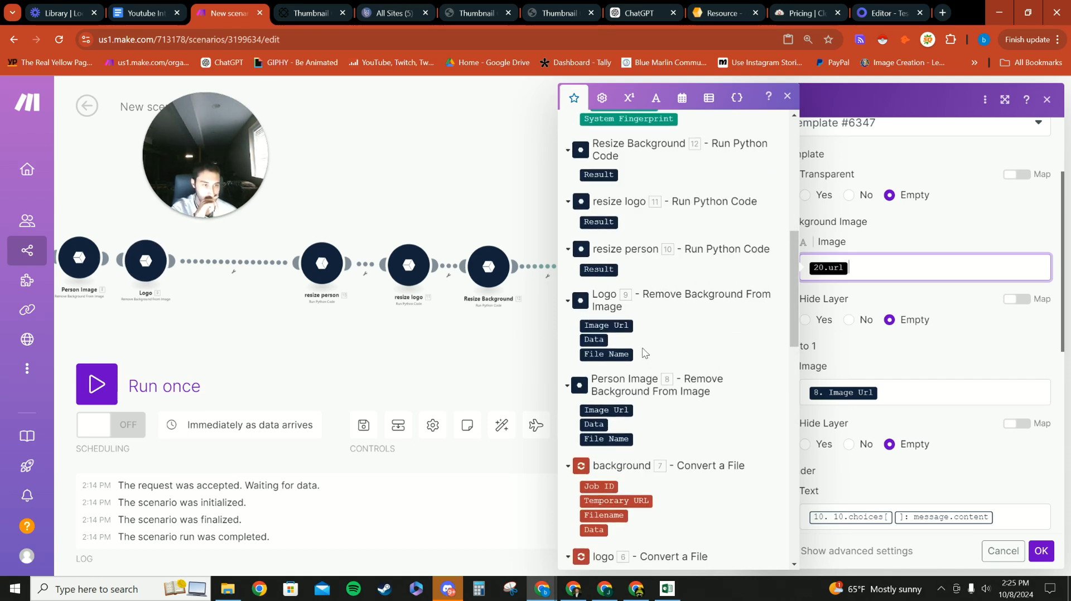
scroll(632, 330, "up", 4)
left_click(908, 329)
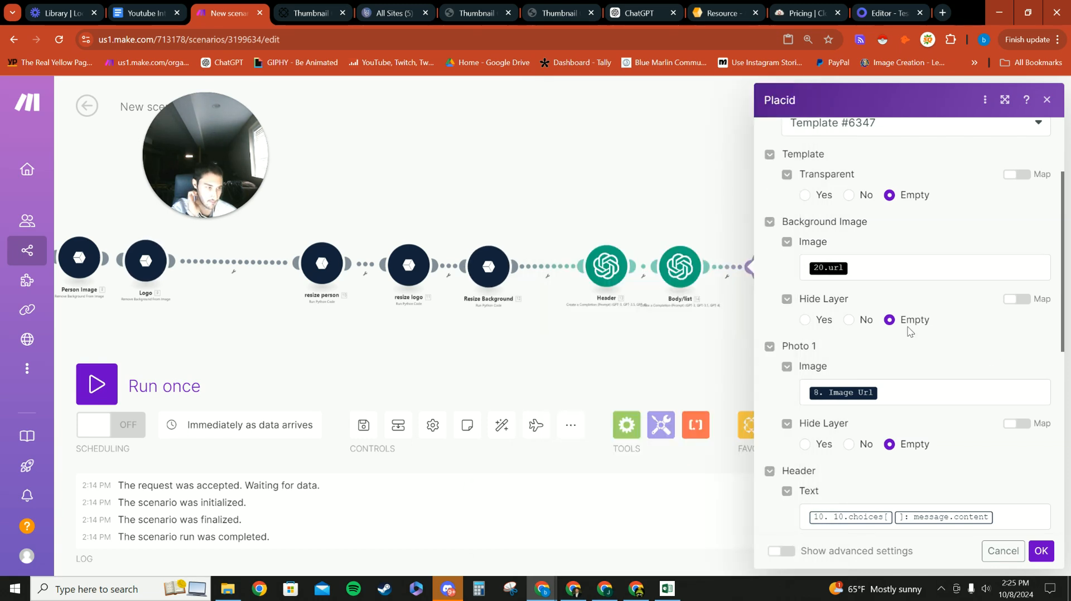
left_click(887, 272)
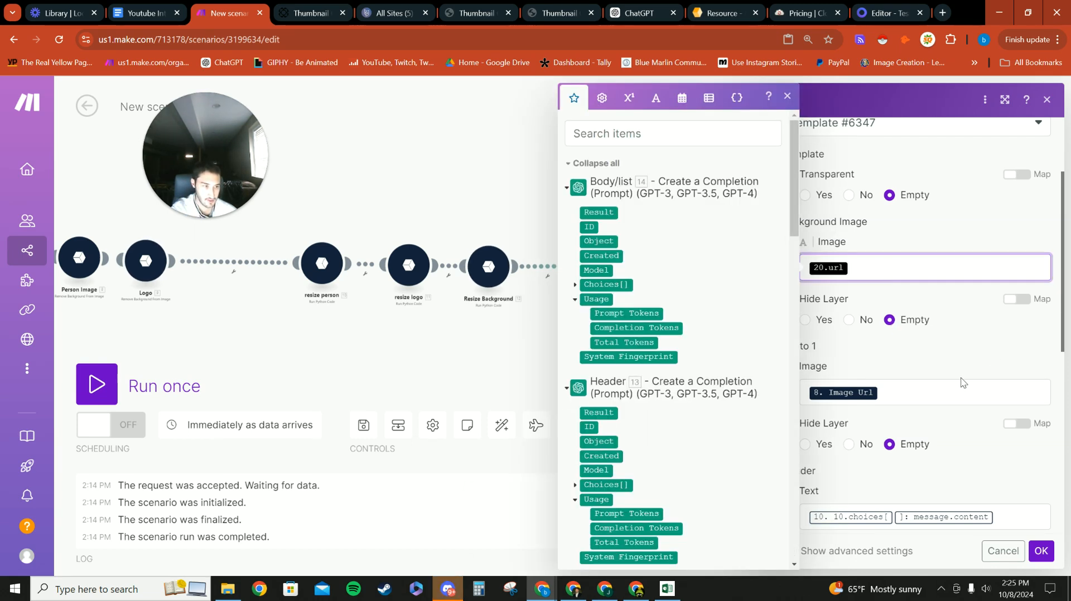
Step: Replace Placid's Header Text with the Header step's message Content
left_click(935, 358)
scroll(953, 382, "down", 2)
left_click(996, 391)
key("BackSpace")
key("BackSpace")
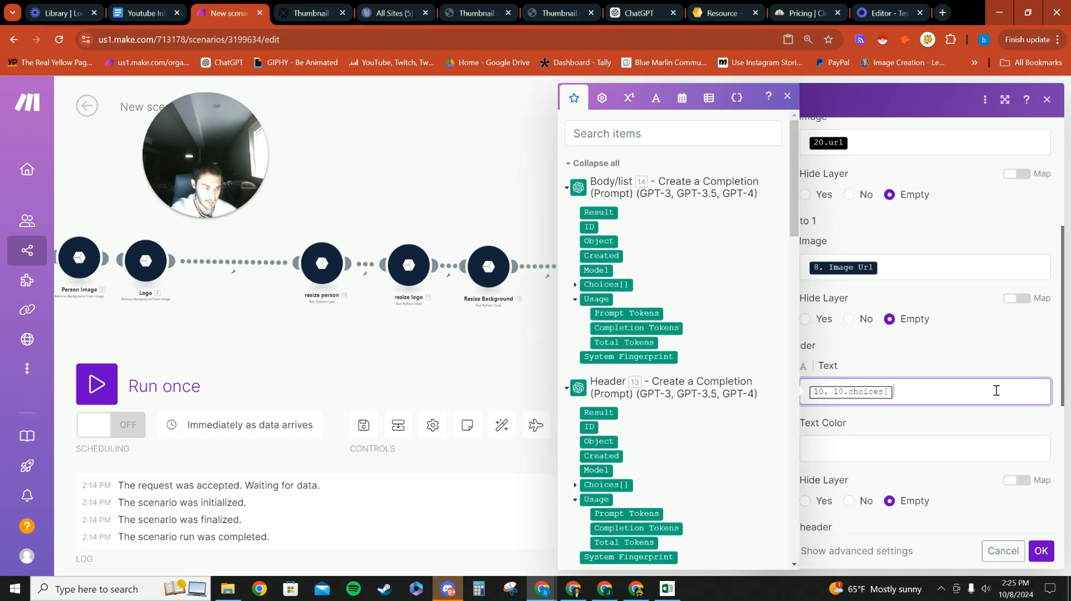
scroll(641, 382, "down", 3)
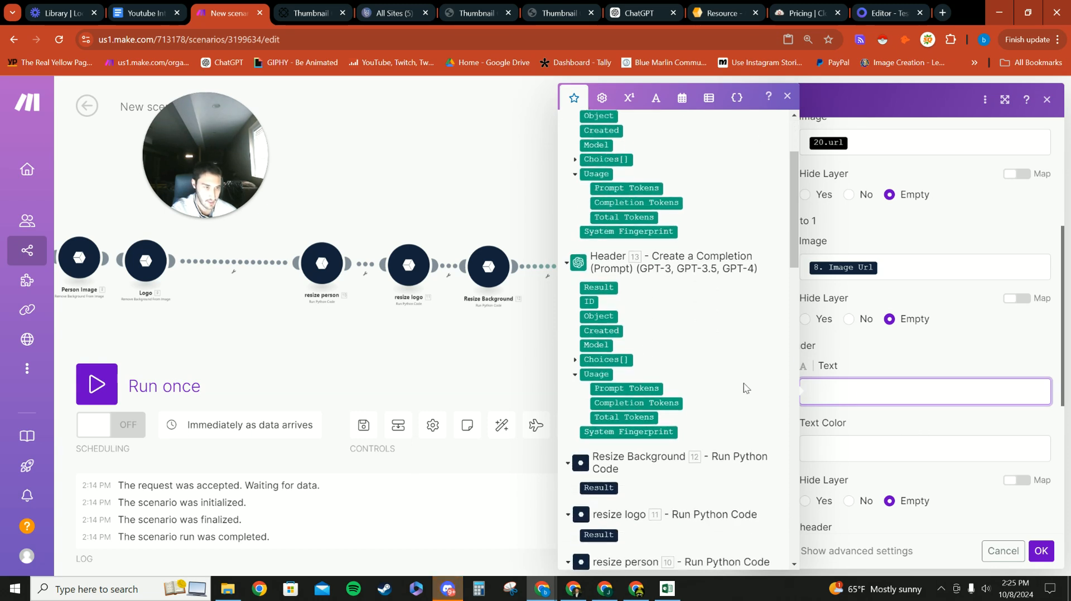
left_click(886, 368)
scroll(858, 401, "down", 5)
scroll(833, 387, "up", 3)
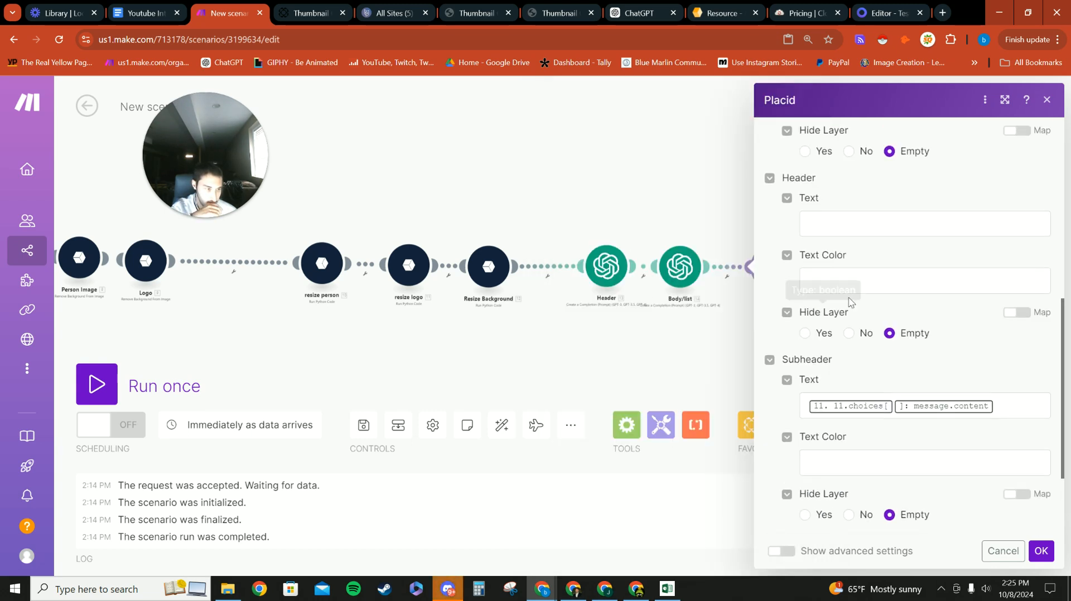
left_click(820, 287)
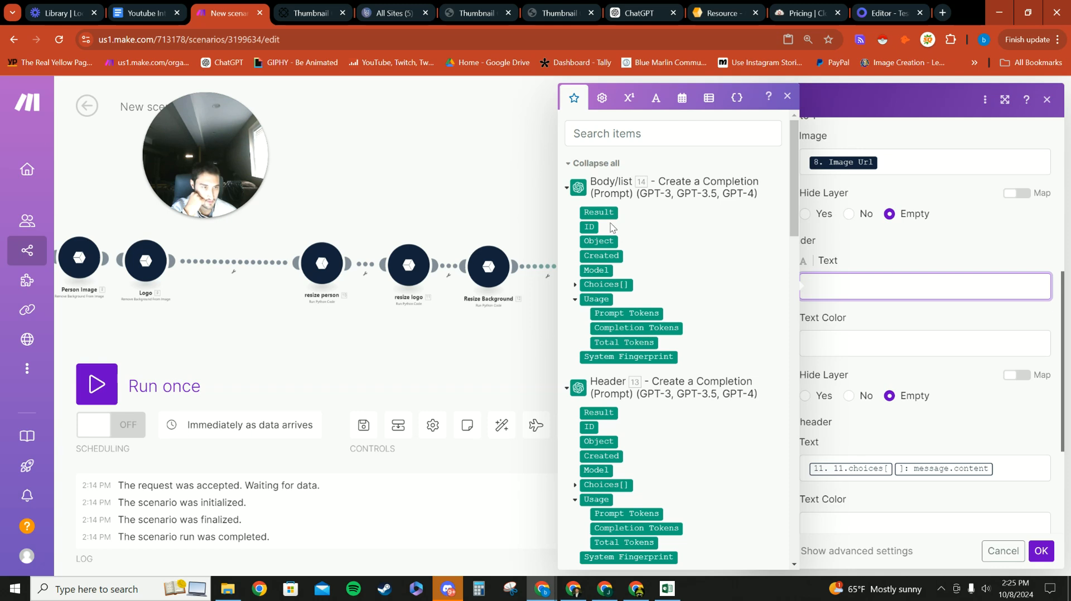
scroll(595, 375, "down", 4)
left_click(575, 299)
left_click(585, 370)
left_click(619, 399)
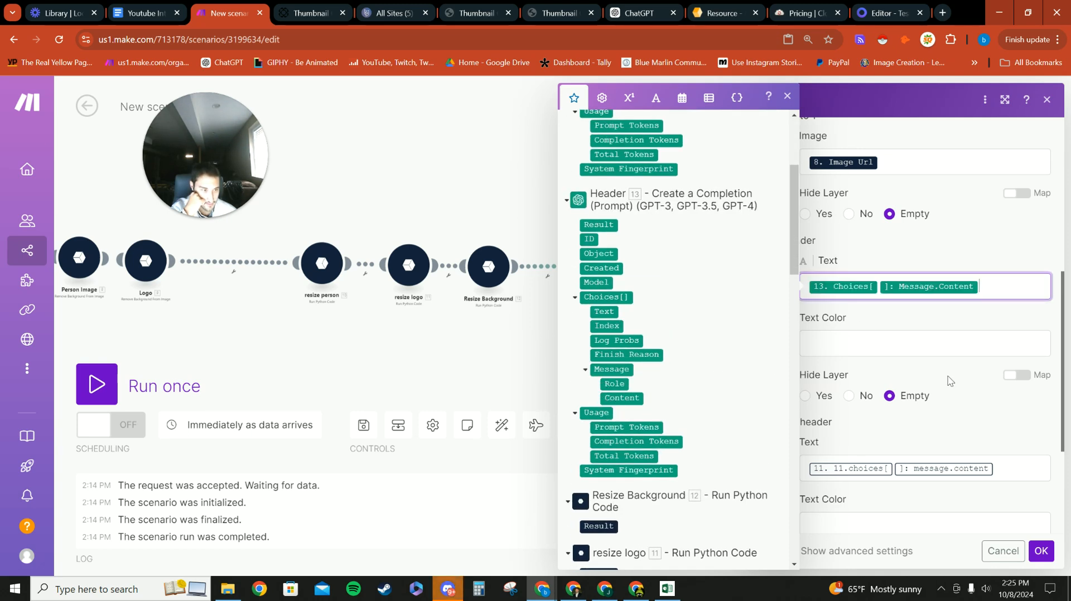
Step: Replace Subheader Text with the Body/list step's message Content
left_click(998, 469)
key("BackSpace")
key("BackSpace")
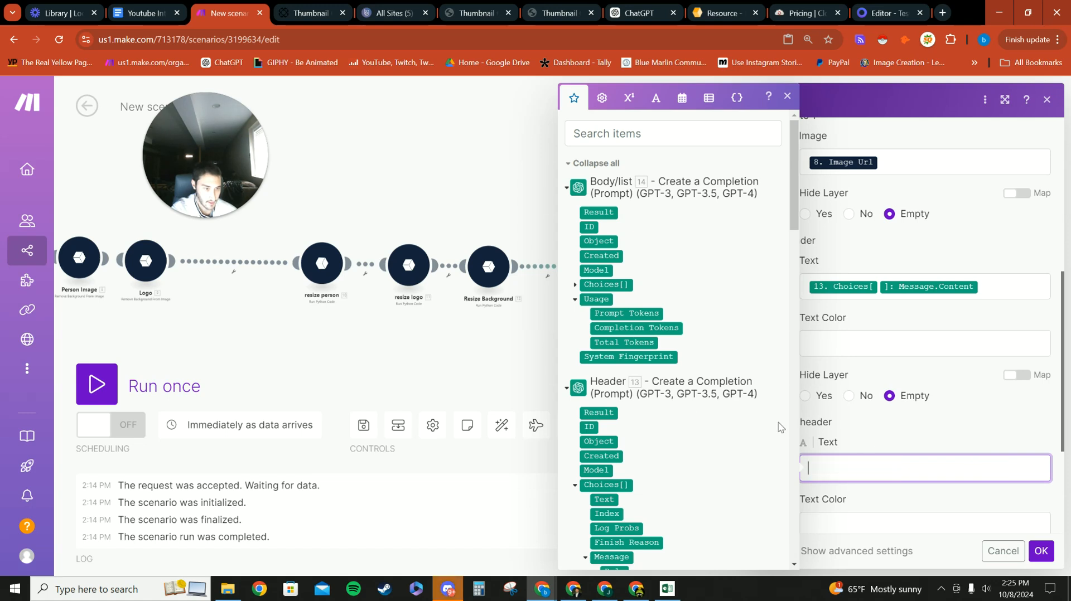
left_click(575, 284)
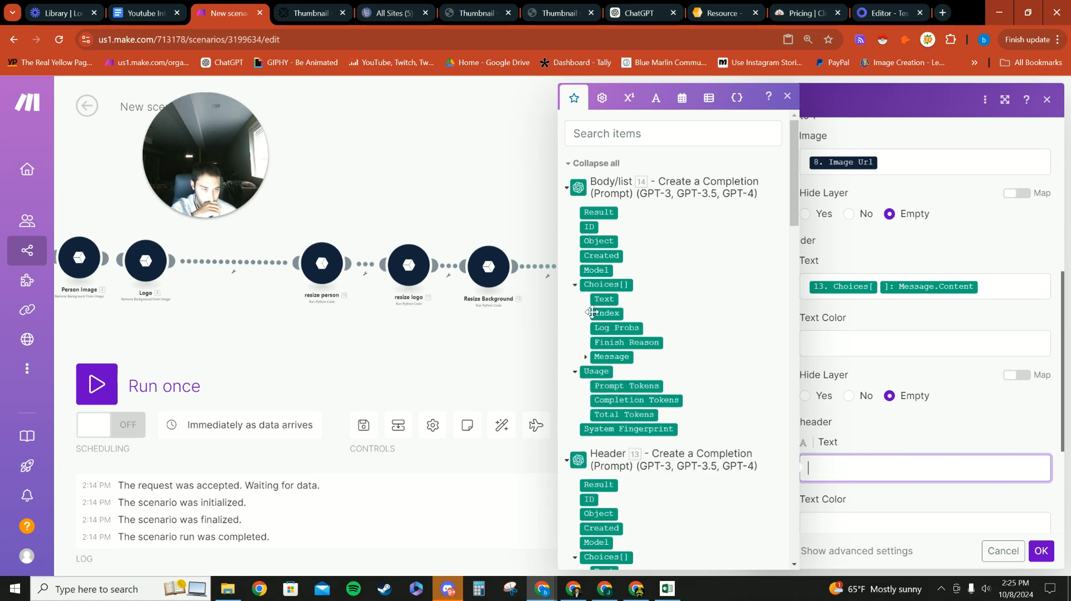
left_click(584, 358)
left_click(620, 386)
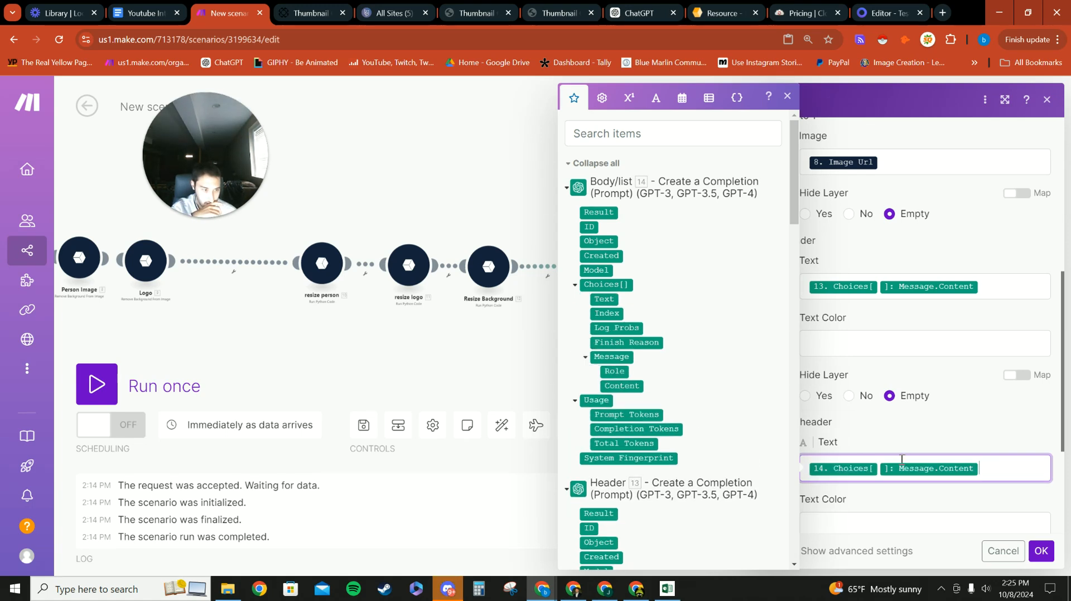
left_click(879, 441)
scroll(879, 438, "down", 3)
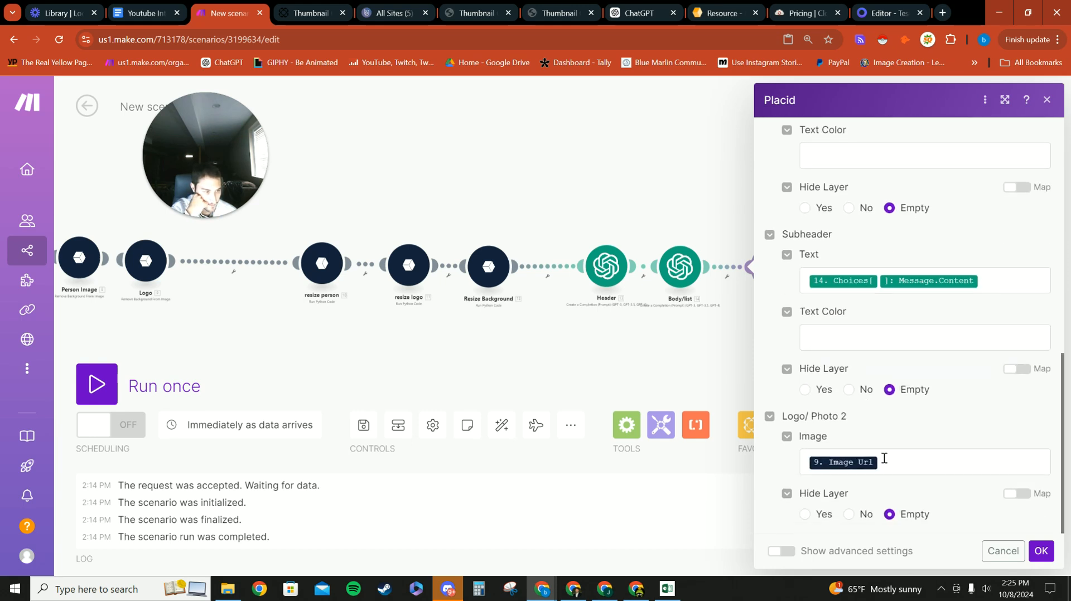
left_click(895, 462)
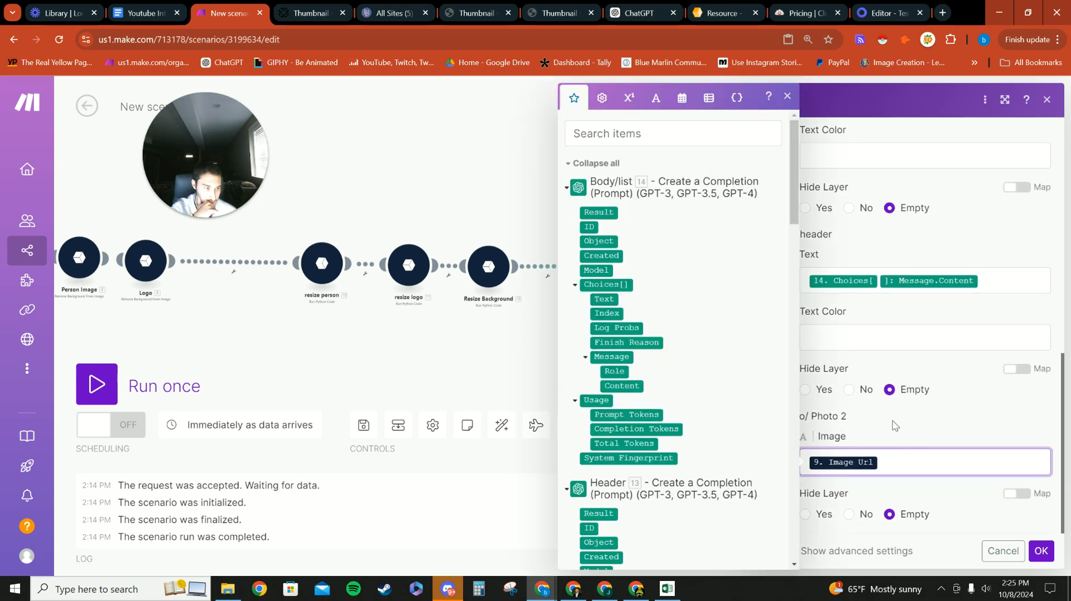
left_click(892, 425)
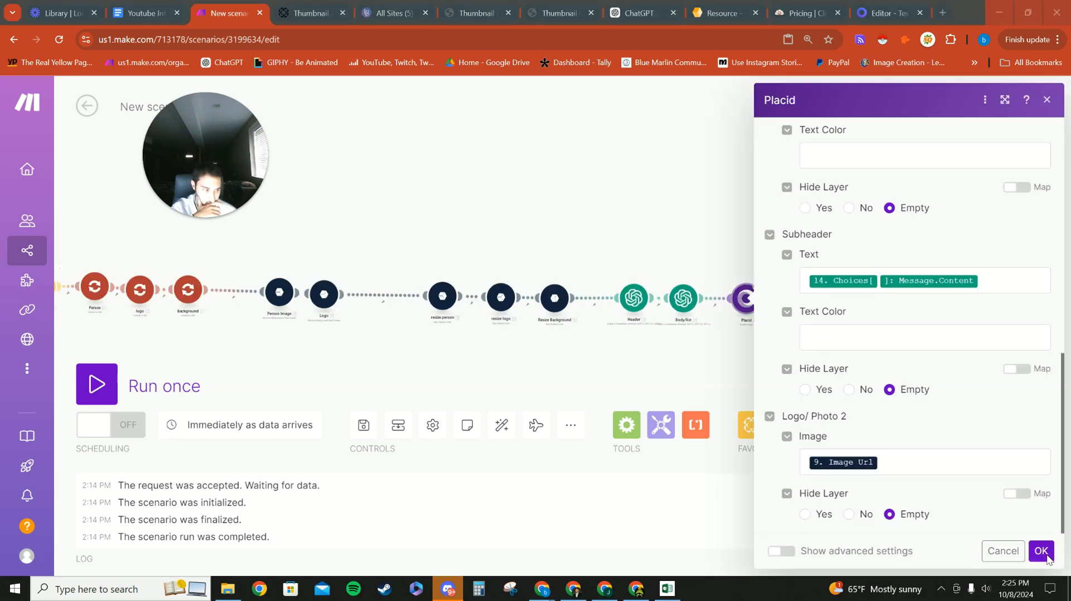
scroll(874, 397, "up", 10)
scroll(869, 335, "down", 2)
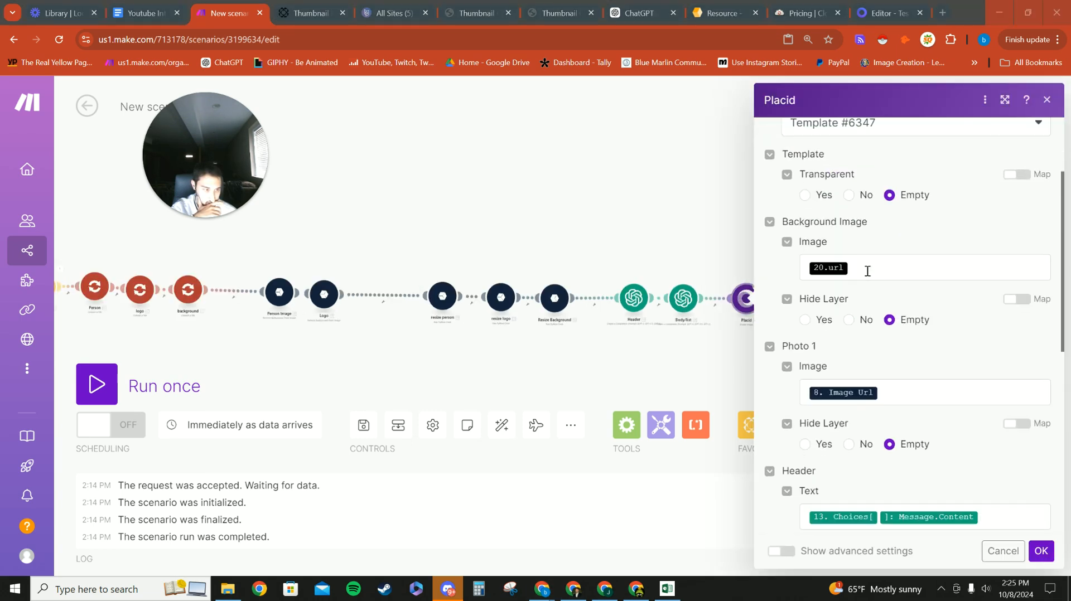
Step: Swap the 20.url Background Image for the background file's Temporary URL and save
left_click(864, 265)
key("BackSpace")
scroll(619, 371, "down", 15)
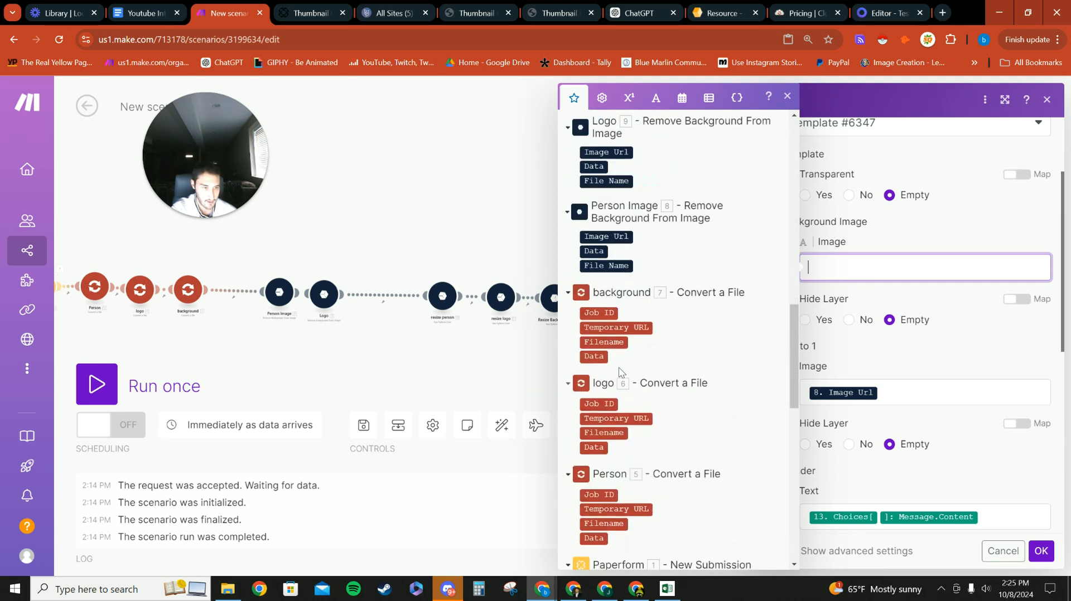
left_click(617, 327)
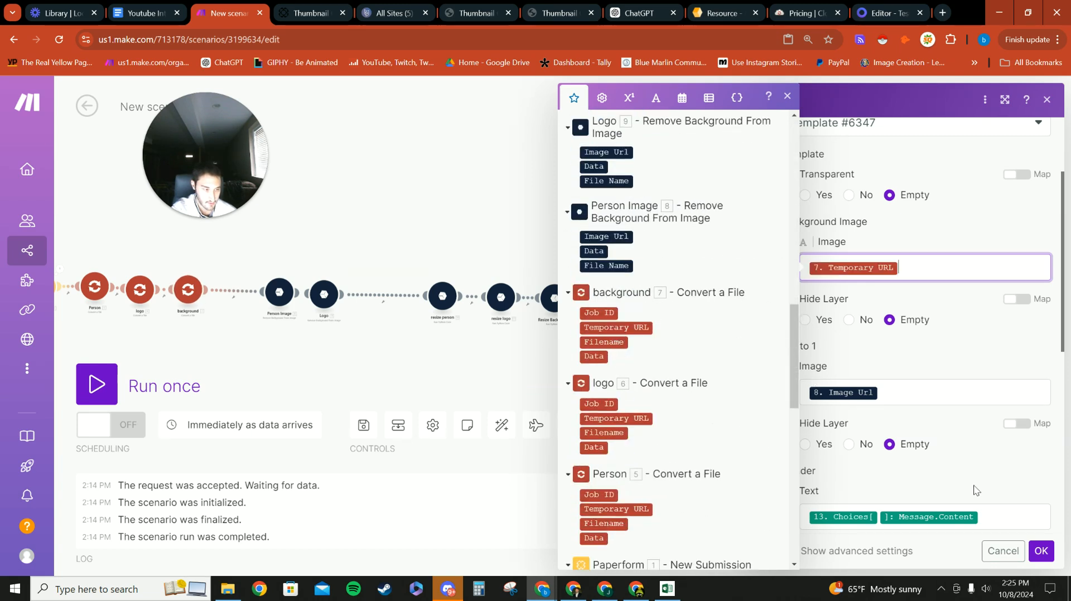
left_click(1038, 552)
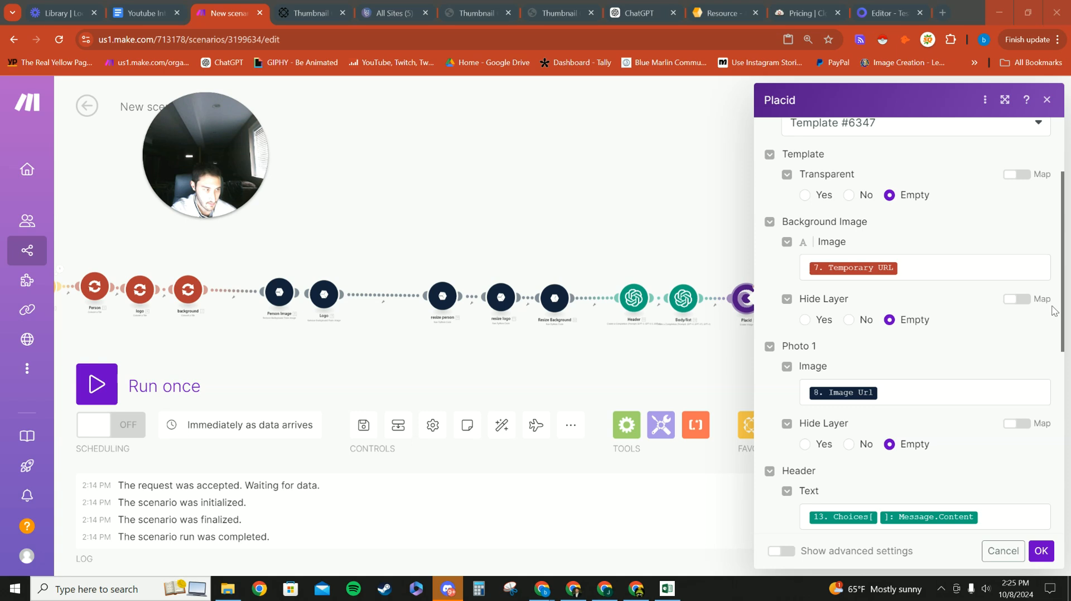
scroll(746, 277, "up", 5)
scroll(825, 283, "up", 1)
scroll(826, 289, "down", 5)
scroll(852, 289, "up", 2)
scroll(870, 345, "down", 6)
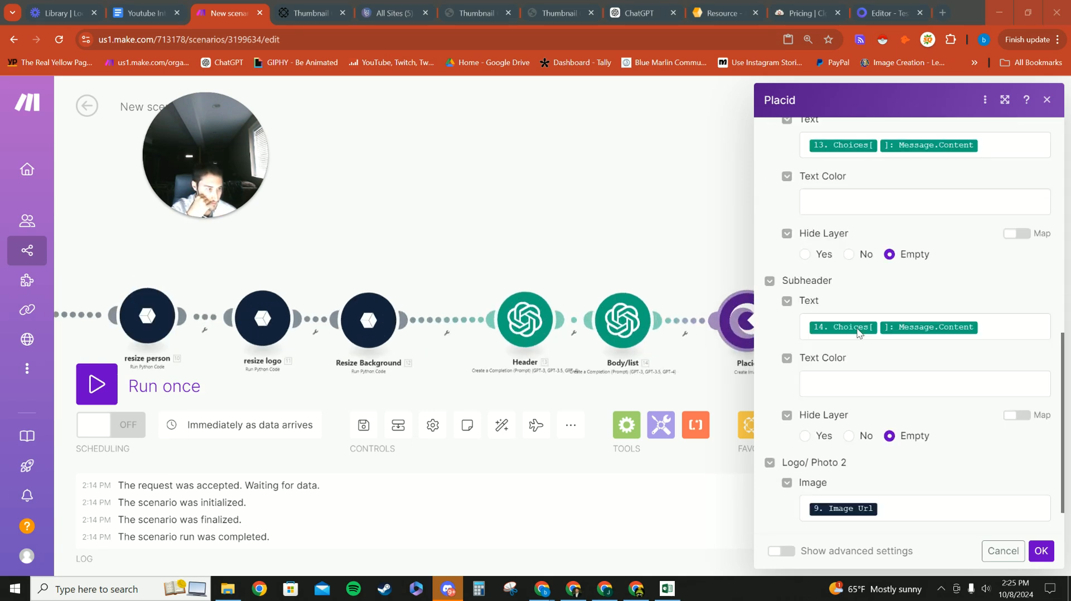
scroll(879, 413, "up", 6)
scroll(895, 446, "up", 3)
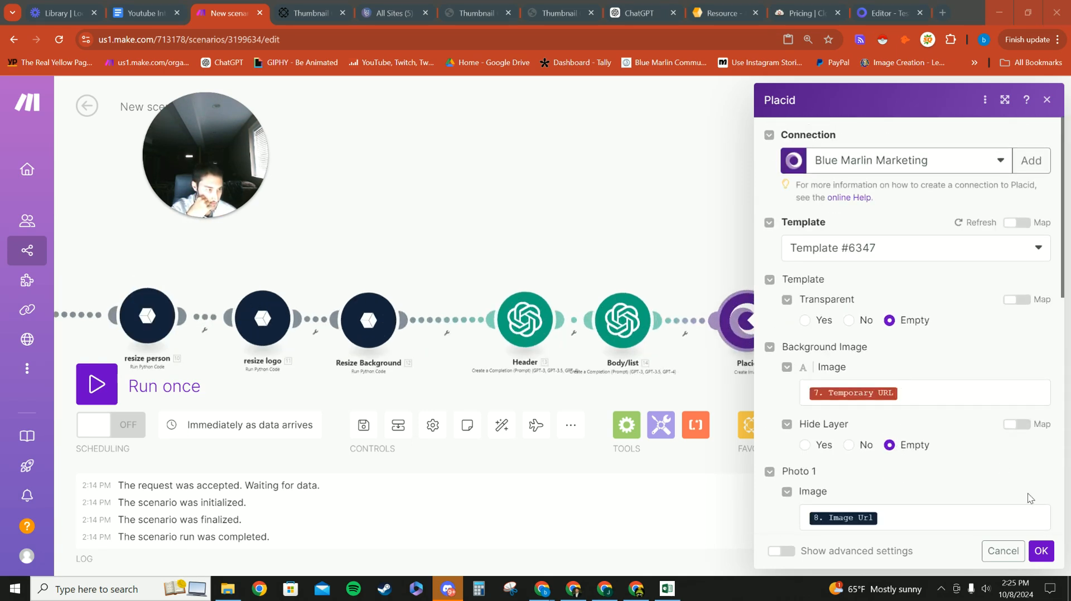
left_click(1040, 551)
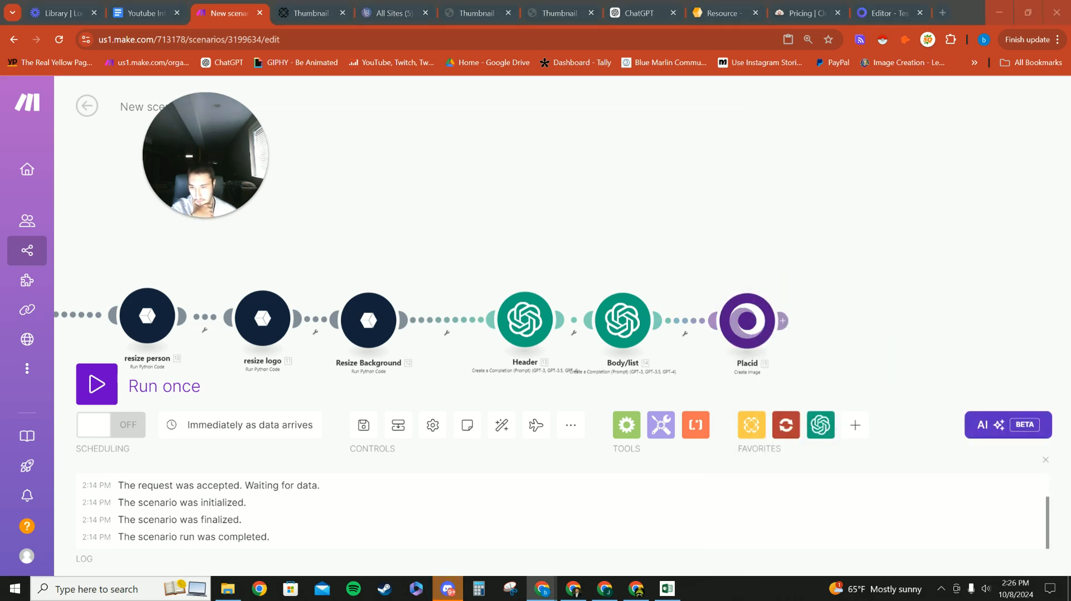
right_click(841, 334)
Step: Paste the Email module after Placid, sending to the Paperform 98p7j email answer
left_click(864, 366)
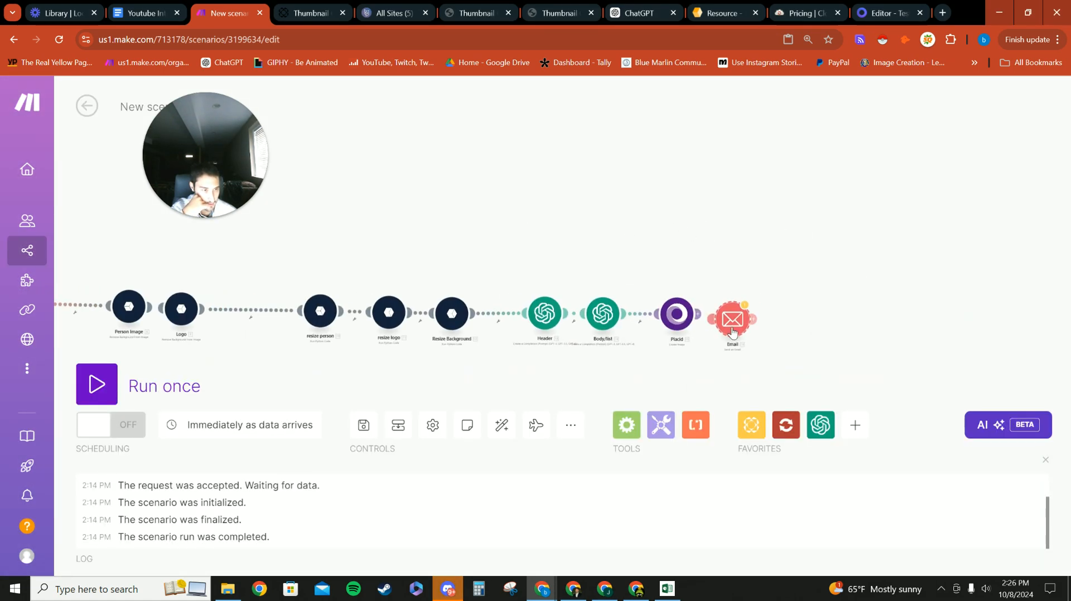
left_click(739, 318)
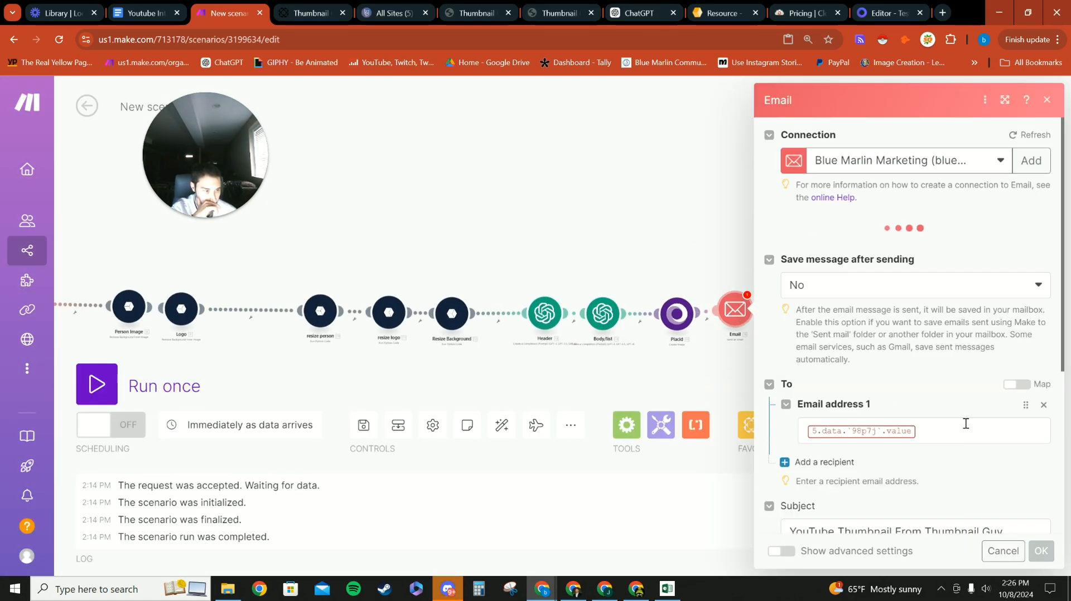
scroll(965, 424, "down", 2)
left_click(944, 305)
key("BackSpace")
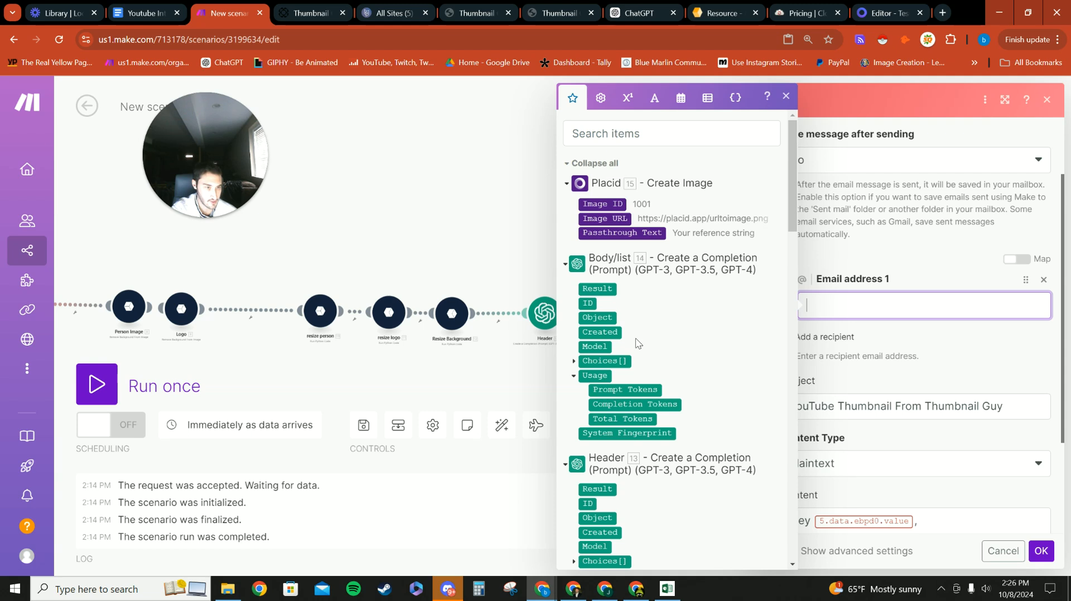
scroll(628, 337, "down", 15)
left_click(585, 302)
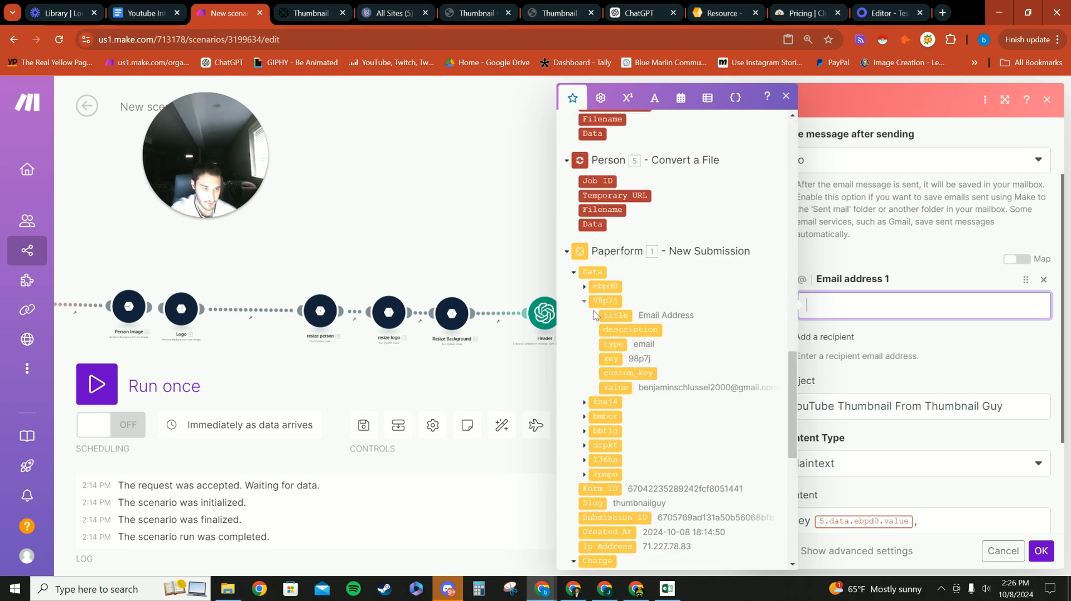
left_click(615, 387)
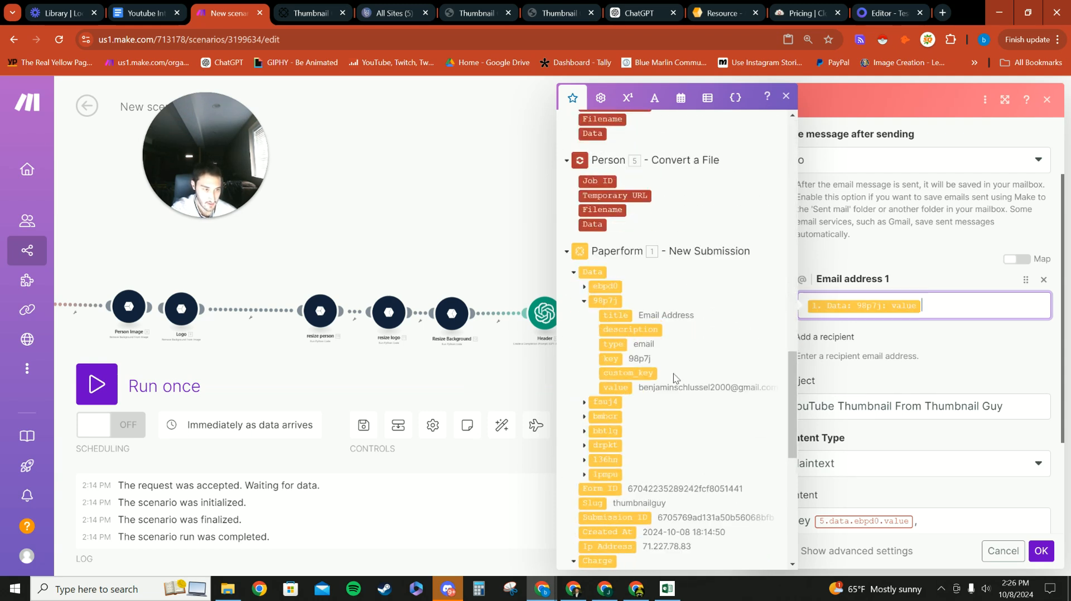
left_click(932, 361)
Step: Insert the submitted ebpd0 name after 'Hey' in the email body
scroll(915, 385, "down", 2)
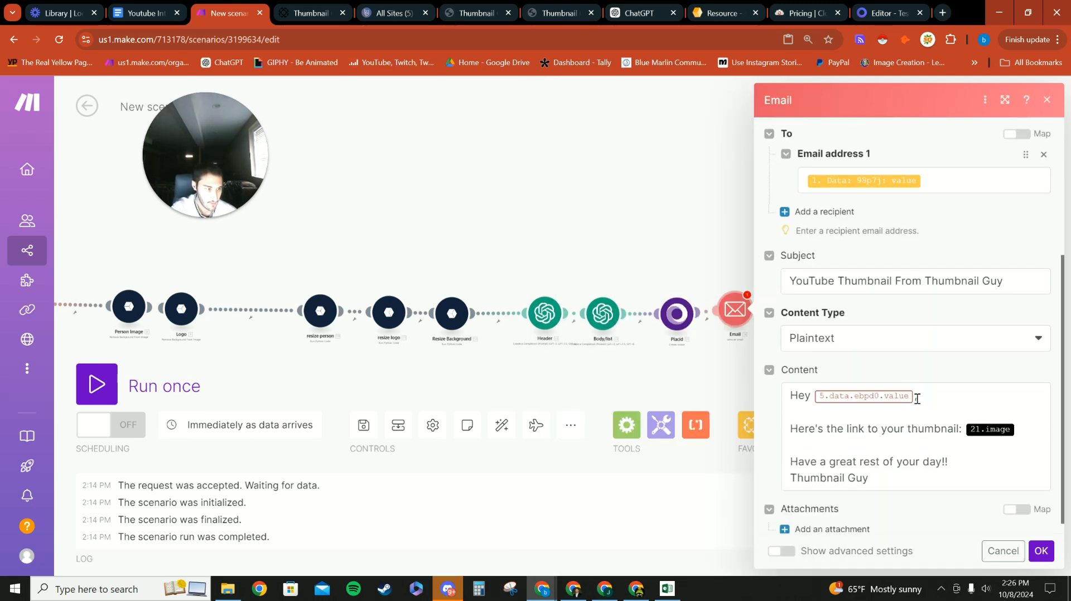
left_click(915, 399)
key("BackSpace")
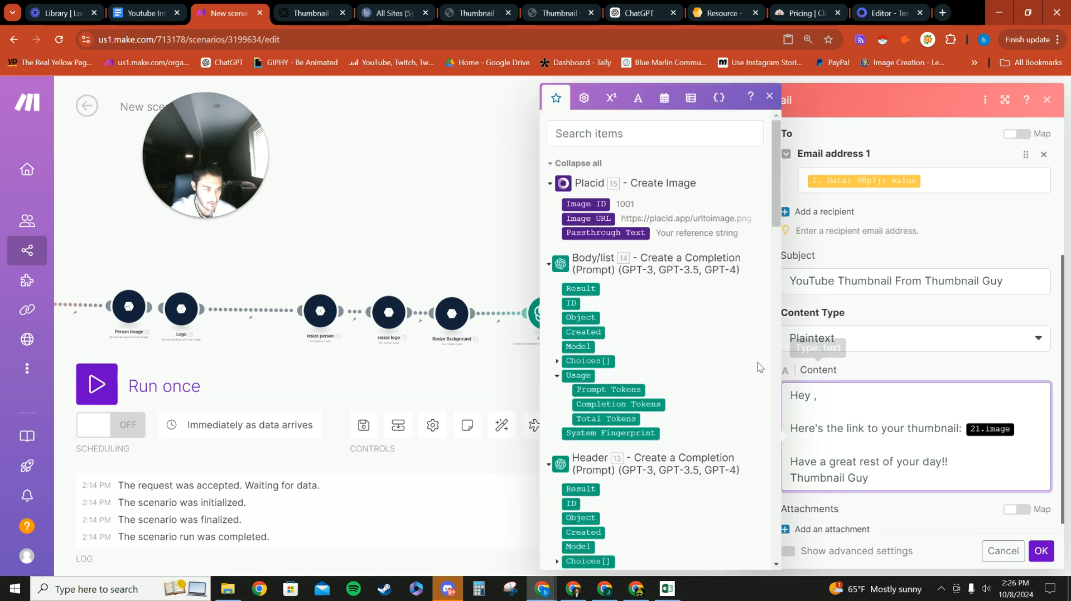
scroll(652, 381, "down", 5)
scroll(652, 381, "down", 15)
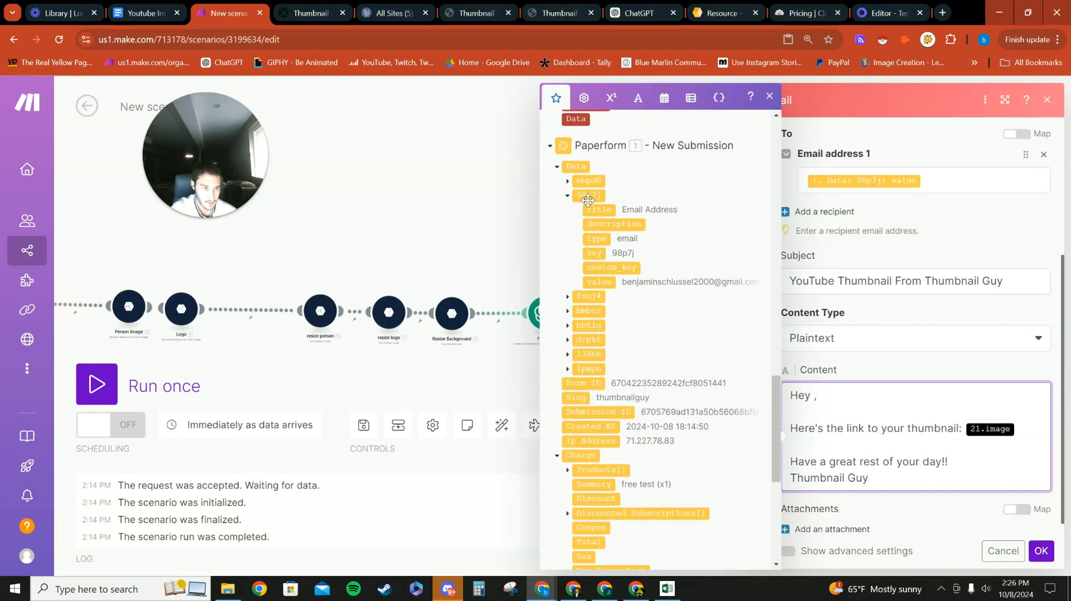
scroll(567, 230, "up", 1)
left_click(568, 225)
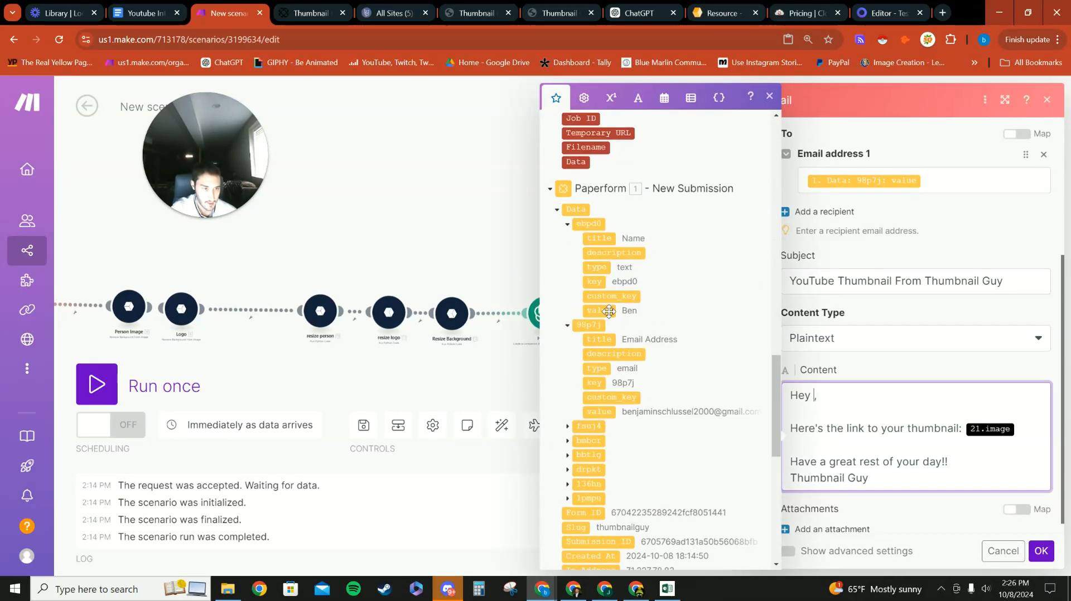
left_click_drag(608, 311, 868, 394)
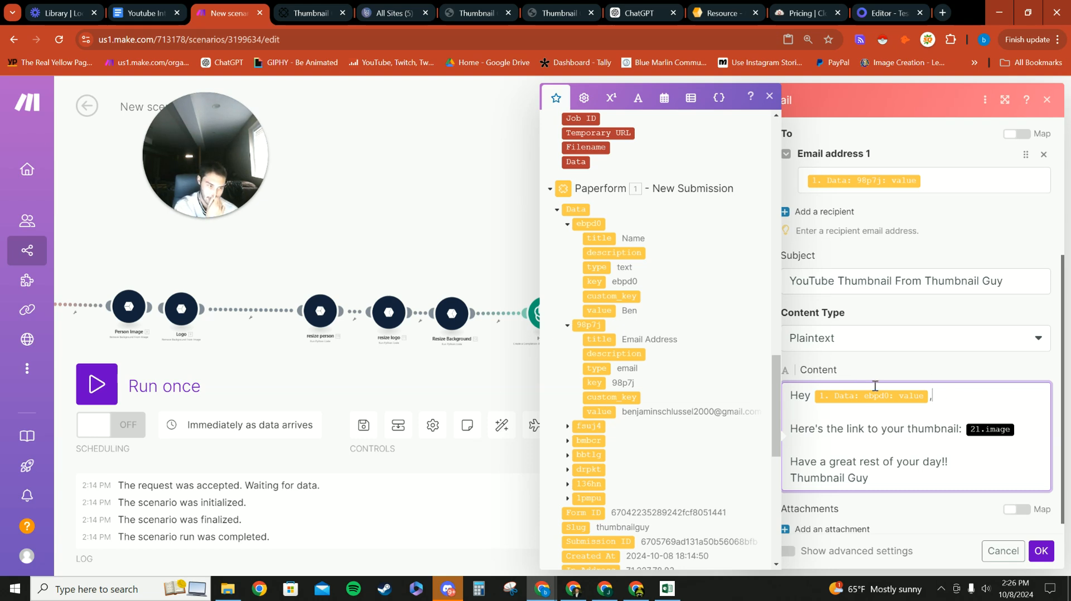
left_click(875, 371)
Step: Replace the 21.image link with Placid's 15. Image URL and confirm the Email settings
scroll(974, 389, "down", 1)
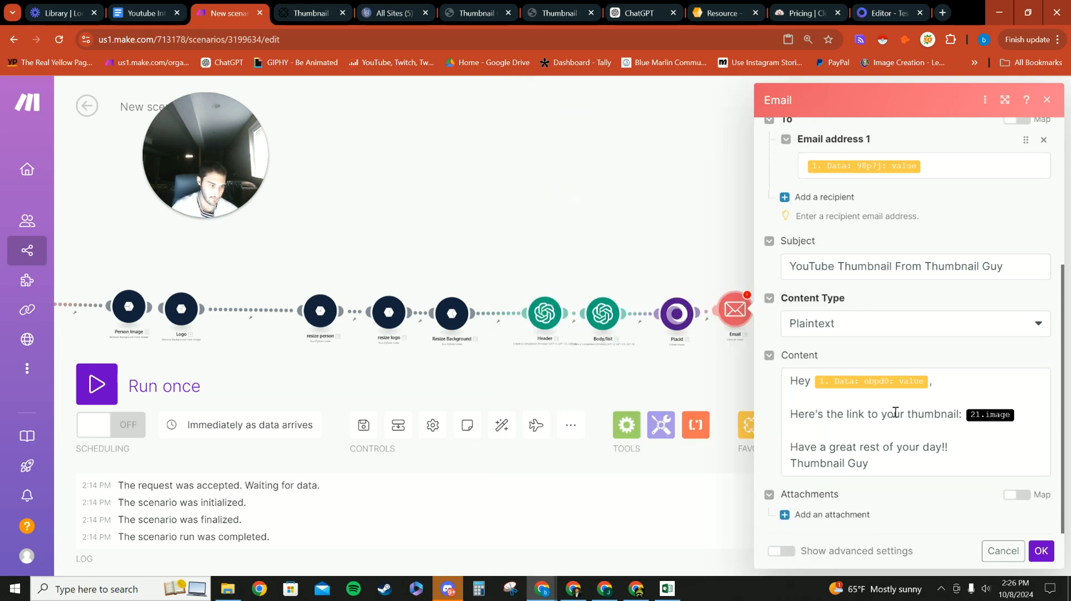
left_click(1027, 417)
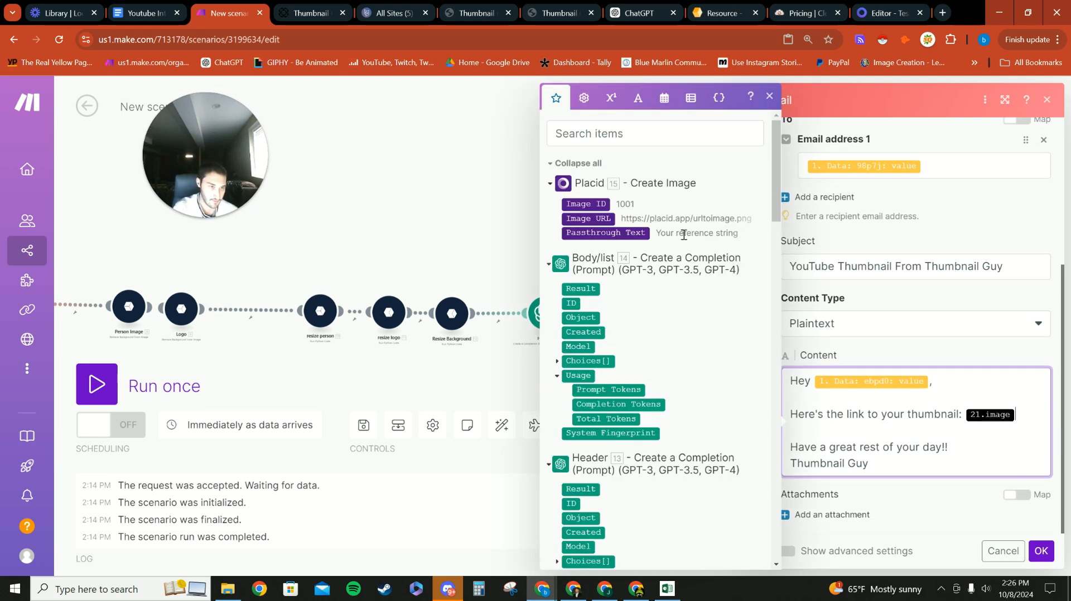
key("BackSpace")
left_click(600, 217)
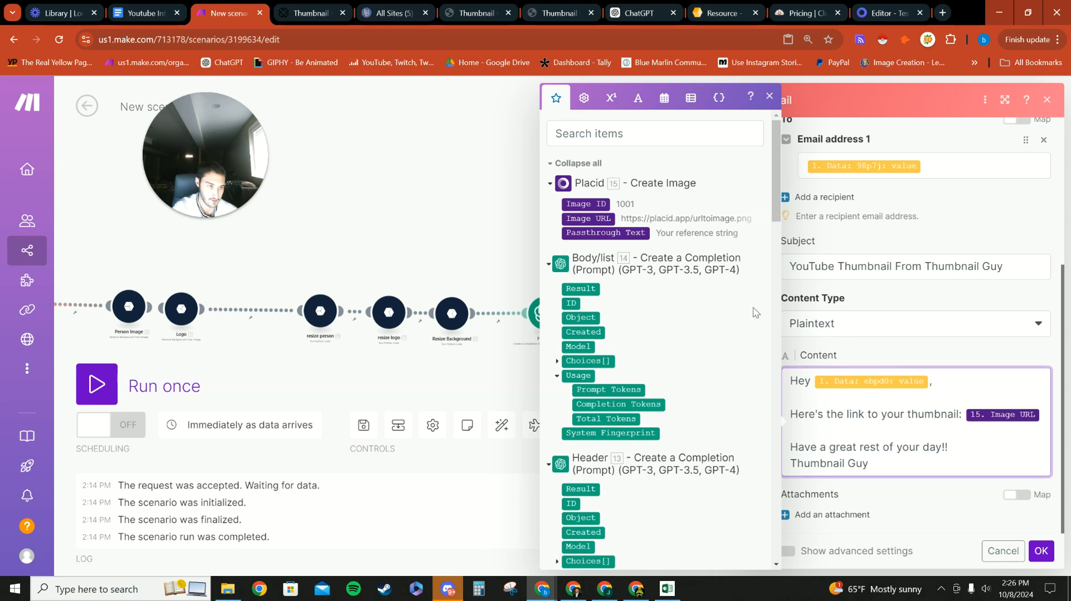
left_click(1040, 550)
scroll(681, 220, "down", 3)
scroll(463, 307, "up", 5)
left_click_drag(468, 261, 377, 292)
left_click_drag(624, 112, 597, 179)
scroll(602, 172, "down", 2)
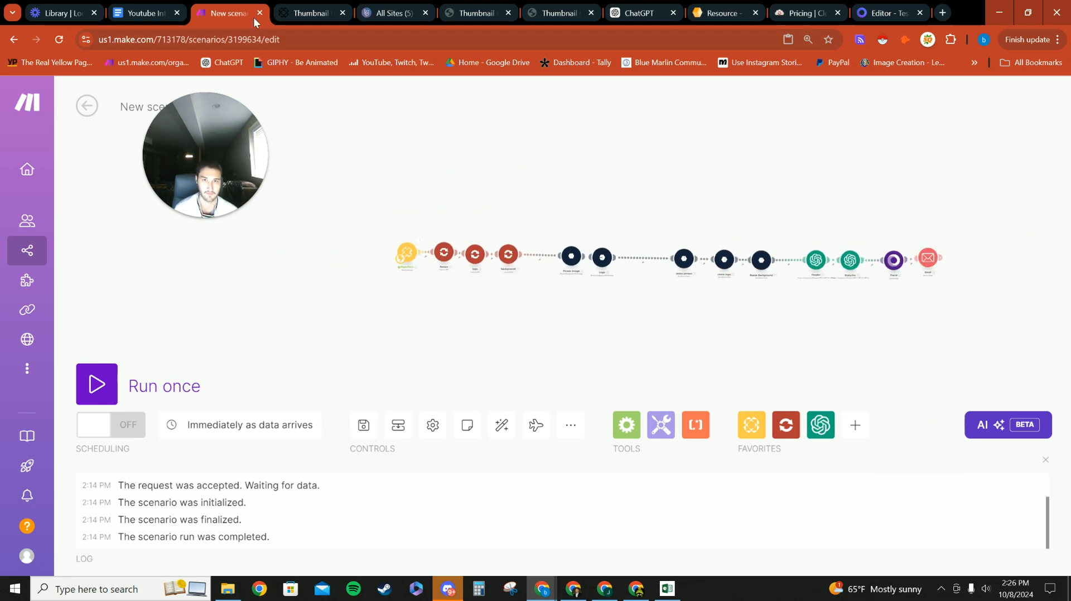
Step: Pull the scenario tab aside to view the Paperform embed page, then dock it back
left_click_drag(226, 12, 2, 323)
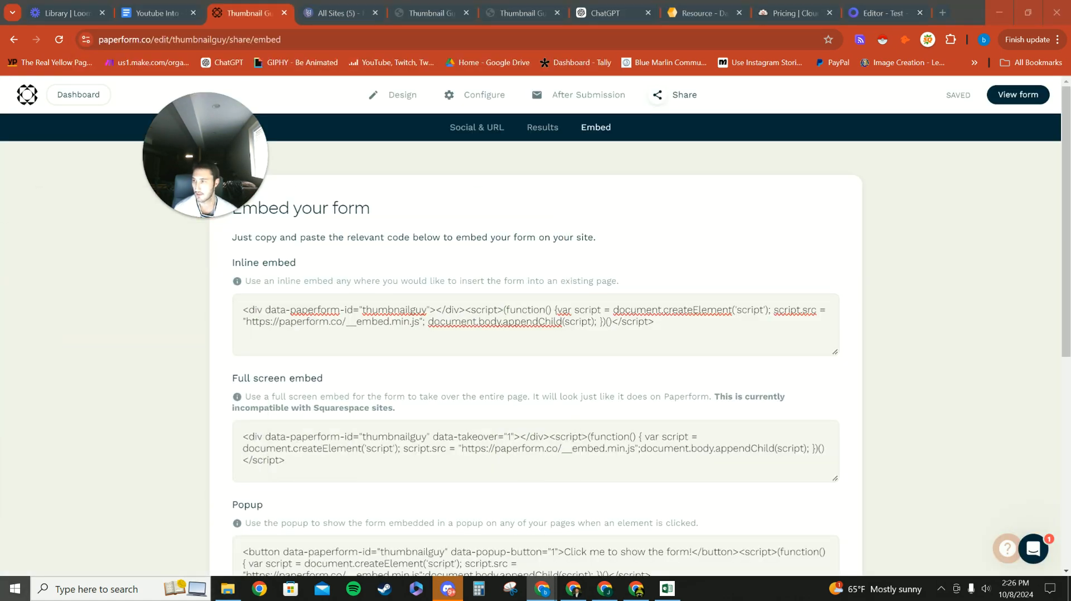
left_click_drag(1, 323, 239, 12)
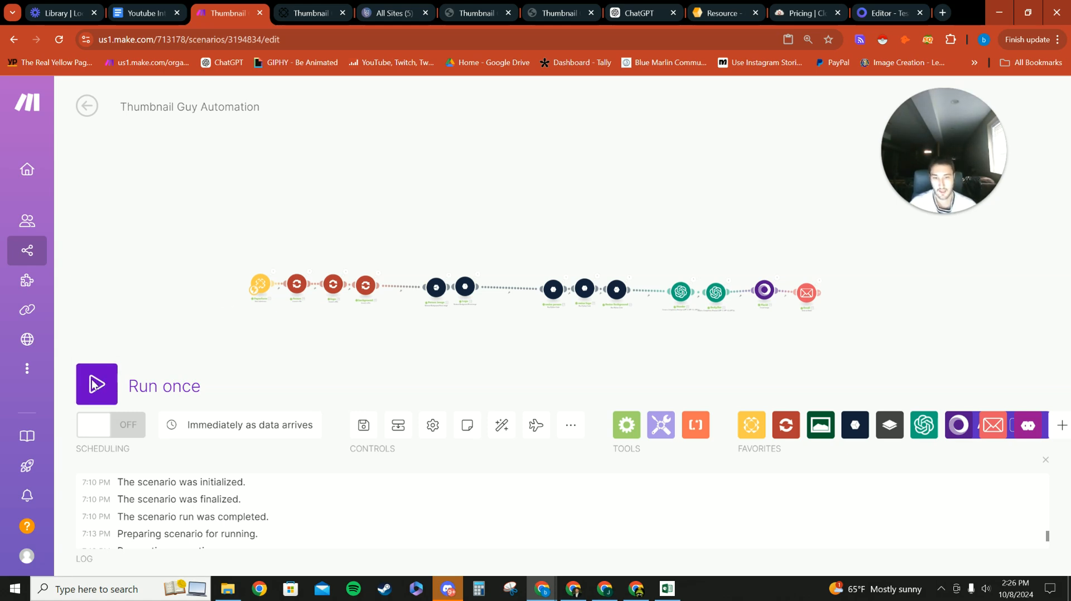
Step: Check the Paperform trigger's schedule setting and save the Thumbnail Guy Automation scenario
scroll(268, 318, "up", 5)
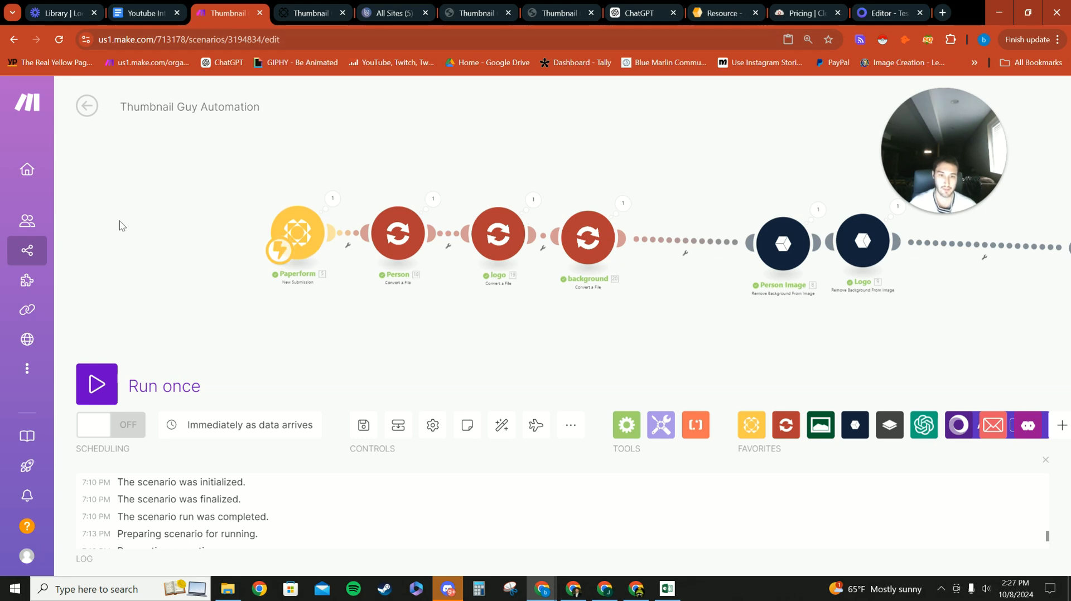
left_click(269, 250)
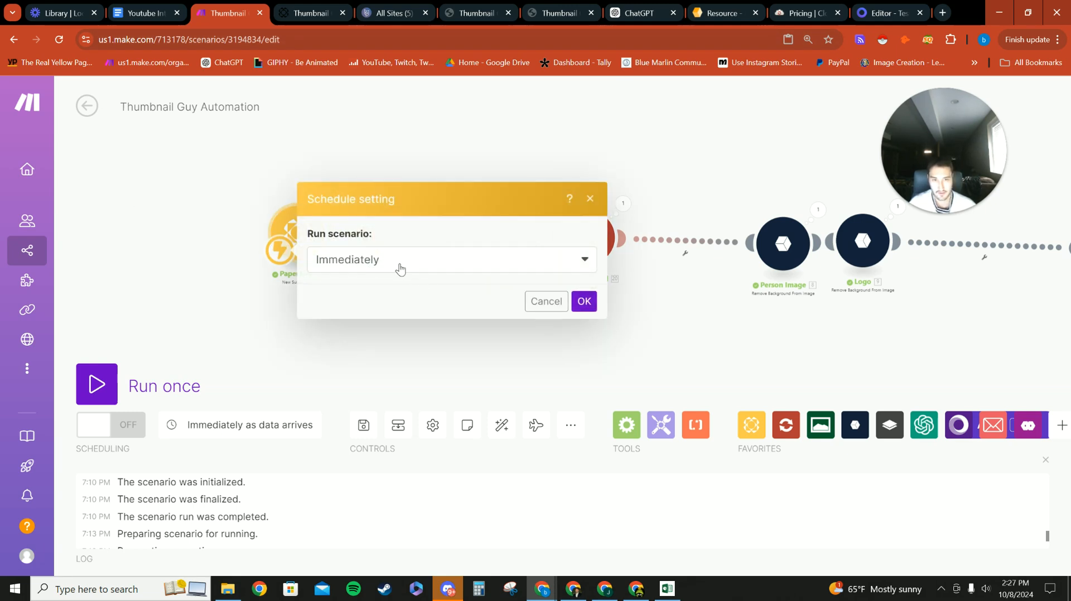
left_click(584, 301)
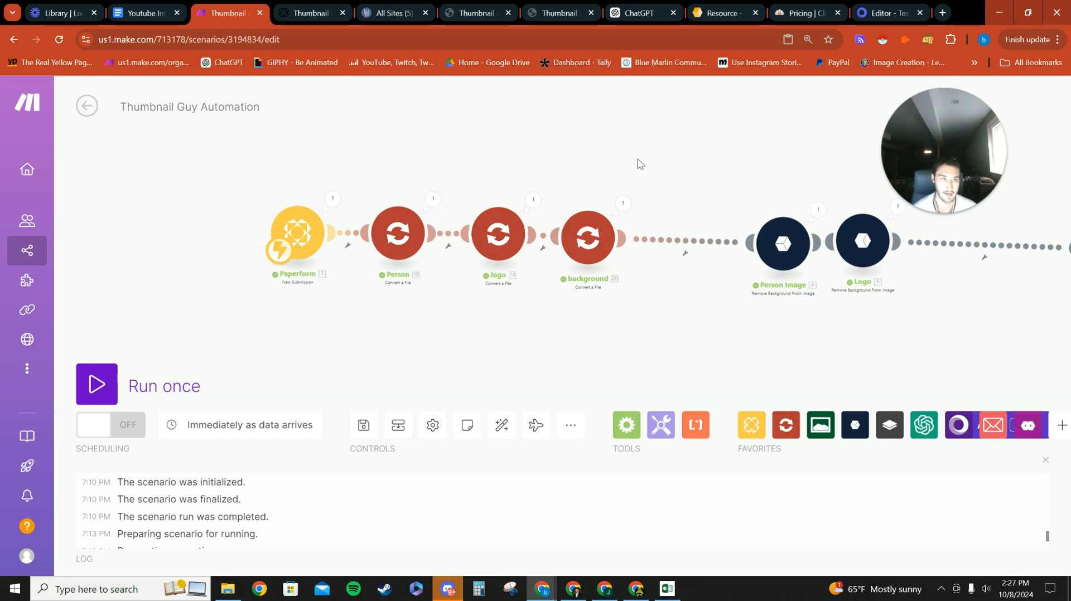
scroll(657, 143, "down", 5)
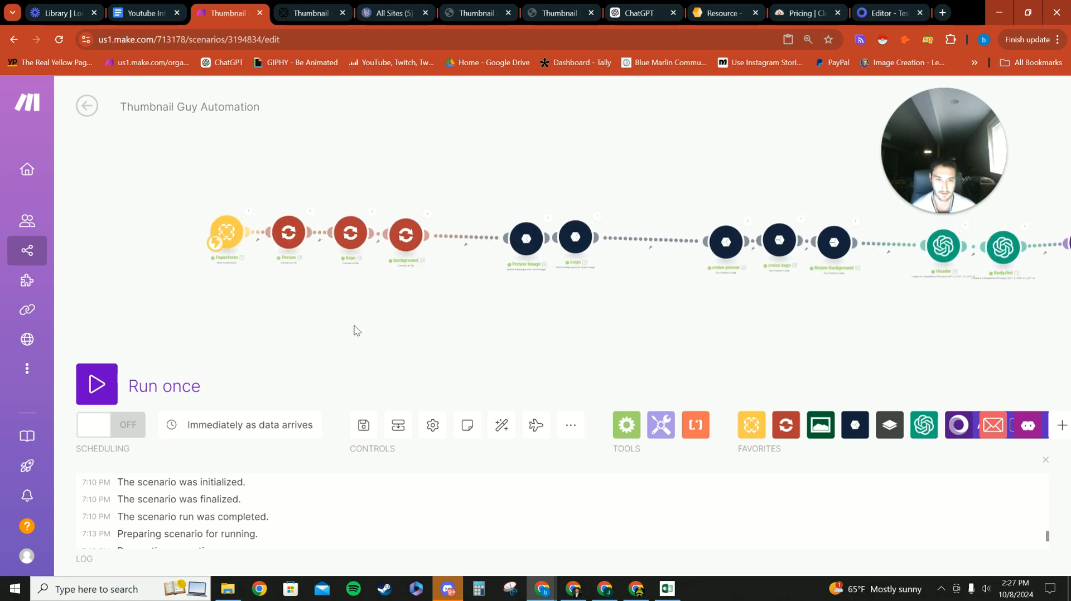
scroll(306, 349, "down", 4)
scroll(306, 349, "up", 4)
left_click(377, 376)
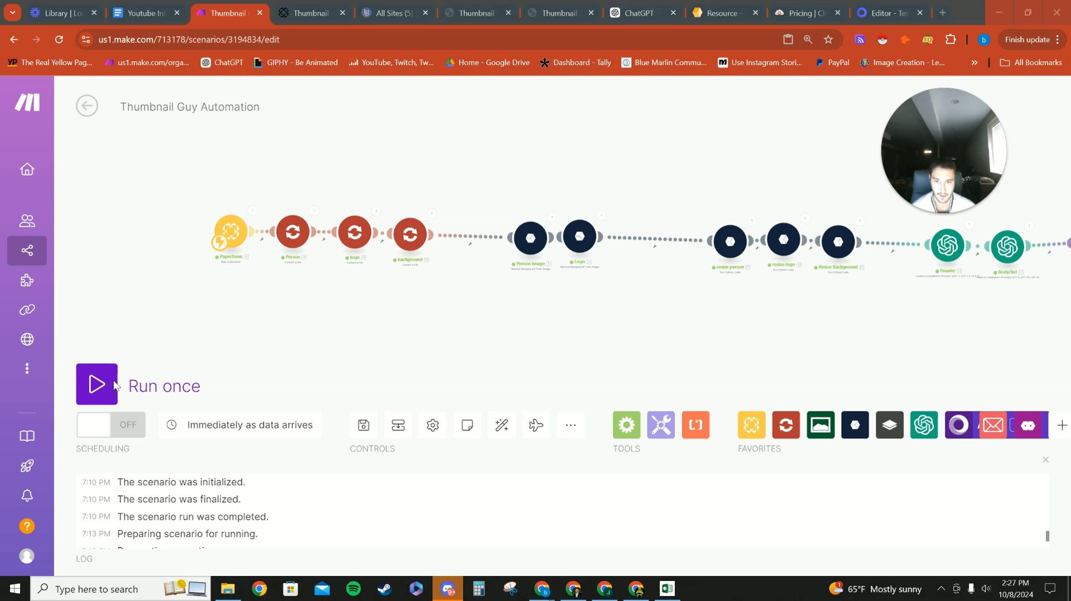
mouse_move(253, 333)
left_mouse_down()
mouse_move(228, 329)
mouse_move(247, 328)
left_mouse_up()
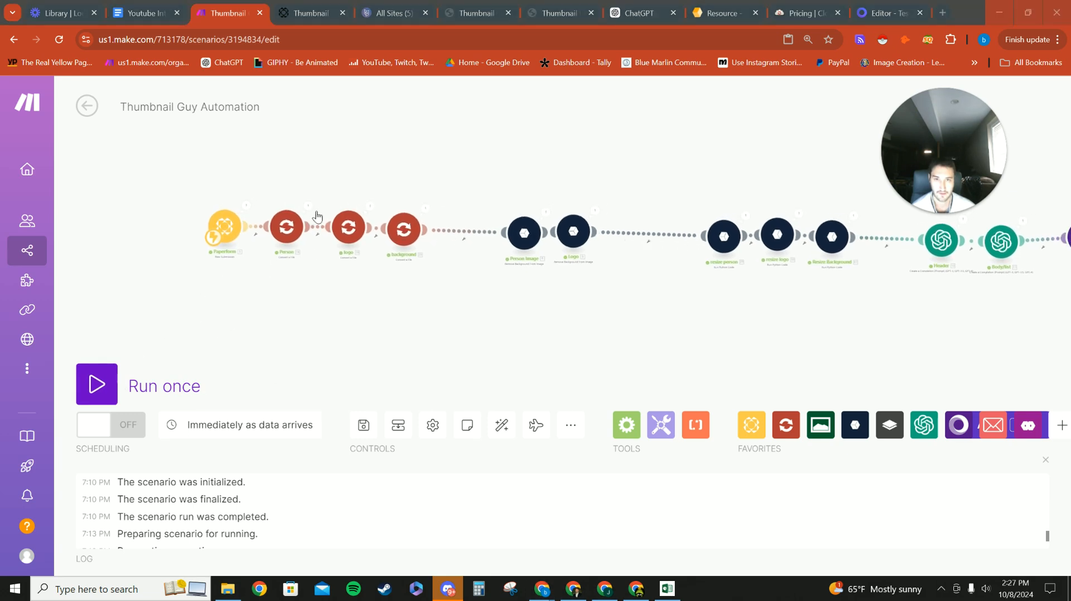
scroll(472, 299, "up", 1)
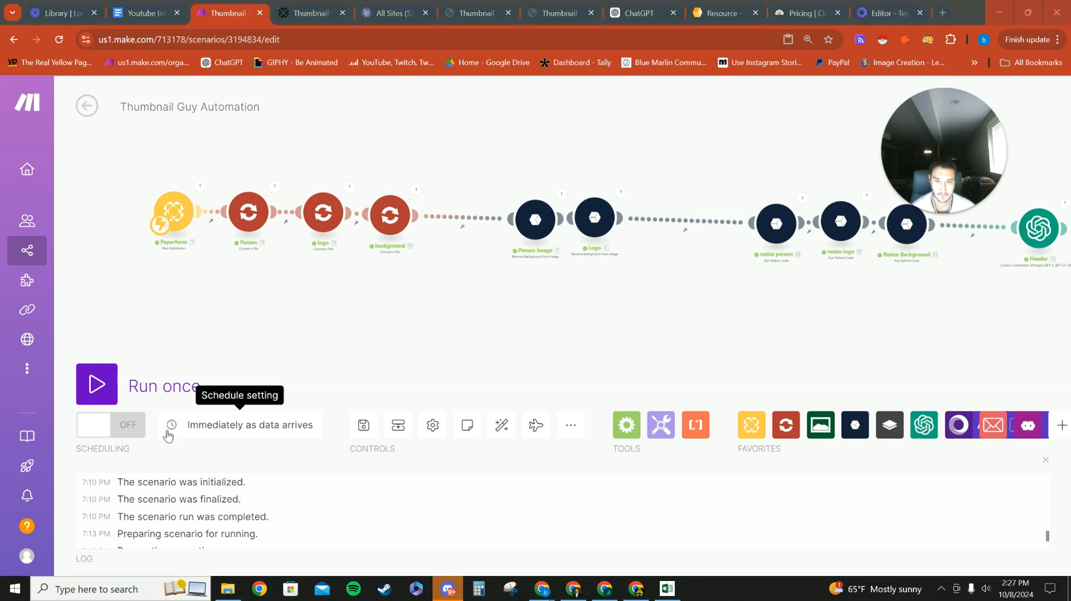
left_click(363, 425)
scroll(389, 378, "down", 1)
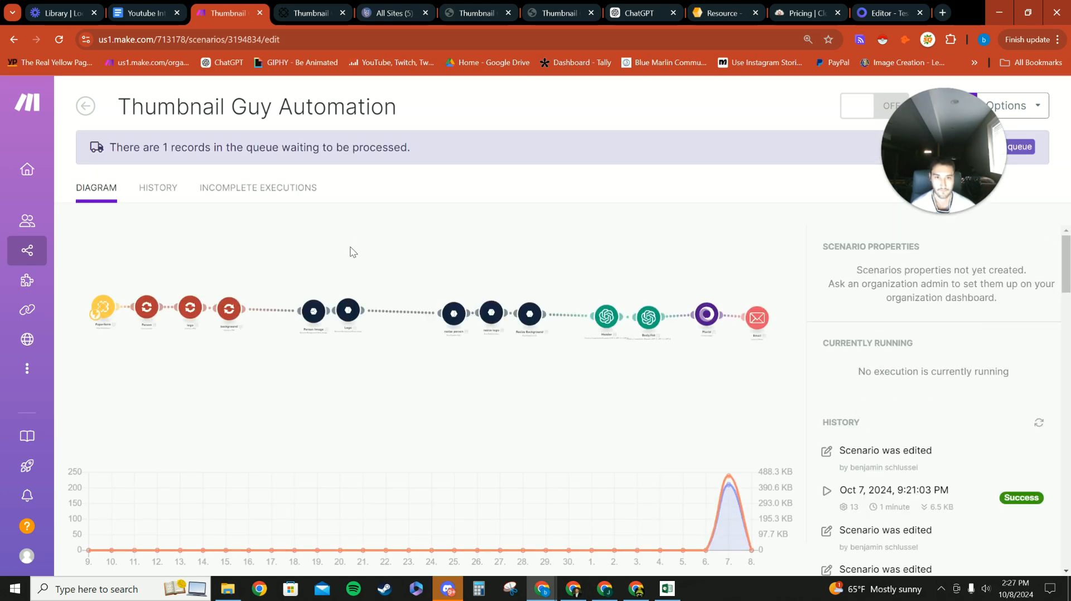
Step: Run the scenario once using the existing queued data
left_click_drag(942, 166, 715, 160)
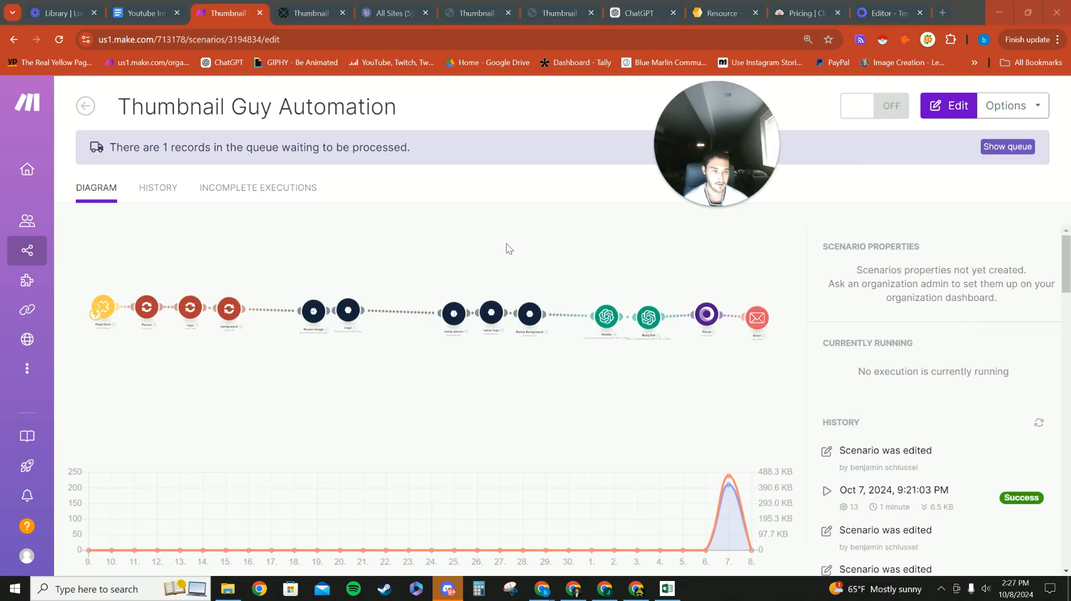
left_click(111, 512)
left_click(394, 548)
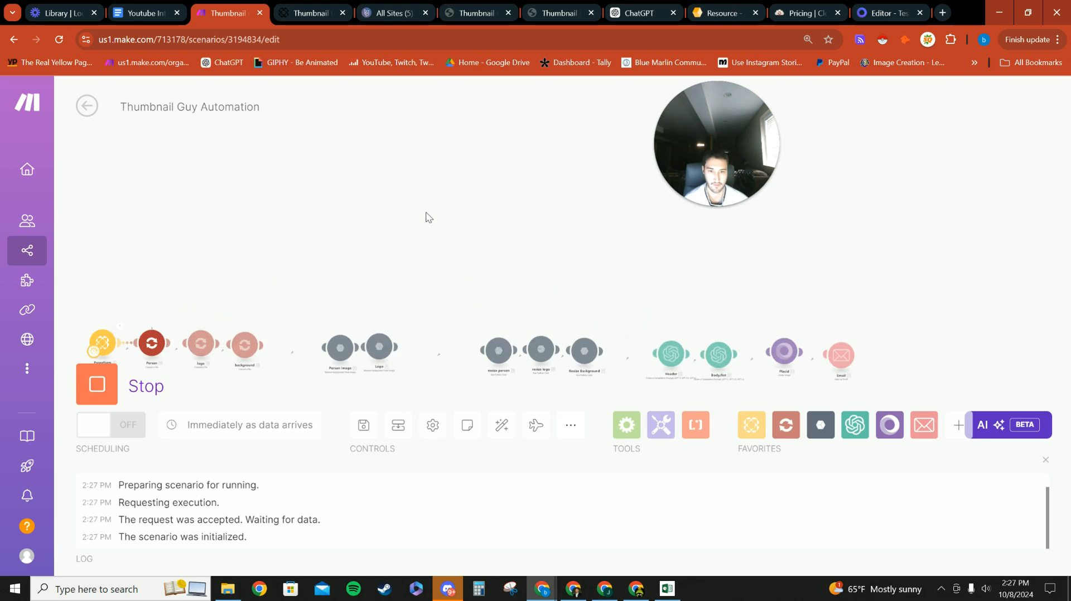
Step: On the live Thumbnail Guy site, submit another form choosing the 'free test' product
left_click(479, 12)
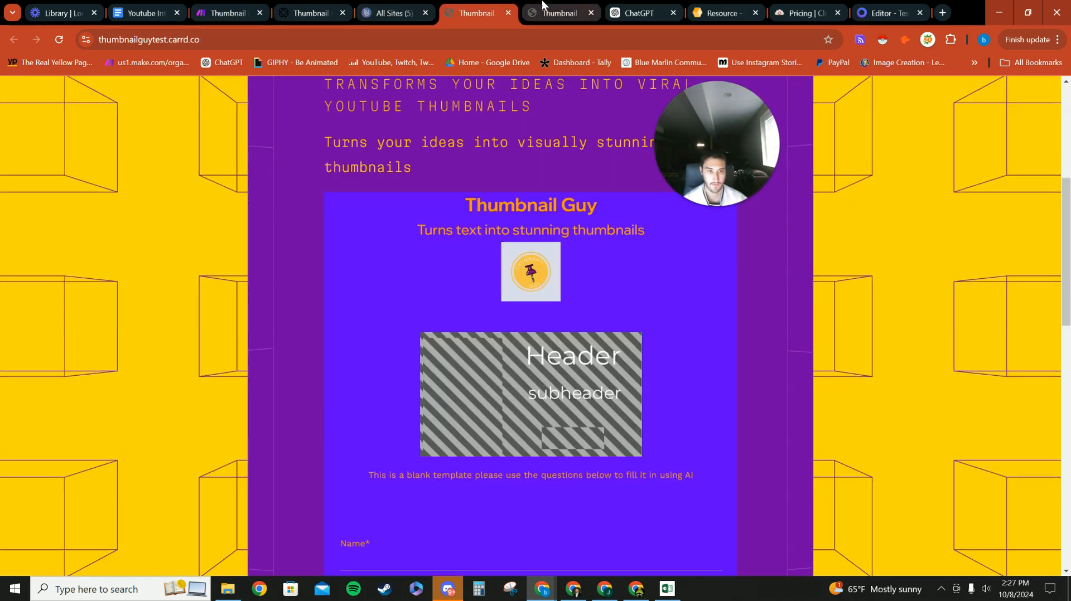
left_click(542, 6)
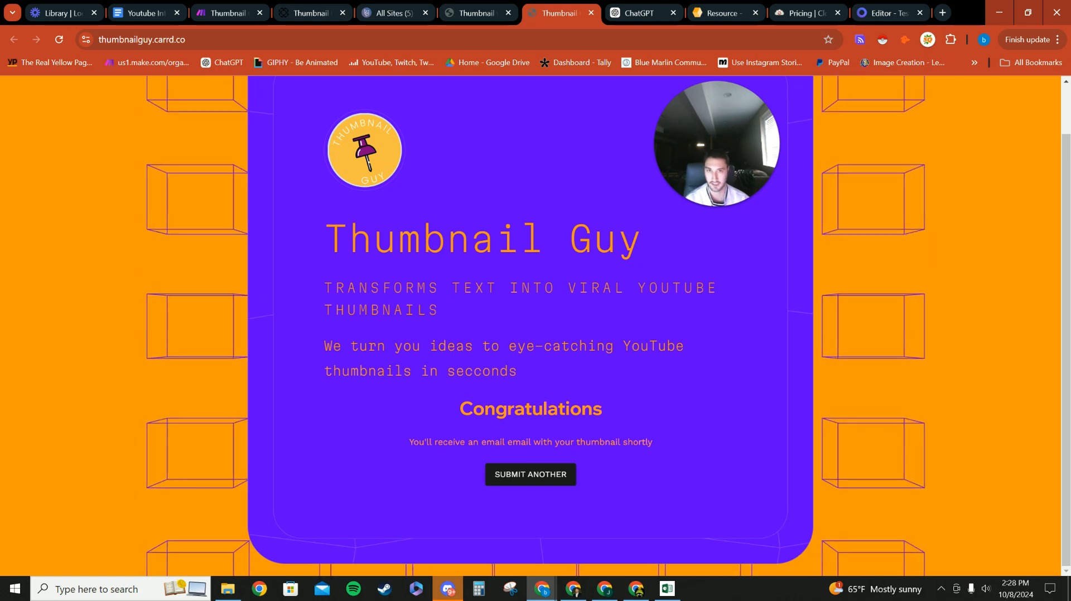
scroll(544, 496, "up", 1)
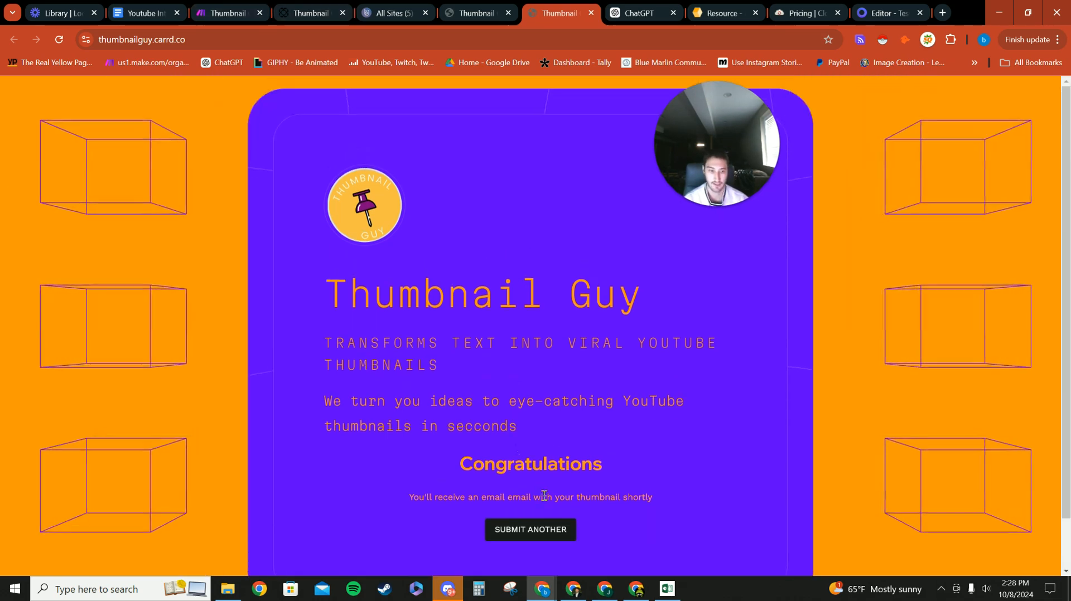
scroll(552, 527, "down", 1)
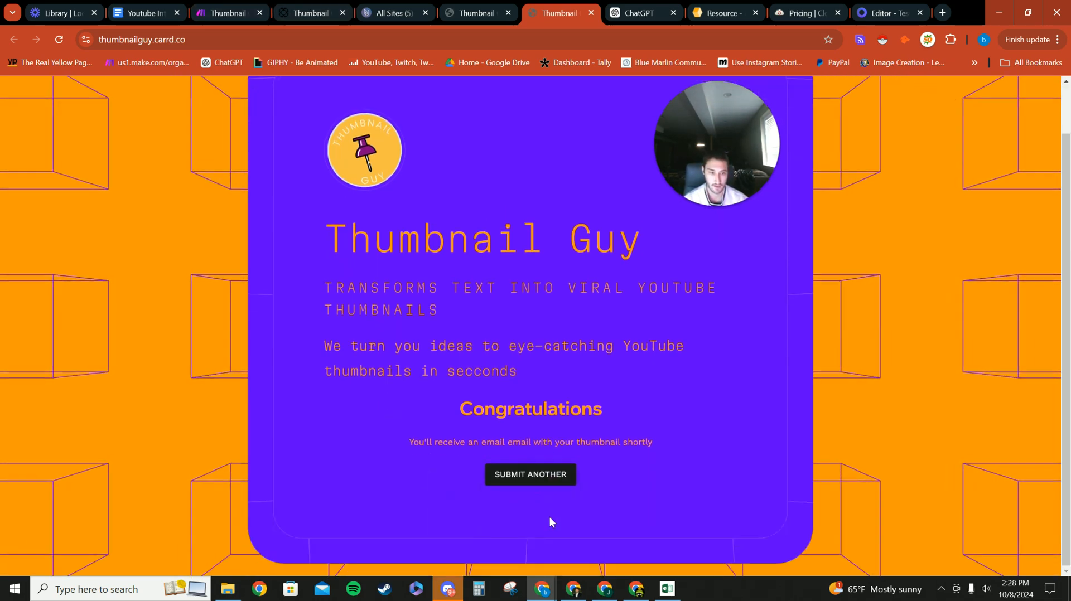
left_click(534, 483)
scroll(523, 418, "down", 15)
scroll(502, 390, "up", 1)
scroll(442, 329, "down", 2)
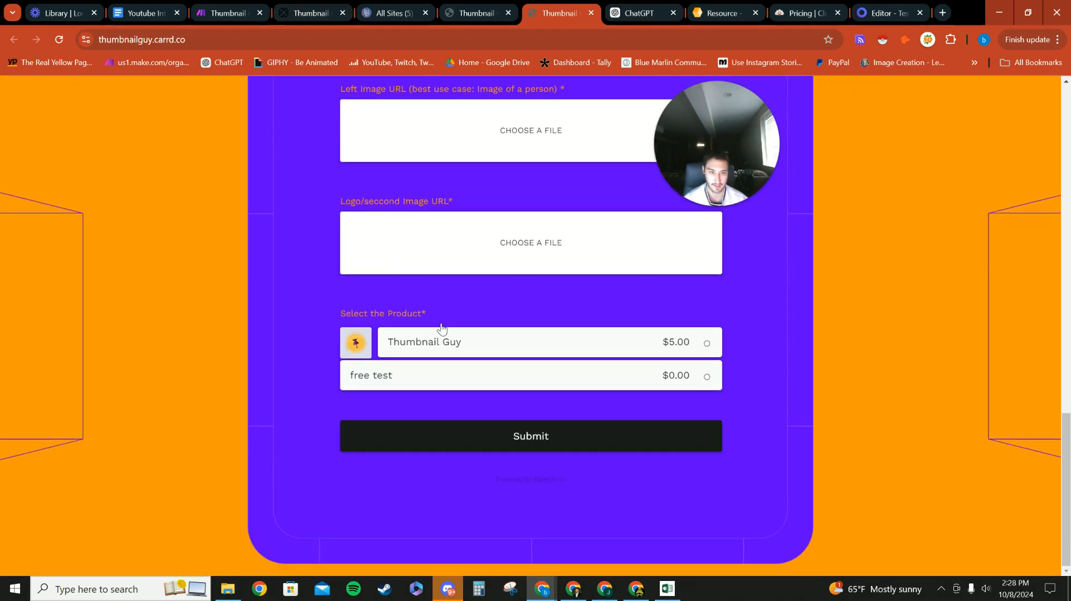
left_click(653, 347)
left_click(650, 371)
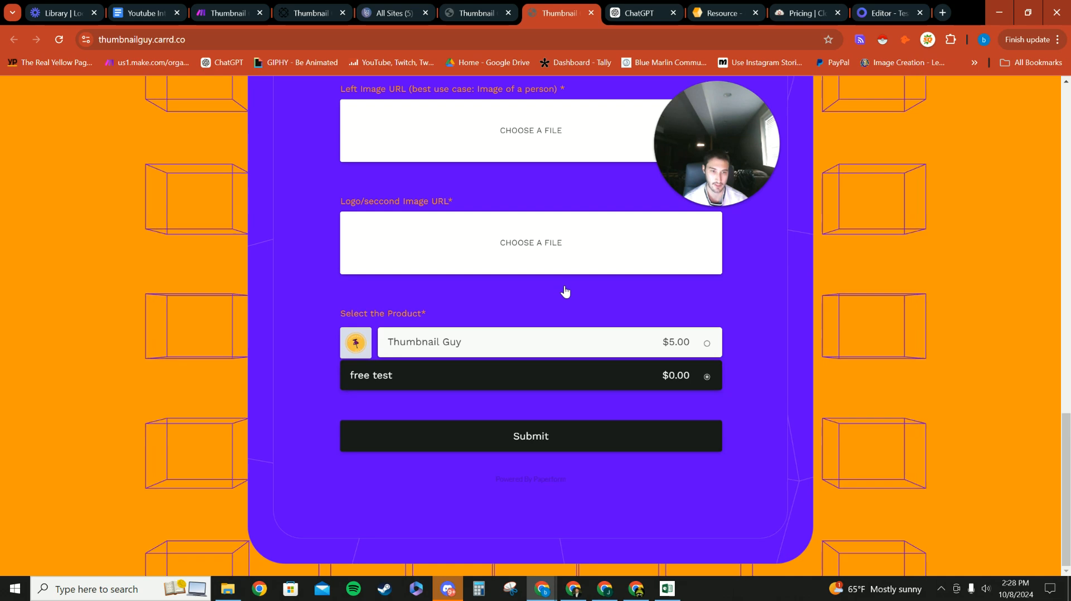
left_click(229, 13)
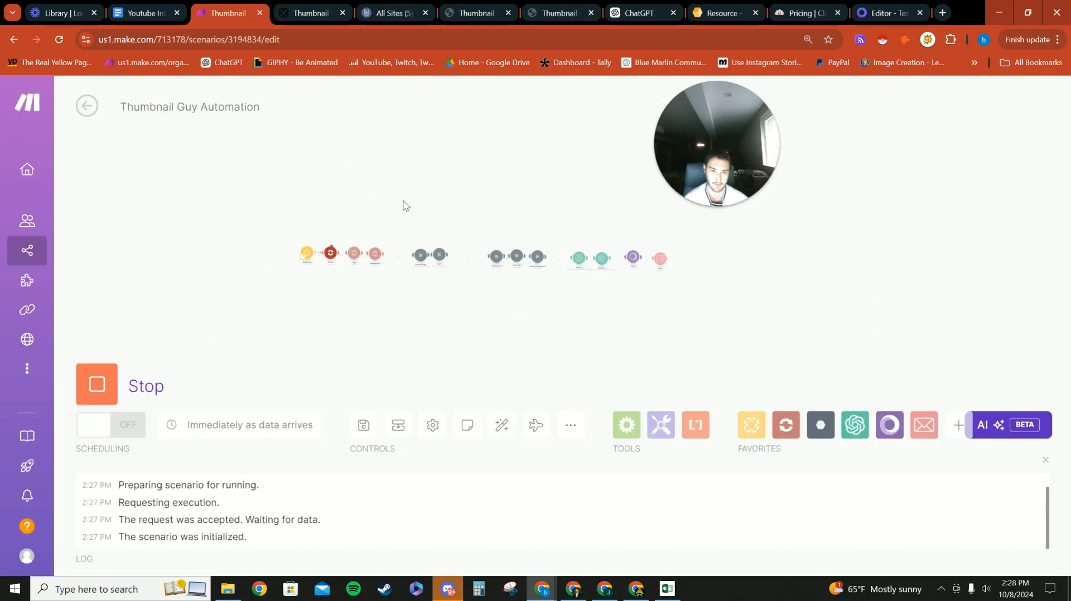
Step: Follow the run on the scenario canvas until it completes, then bring Gmail over it
scroll(403, 205, "up", 2)
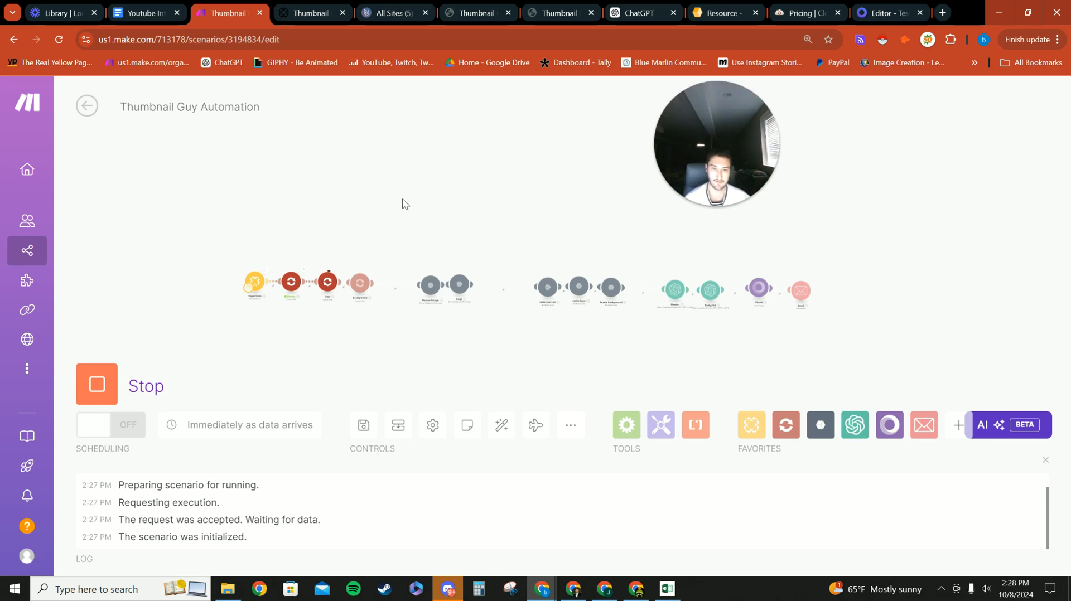
scroll(267, 335, "up", 5)
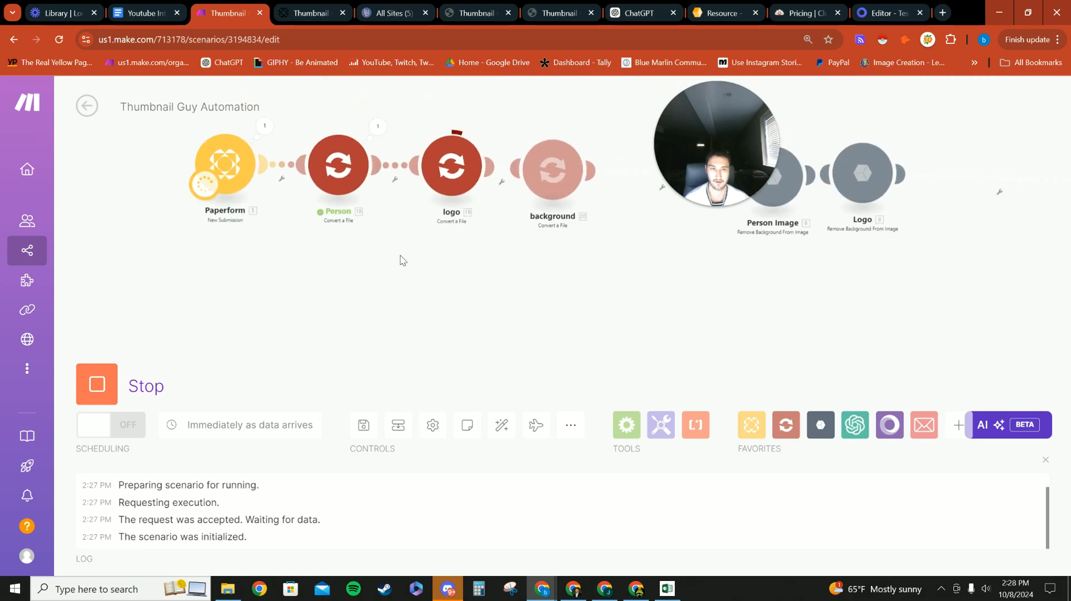
scroll(397, 247, "down", 6)
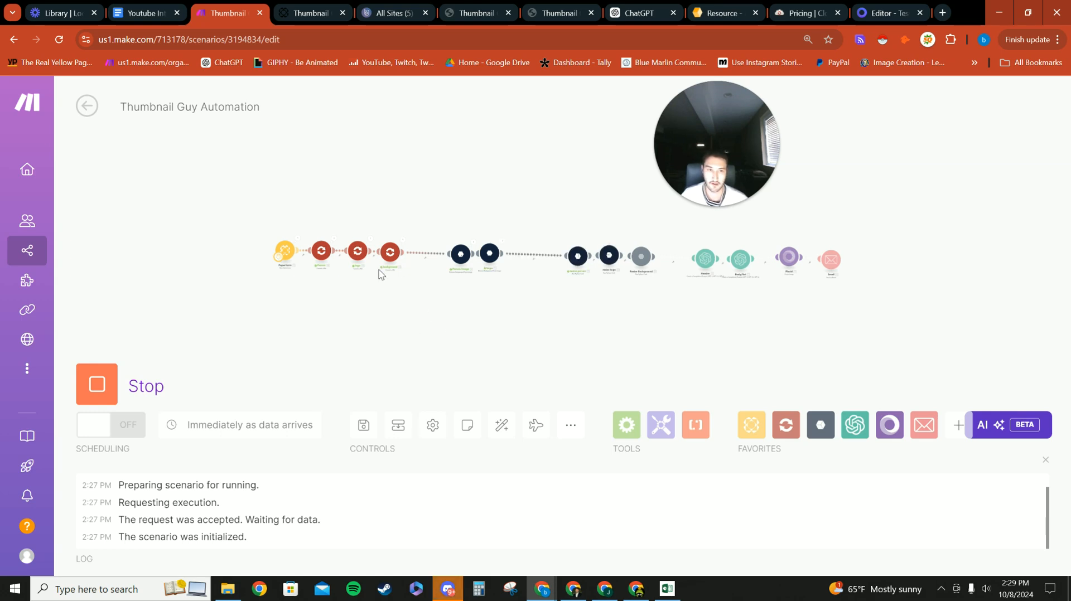
left_click_drag(473, 156, 430, 174)
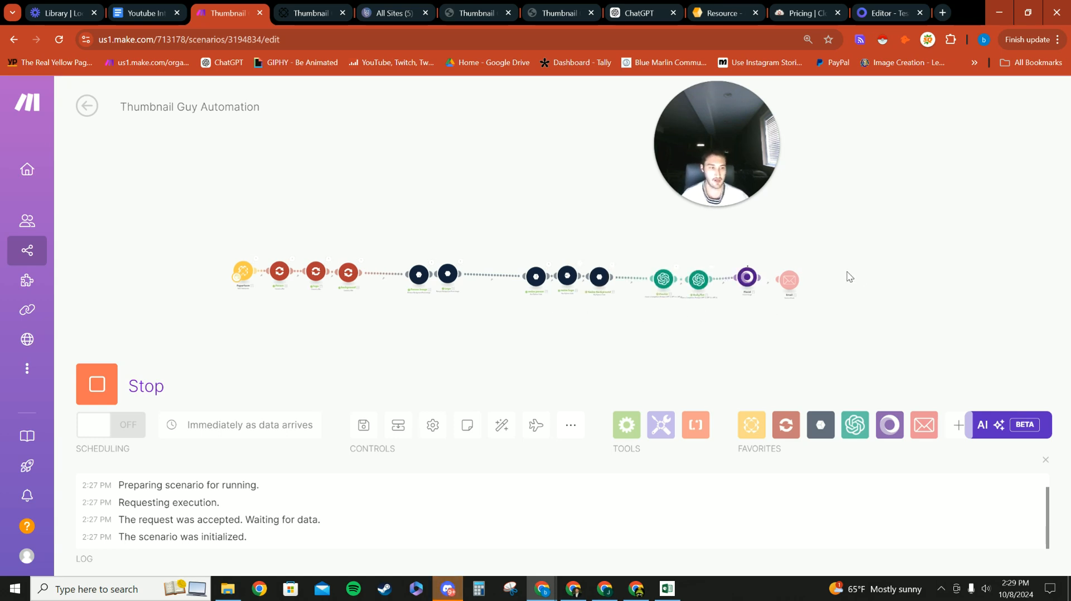
left_click(495, 5)
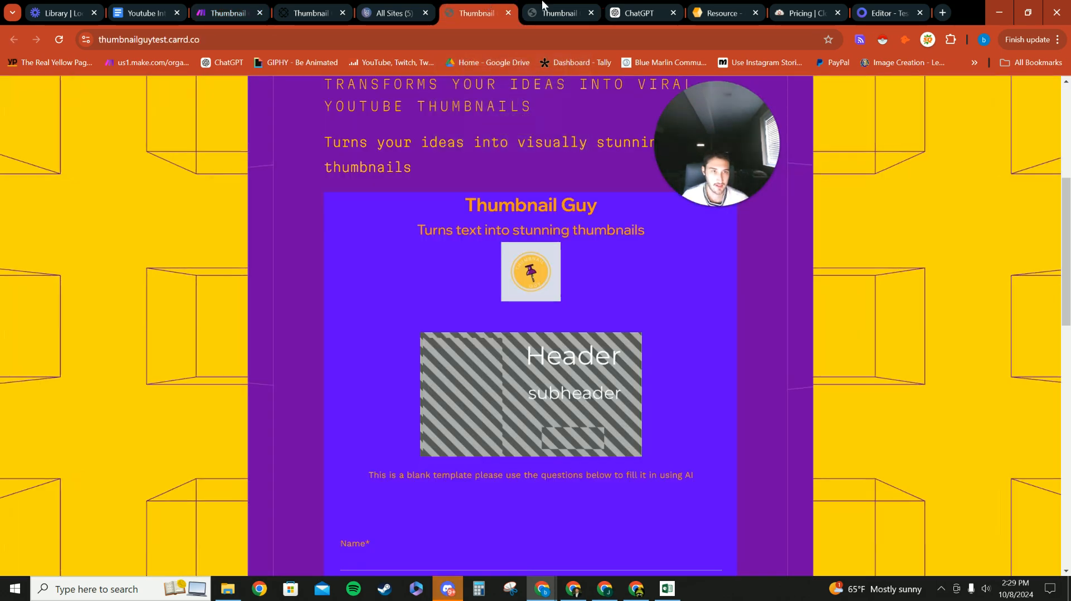
scroll(479, 416, "down", 10)
scroll(424, 428, "down", 5)
scroll(502, 402, "up", 10)
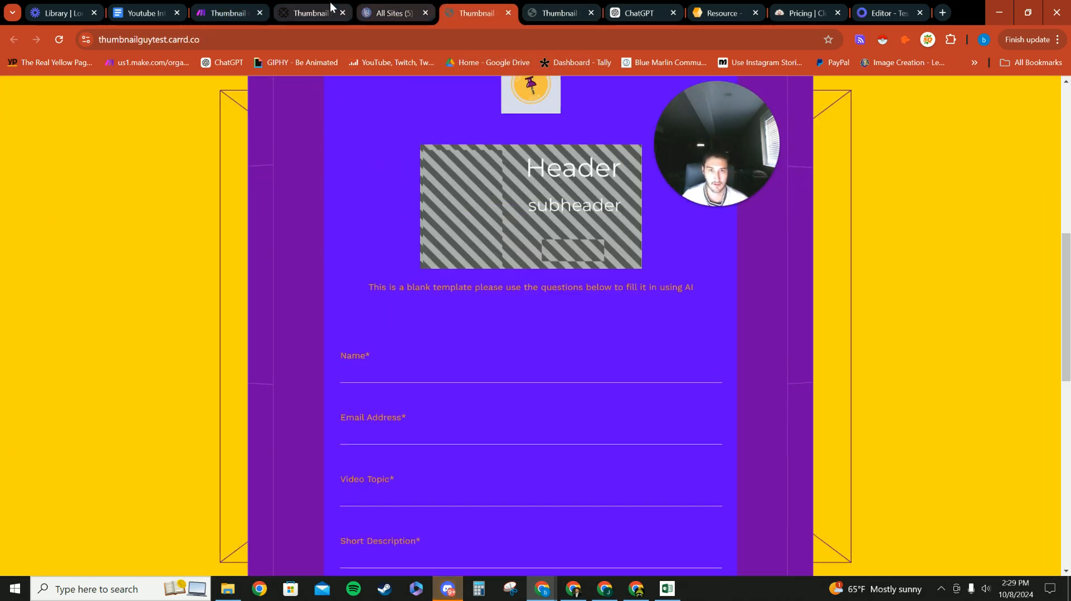
left_click(221, 5)
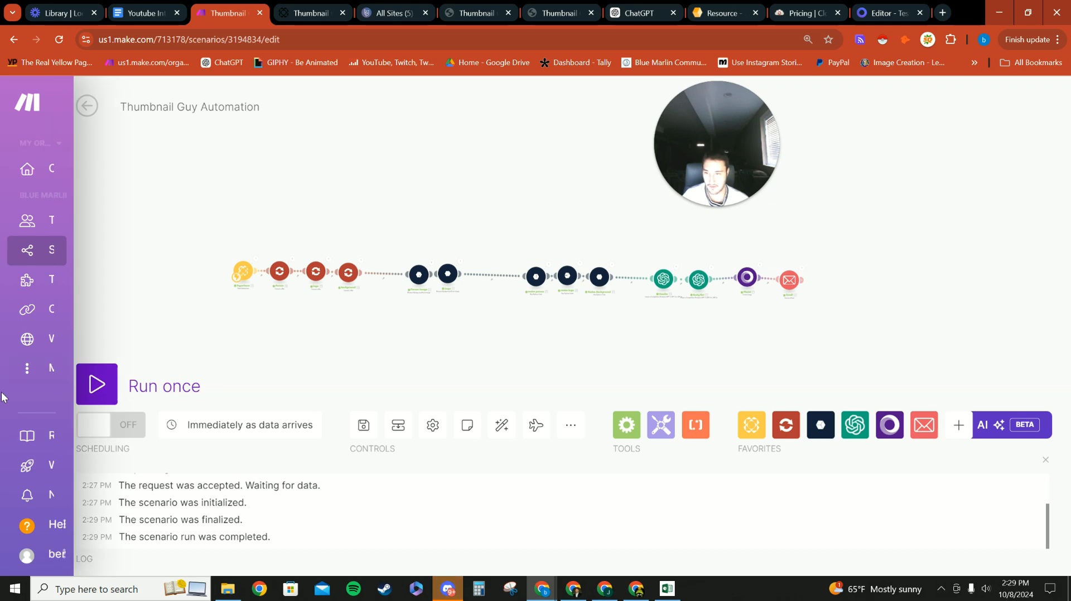
left_click(636, 589)
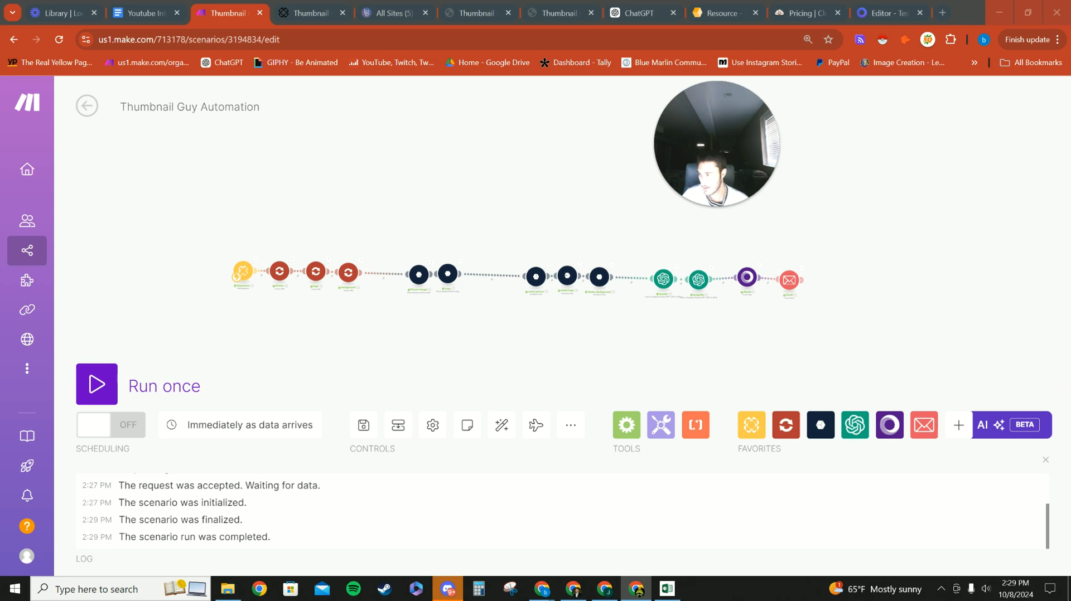
left_click_drag(0, 334, 383, 2)
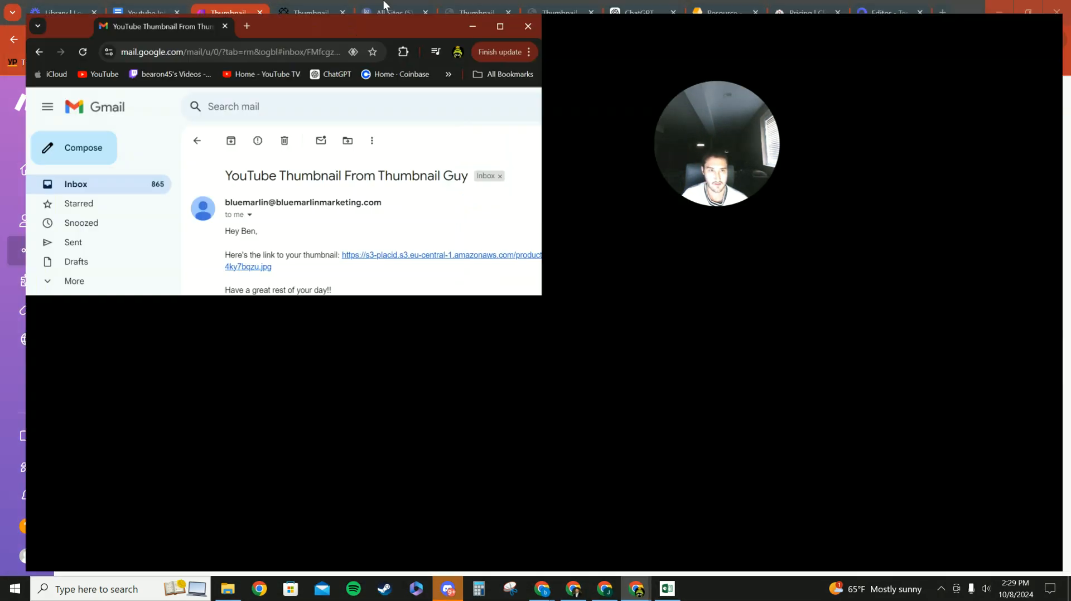
Step: Maximize Gmail, view the 'Unleash AI Magic' thumbnail from the email link, then move it aside
left_click_drag(729, 154, 786, 357)
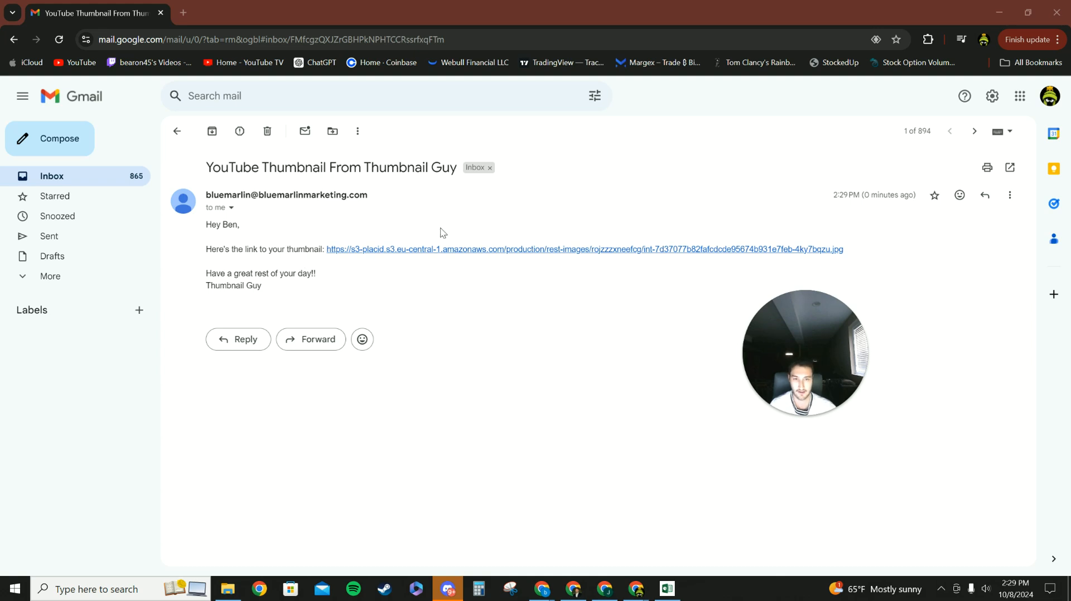
left_click(424, 253)
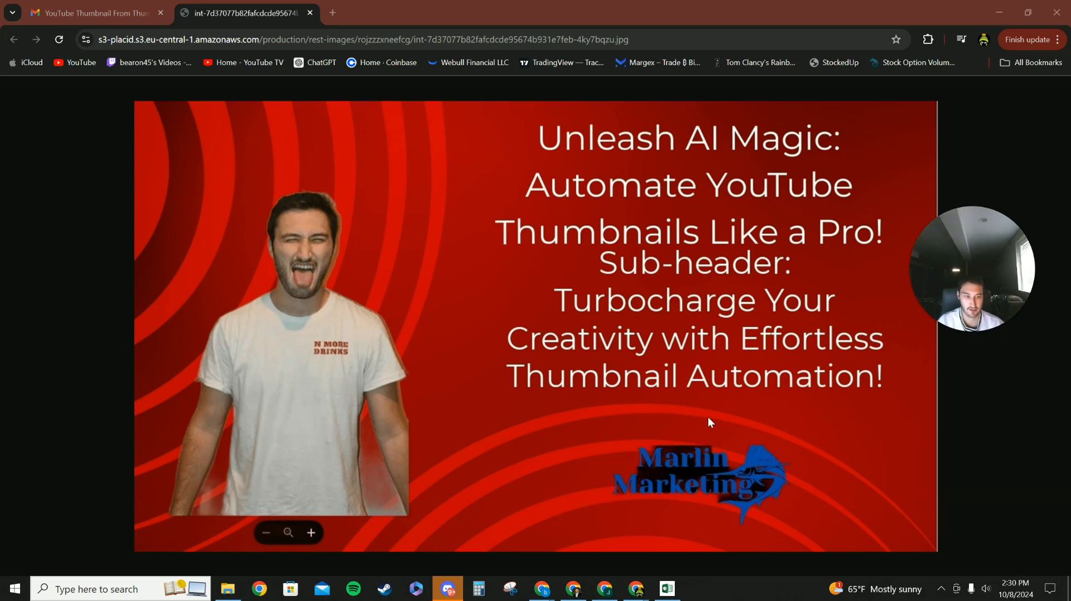
left_click_drag(942, 6, 0, 268)
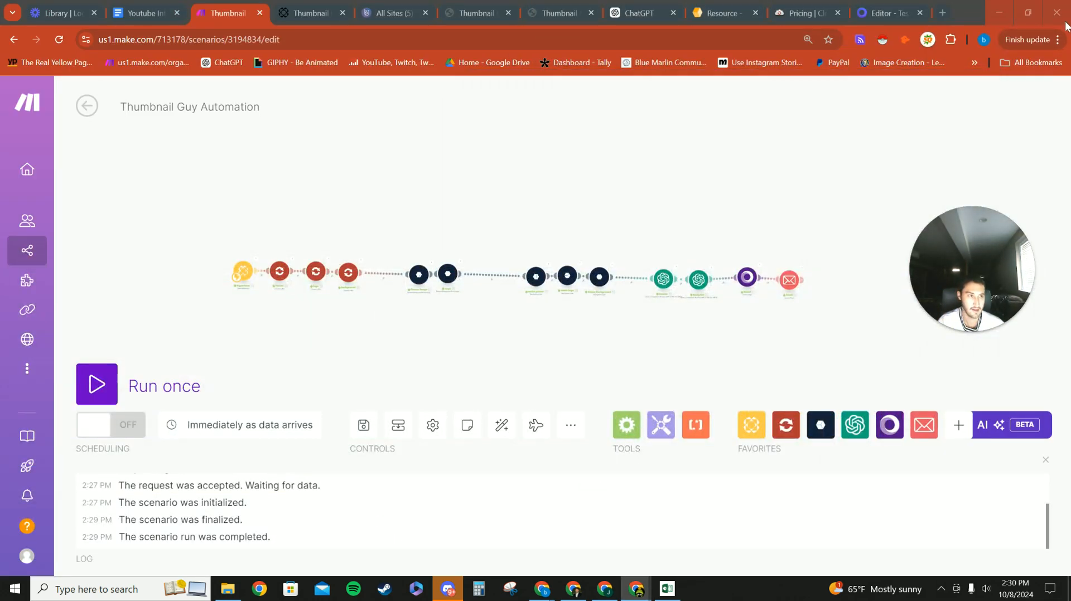
Step: Show Placid's Template #6347 layer list with Header, subheader, Photo 1, Logo/Photo 2 and Background Image
left_click(873, 7)
scroll(393, 334, "down", 3)
scroll(391, 333, "up", 3)
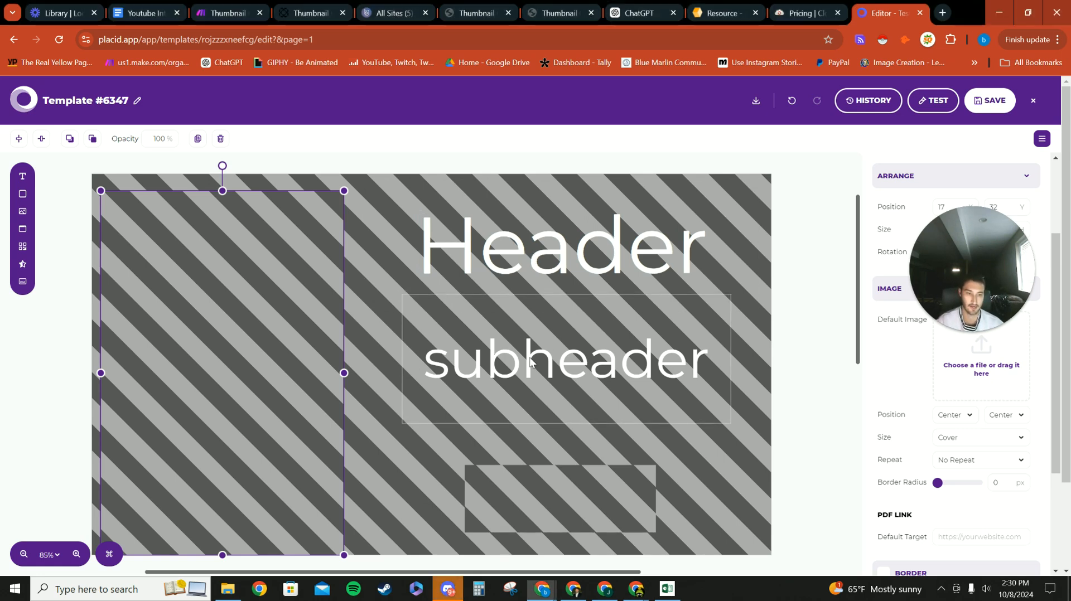
left_click(634, 326)
left_click(803, 255)
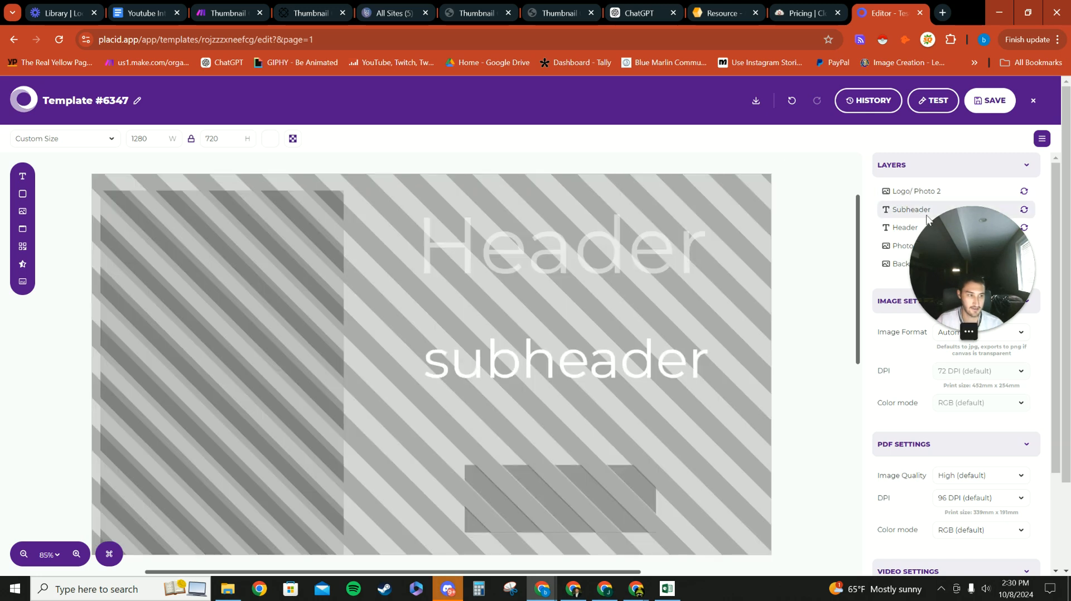
left_click_drag(962, 248, 168, 152)
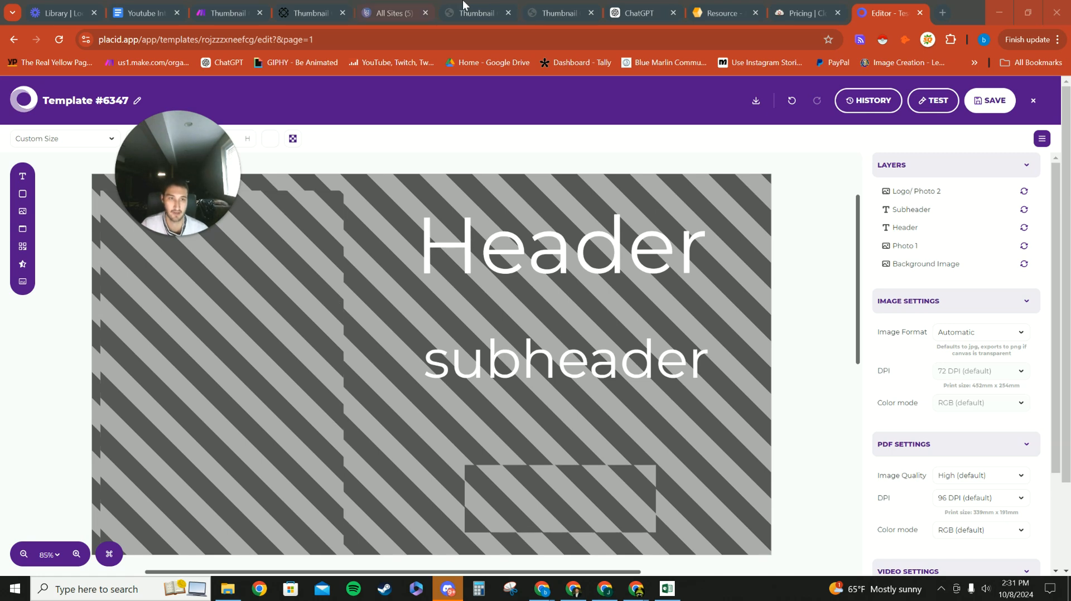
Step: Reload thumbnailguy.carrd.co to show the live 'Thumbnail Guy' landing page
left_click(560, 12)
scroll(526, 172, "down", 10)
scroll(567, 256, "up", 8)
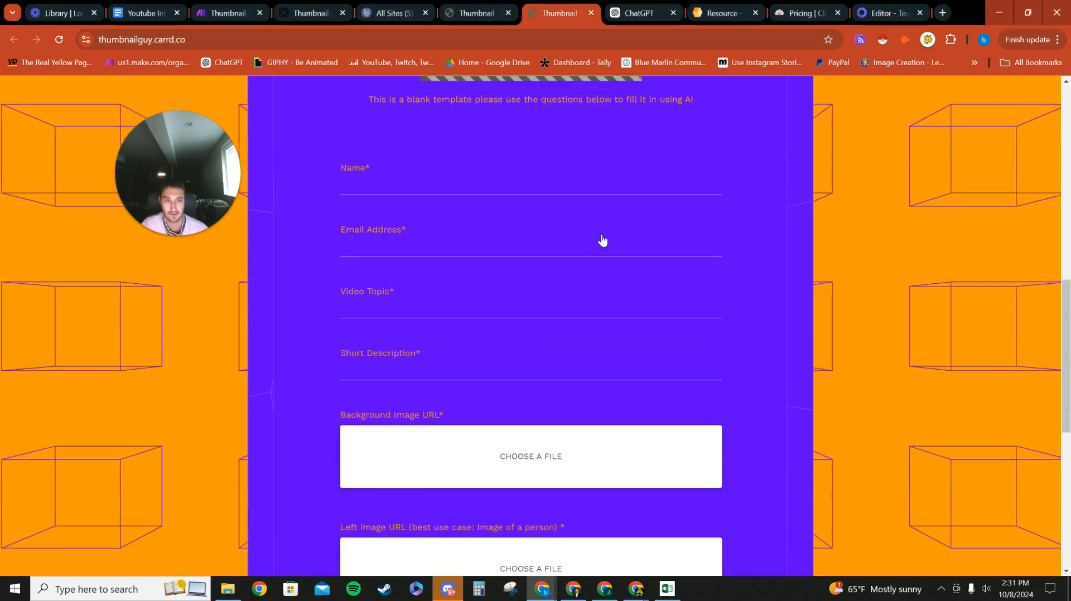
scroll(601, 240, "up", 5)
left_click(476, 14)
scroll(313, 212, "up", 5)
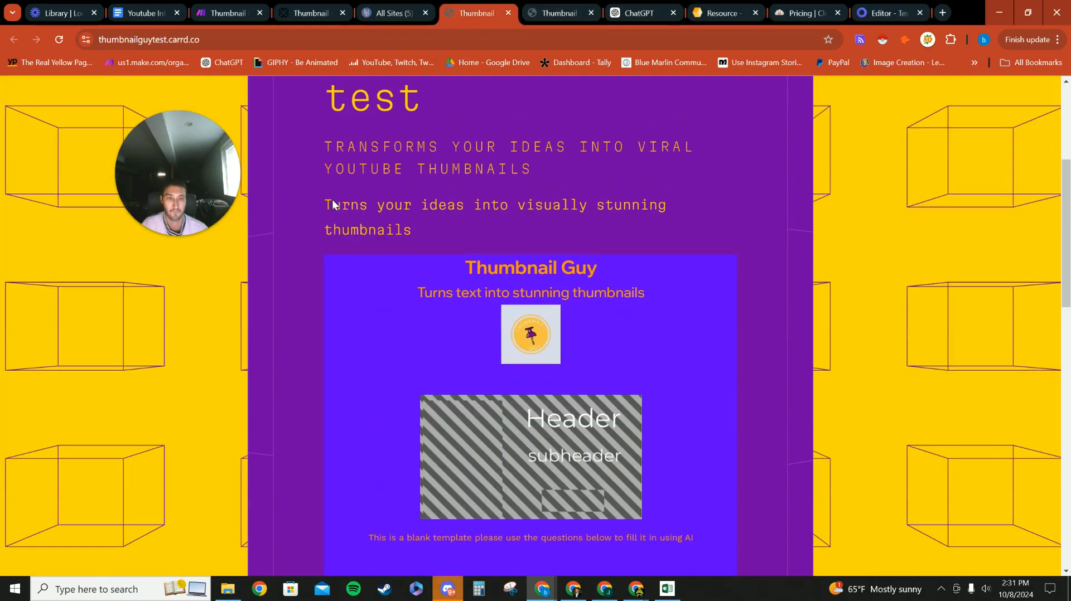
scroll(332, 204, "up", 4)
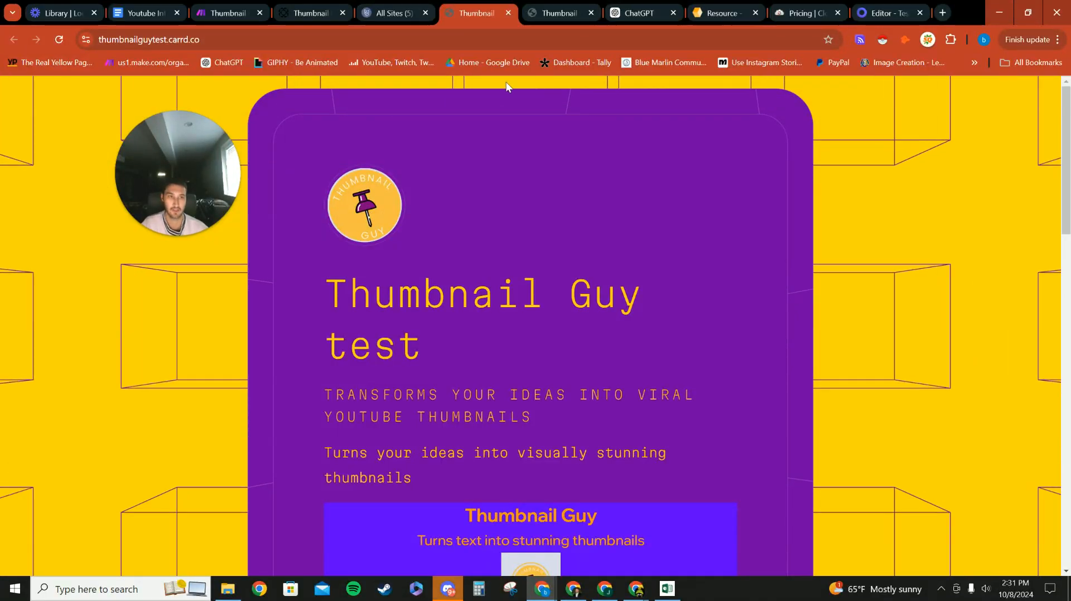
left_click(559, 12)
scroll(362, 92, "up", 3)
left_click(210, 40)
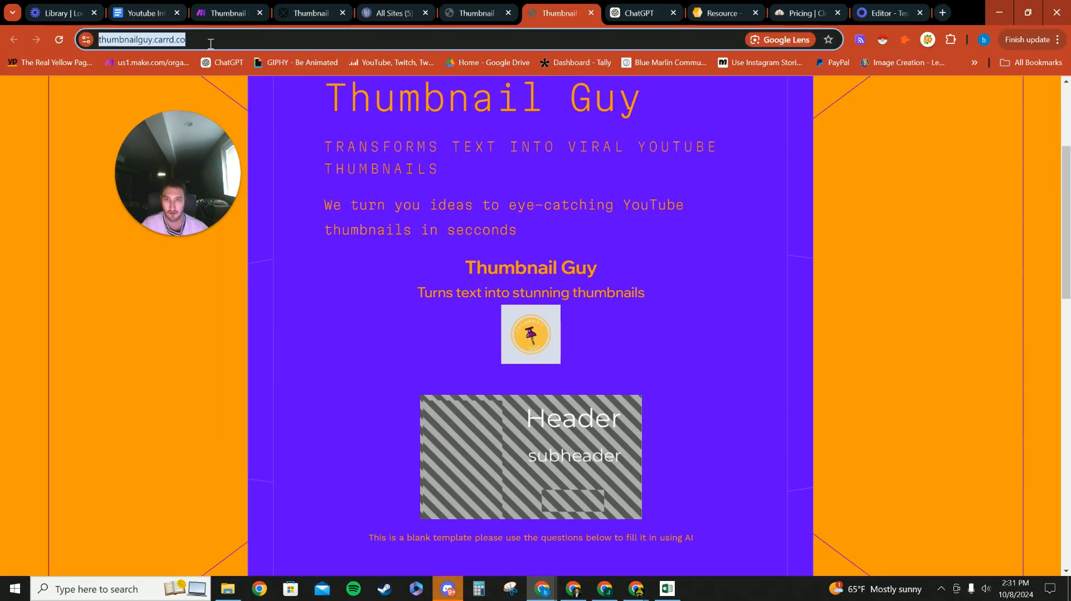
key("Return")
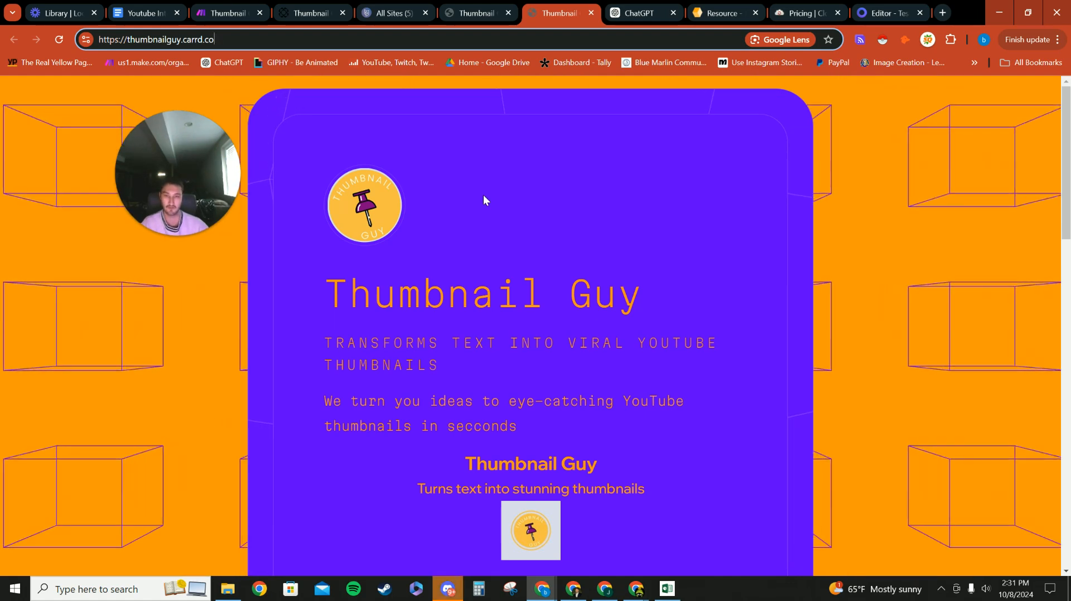
scroll(430, 367, "down", 15)
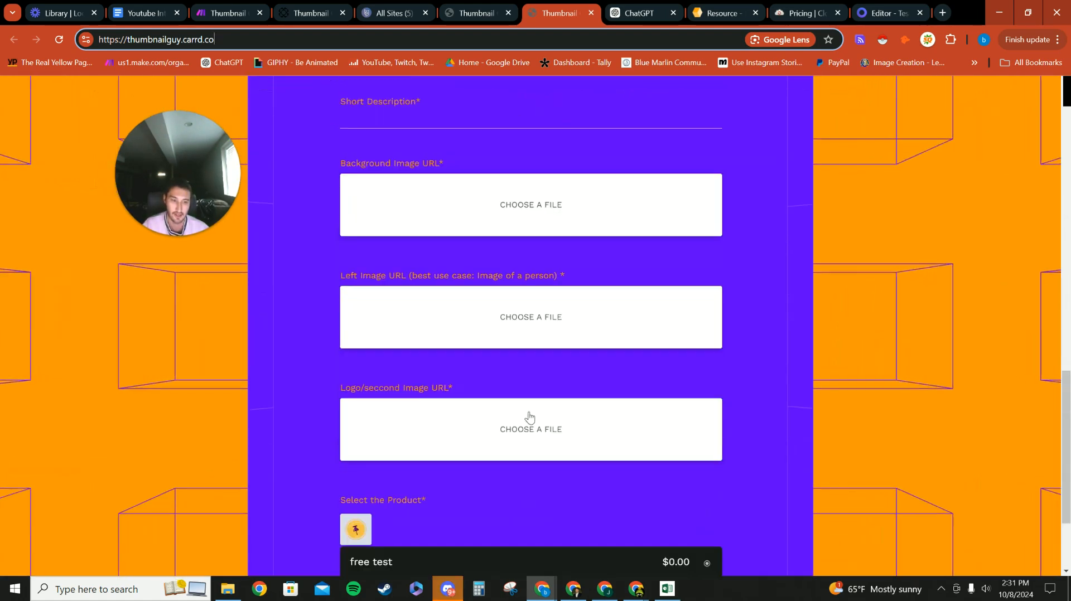
scroll(529, 416, "up", 15)
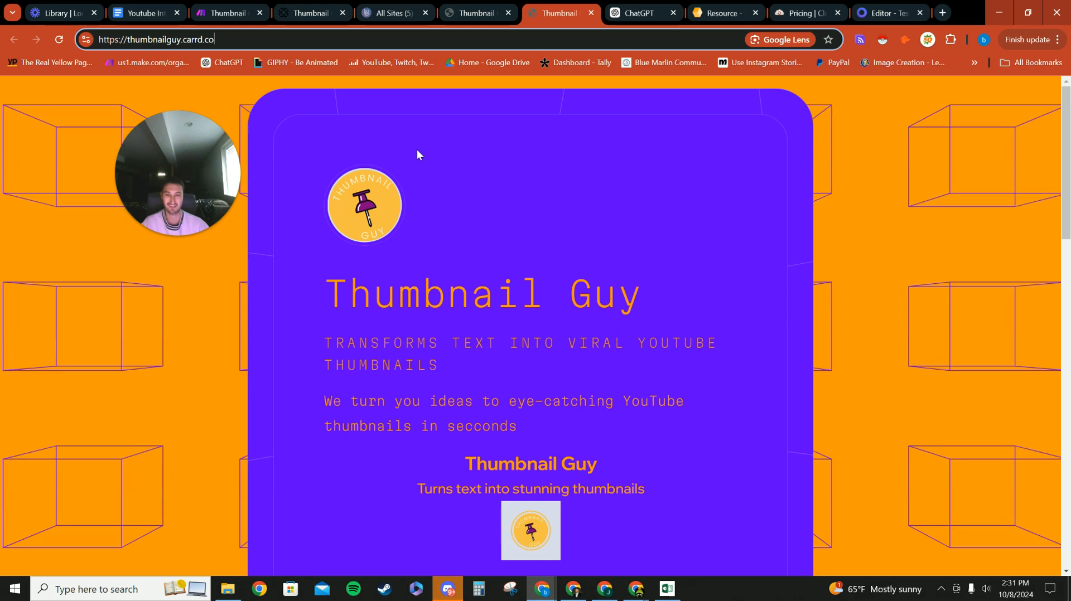
mouse_move(131, 200)
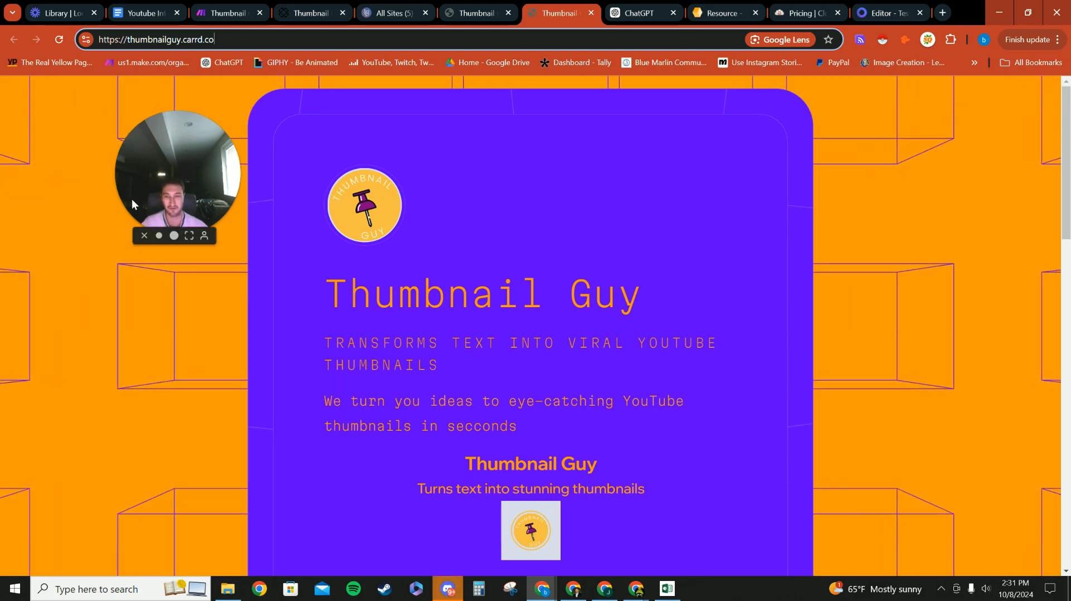